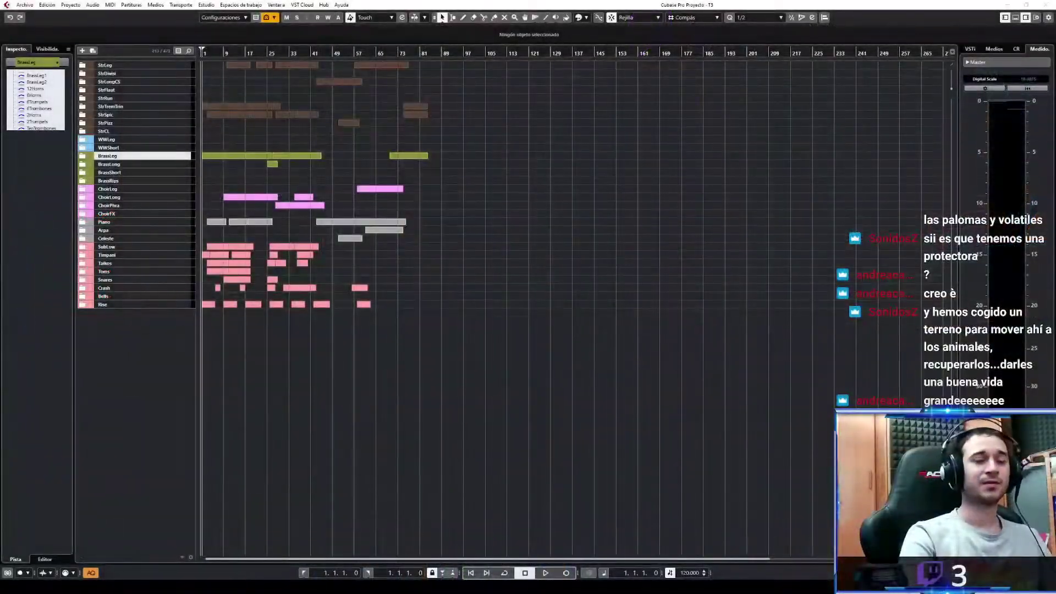
Play the arrangement through with the WWLeg folder expanded and the Tempo and reference tracks revealed
{"action": "key", "text": "space"}
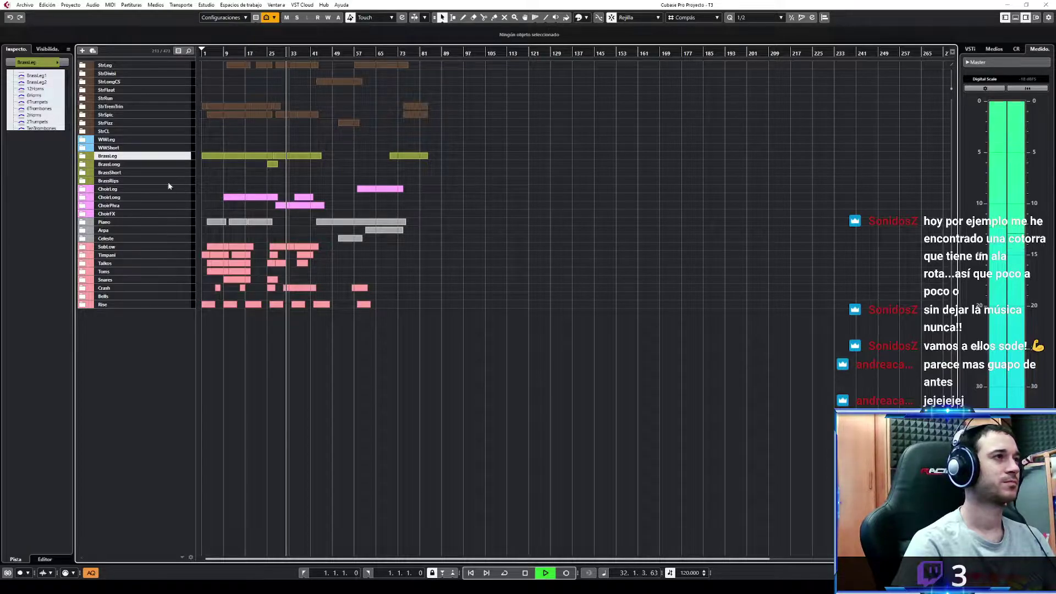
{"action": "left_click", "coordinate": [83, 141]}
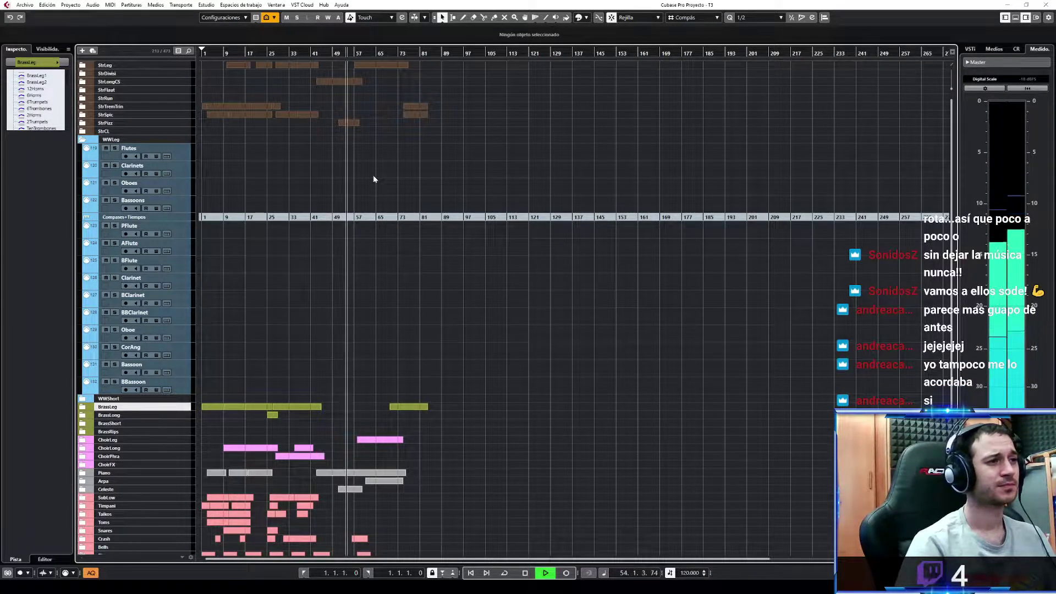
{"action": "left_click", "coordinate": [317, 54]}
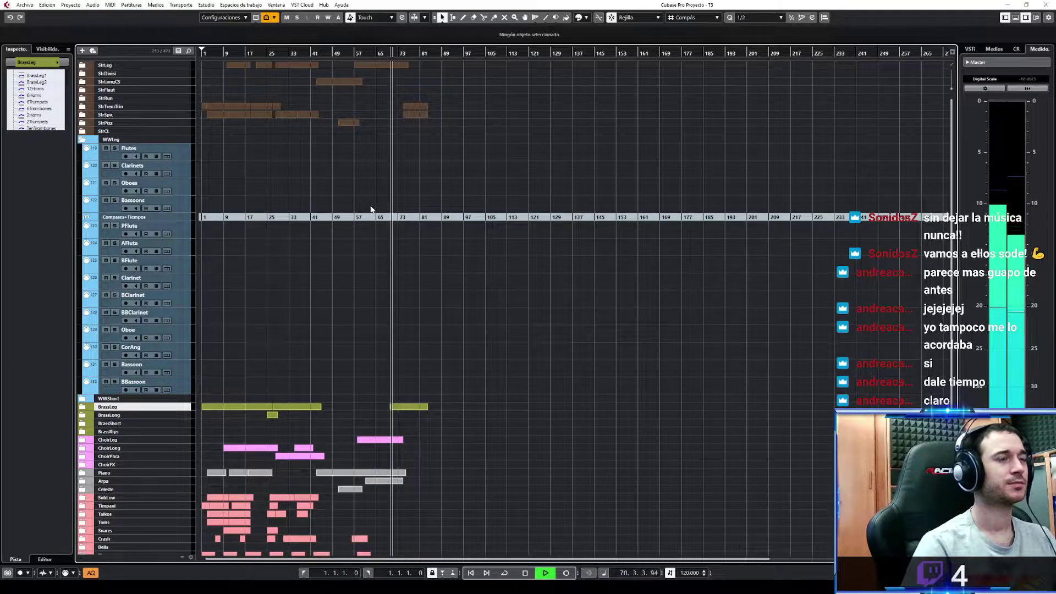
{"action": "left_click_drag", "start_coordinate": [458, 60], "coordinate": [462, 110]}
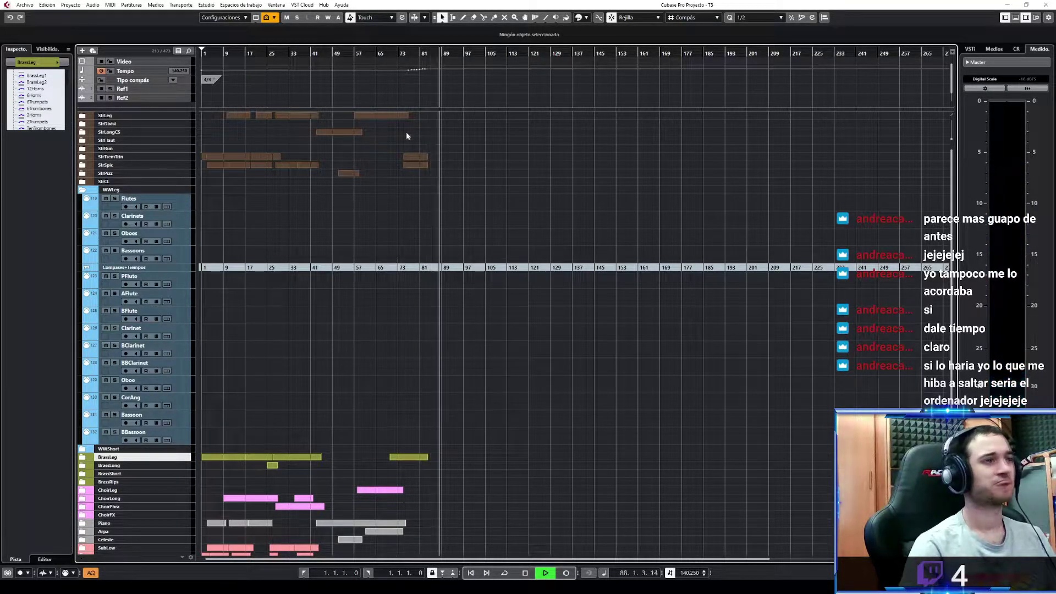
{"action": "key", "text": "space"}
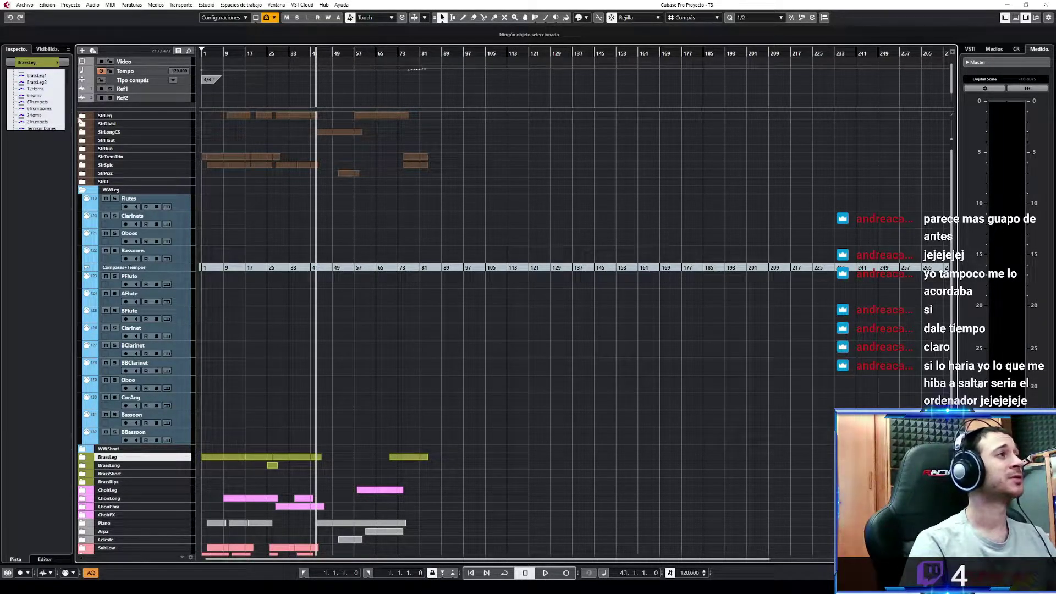
Expand the StrLeg folder and look over the clips on its string tracks
{"action": "left_click", "coordinate": [82, 116]}
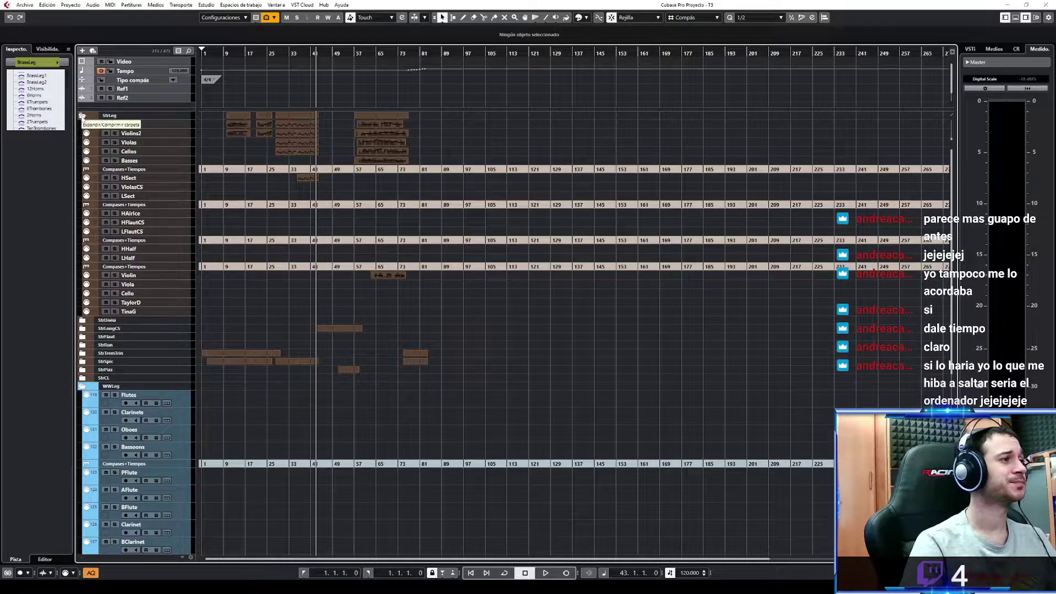
{"action": "left_click", "coordinate": [81, 115]}
{"action": "scroll", "coordinate": [491, 331], "scroll_direction": "down", "scroll_amount": 2}
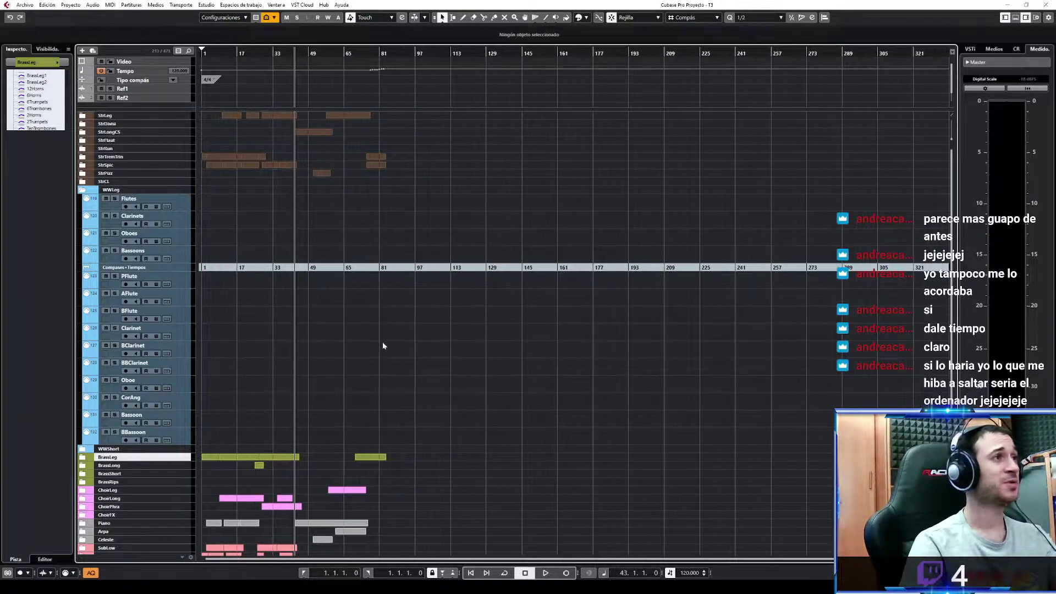
{"action": "scroll", "coordinate": [603, 340], "scroll_direction": "down", "scroll_amount": 1}
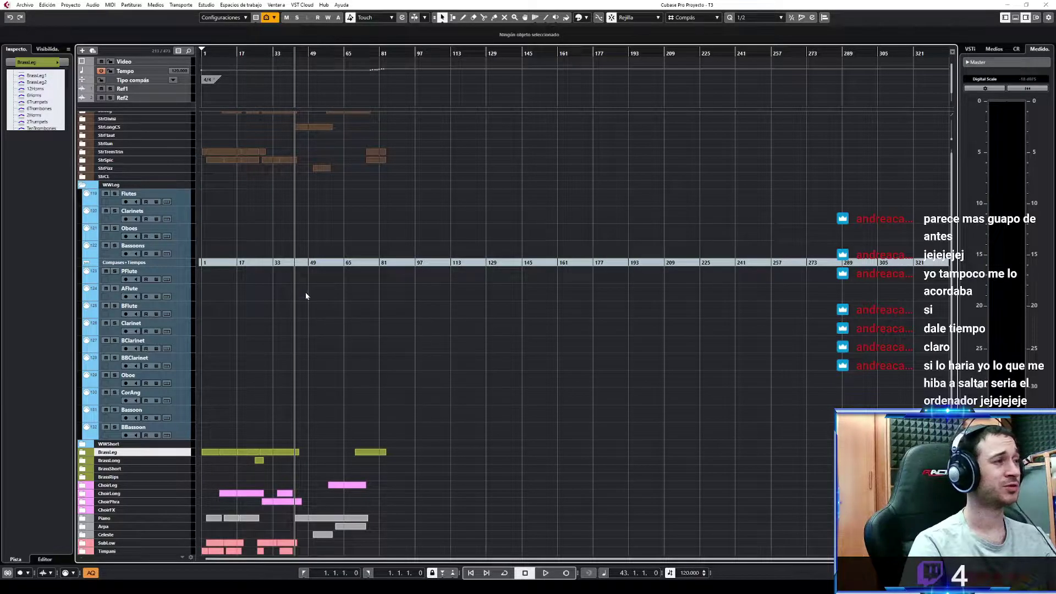
{"action": "scroll", "coordinate": [305, 257], "scroll_direction": "up", "scroll_amount": 1}
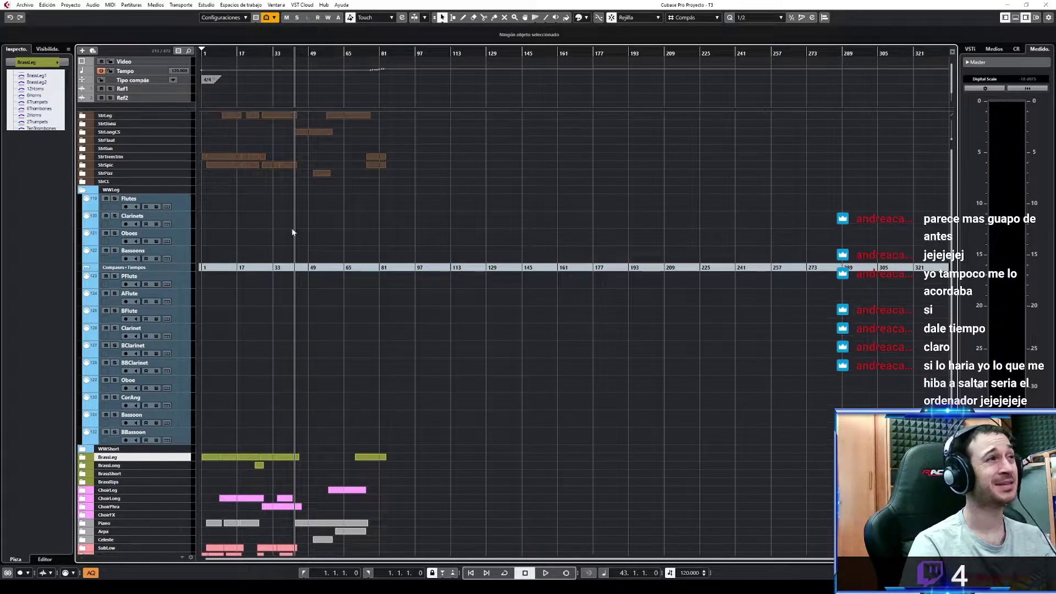
{"action": "left_click", "coordinate": [82, 116]}
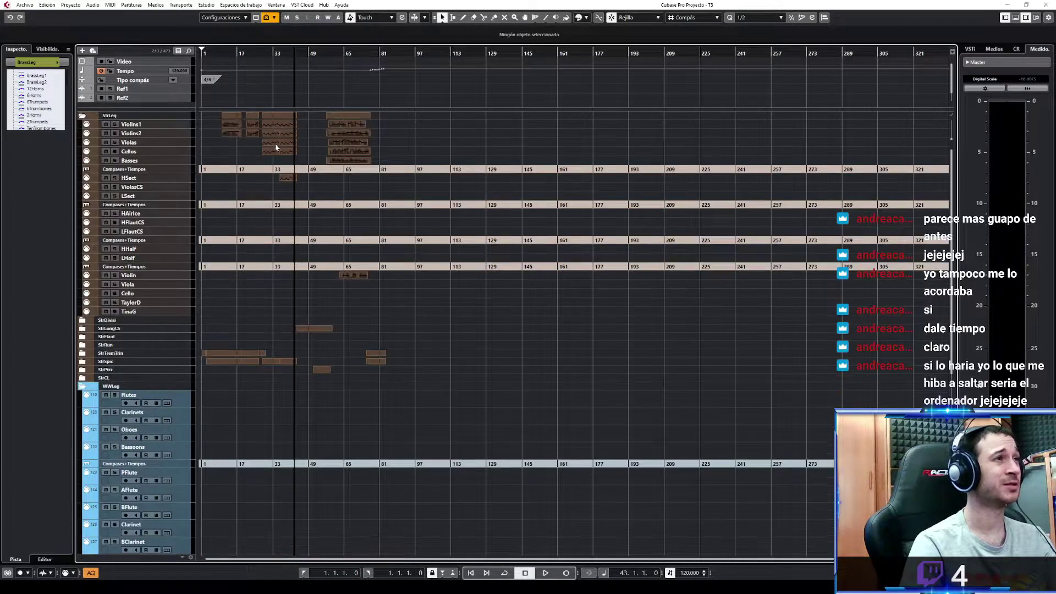
{"action": "scroll", "coordinate": [373, 179], "scroll_direction": "down", "scroll_amount": 3}
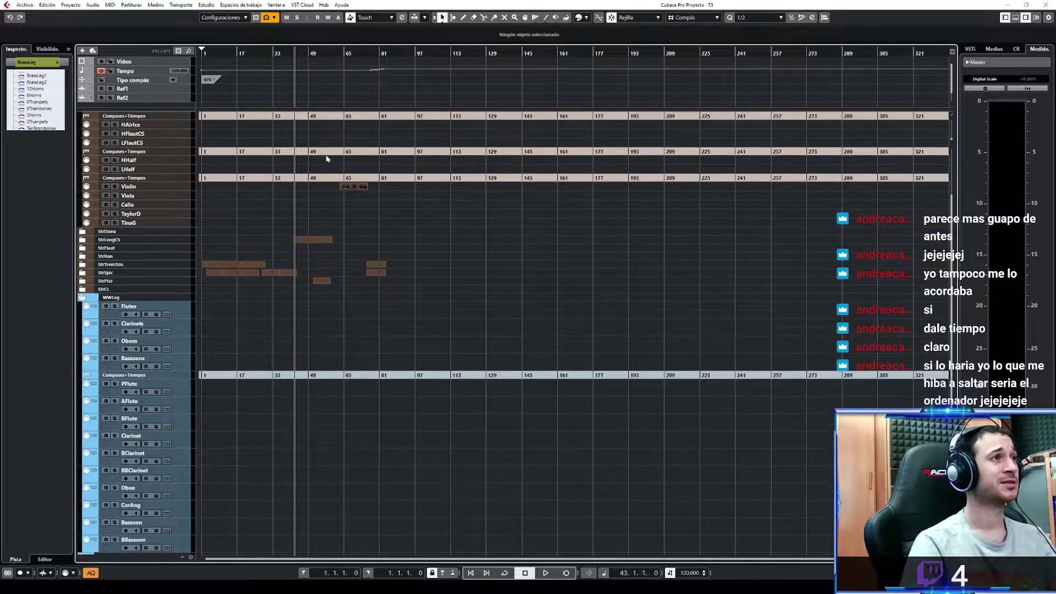
{"action": "scroll", "coordinate": [328, 158], "scroll_direction": "up", "scroll_amount": 3}
Audition the string passage from bar 28 with Violins1 soloed, and select that track's clip
{"action": "left_click_drag", "start_coordinate": [263, 53], "coordinate": [274, 114]}
{"action": "key", "text": "space"}
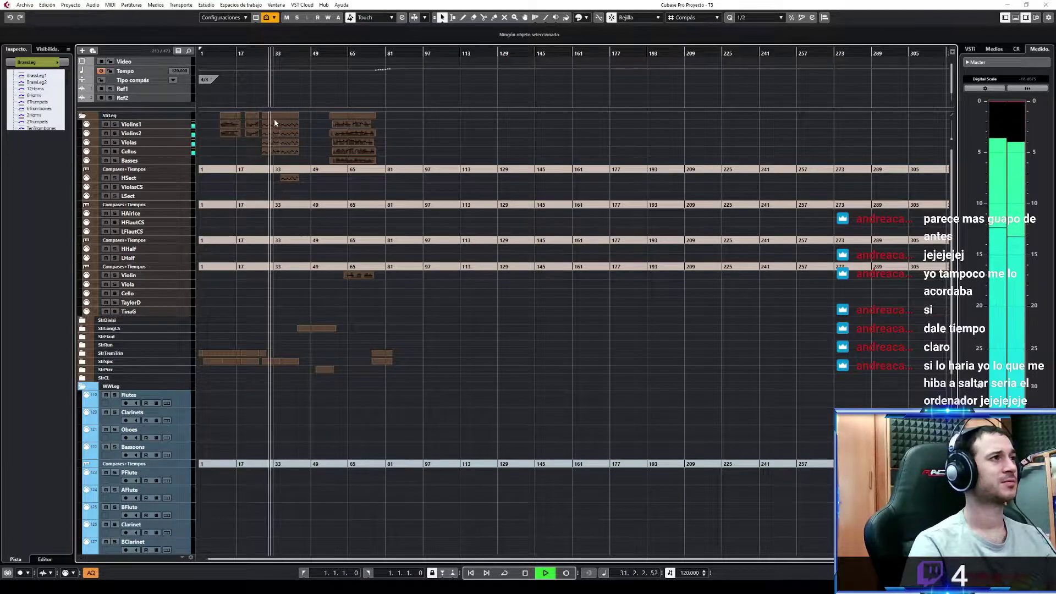
{"action": "left_click", "coordinate": [115, 124]}
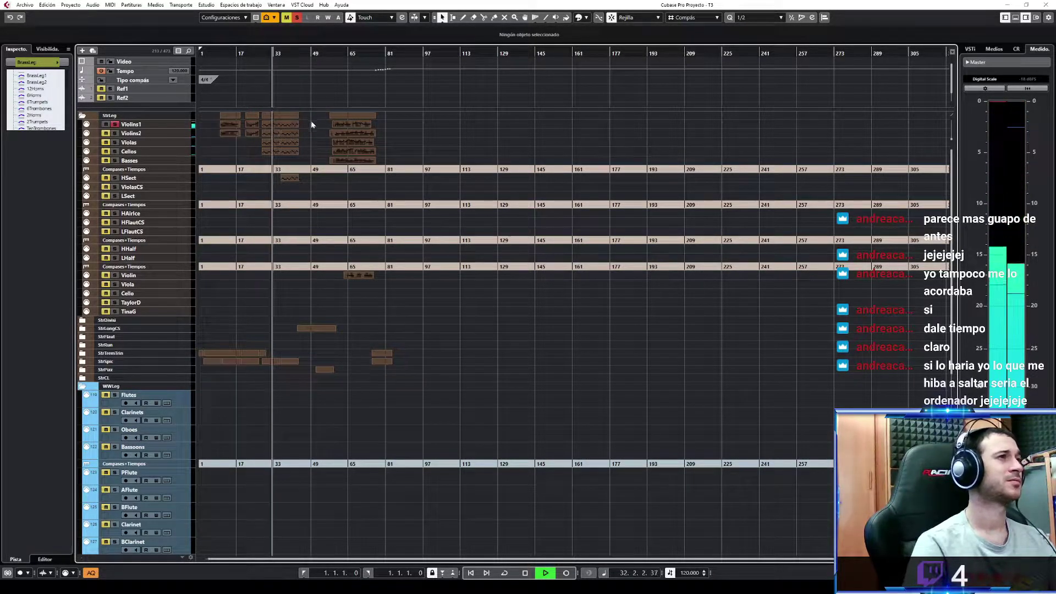
{"action": "left_click", "coordinate": [264, 127]}
{"action": "key", "text": "space"}
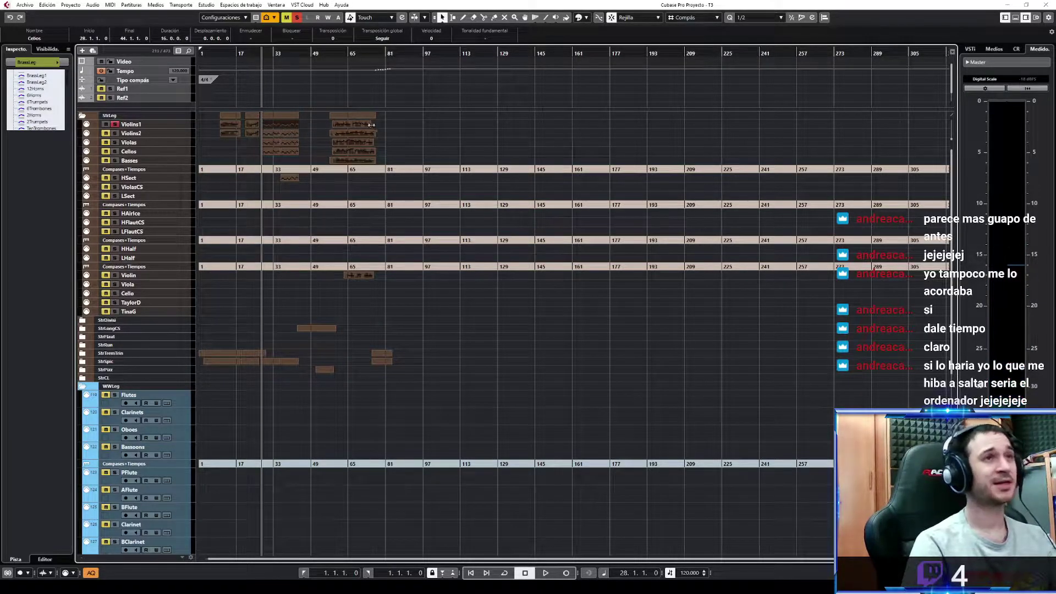
Copy the Violins1 clip that starts at bar 28 onto the Flutes track at the same position
{"action": "key", "text": "h"}
{"action": "key", "text": "h"}
{"action": "key", "text": "h"}
{"action": "key", "text": "h"}
{"action": "key", "text": "h"}
{"action": "key", "text": "h"}
{"action": "key", "text": "h"}
{"action": "key", "text": "h"}
{"action": "key", "text": "h"}
{"action": "key", "text": "h"}
{"action": "key", "text": "h"}
{"action": "key", "text": "h"}
{"action": "key", "text": "h"}
{"action": "key", "text": "h"}
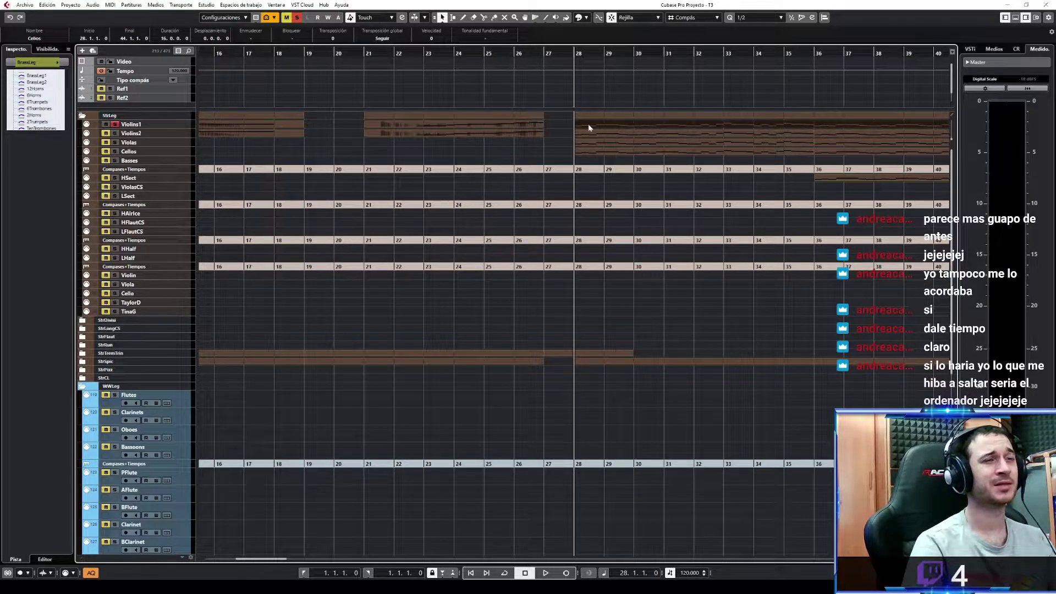
{"action": "key", "text": "3"}
{"action": "left_click_drag", "start_coordinate": [592, 126], "coordinate": [597, 287]}
{"action": "left_click_drag", "start_coordinate": [607, 383], "coordinate": [601, 403]}
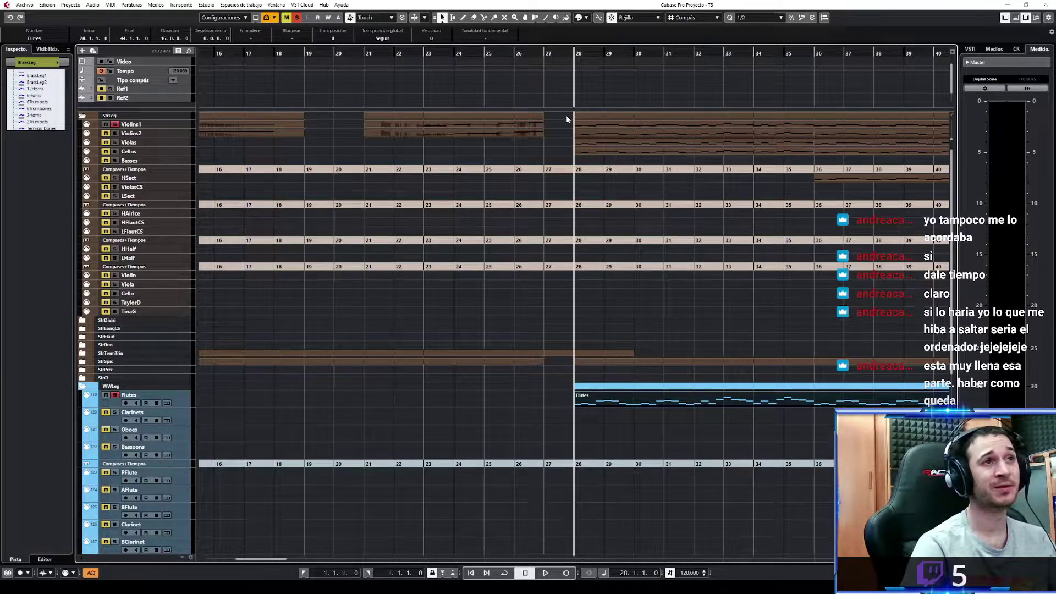
Open the Flutes clip in the Key Editor and dock the editor in the project window while auditioning it
{"action": "key", "text": "Return"}
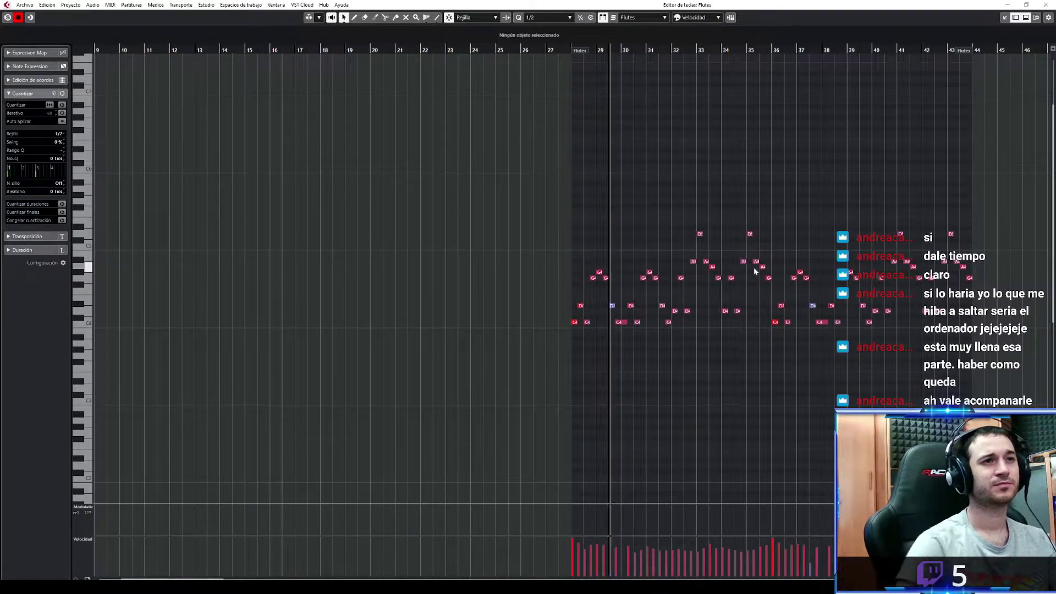
{"action": "left_click", "coordinate": [1005, 18]}
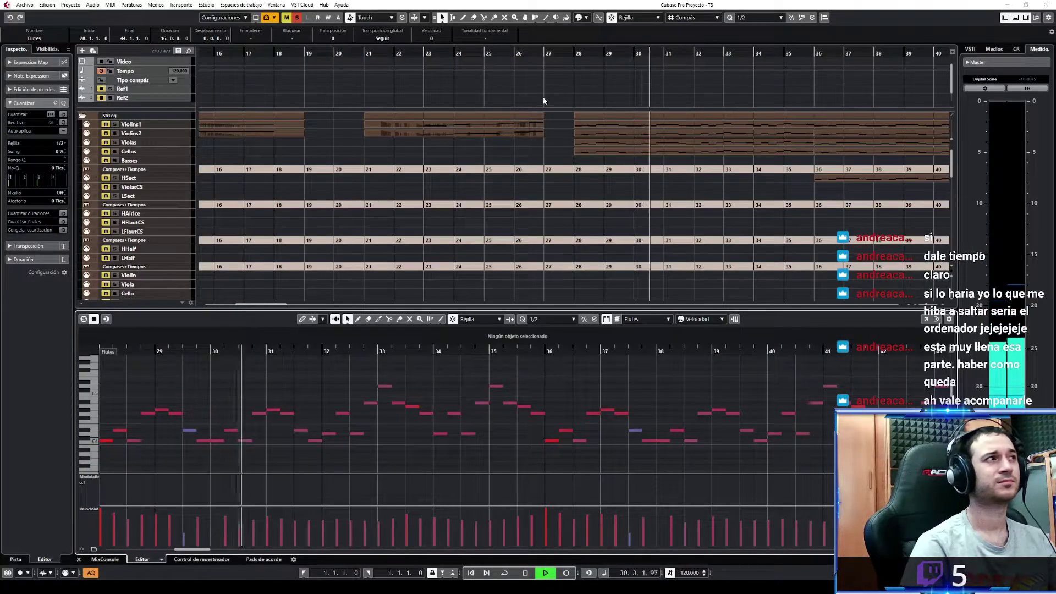
{"action": "key", "text": "space"}
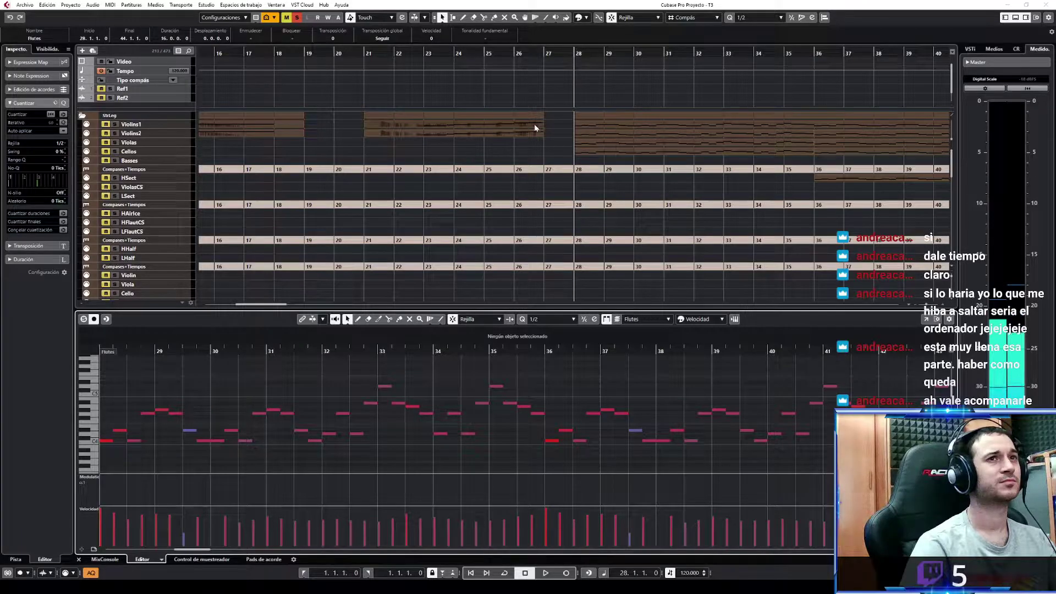
Play the flute passage within the full, unsoloed arrangement and select the Flutes track
{"action": "left_click", "coordinate": [317, 126]}
{"action": "key", "text": "space"}
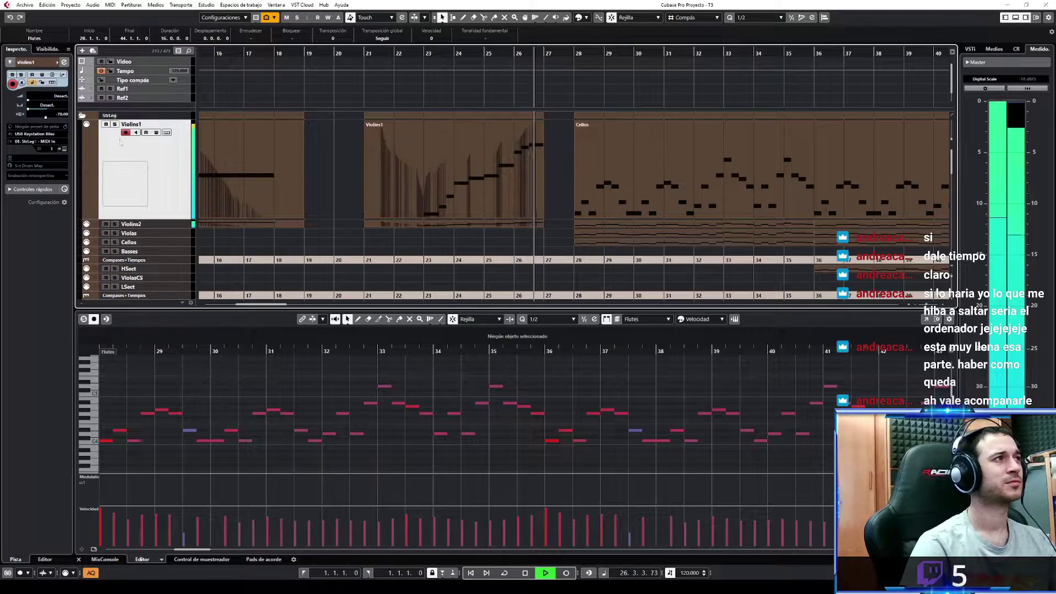
{"action": "scroll", "coordinate": [361, 223], "scroll_direction": "down", "scroll_amount": 3}
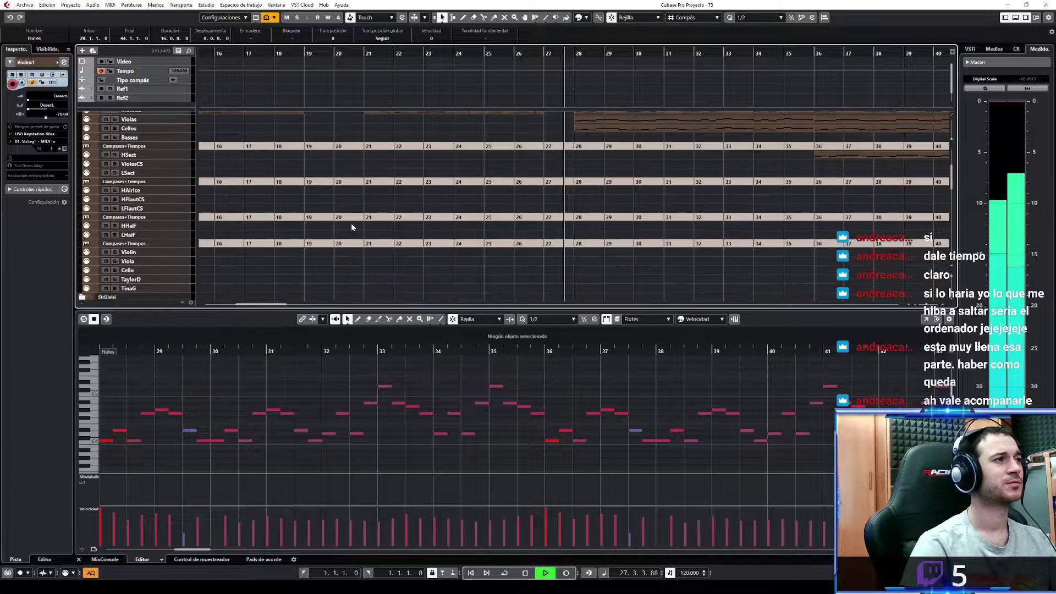
{"action": "scroll", "coordinate": [306, 220], "scroll_direction": "down", "scroll_amount": 10}
{"action": "left_click", "coordinate": [177, 191]}
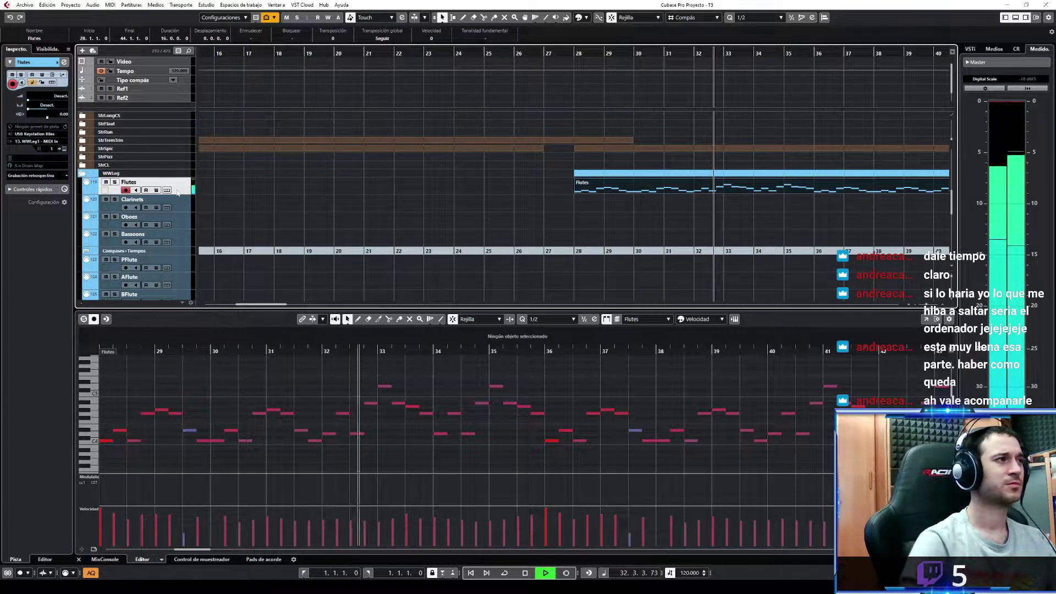
Solo the Flutes track and audition its clip from bar 28 with more of the passage in view
{"action": "key", "text": "space"}
{"action": "key", "text": "s"}
{"action": "key", "text": "space"}
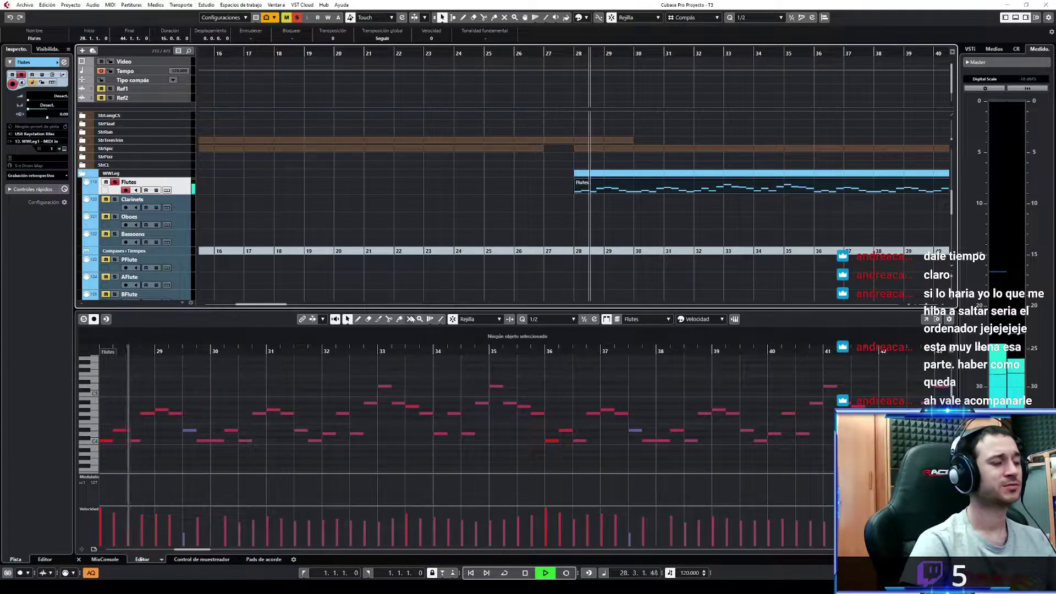
{"action": "key", "text": "g"}
{"action": "key", "text": "g"}
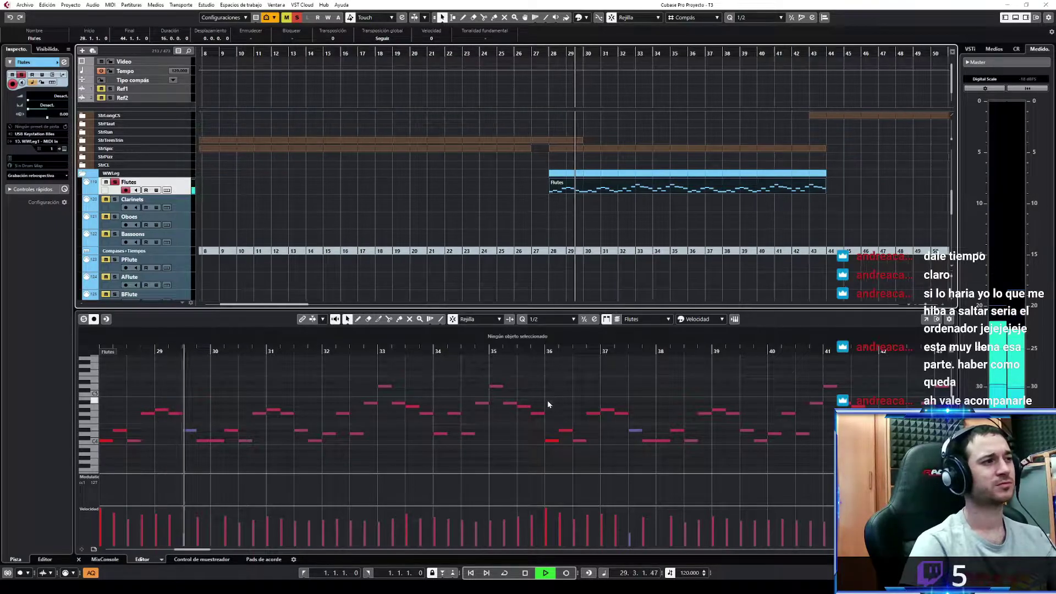
{"action": "left_click", "coordinate": [546, 398]}
{"action": "key", "text": "g"}
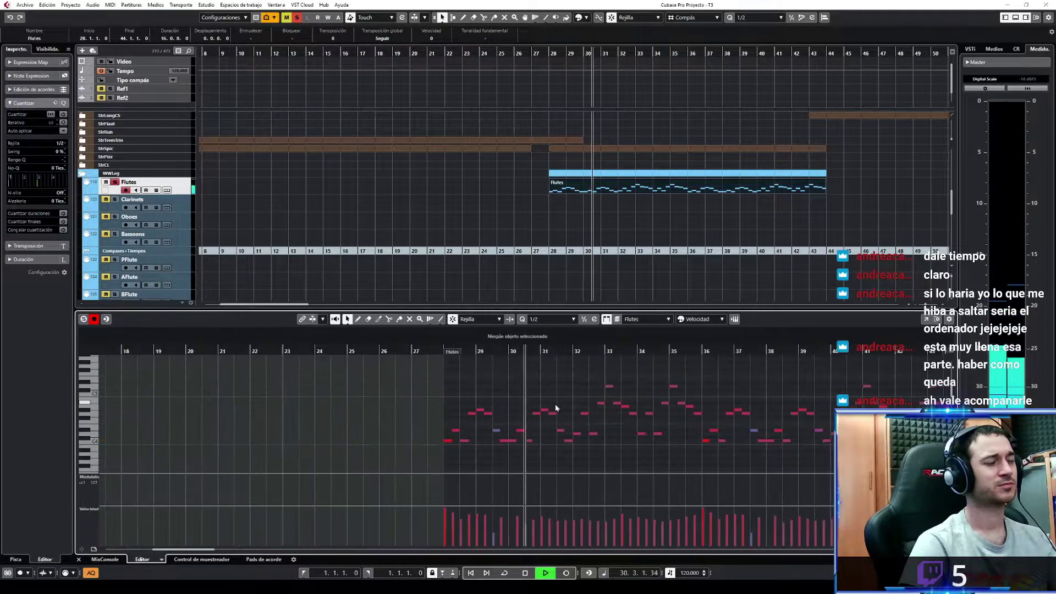
{"action": "key", "text": "g"}
{"action": "key", "text": "space"}
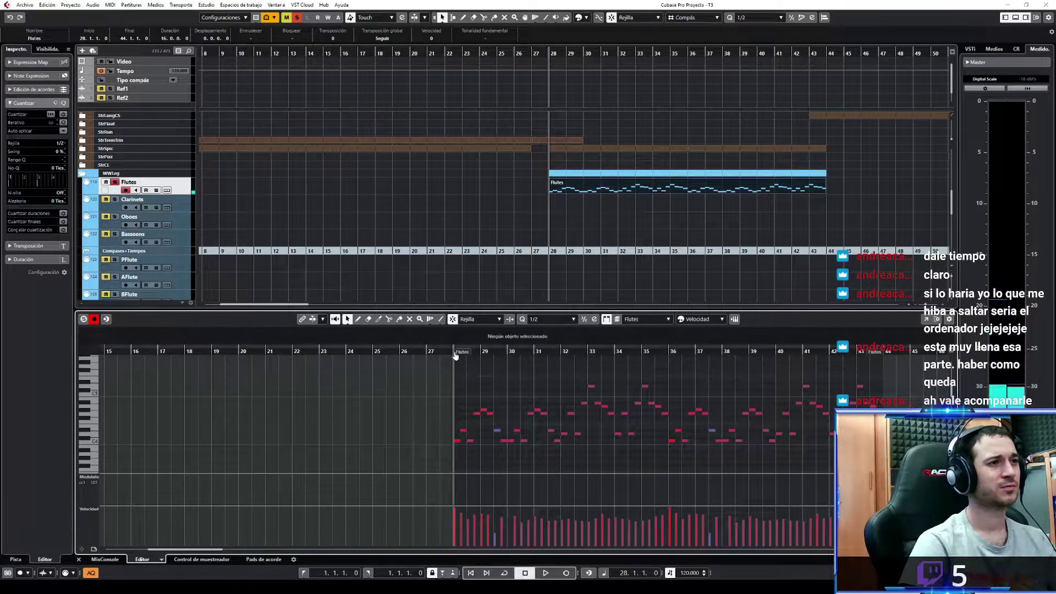
{"action": "key", "text": "space"}
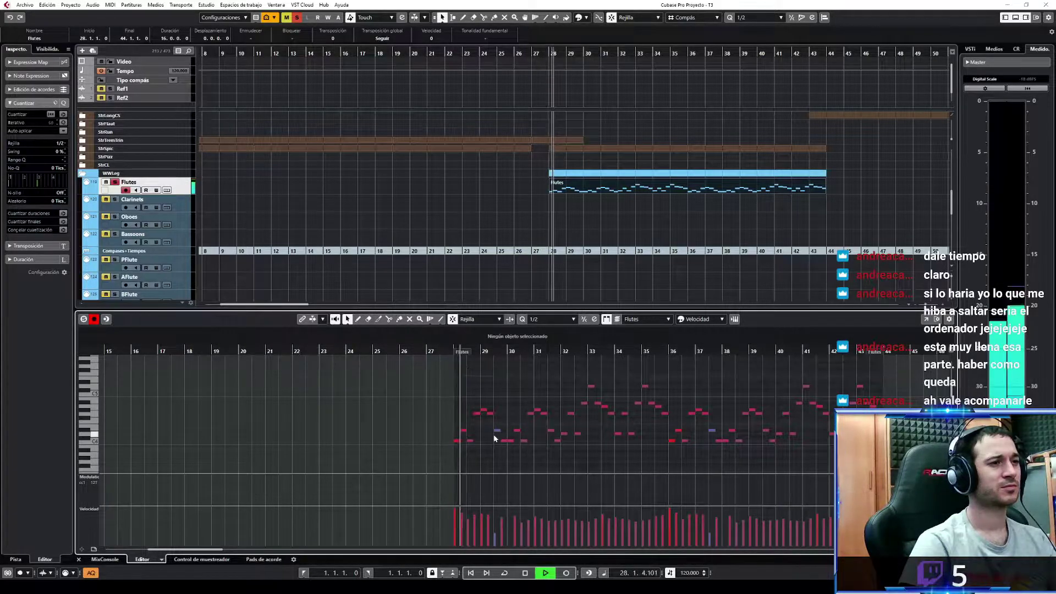
{"action": "key", "text": "space"}
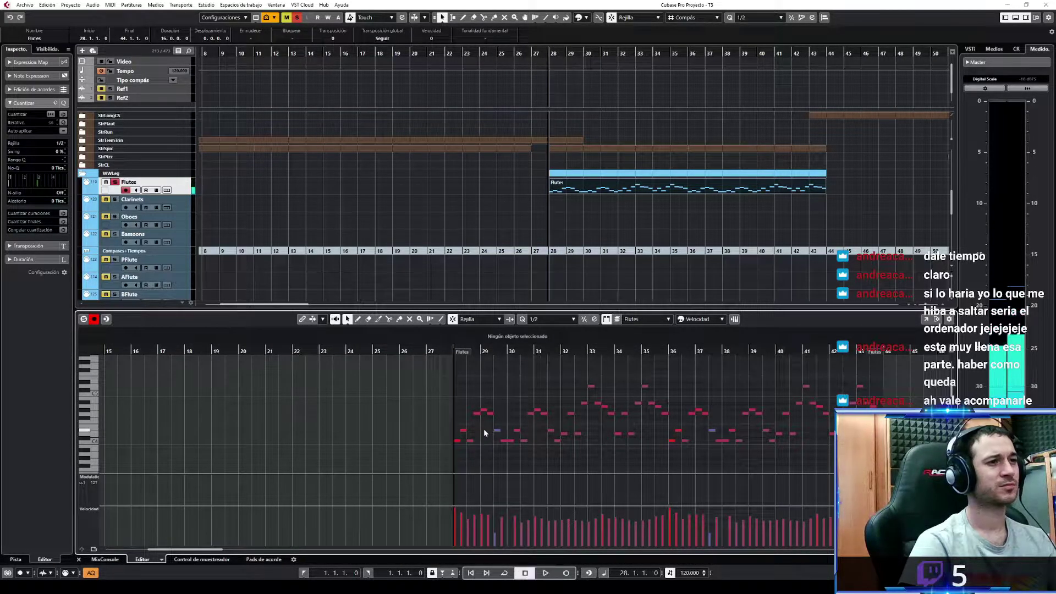
Delete the Flutes notes before beat 4 in bars 28, 30 and 32, and play the thinned melody
{"action": "left_click_drag", "start_coordinate": [484, 429], "coordinate": [454, 444]}
{"action": "key", "text": "Delete"}
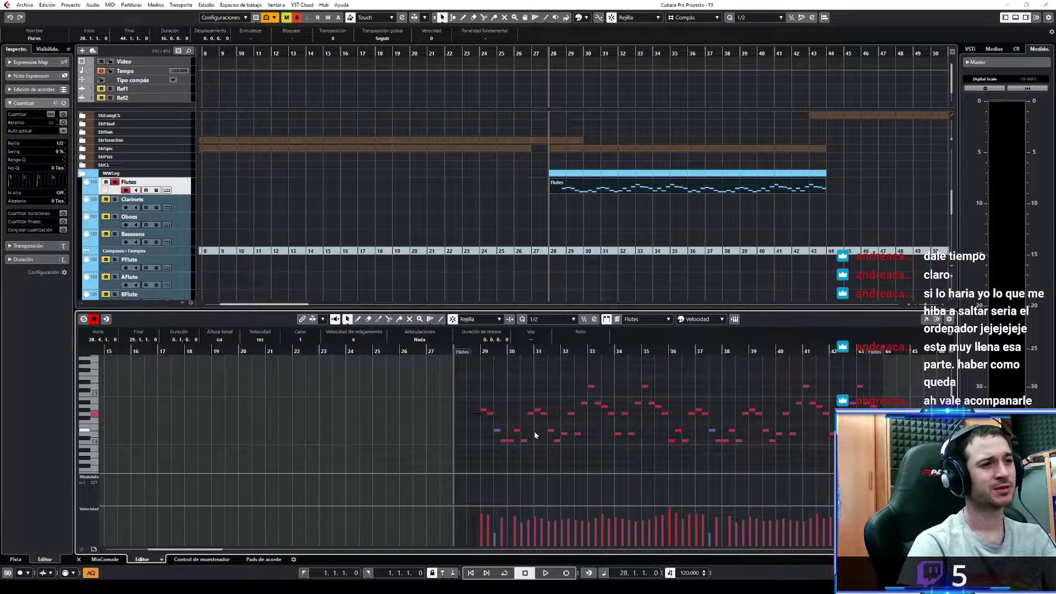
{"action": "left_click_drag", "start_coordinate": [529, 428], "coordinate": [517, 444]}
{"action": "key", "text": "Delete"}
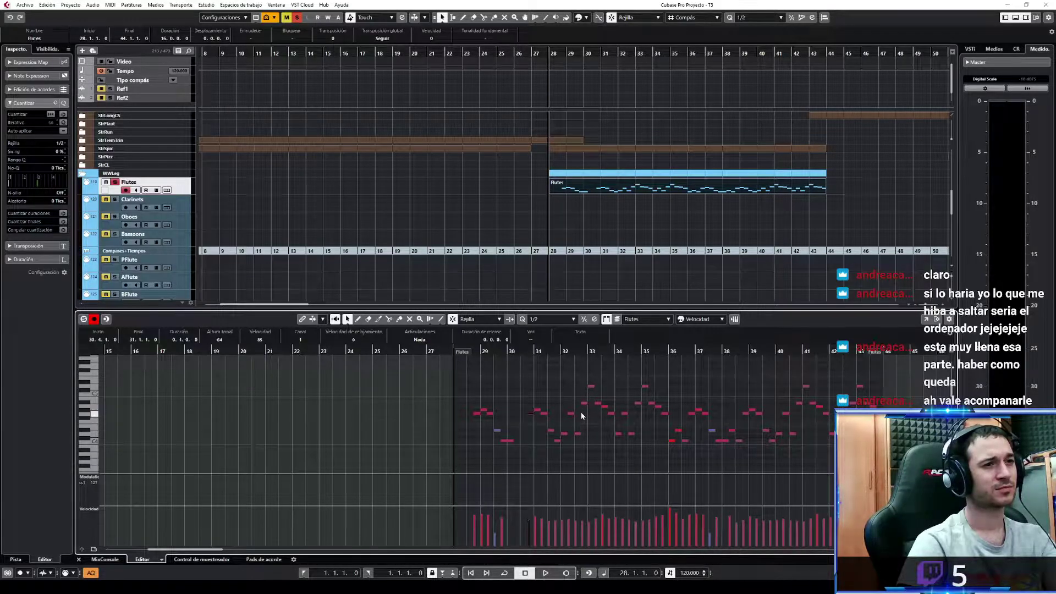
{"action": "left_click_drag", "start_coordinate": [564, 443], "coordinate": [564, 443]}
{"action": "key", "text": "Delete"}
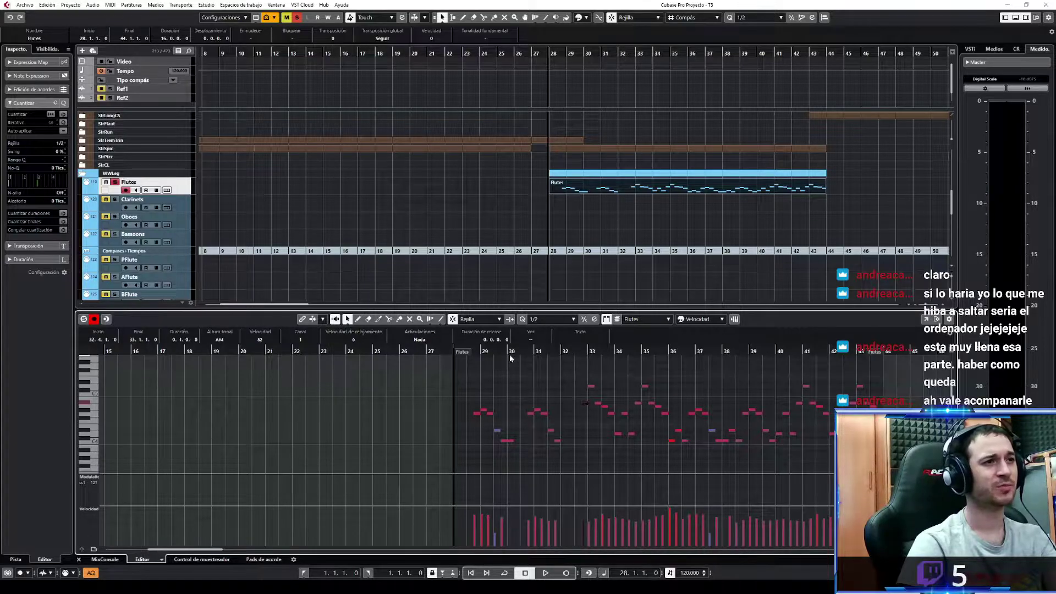
{"action": "key", "text": "space"}
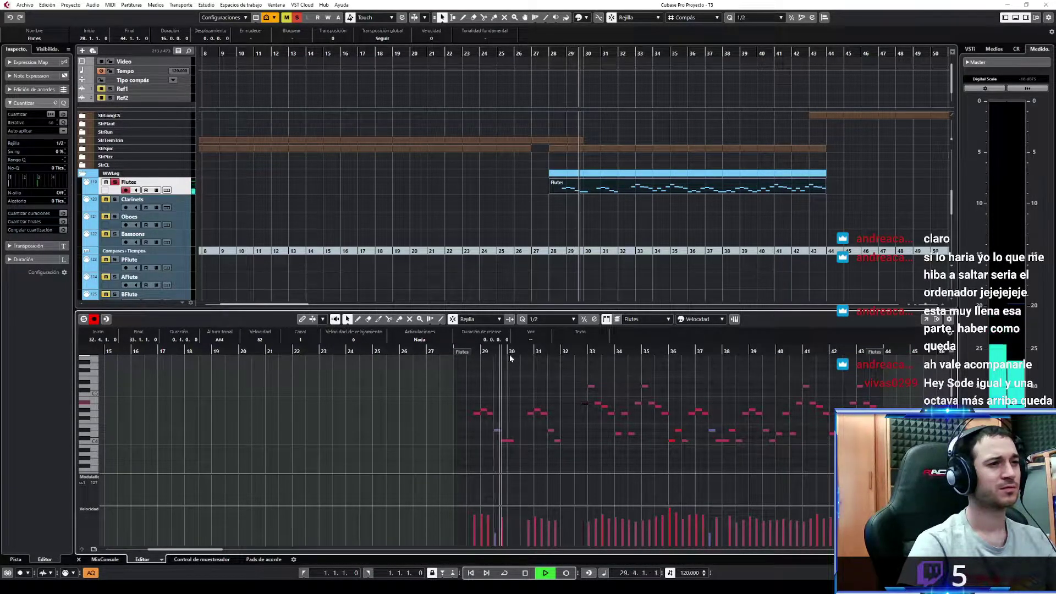
In a separate Key Editor window, delete the Flutes notes before beat 4 in bars 34, 36, 38, 40 and 42
{"action": "left_click", "coordinate": [925, 320]}
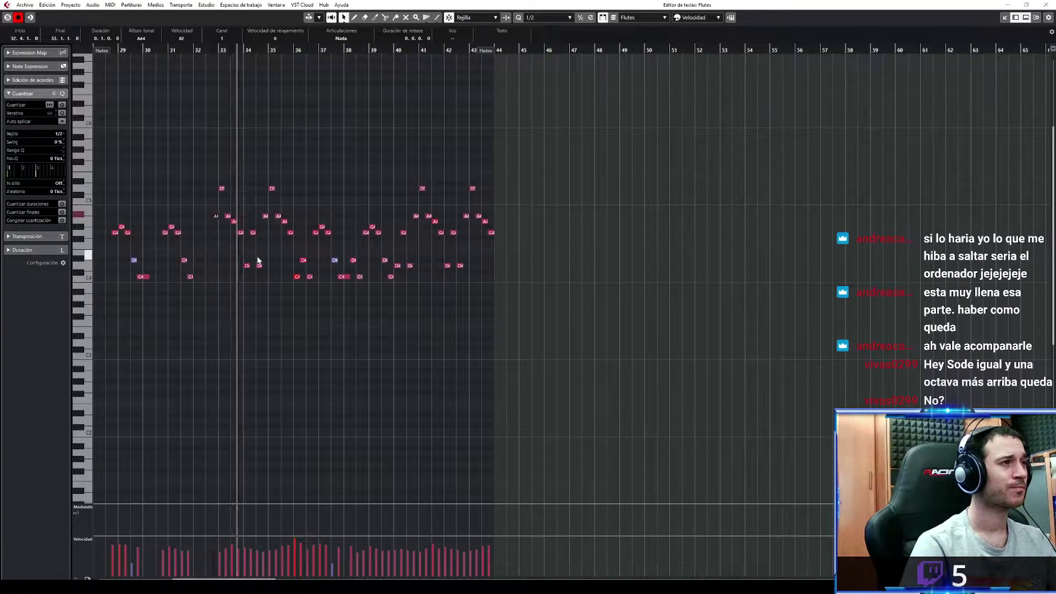
{"action": "key", "text": "space"}
{"action": "left_click_drag", "start_coordinate": [264, 278], "coordinate": [247, 225]}
{"action": "key", "text": "Delete"}
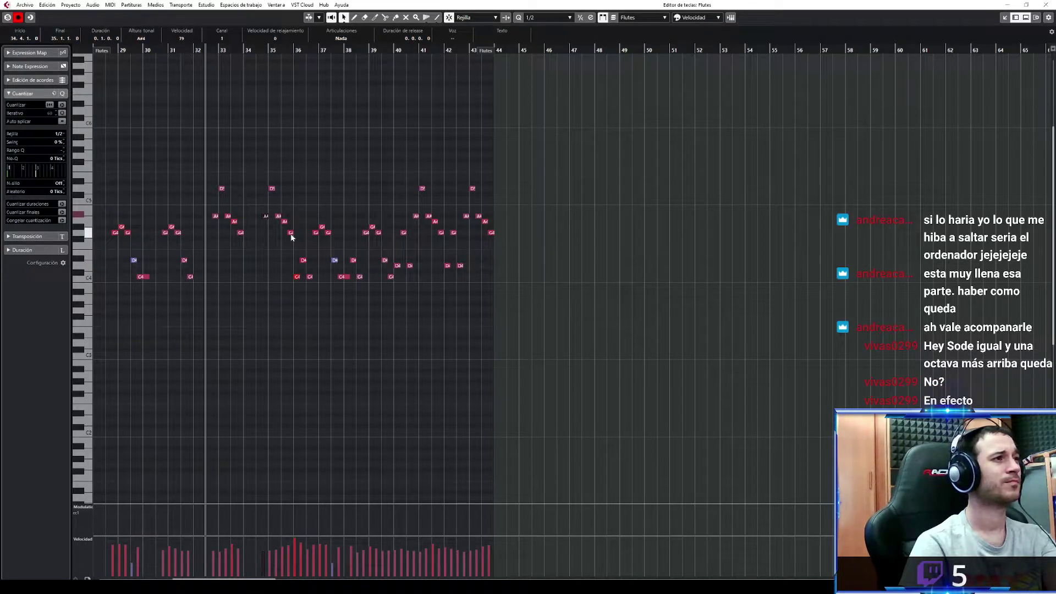
{"action": "left_click_drag", "start_coordinate": [311, 292], "coordinate": [295, 256]}
{"action": "key", "text": "Delete"}
{"action": "left_click_drag", "start_coordinate": [368, 280], "coordinate": [354, 250]}
{"action": "key", "text": "Delete"}
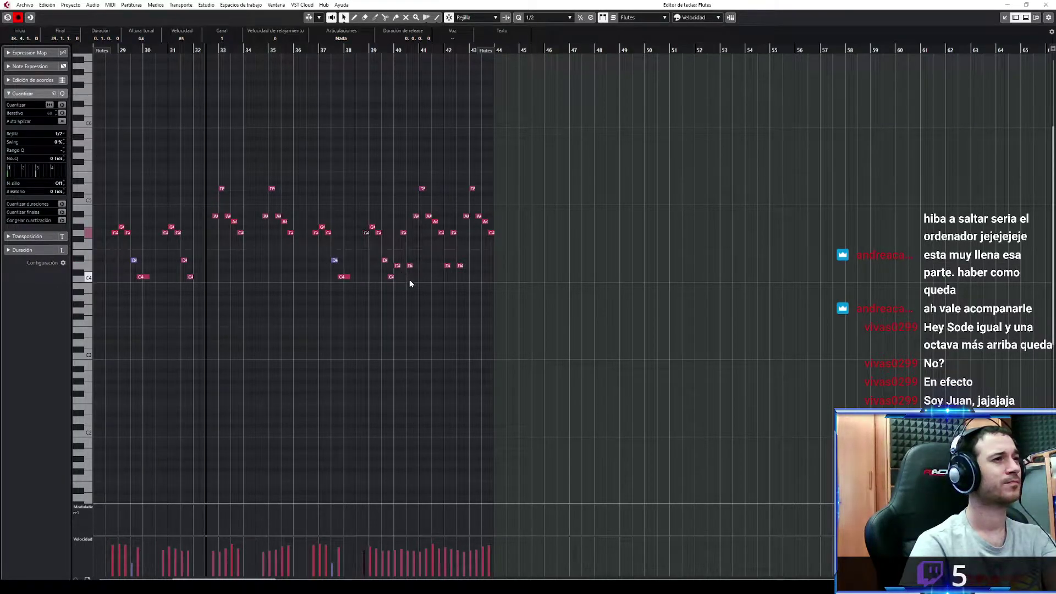
{"action": "left_click_drag", "start_coordinate": [412, 281], "coordinate": [396, 229]}
{"action": "key", "text": "Delete"}
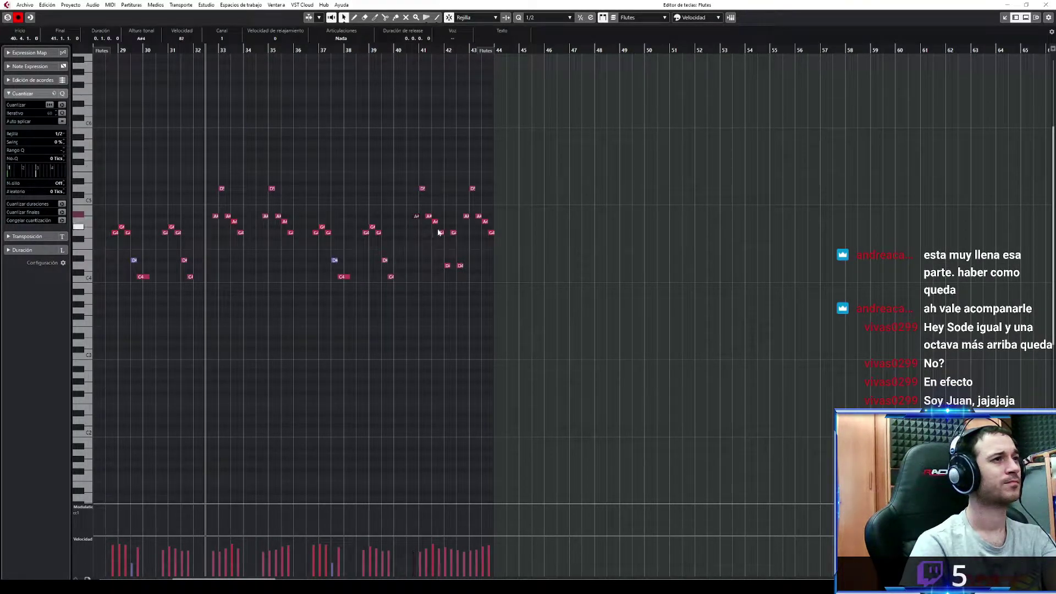
{"action": "left_click_drag", "start_coordinate": [471, 276], "coordinate": [450, 236]}
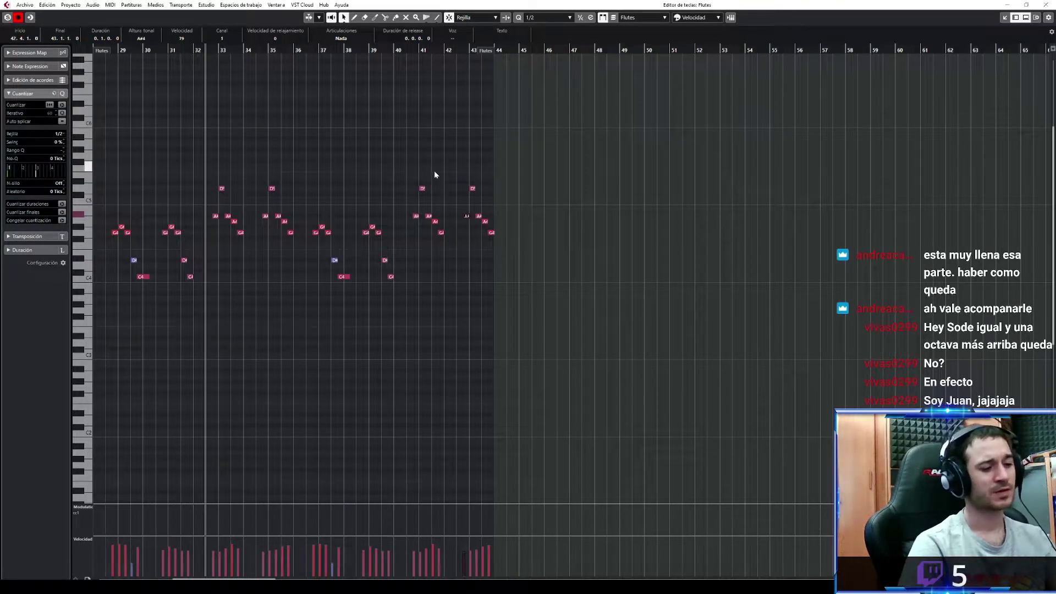
Transpose all the Flutes notes up one octave and audition the line from before bar 28
{"action": "left_click_drag", "start_coordinate": [263, 405], "coordinate": [389, 350]}
{"action": "left_click_drag", "start_coordinate": [659, 310], "coordinate": [206, 94]}
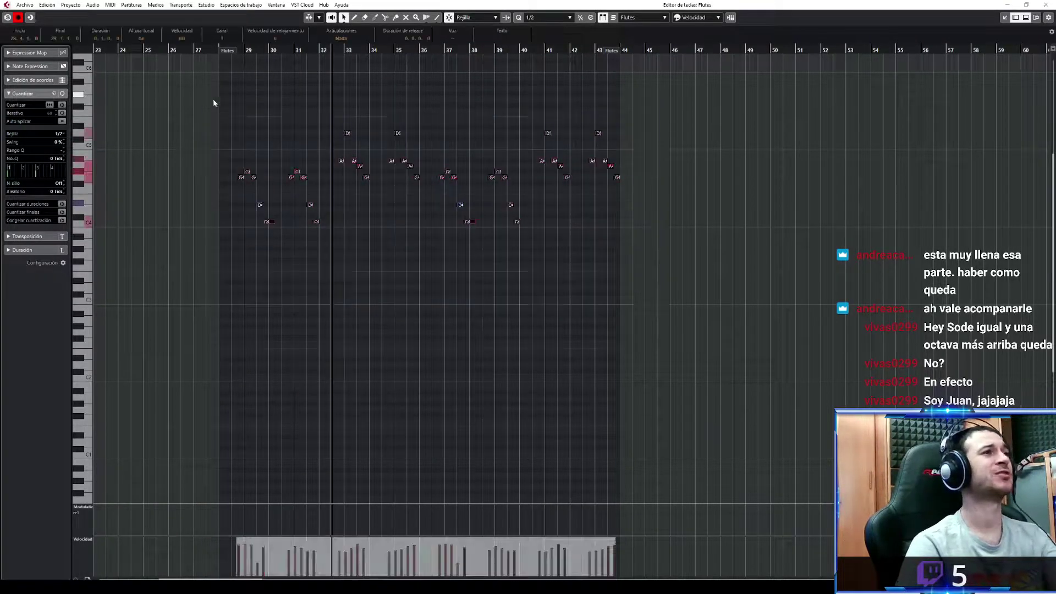
{"action": "left_click_drag", "start_coordinate": [379, 248], "coordinate": [423, 352]}
{"action": "key", "text": "Up"}
{"action": "key", "text": "Up"}
{"action": "key", "text": "Up"}
{"action": "key", "text": "Up"}
{"action": "key", "text": "Up"}
{"action": "key", "text": "Up"}
{"action": "key", "text": "Up"}
{"action": "key", "text": "Up"}
{"action": "key", "text": "Up"}
{"action": "key", "text": "Up"}
{"action": "key", "text": "Up"}
{"action": "key", "text": "Up"}
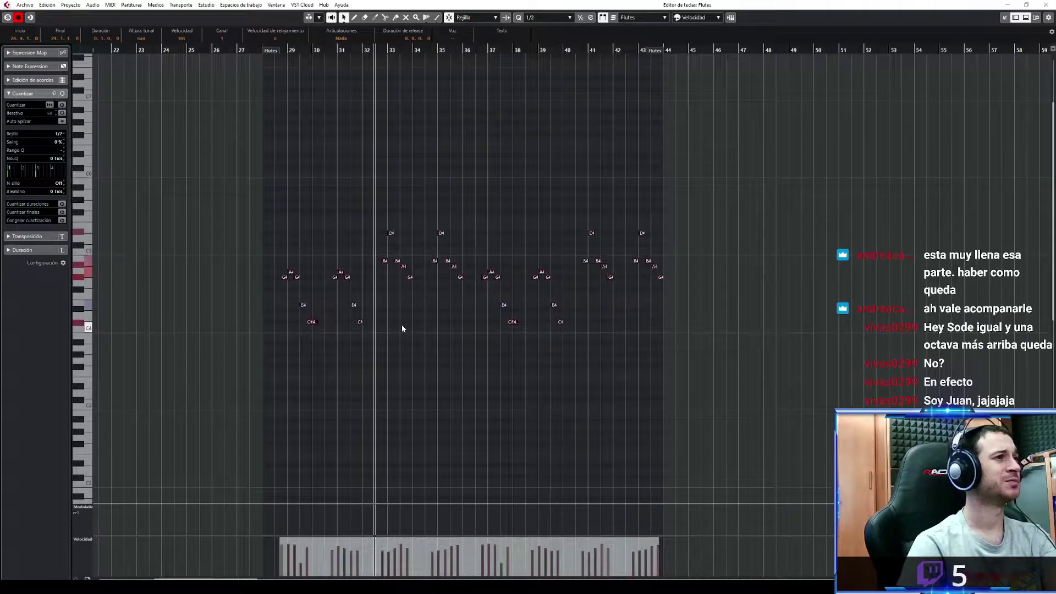
{"action": "left_click", "coordinate": [257, 49]}
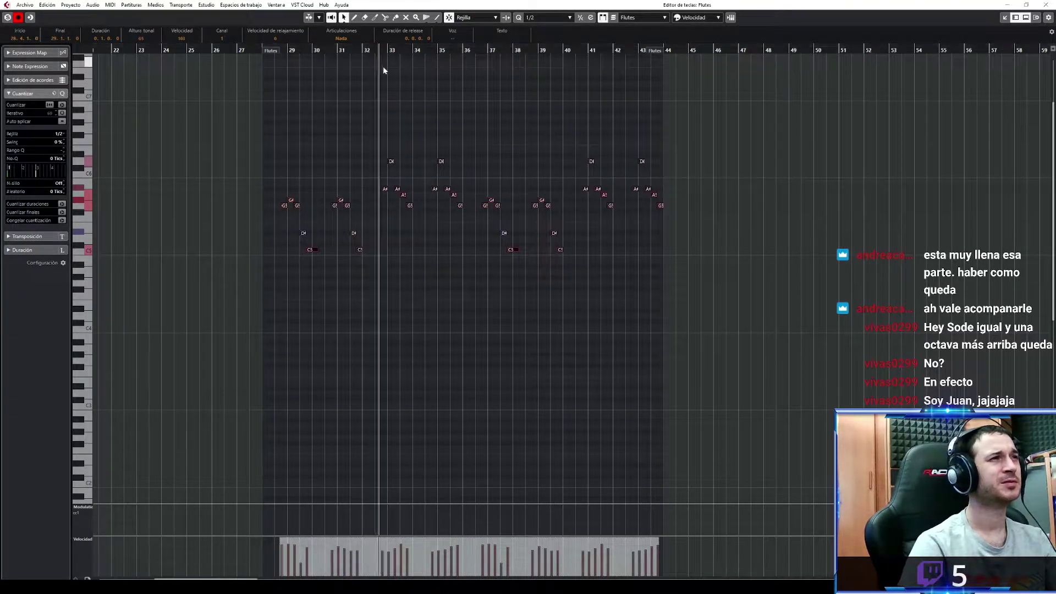
{"action": "key", "text": "space"}
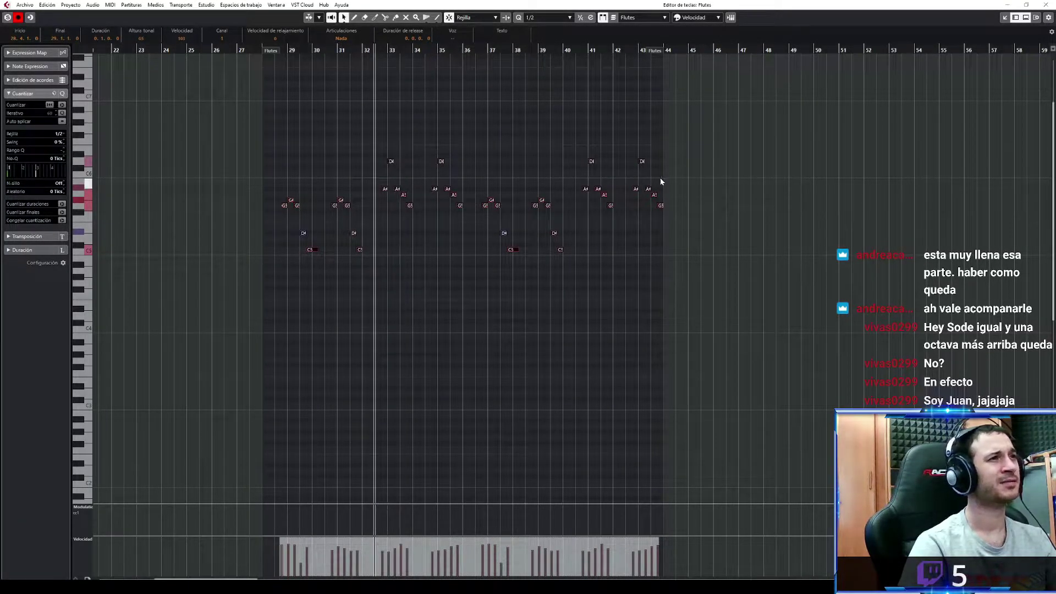
Transpose the Flutes notes from beat 4 of bar 32 through bar 35 down one octave
{"action": "left_click_drag", "start_coordinate": [460, 130], "coordinate": [379, 210]}
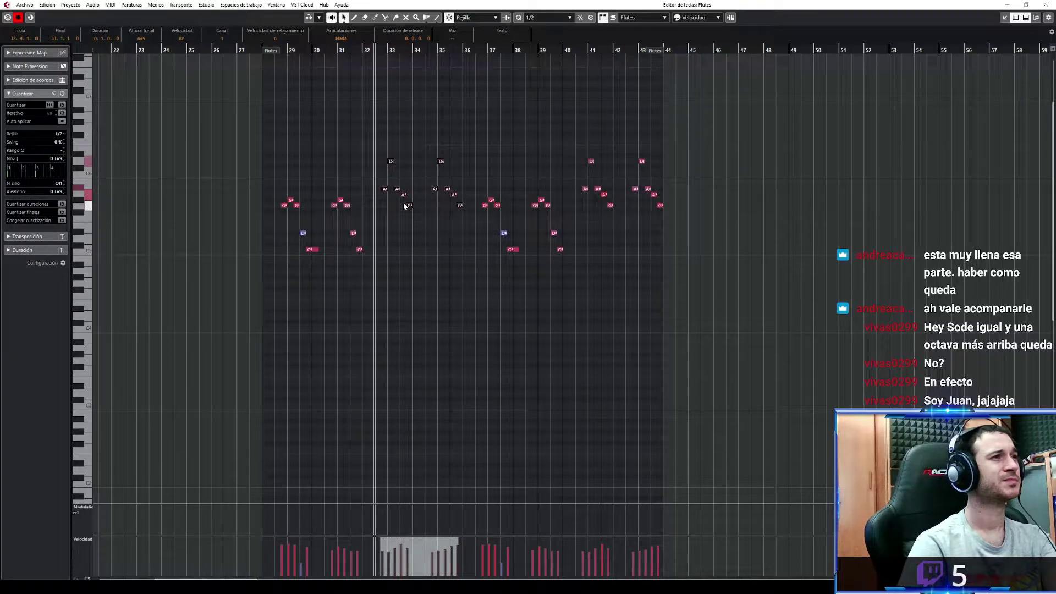
{"action": "key", "text": "Down"}
{"action": "key", "text": "Down"}
{"action": "key", "text": "Down"}
{"action": "key", "text": "Down"}
{"action": "key", "text": "Down"}
{"action": "key", "text": "Down"}
{"action": "key", "text": "Down"}
{"action": "key", "text": "Down"}
{"action": "key", "text": "Down"}
{"action": "key", "text": "Down"}
{"action": "key", "text": "Down"}
{"action": "key", "text": "Down"}
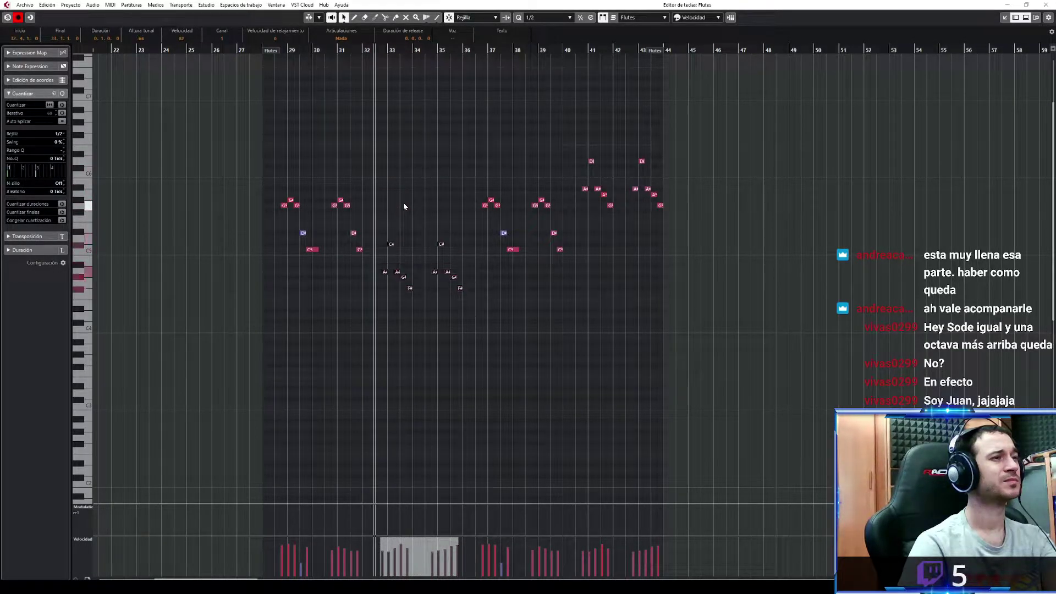
Transpose the Flutes notes from beat 4 of bar 40 through bar 43 down one octave and audition the result
{"action": "left_click_drag", "start_coordinate": [697, 222], "coordinate": [572, 137]}
{"action": "key", "text": "Down"}
{"action": "key", "text": "Down"}
{"action": "key", "text": "Down"}
{"action": "key", "text": "Down"}
{"action": "key", "text": "Down"}
{"action": "key", "text": "Down"}
{"action": "key", "text": "Down"}
{"action": "key", "text": "Down"}
{"action": "key", "text": "Down"}
{"action": "key", "text": "Down"}
{"action": "key", "text": "Down"}
{"action": "key", "text": "Down"}
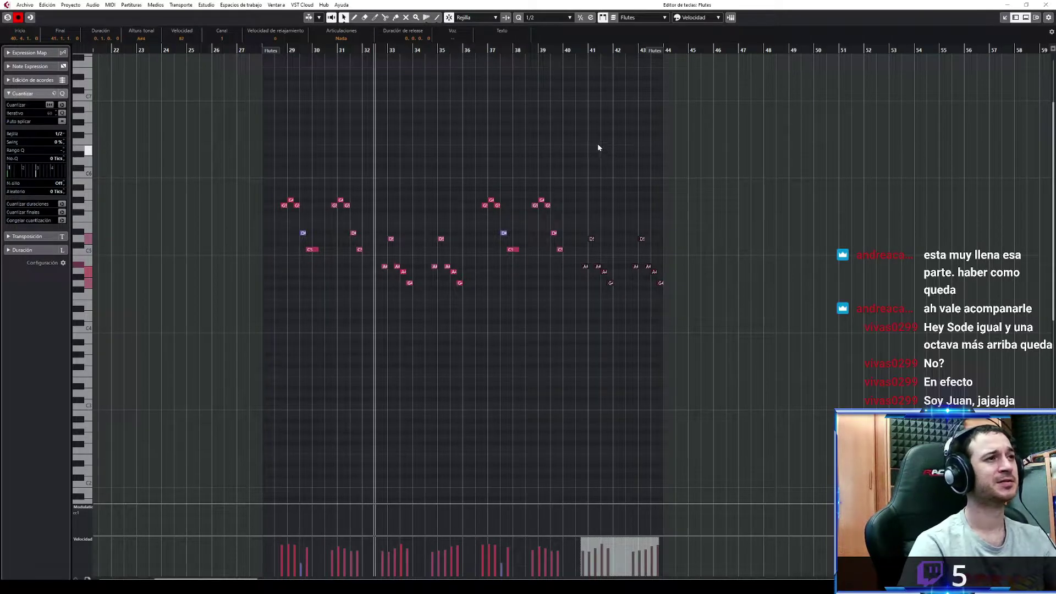
{"action": "left_click", "coordinate": [287, 50]}
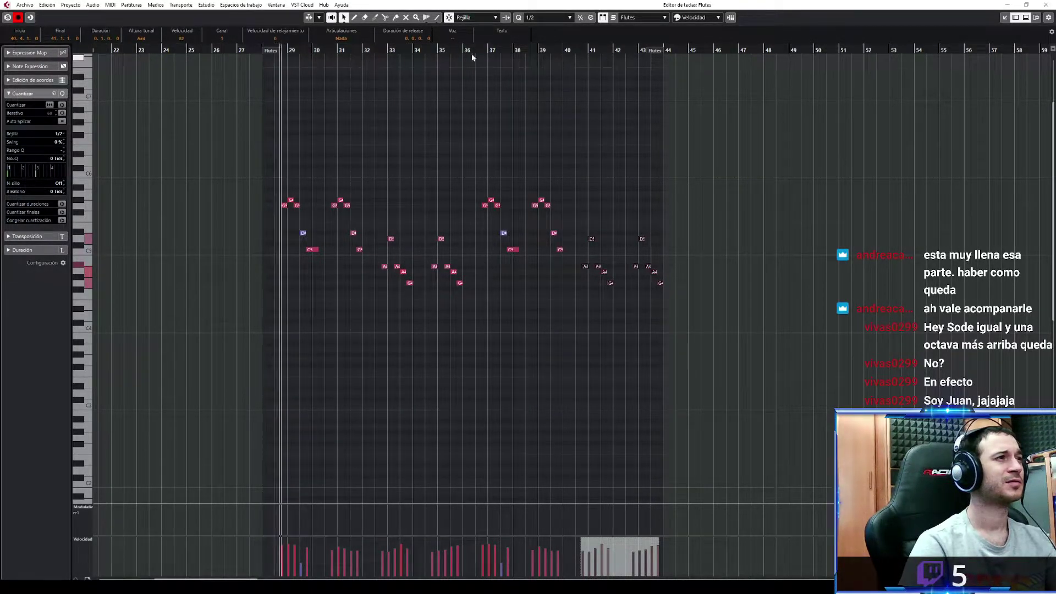
{"action": "key", "text": "space"}
Record a rising and falling modulation curve over the whole Flutes clip, starting the recording from bar 26
{"action": "left_click", "coordinate": [1001, 17]}
{"action": "left_click", "coordinate": [1002, 18]}
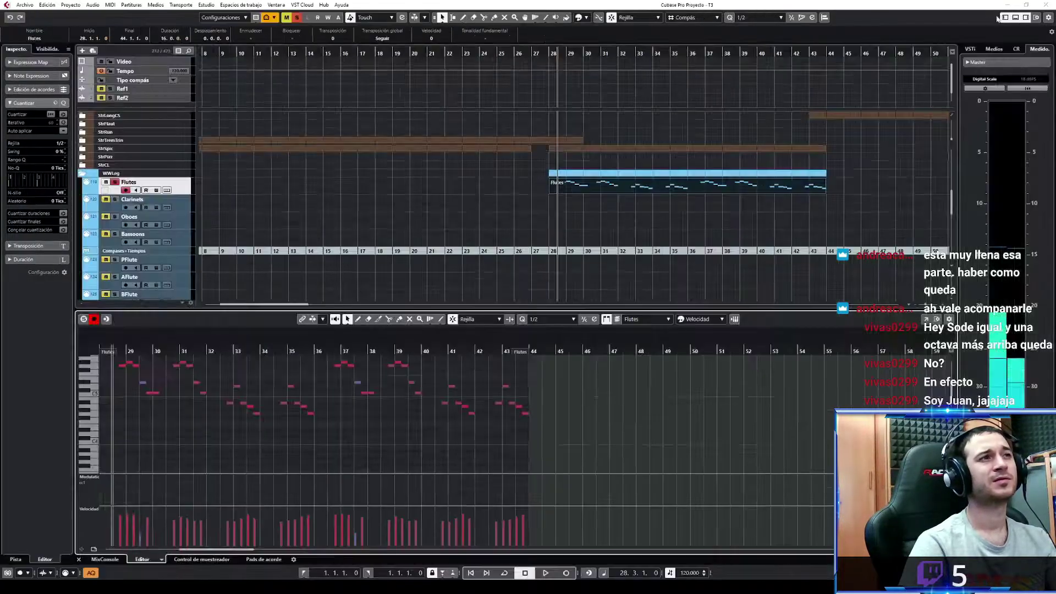
{"action": "scroll", "coordinate": [283, 194], "scroll_direction": "up", "scroll_amount": 4}
{"action": "scroll", "coordinate": [362, 203], "scroll_direction": "down", "scroll_amount": 3}
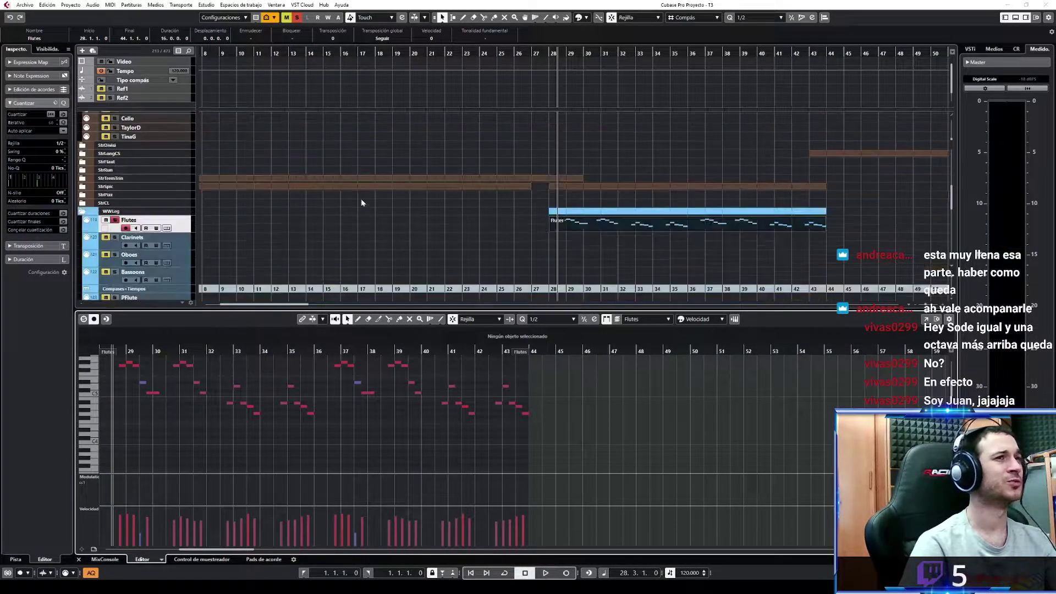
{"action": "left_click", "coordinate": [536, 55]}
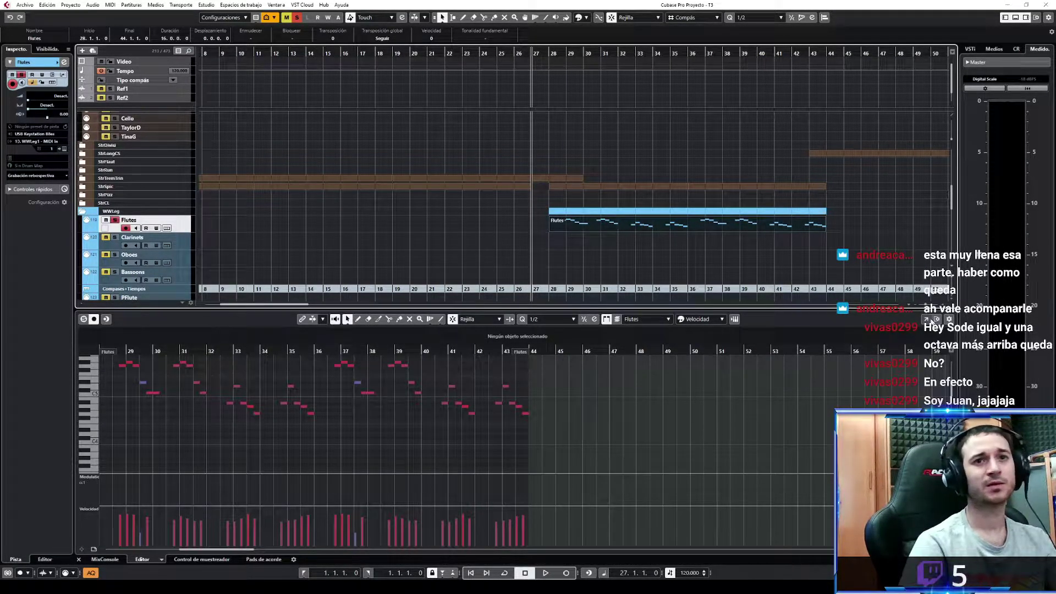
{"action": "left_click", "coordinate": [926, 319]}
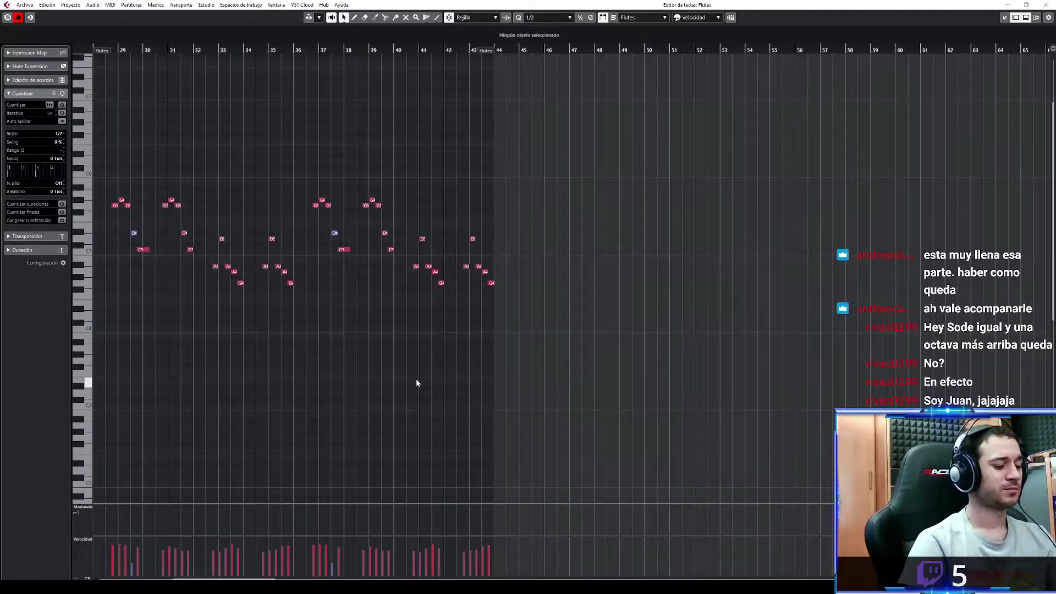
{"action": "left_click_drag", "start_coordinate": [396, 380], "coordinate": [585, 381]}
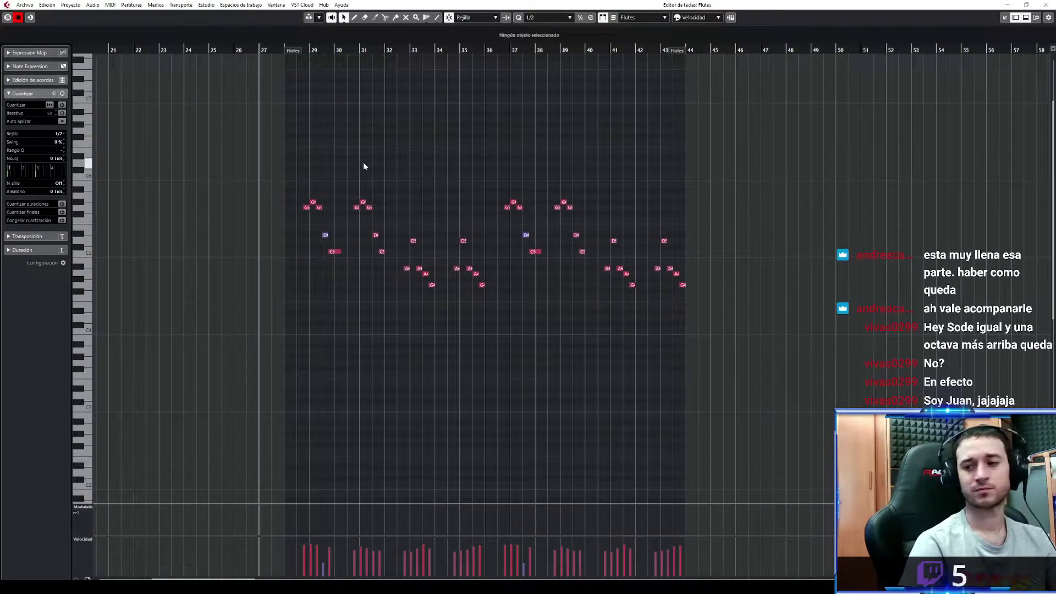
{"action": "left_click", "coordinate": [232, 51]}
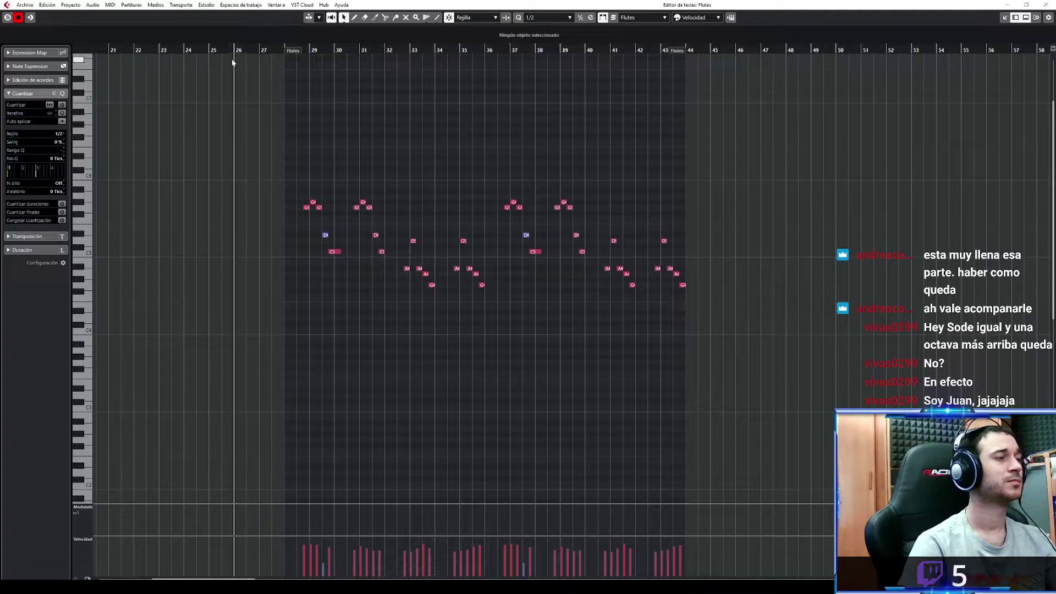
{"action": "key", "text": "F2"}
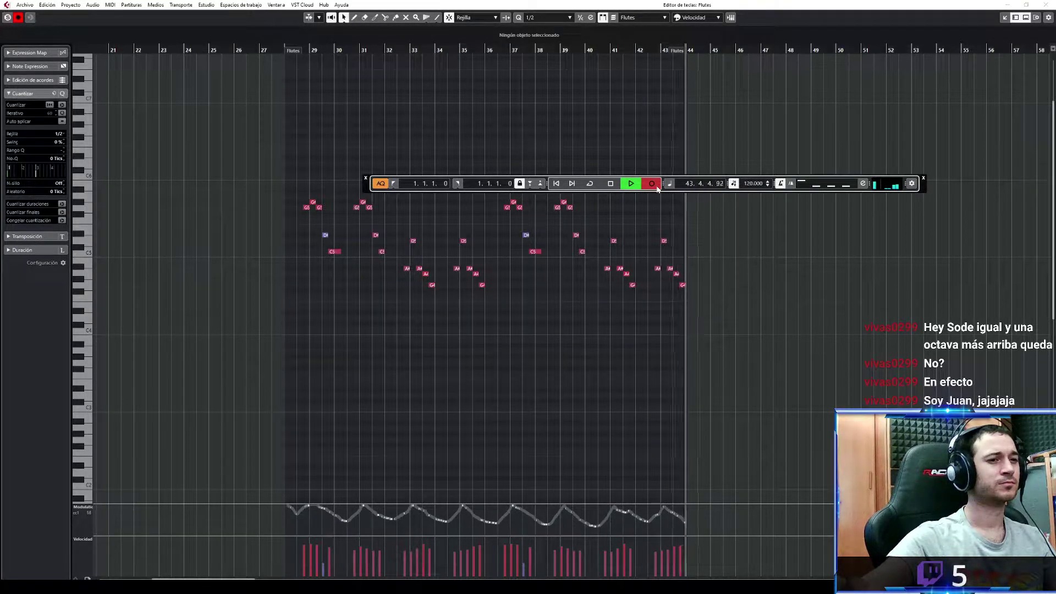
{"action": "key", "text": "space"}
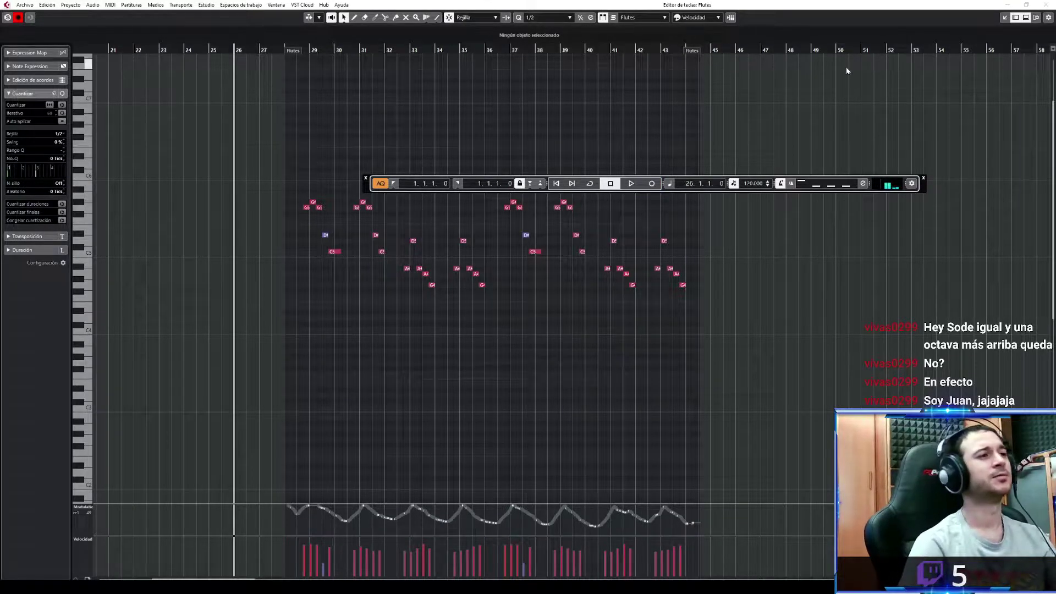
Dock and hide the Key Editor, close the floating transport, and play Flutes together with the soloed Violins1 track
{"action": "left_click", "coordinate": [1003, 18]}
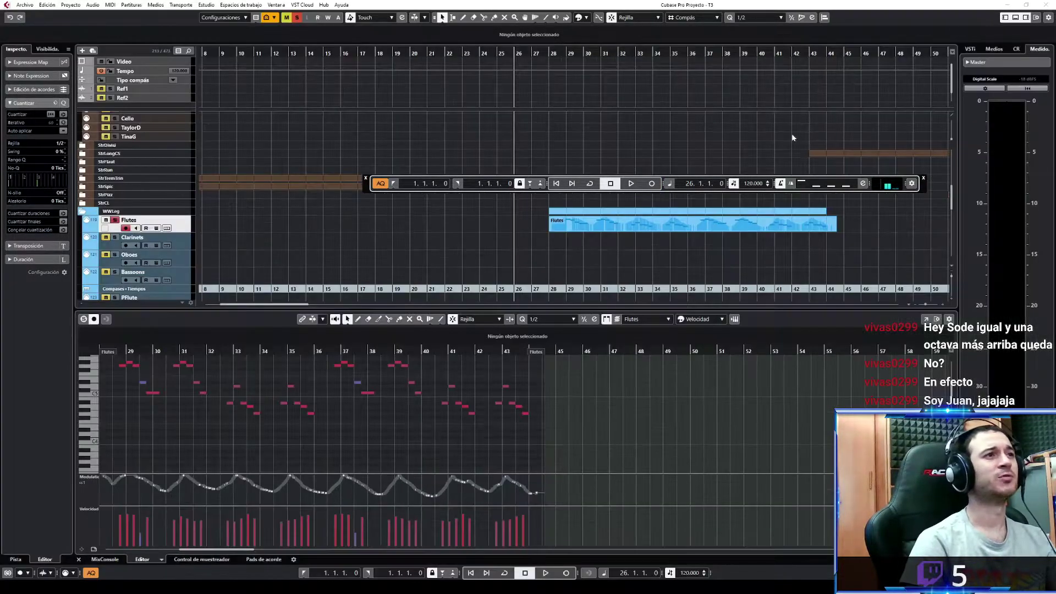
{"action": "left_click", "coordinate": [924, 180]}
{"action": "key", "text": "ctrl+alt+e"}
{"action": "left_click", "coordinate": [565, 118]}
{"action": "key", "text": "space"}
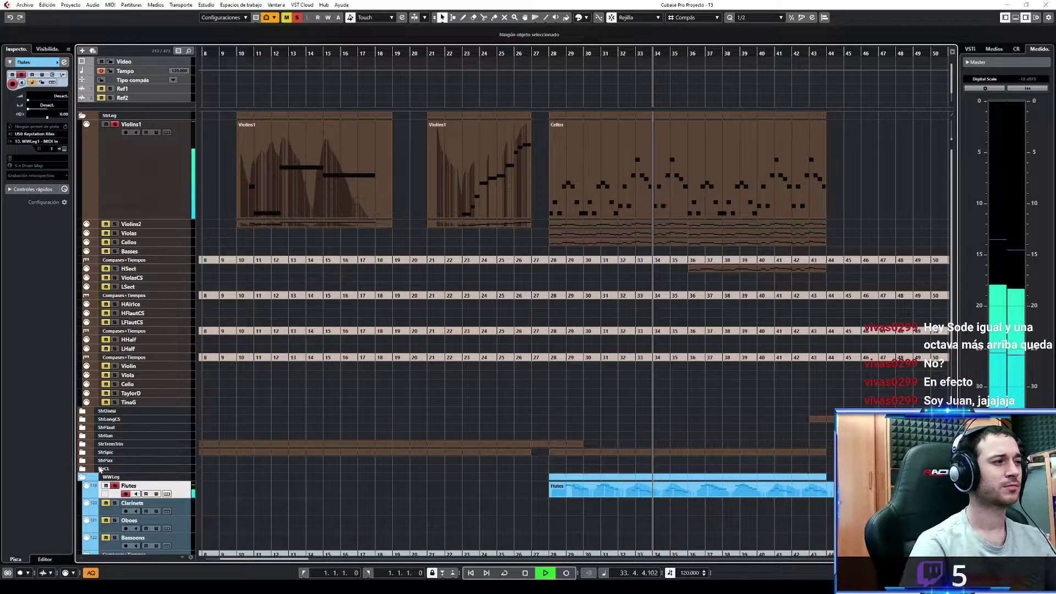
{"action": "key", "text": "space"}
Copy the Flutes clip to the Clarinets track and open the copy in the Key Editor
{"action": "double_click", "coordinate": [132, 485]}
{"action": "scroll", "coordinate": [233, 501], "scroll_direction": "down", "scroll_amount": 3}
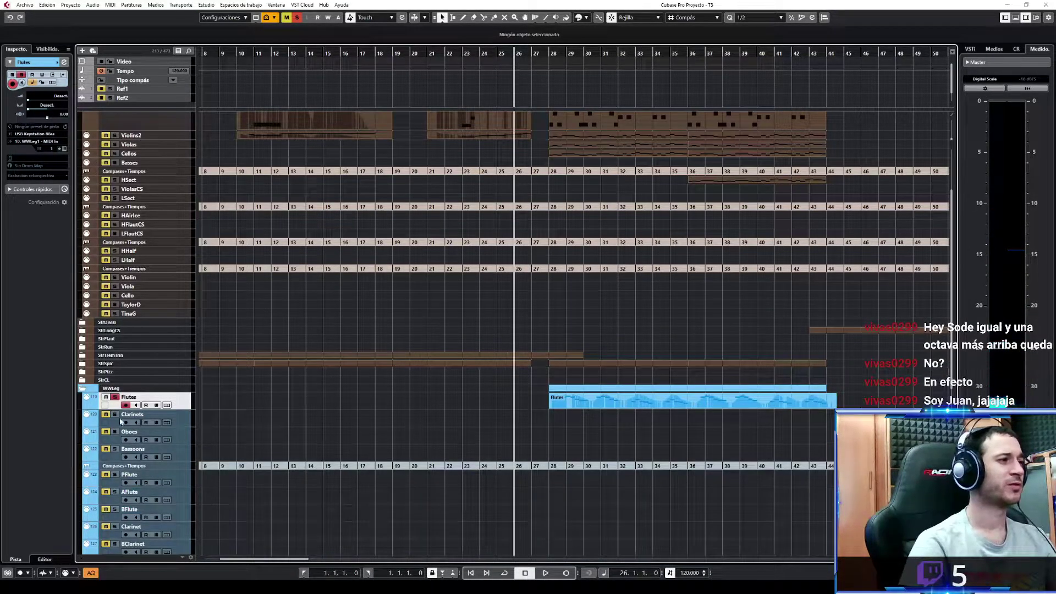
{"action": "double_click", "coordinate": [569, 403]}
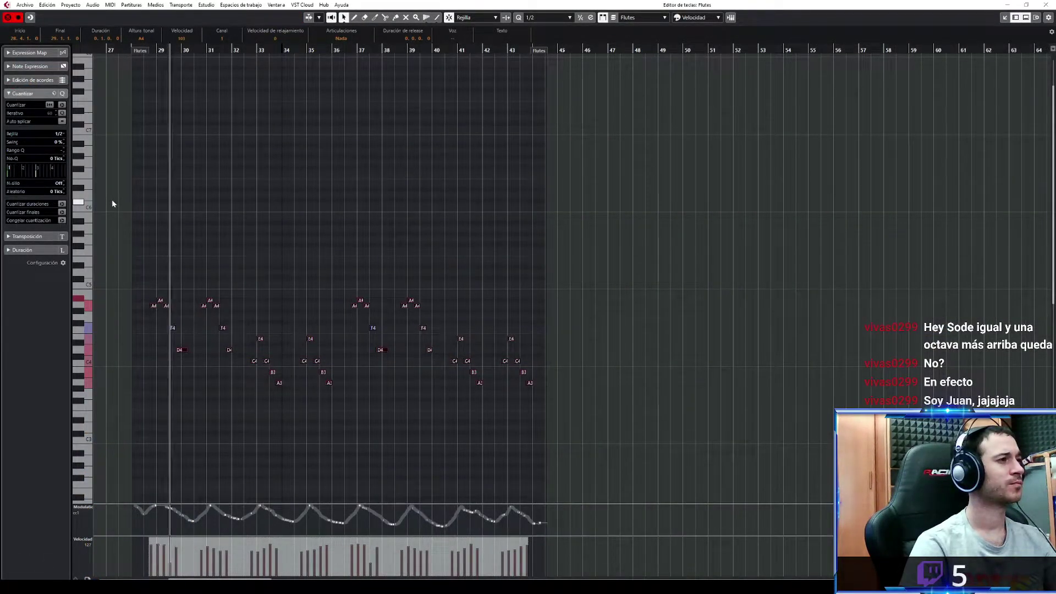
Transpose all notes of the Clarinets clip down one octave and audition them
{"action": "left_click_drag", "start_coordinate": [639, 255], "coordinate": [144, 406]}
{"action": "key", "text": "Down"}
{"action": "key", "text": "Down"}
{"action": "key", "text": "Down"}
{"action": "key", "text": "Down"}
{"action": "key", "text": "Down"}
{"action": "key", "text": "Down"}
{"action": "key", "text": "Down"}
{"action": "key", "text": "Down"}
{"action": "key", "text": "Down"}
{"action": "key", "text": "Down"}
{"action": "key", "text": "Down"}
{"action": "key", "text": "Down"}
{"action": "key", "text": "Down"}
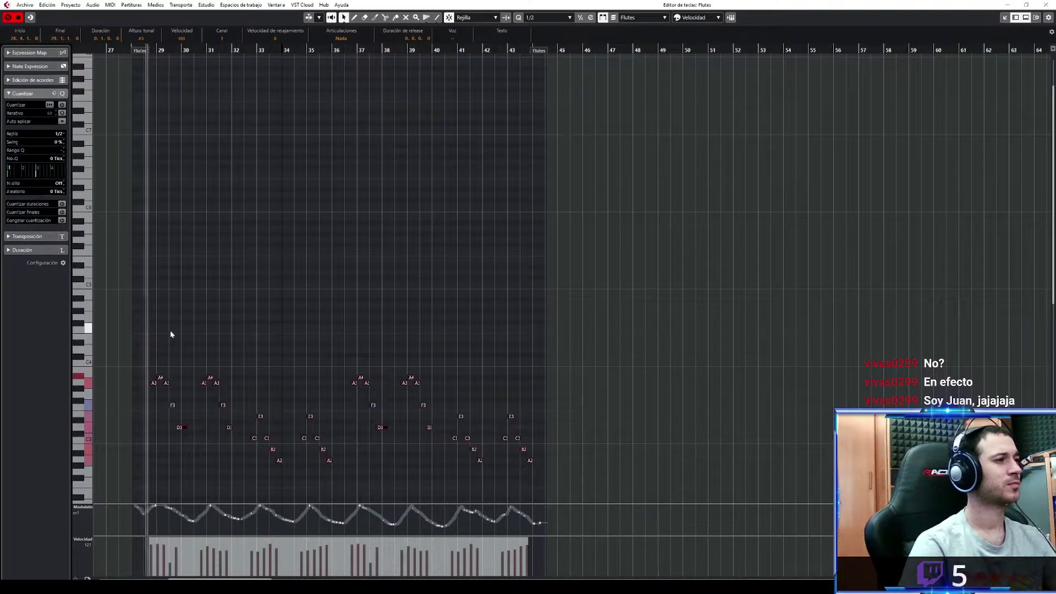
{"action": "scroll", "coordinate": [414, 371], "scroll_direction": "down", "scroll_amount": 3}
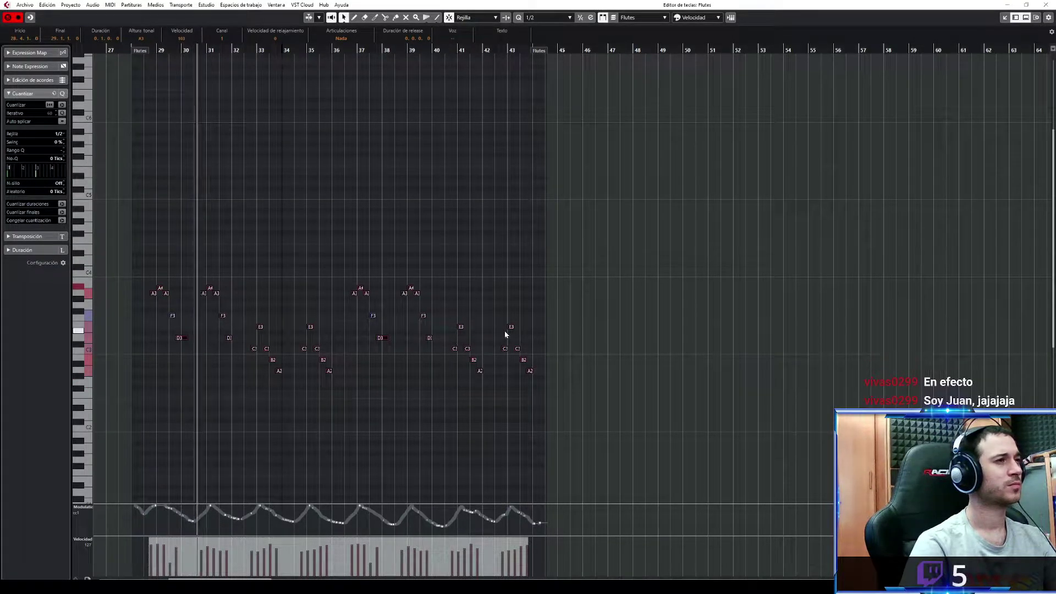
{"action": "key", "text": "space"}
Transpose the Clarinets phrases in bars 32–35 and 40–43 up one octave, audition them and dock the editor
{"action": "left_click_drag", "start_coordinate": [345, 394], "coordinate": [252, 320]}
{"action": "left_click_drag", "start_coordinate": [548, 313], "coordinate": [440, 416]}
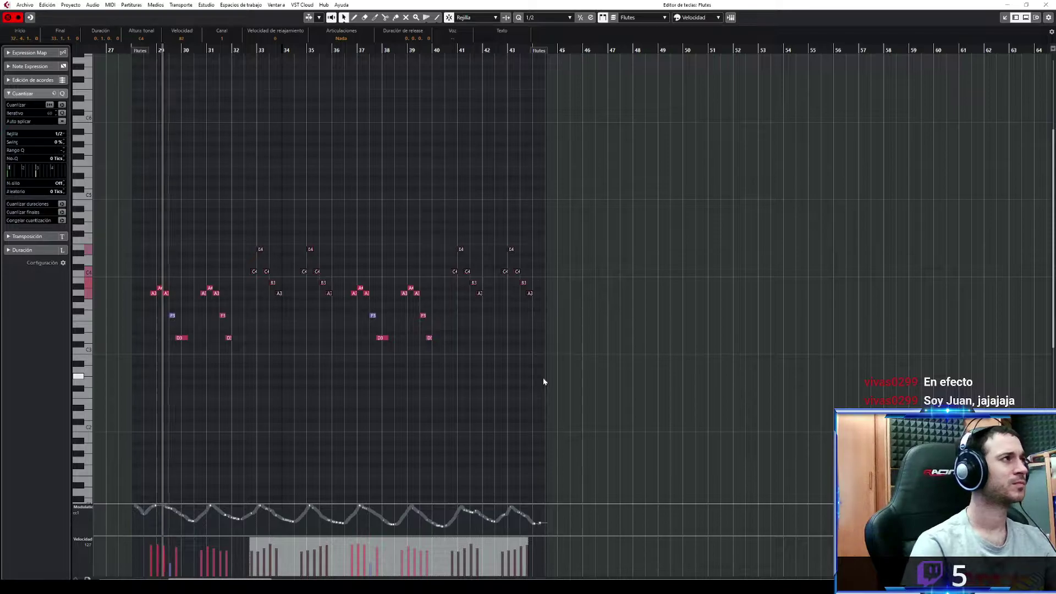
{"action": "key", "text": "space"}
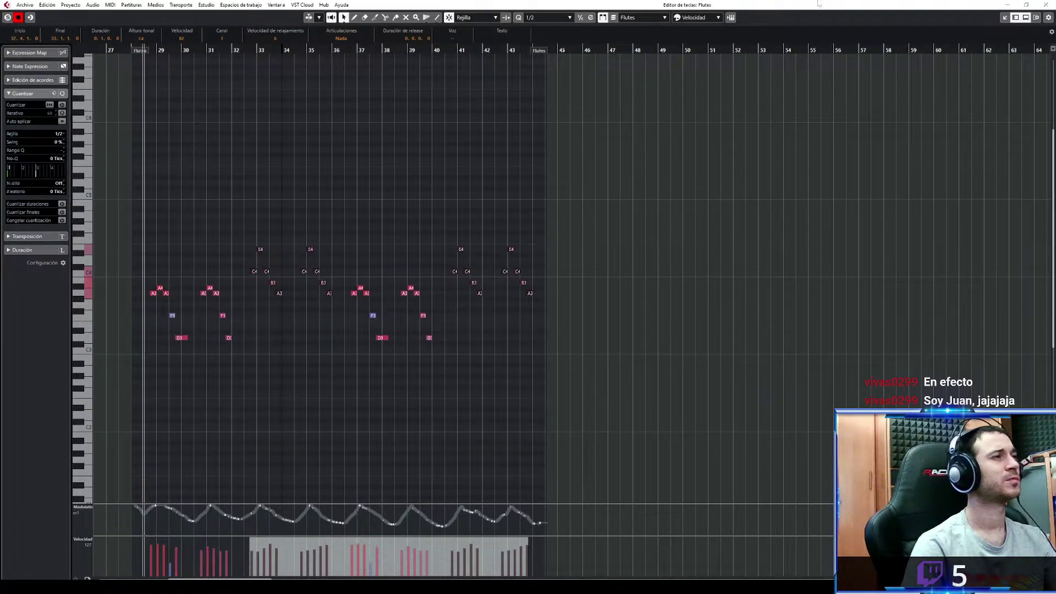
{"action": "left_click", "coordinate": [1005, 17]}
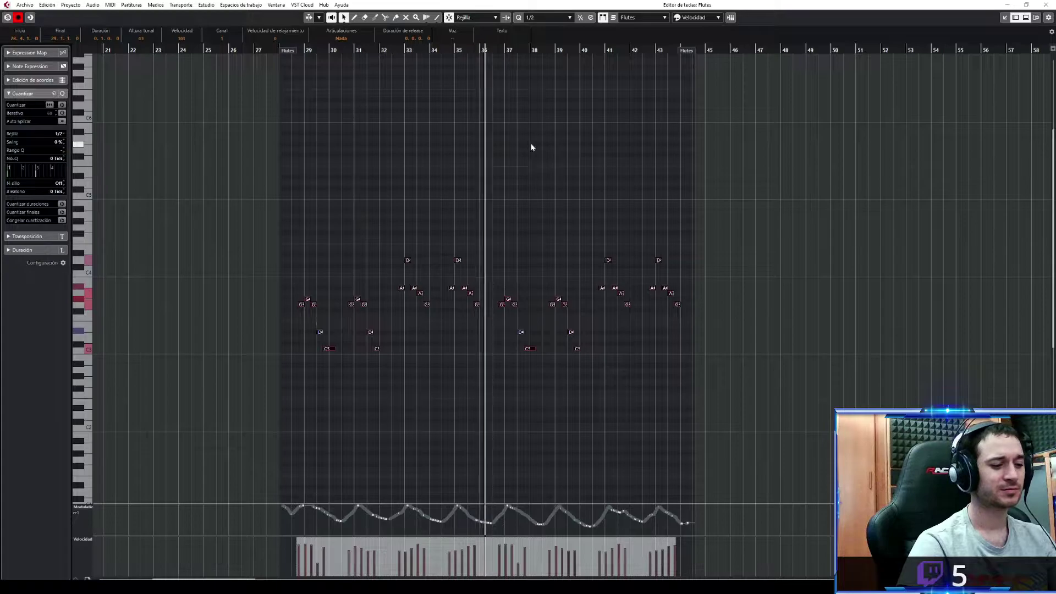
{"action": "left_click", "coordinate": [1003, 19]}
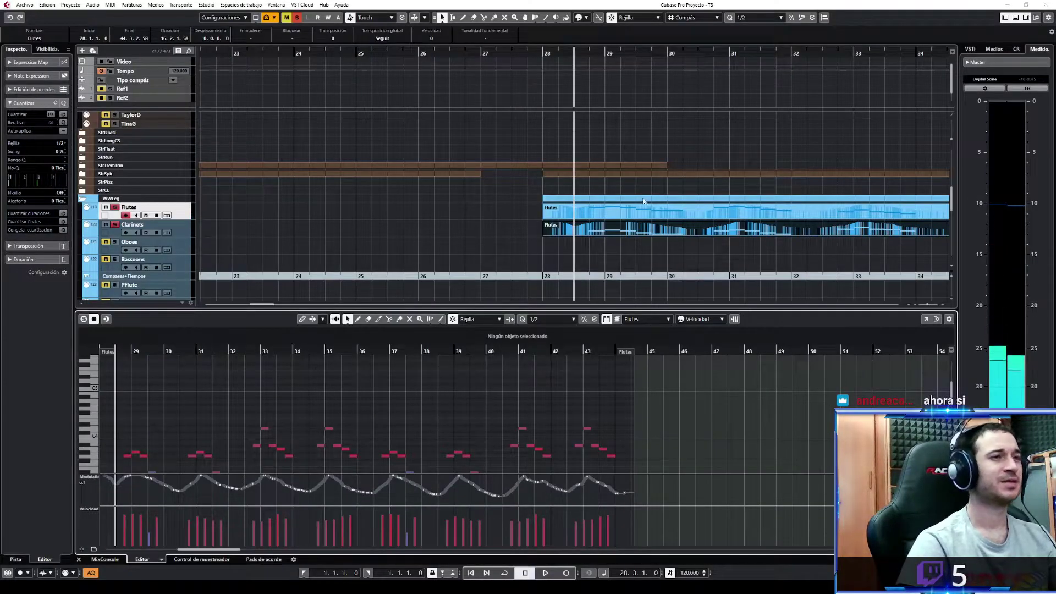
Copy the Clarinets clip to the Oboes track and open the copy in the Key Editor
{"action": "key", "text": "g"}
{"action": "key", "text": "g"}
{"action": "key", "text": "g"}
{"action": "left_click", "coordinate": [651, 253]}
{"action": "key", "text": "g"}
{"action": "key", "text": "g"}
{"action": "key", "text": "g"}
{"action": "key", "text": "g"}
{"action": "key", "text": "g"}
{"action": "key", "text": "g"}
{"action": "key", "text": "g"}
{"action": "key", "text": "g"}
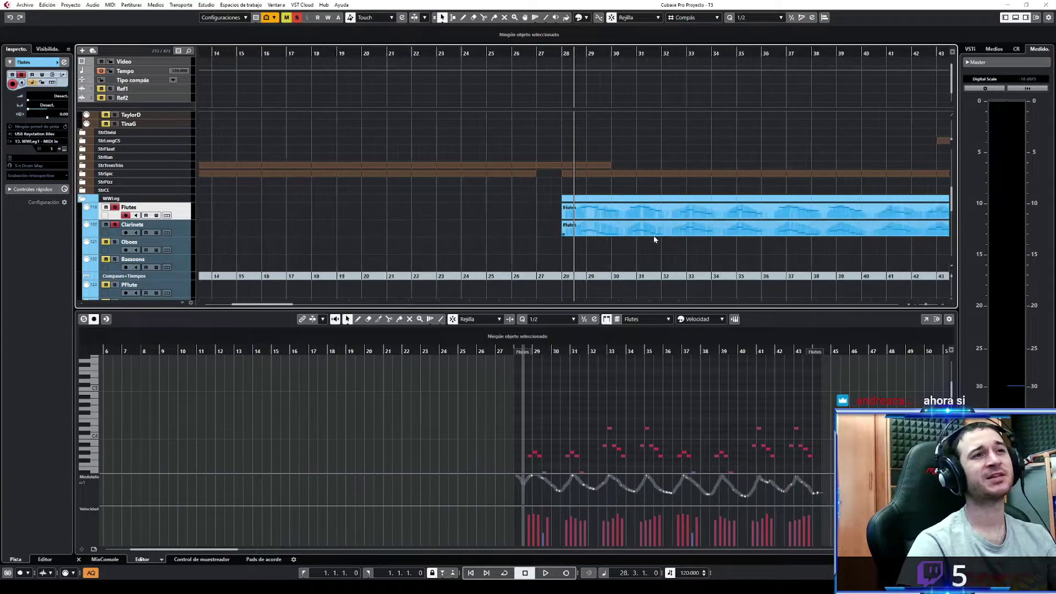
{"action": "left_click_drag", "start_coordinate": [603, 234], "coordinate": [601, 246]}
{"action": "double_click", "coordinate": [601, 245]}
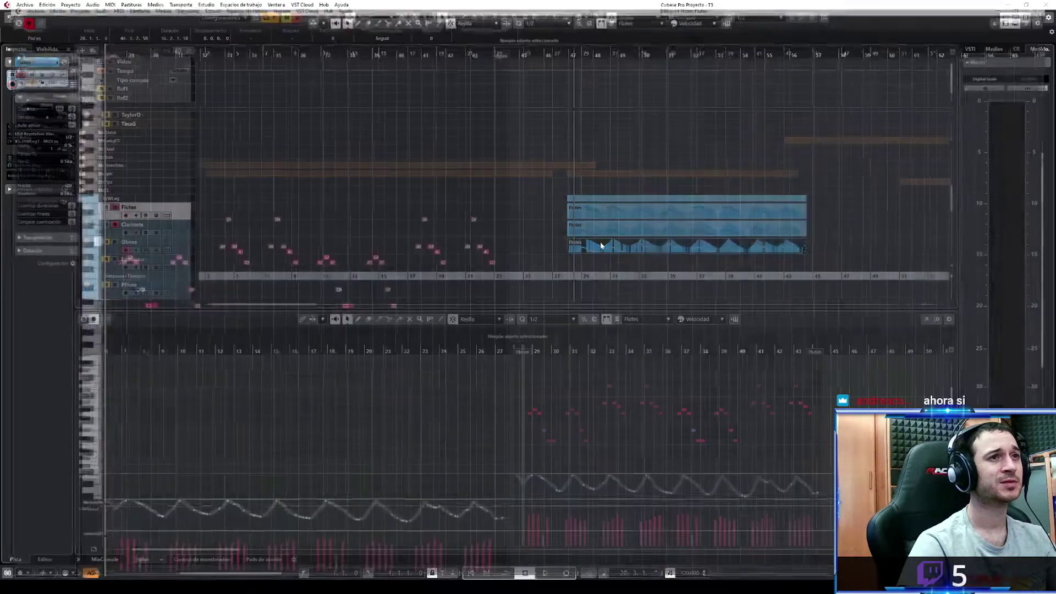
Transpose all notes of the Oboes clip up one octave
{"action": "left_click_drag", "start_coordinate": [502, 214], "coordinate": [101, 362]}
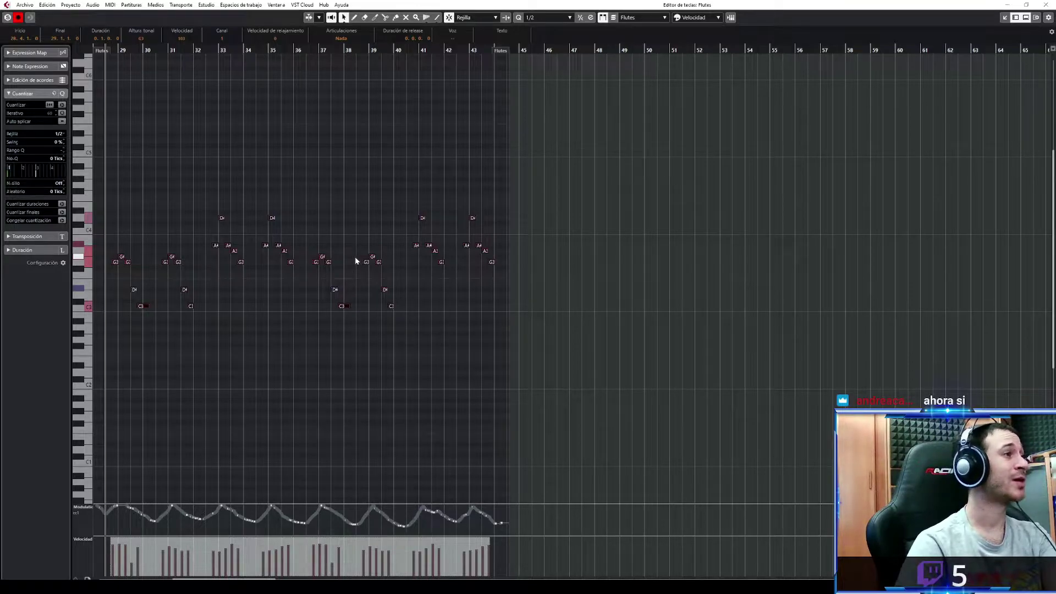
{"action": "key", "text": "Up"}
{"action": "key", "text": "Up"}
{"action": "key", "text": "Up"}
{"action": "key", "text": "Up"}
{"action": "key", "text": "Up"}
{"action": "key", "text": "Up"}
{"action": "key", "text": "Up"}
{"action": "key", "text": "Up"}
{"action": "key", "text": "Up"}
{"action": "key", "text": "Up"}
{"action": "key", "text": "Up"}
{"action": "key", "text": "Up"}
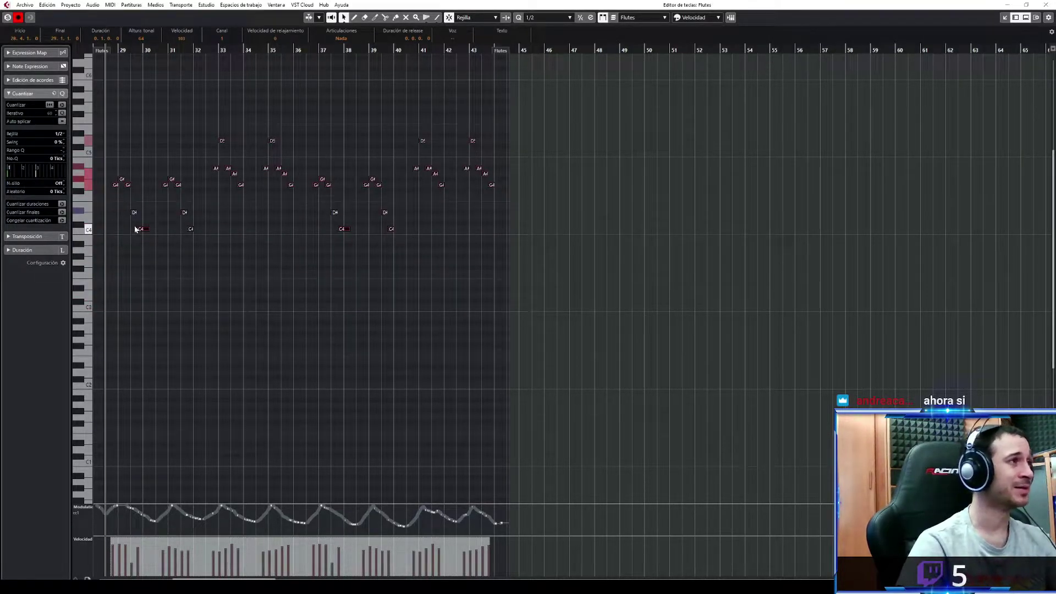
Dock the Key Editor, solo the Oboes with the Flutes and Clarinets, and audition the woodwinds alone and in the full mix
{"action": "key", "text": "space"}
{"action": "key", "text": "space"}
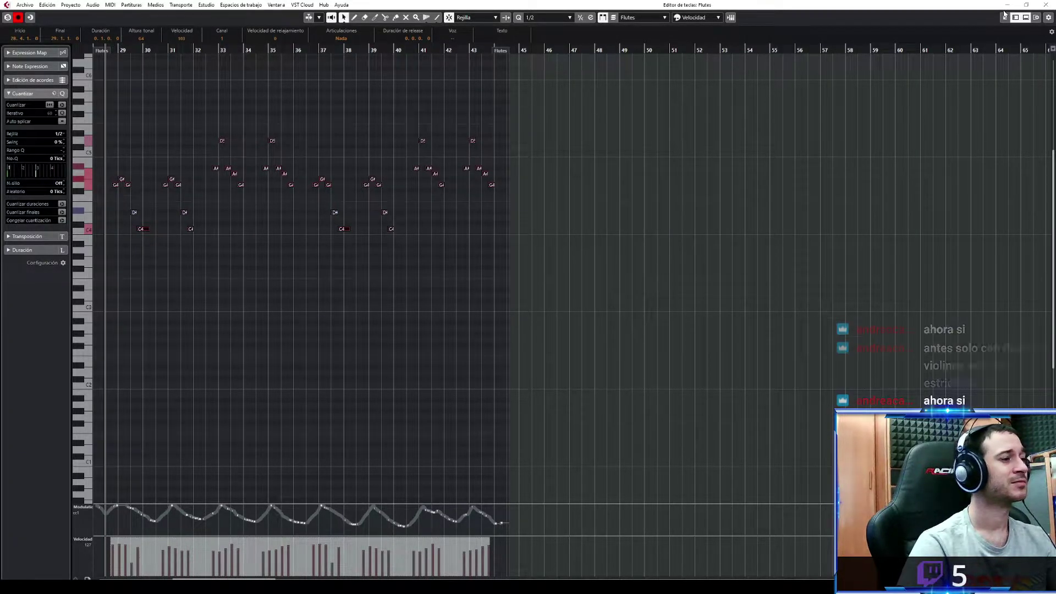
{"action": "left_click", "coordinate": [1004, 18]}
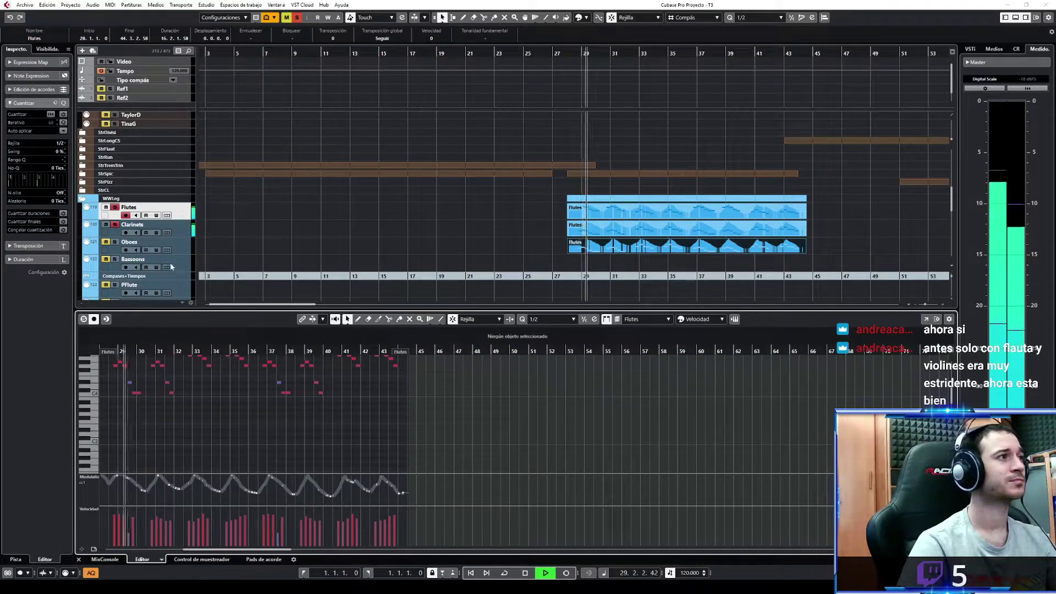
{"action": "left_click", "coordinate": [115, 242]}
{"action": "key", "text": "space"}
{"action": "key", "text": "space"}
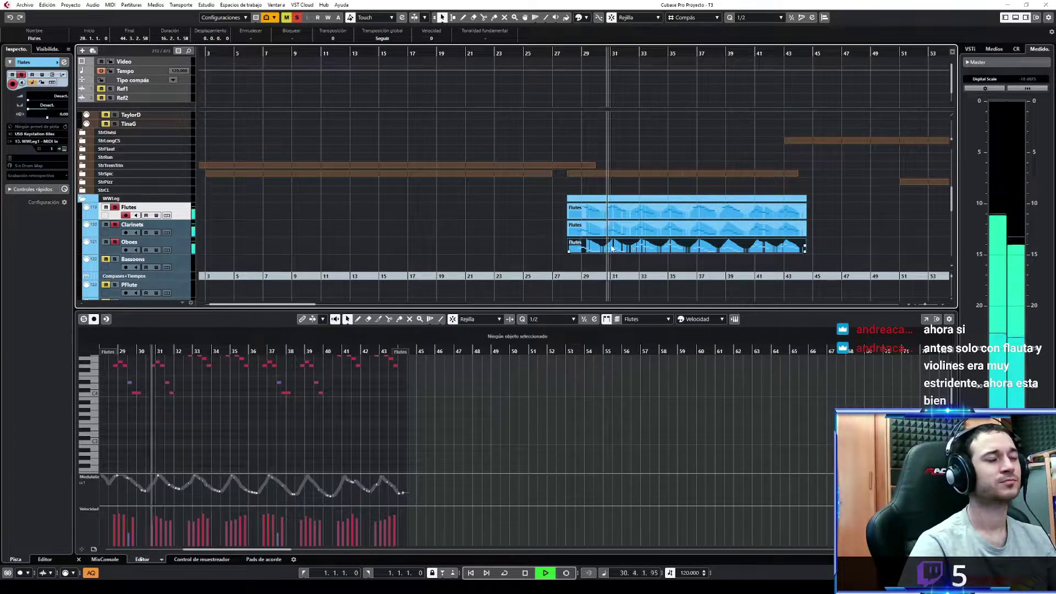
{"action": "key", "text": "space"}
{"action": "key", "text": "space"}
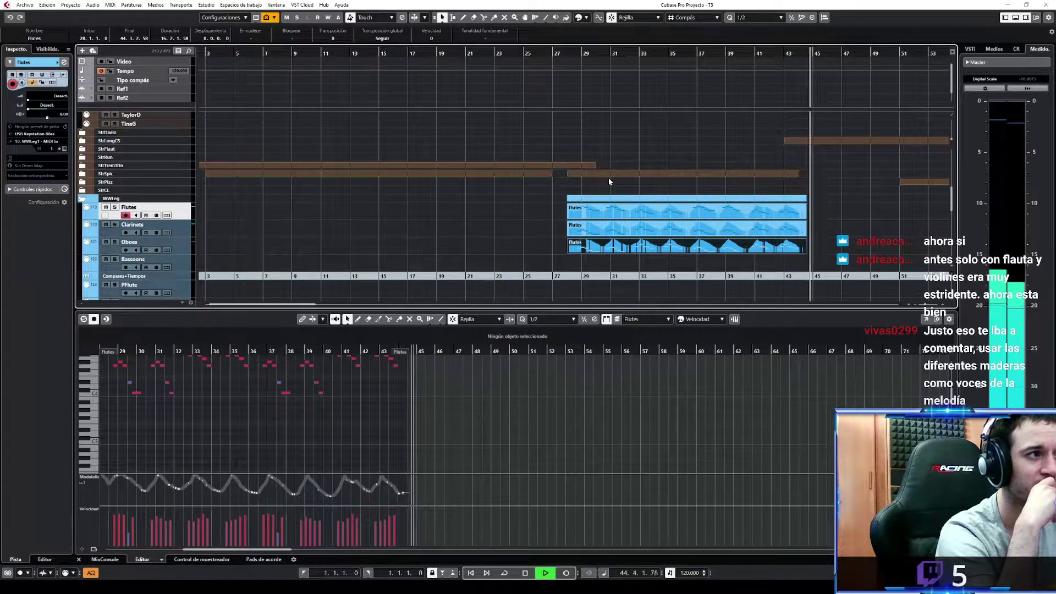
{"action": "key", "text": "space"}
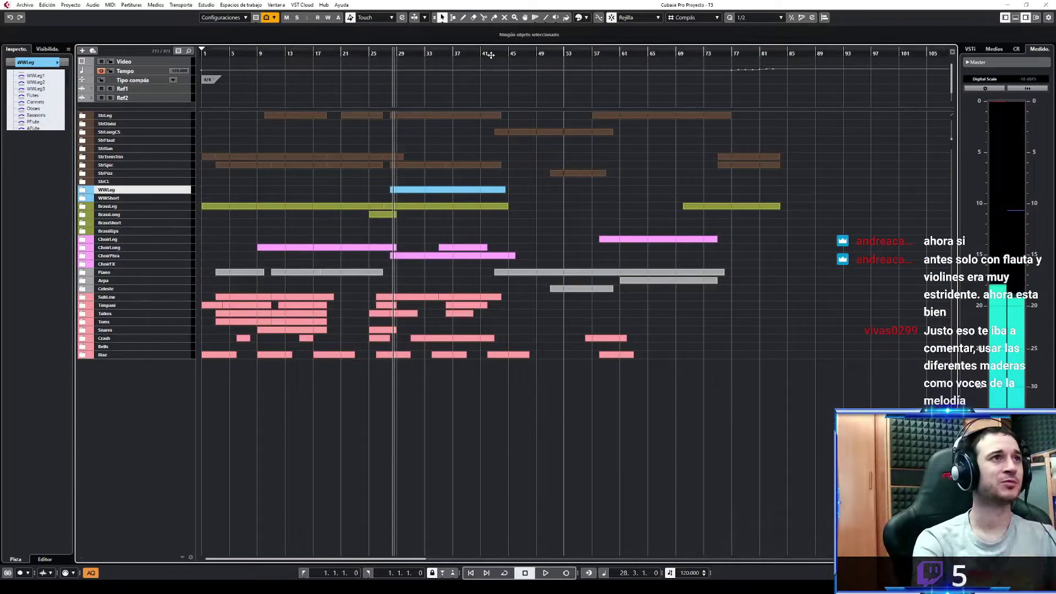
Play the arrangement from bar 43, expand the WWLeg folder and select the Bassoons track
{"action": "left_click", "coordinate": [491, 55]}
{"action": "key", "text": "space"}
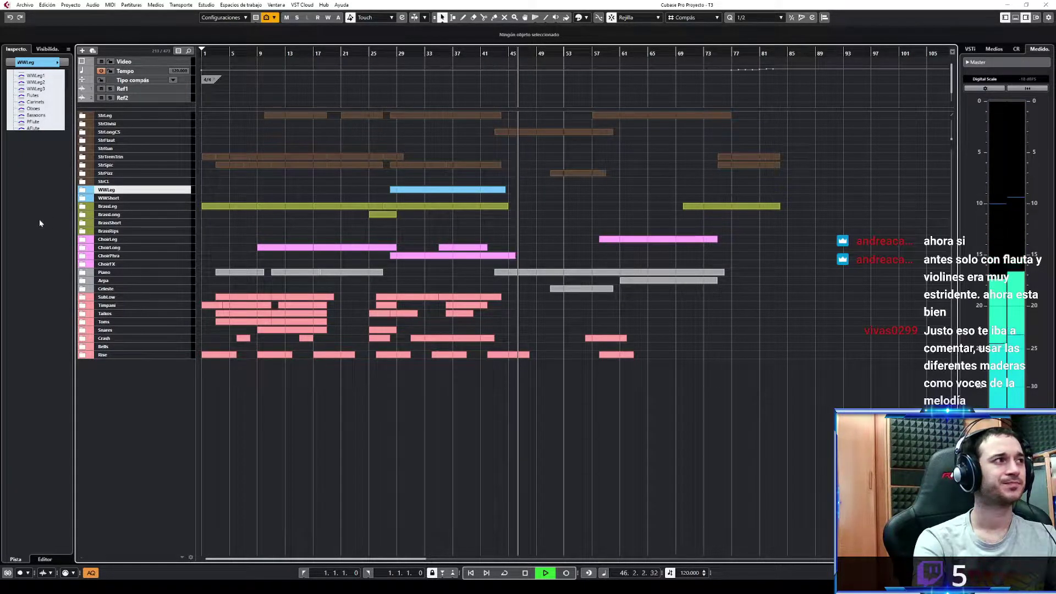
{"action": "left_click", "coordinate": [82, 190]}
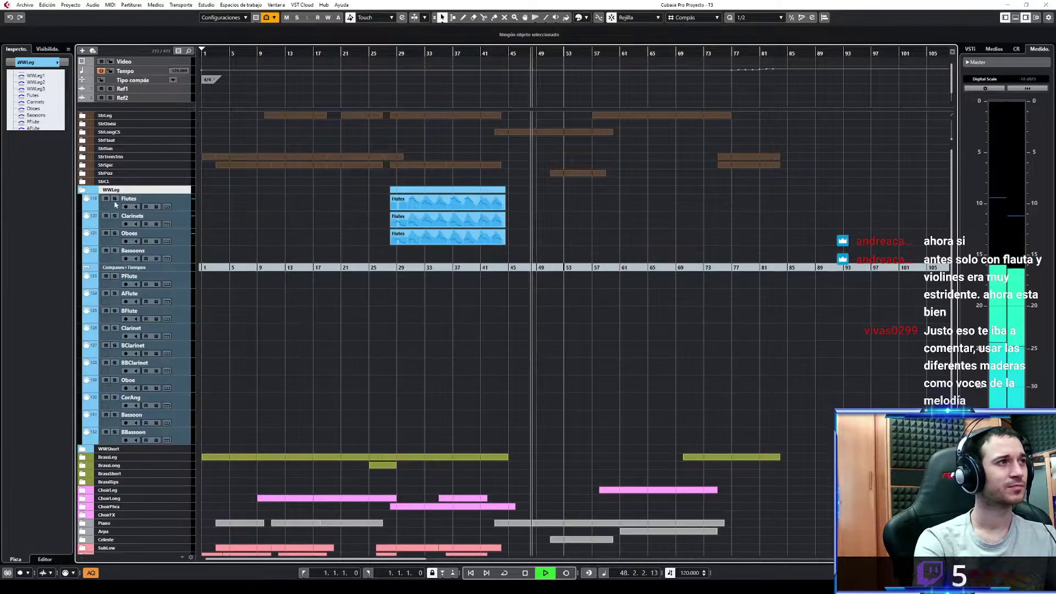
{"action": "left_click", "coordinate": [178, 251]}
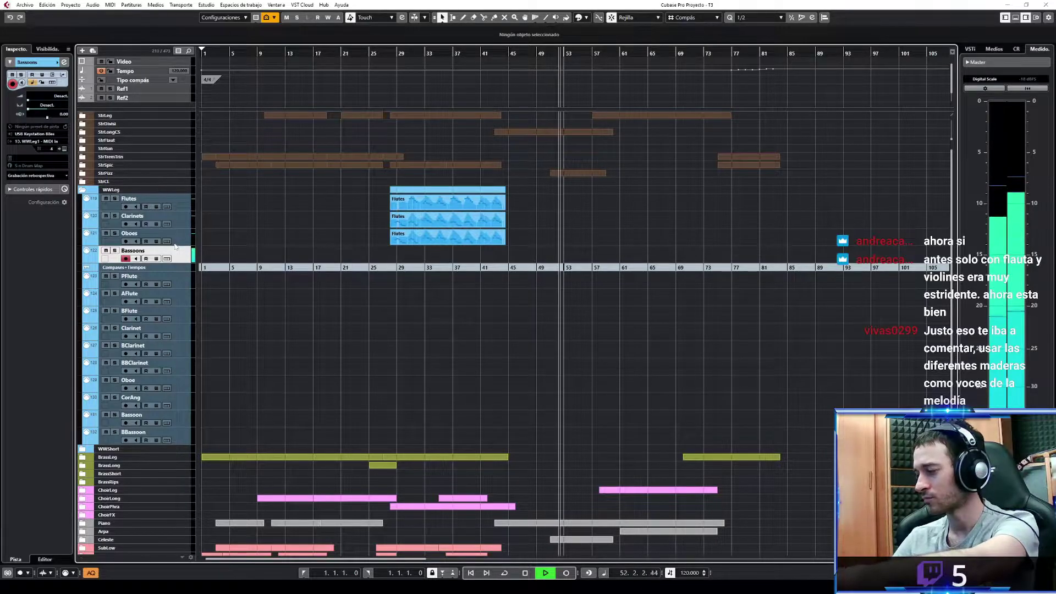
{"action": "key", "text": "space"}
Expand the Piano folder, examine the notes of the Giant clip in the Key Editor and dock the editor
{"action": "left_click", "coordinate": [83, 525]}
{"action": "scroll", "coordinate": [379, 459], "scroll_direction": "down", "scroll_amount": 3}
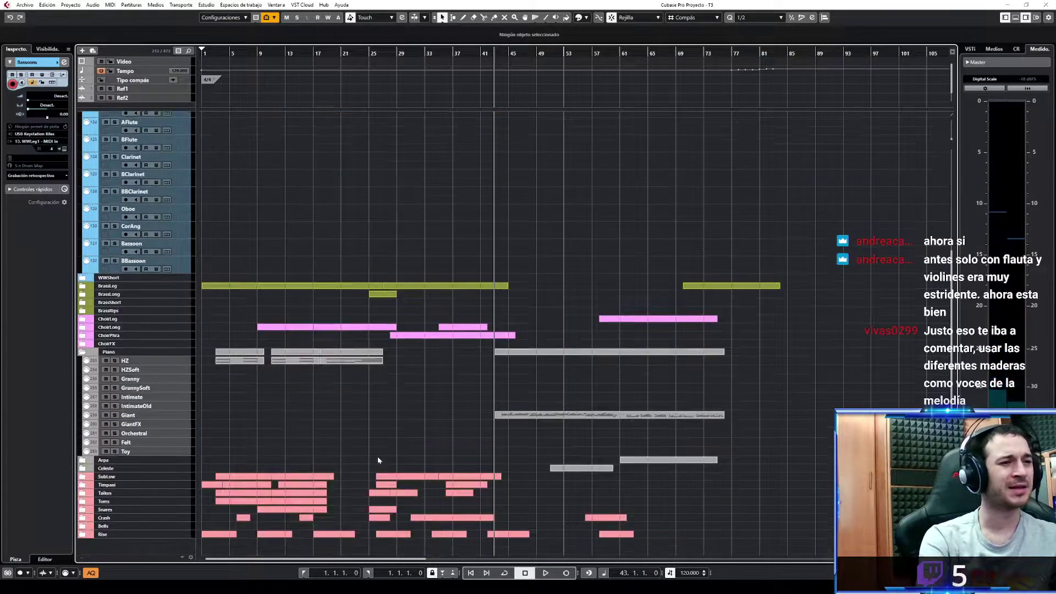
{"action": "left_click_drag", "start_coordinate": [544, 414], "coordinate": [544, 414]}
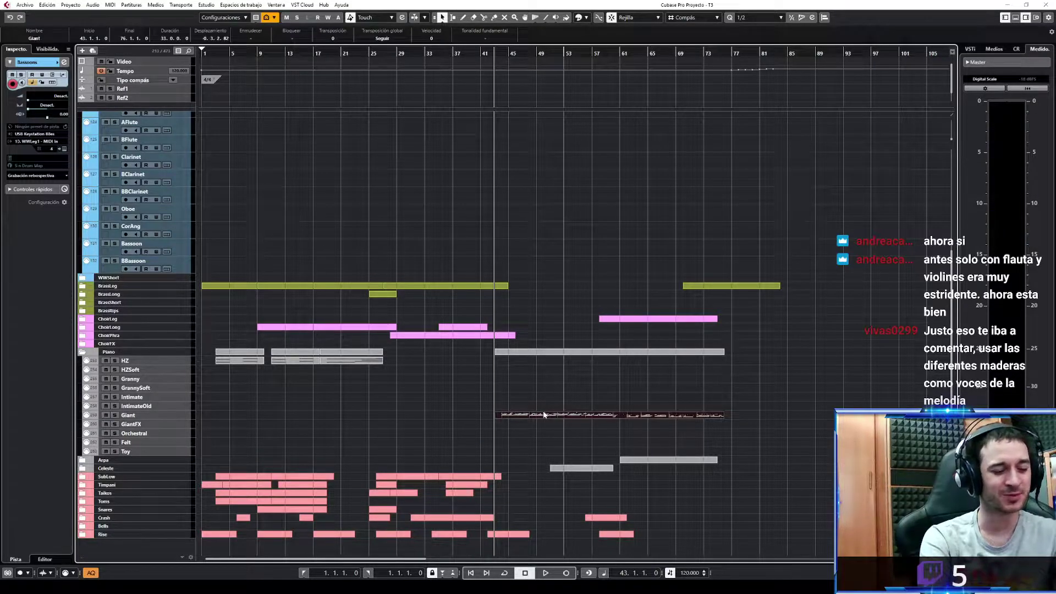
{"action": "double_click", "coordinate": [544, 414]}
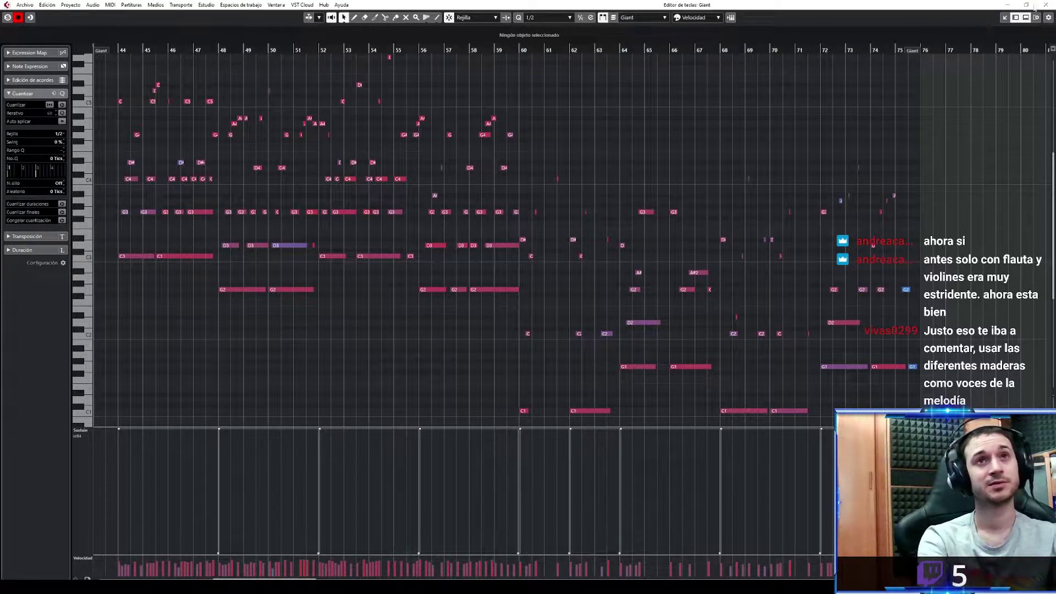
{"action": "left_click", "coordinate": [1006, 18]}
Perform a Bassoons line over playback from bar 43, insert it as a linear retrospective recording and open it in the Key Editor
{"action": "scroll", "coordinate": [671, 190], "scroll_direction": "up", "scroll_amount": 5}
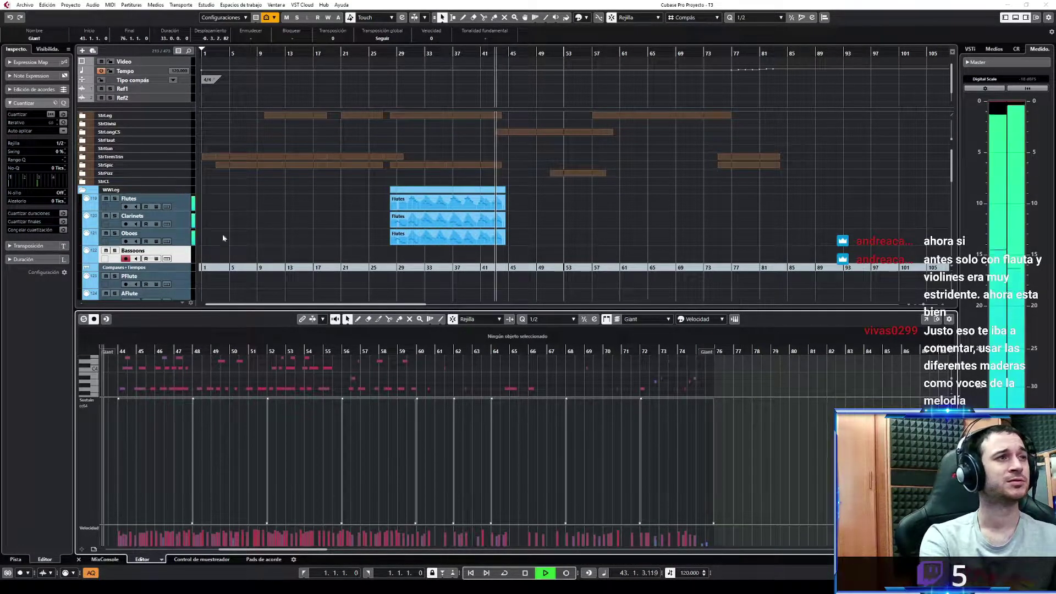
{"action": "left_click", "coordinate": [179, 252]}
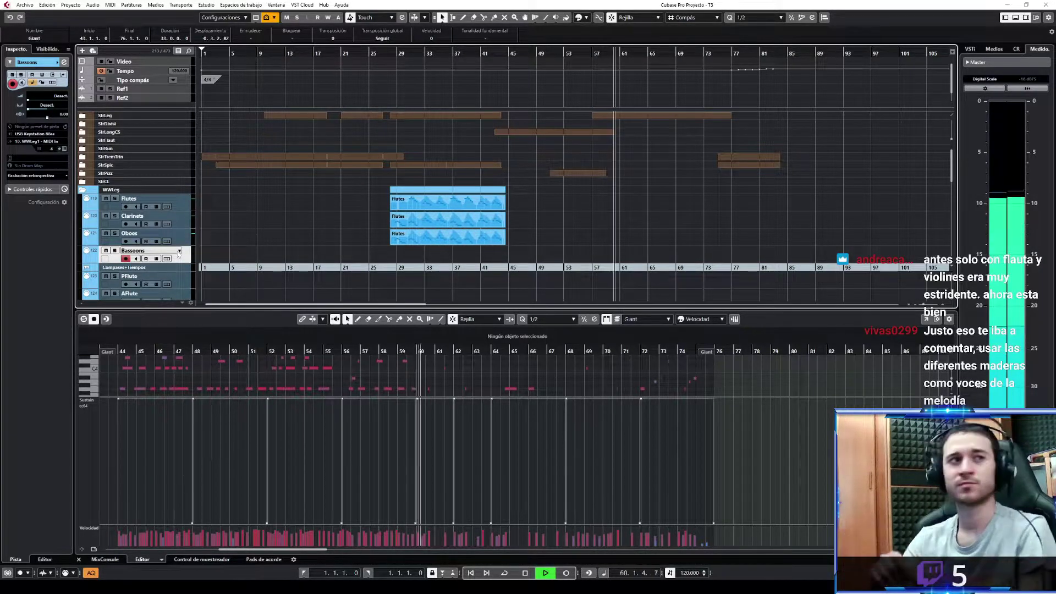
{"action": "key", "text": "space"}
{"action": "left_click", "coordinate": [59, 177]}
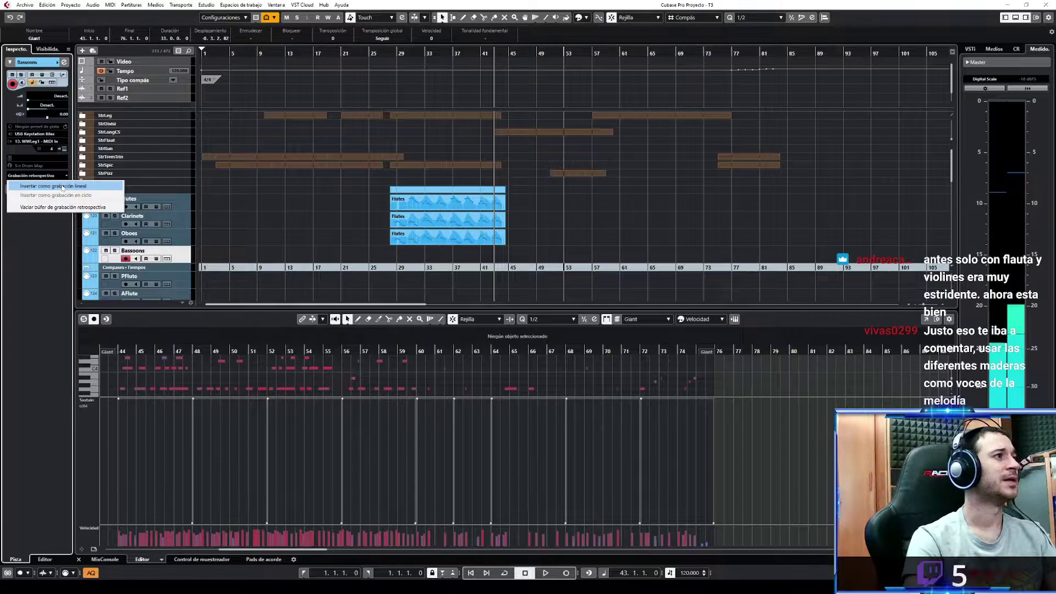
{"action": "left_click", "coordinate": [33, 183]}
{"action": "key", "text": "Return"}
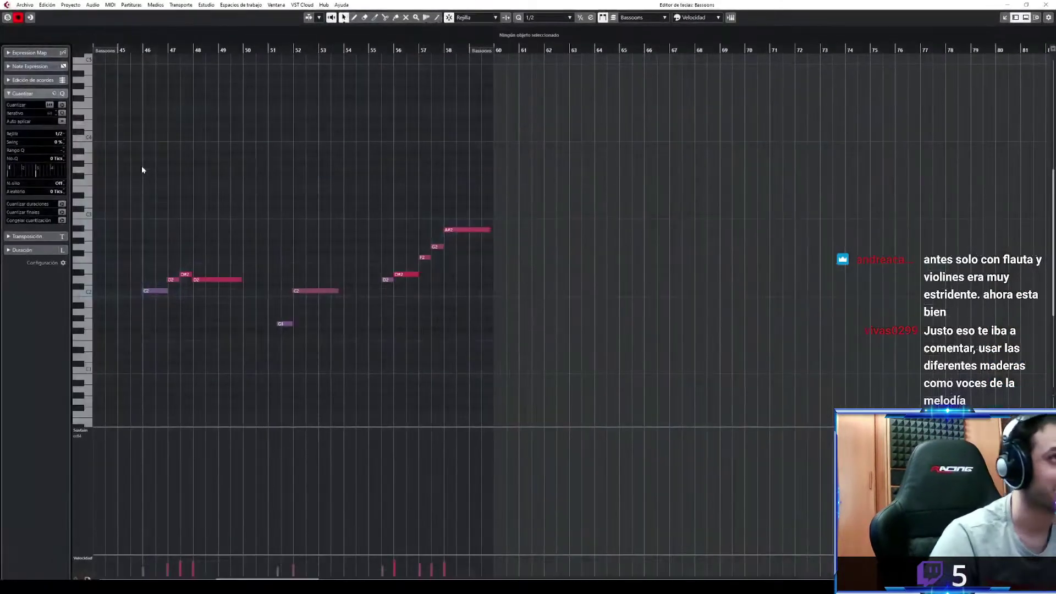
Quantize all notes of the Bassoons clip to the 1/2 grid and audition them
{"action": "key", "text": "ctrl+a"}
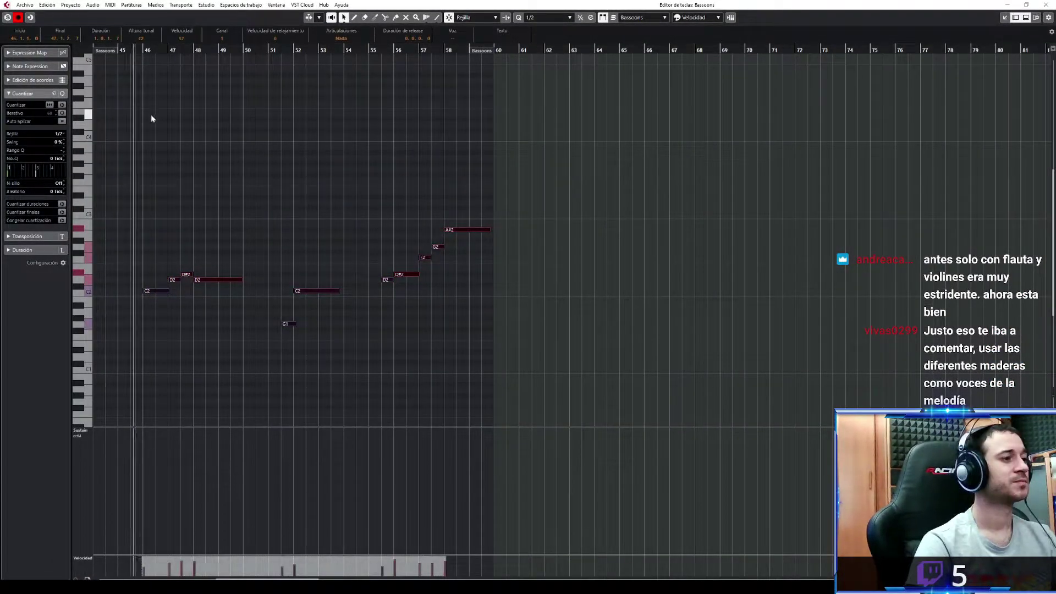
{"action": "key", "text": "space"}
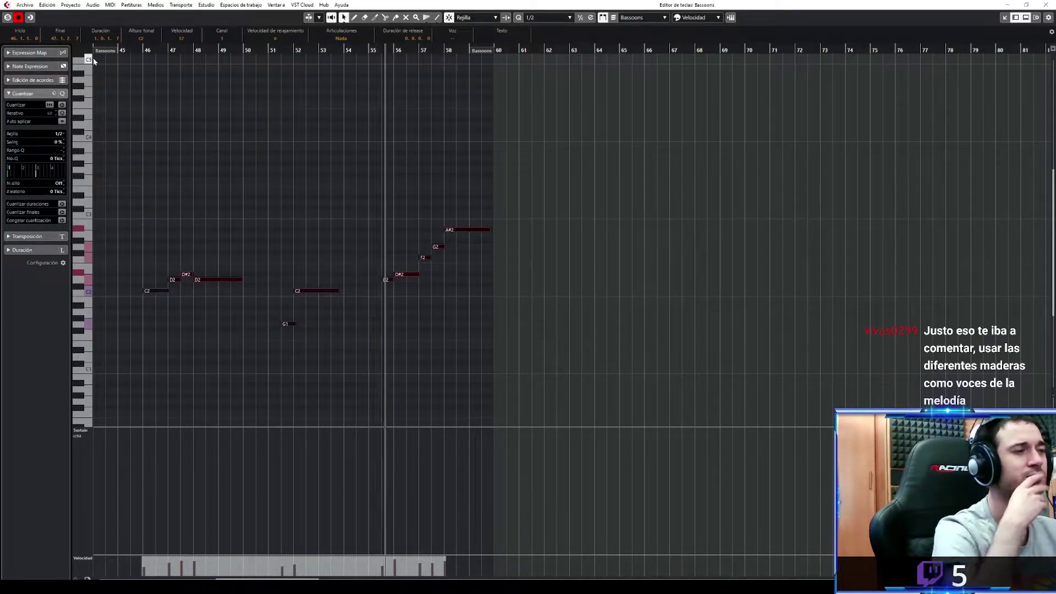
{"action": "key", "text": "space"}
Change the Bassoons notes in bars 55–57 to D#2, D2 and A#2, leading into the closing G2 and A#2, and audition the phrase
{"action": "left_click_drag", "start_coordinate": [409, 294], "coordinate": [378, 287]}
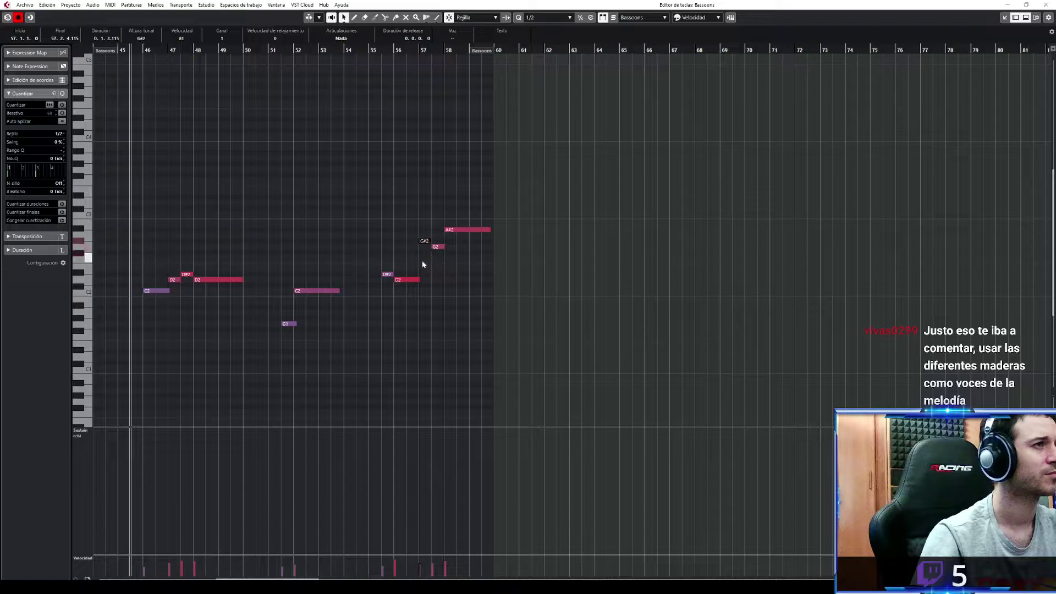
{"action": "left_click", "coordinate": [375, 71]}
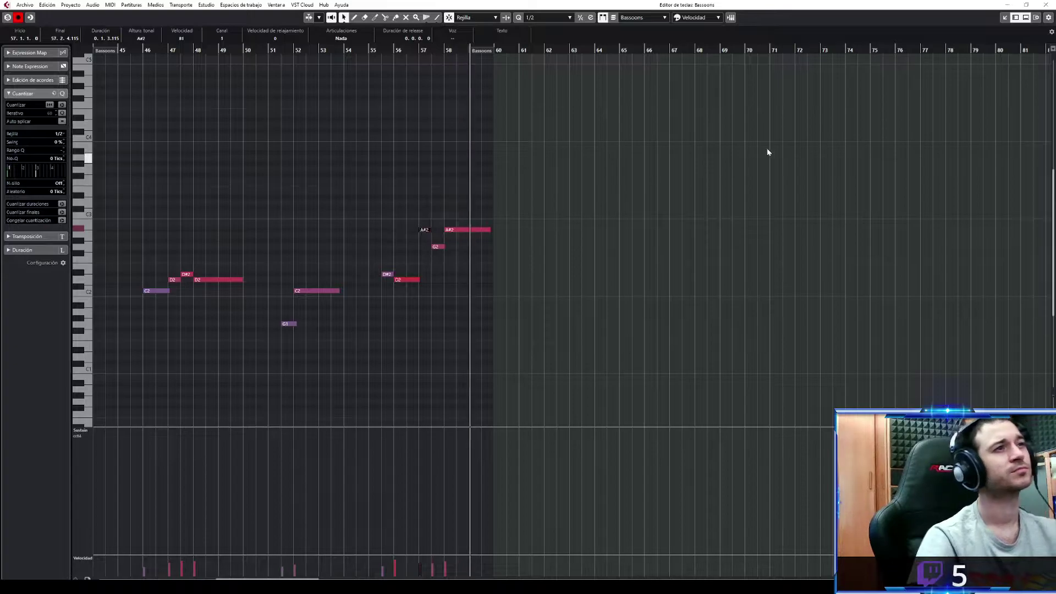
{"action": "key", "text": "space"}
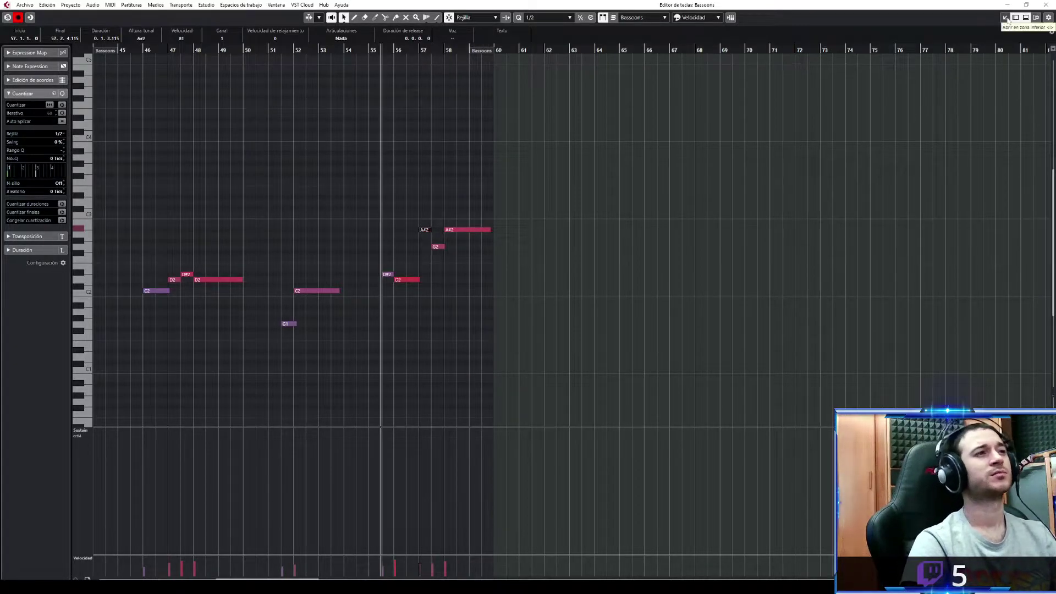
Dock the editor, audition the Bassoons track soloed from about bar 45 and release the solo
{"action": "left_click", "coordinate": [1007, 18]}
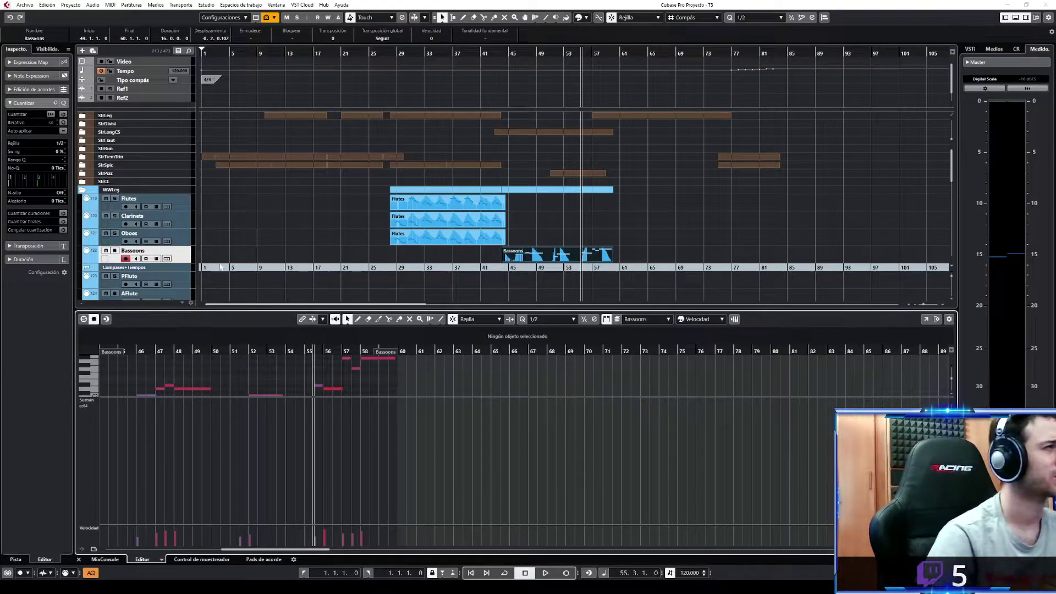
{"action": "left_click", "coordinate": [115, 251]}
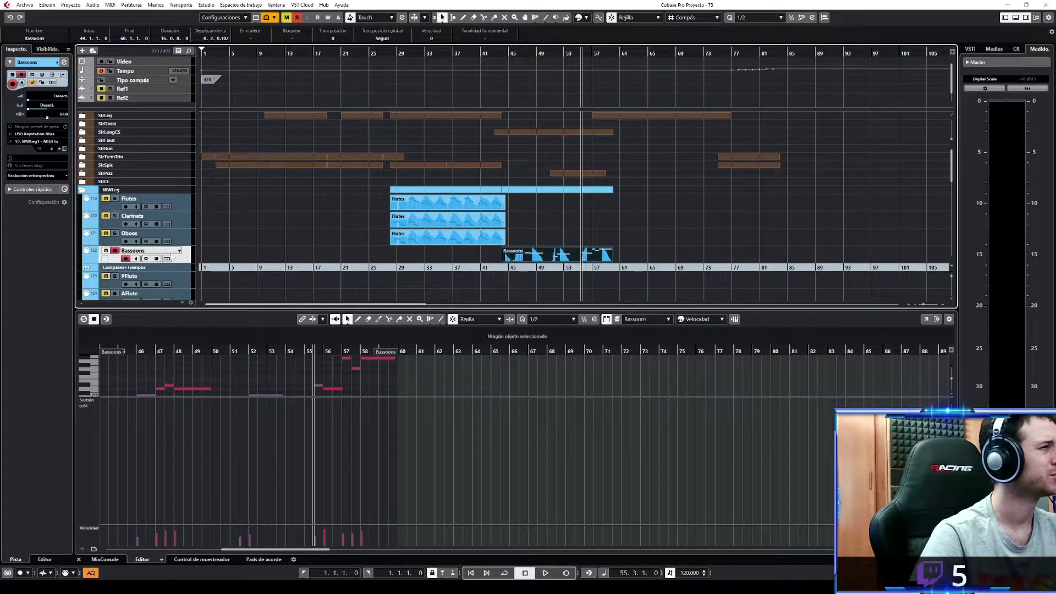
{"action": "left_click", "coordinate": [509, 53]}
{"action": "key", "text": "space"}
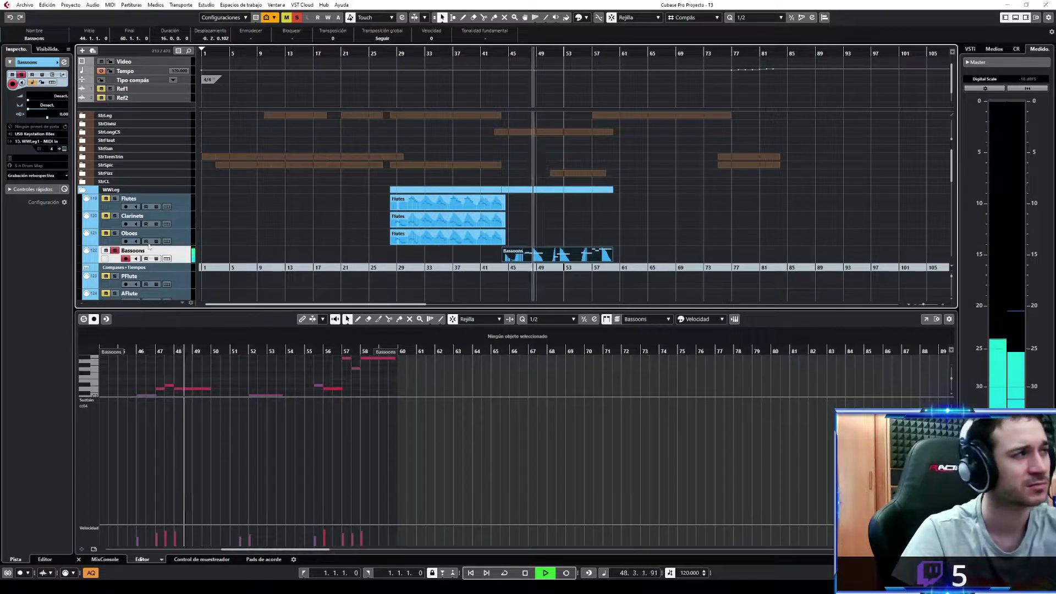
{"action": "left_click", "coordinate": [115, 250]}
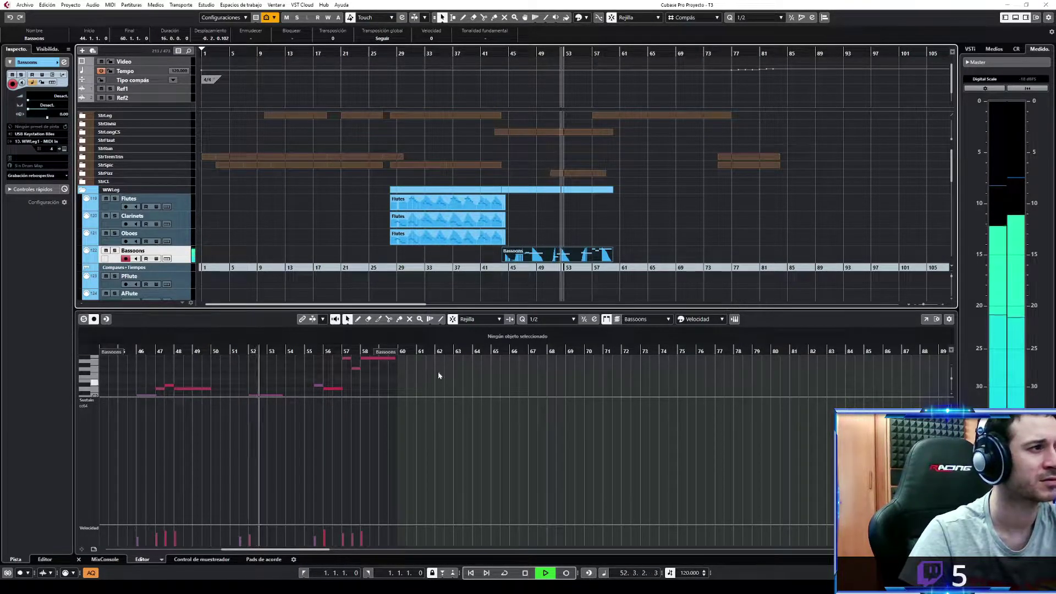
Resize the Bassoons notes A#2 in bar 57, D#2 in bar 55 and G1 in bar 51 to two beats each, and close the editor
{"action": "left_click", "coordinate": [926, 319]}
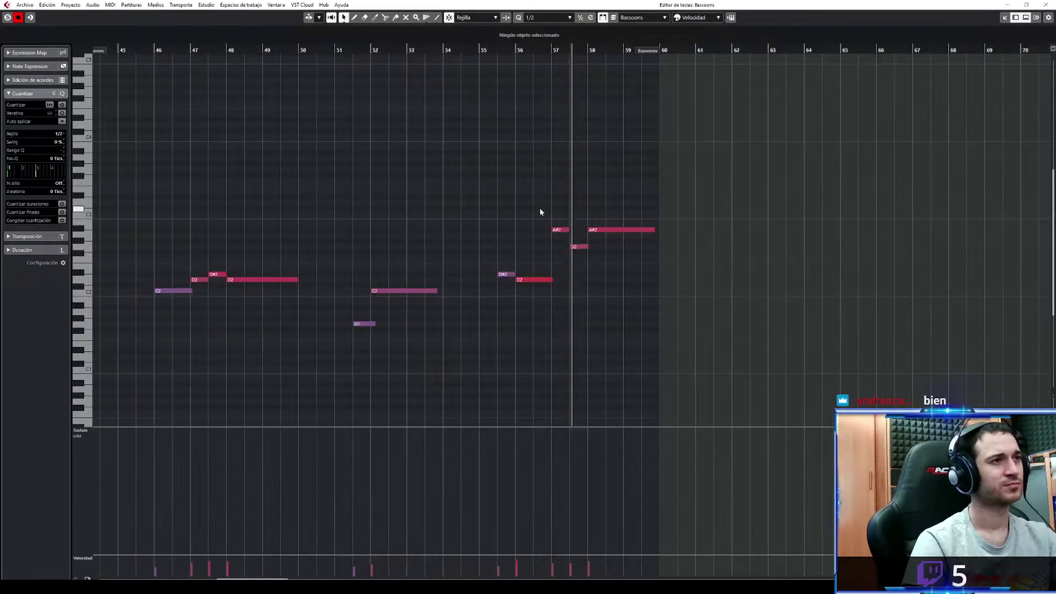
{"action": "key", "text": "h"}
{"action": "left_click", "coordinate": [550, 230]}
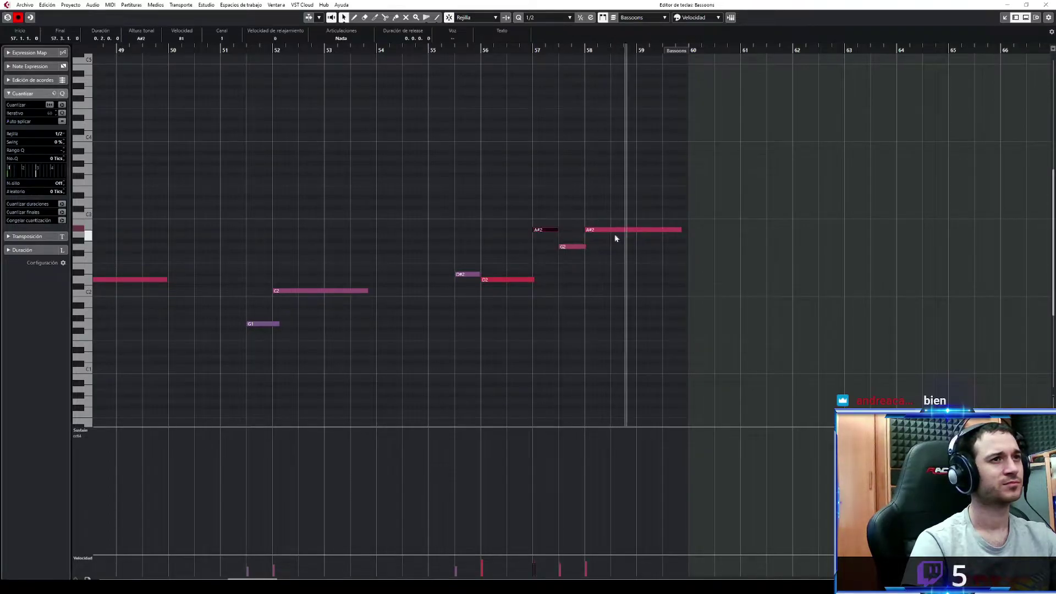
{"action": "left_click", "coordinate": [478, 274]}
{"action": "key", "text": "g"}
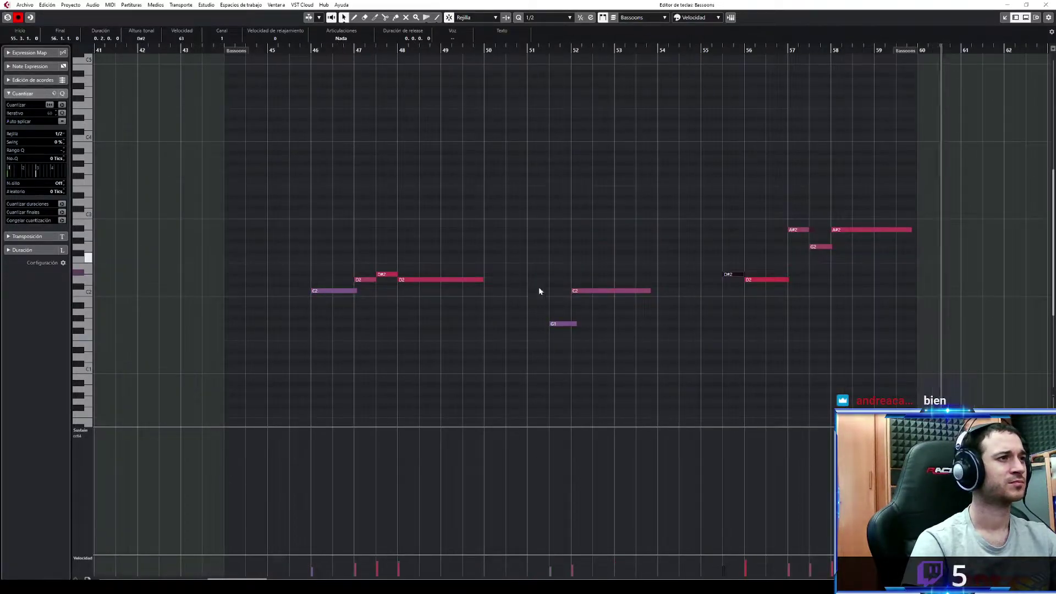
{"action": "left_click_drag", "start_coordinate": [575, 323], "coordinate": [570, 324]}
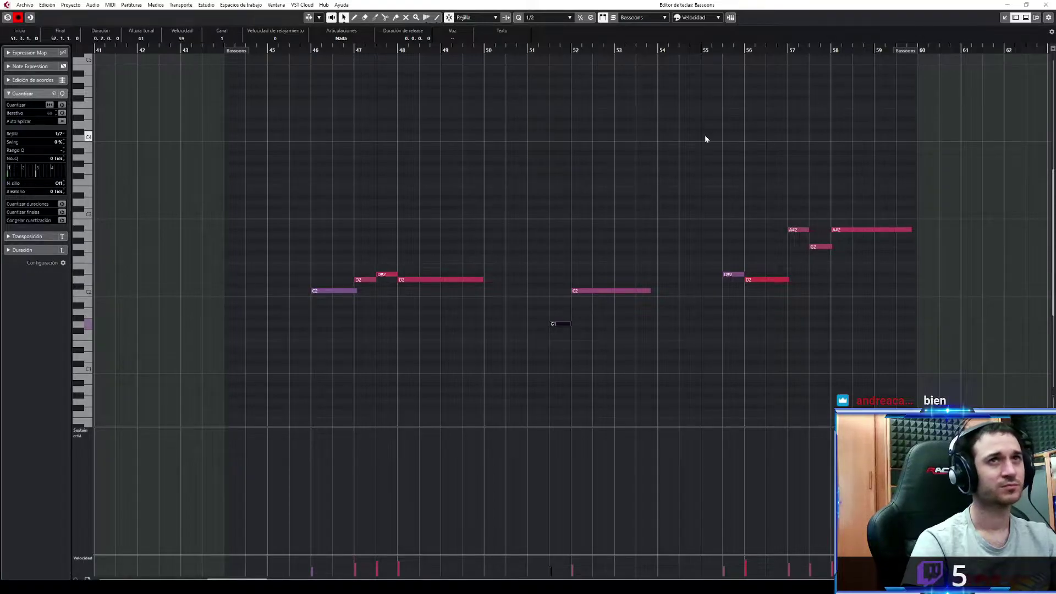
{"action": "left_click", "coordinate": [1003, 18]}
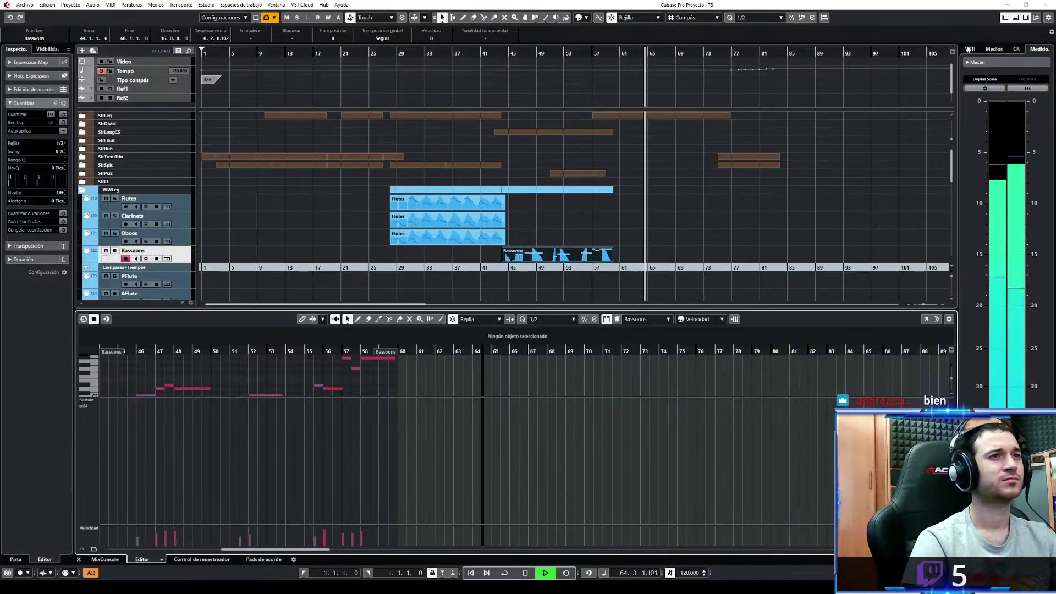
{"action": "left_click", "coordinate": [1016, 19]}
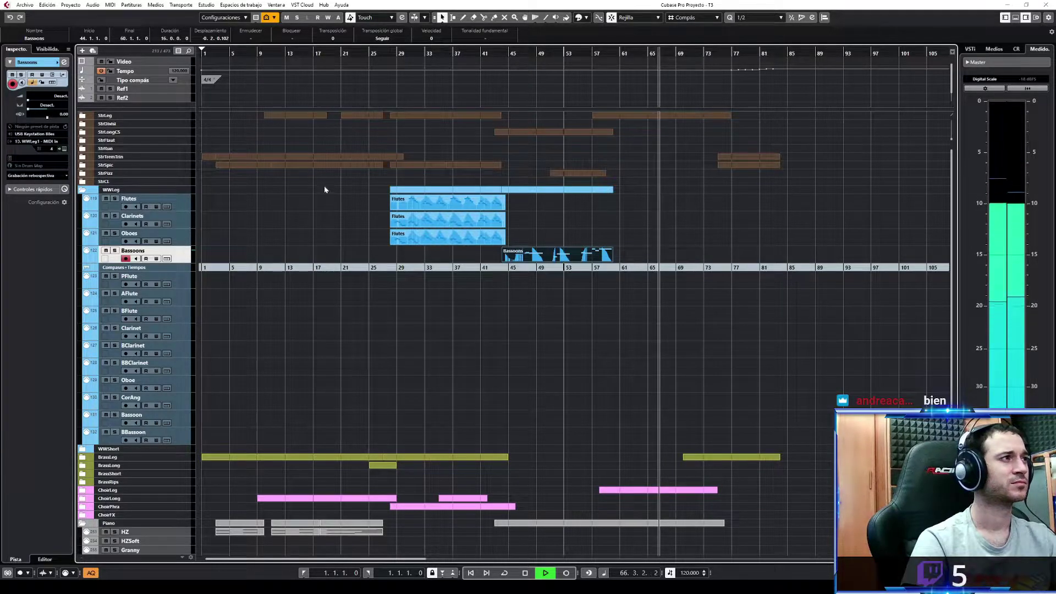
Perform a new Flutes line with modulation over bars 69–77, insert it as a linear retrospective recording and open it in the Key Editor
{"action": "left_click", "coordinate": [167, 199]}
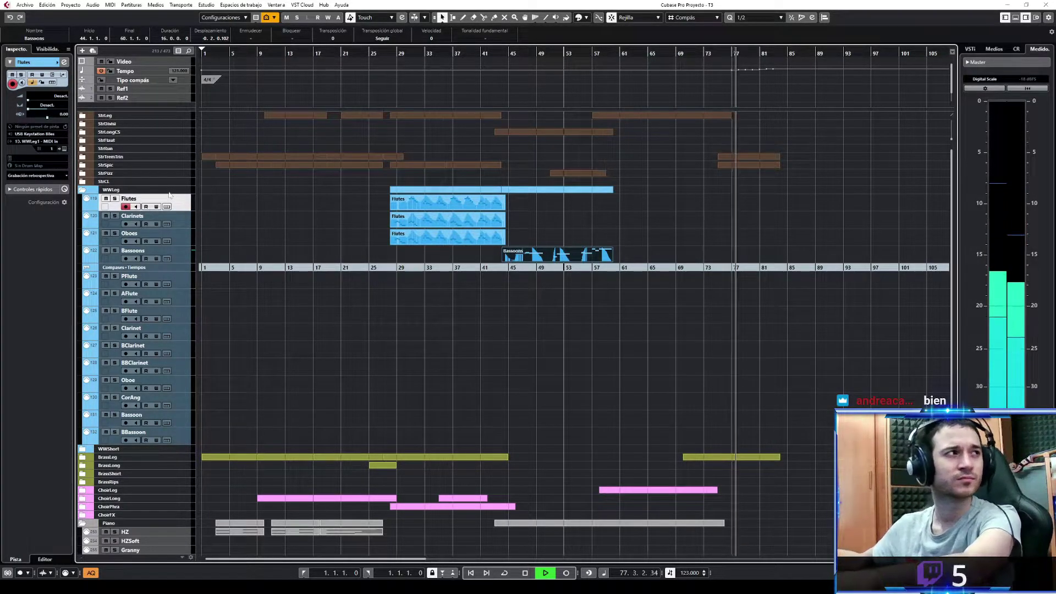
{"action": "left_click", "coordinate": [28, 176]}
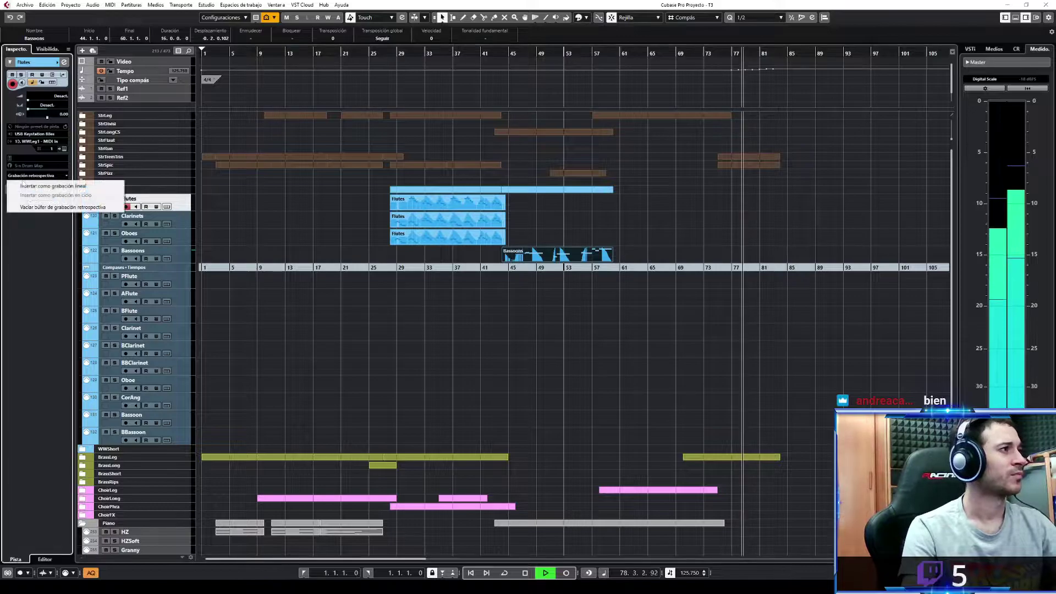
{"action": "left_click", "coordinate": [25, 186]}
{"action": "key", "text": "ctrl+e"}
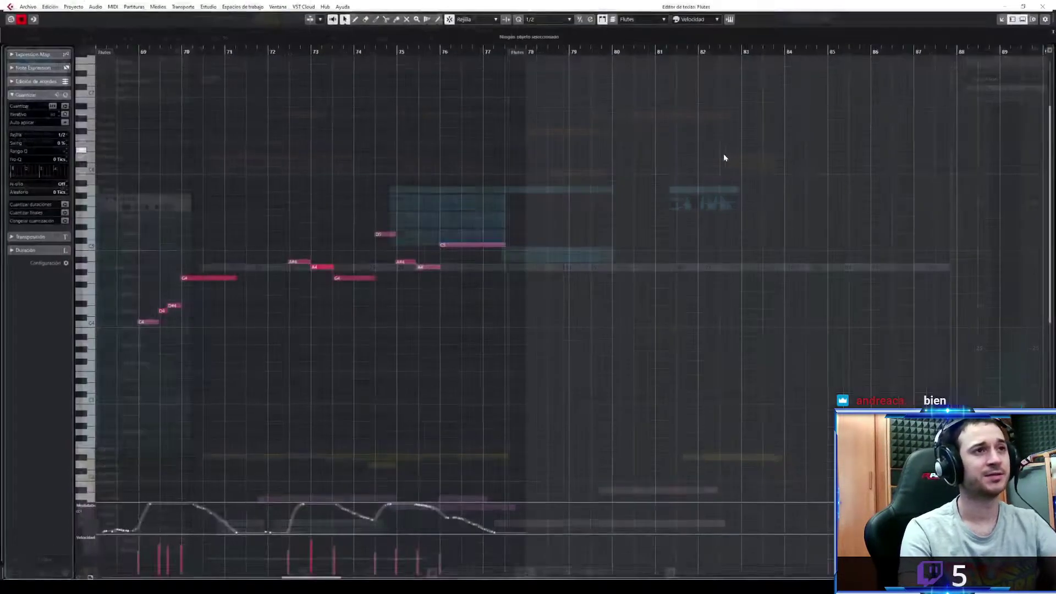
Set the quantize grid to 1/4 and quantize all the Flutes notes in bars 69–77
{"action": "left_click_drag", "start_coordinate": [560, 181], "coordinate": [147, 357]}
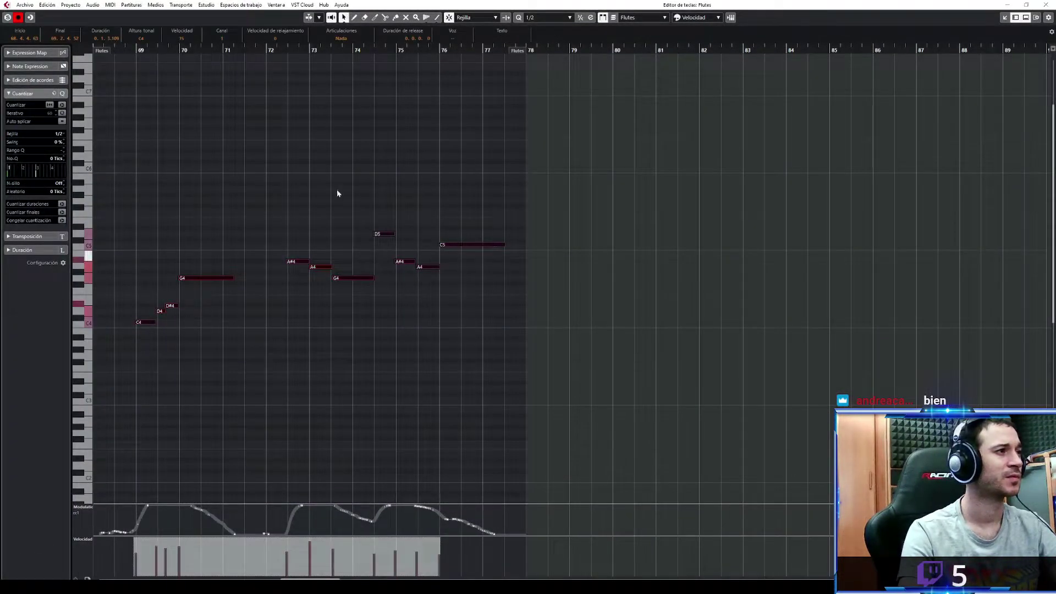
{"action": "left_click", "coordinate": [543, 18]}
{"action": "left_click", "coordinate": [550, 47]}
{"action": "key", "text": "q"}
{"action": "left_click", "coordinate": [196, 311]}
{"action": "left_click_drag", "start_coordinate": [158, 321], "coordinate": [159, 322]}
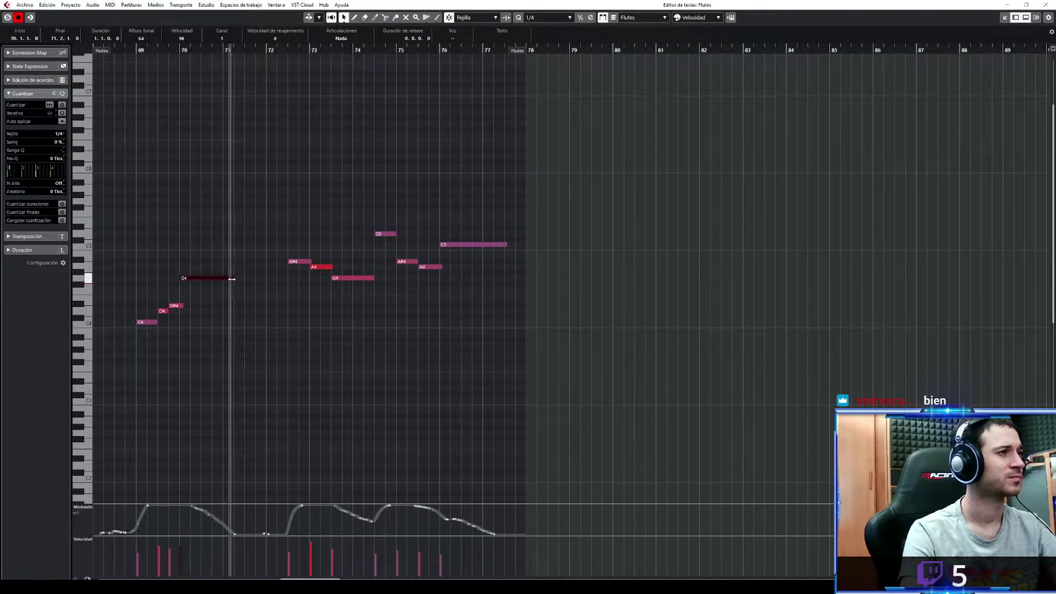
Shorten the Flutes G4 in bar 70 to exactly one bar, audition the line and close the editor
{"action": "left_click_drag", "start_coordinate": [232, 279], "coordinate": [223, 279]}
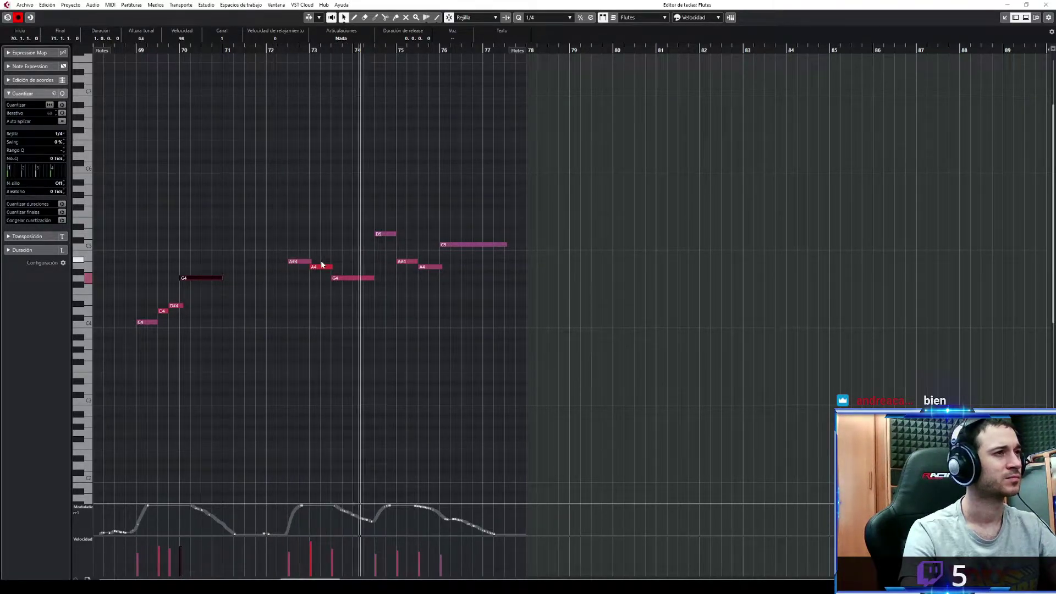
{"action": "left_click", "coordinate": [417, 261]}
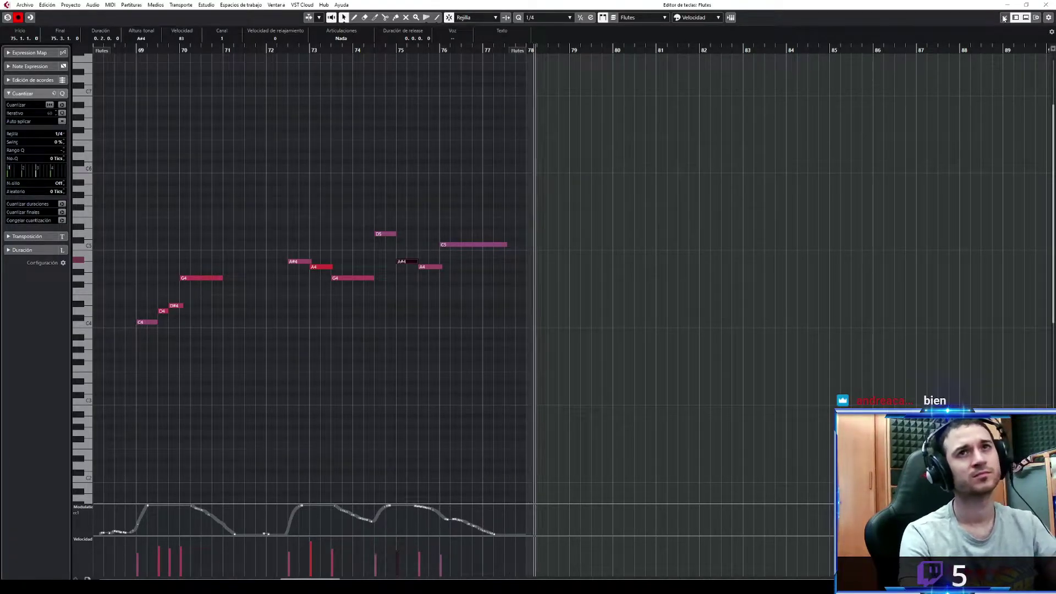
{"action": "left_click", "coordinate": [1045, 5]}
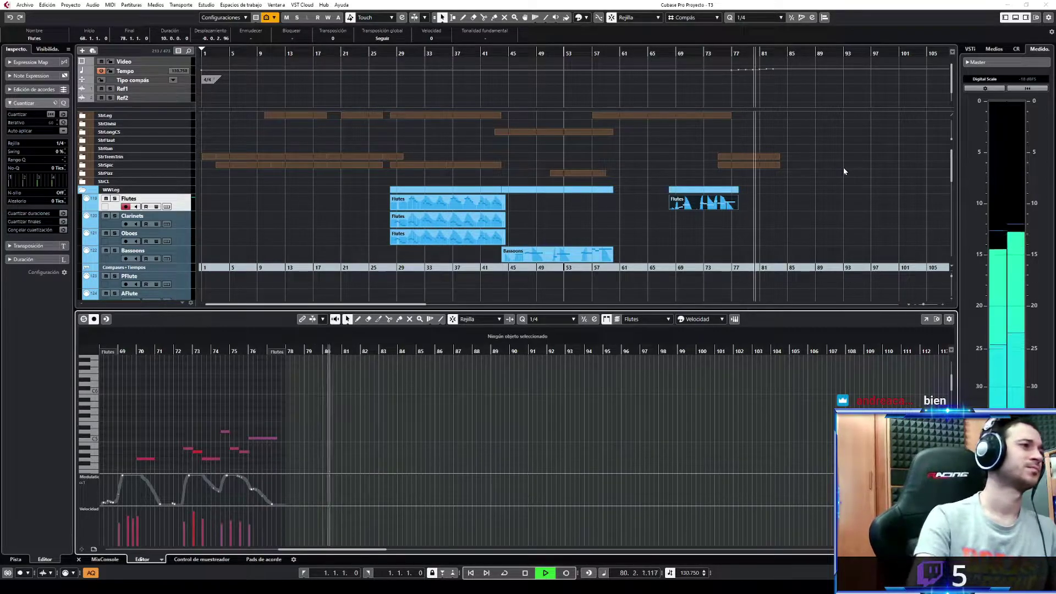
{"action": "left_click", "coordinate": [1005, 18]}
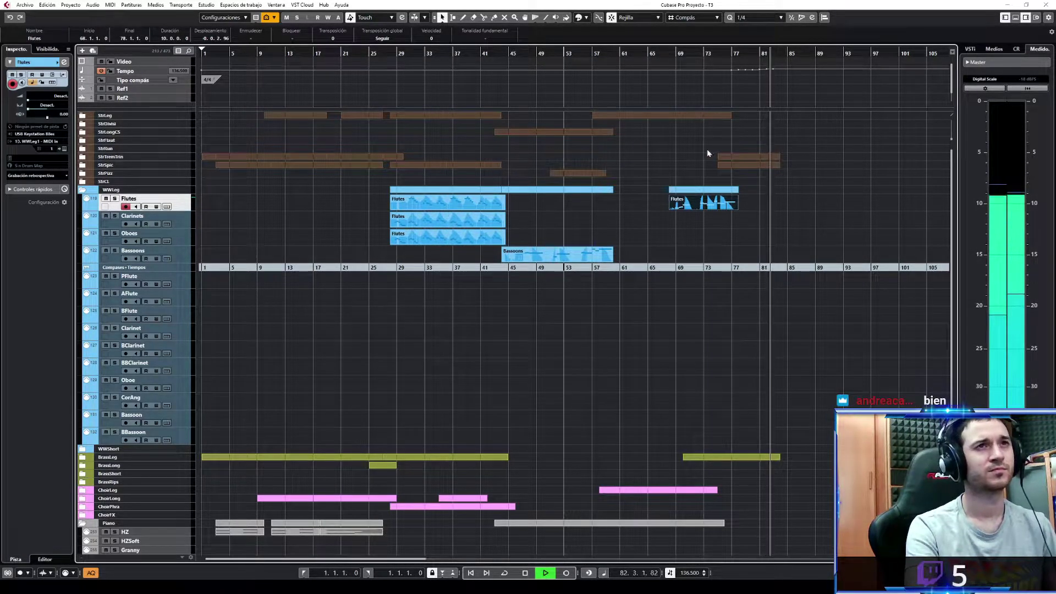
Enlarge the Tempo track and delete the rising tempo points from bar 77 to bar 83
{"action": "left_click", "coordinate": [676, 122]}
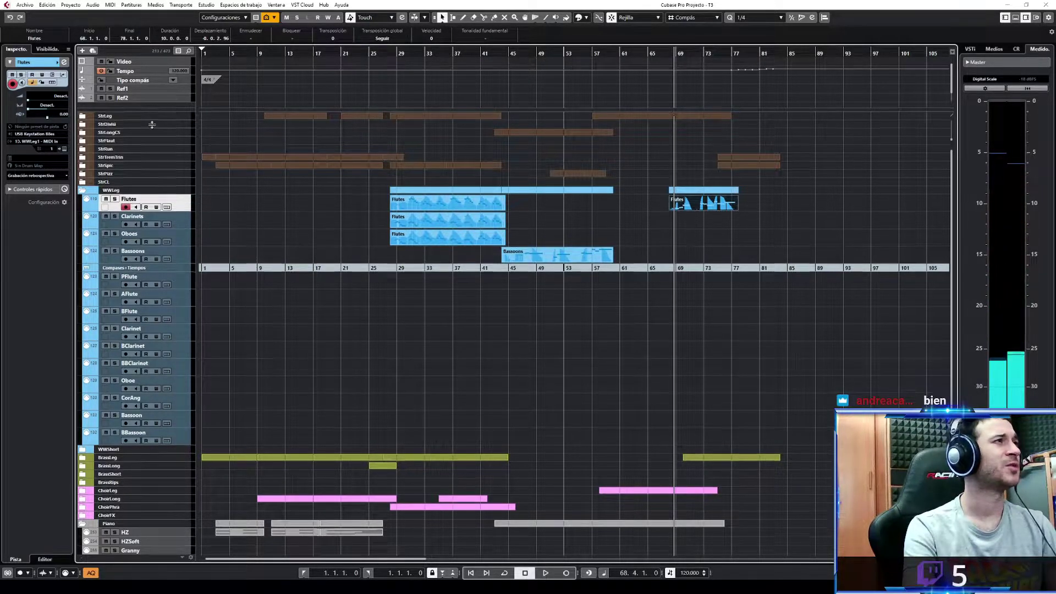
{"action": "left_click_drag", "start_coordinate": [151, 111], "coordinate": [180, 221]}
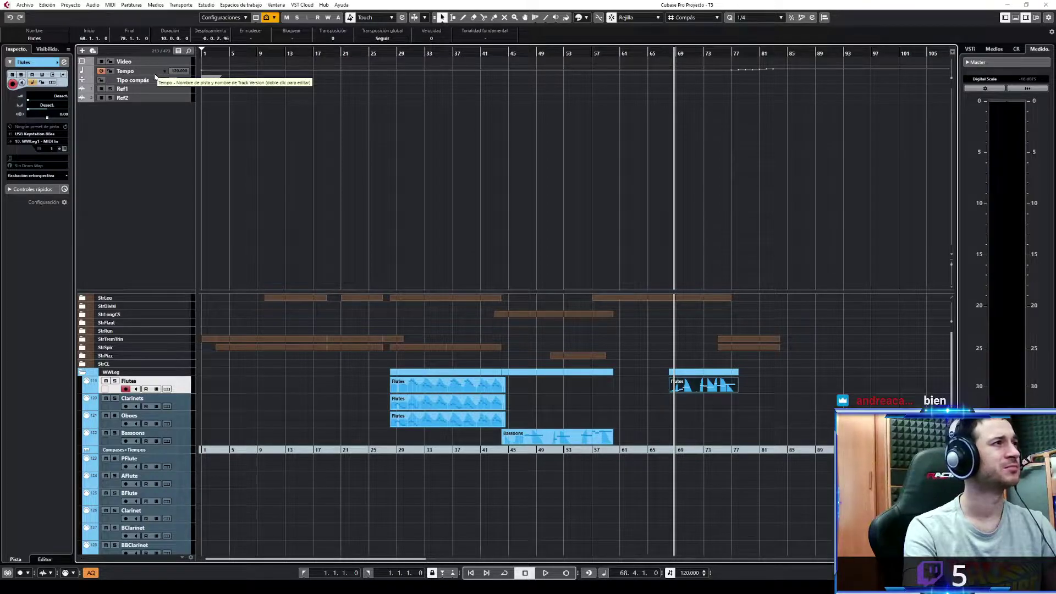
{"action": "left_click_drag", "start_coordinate": [150, 73], "coordinate": [428, 218]}
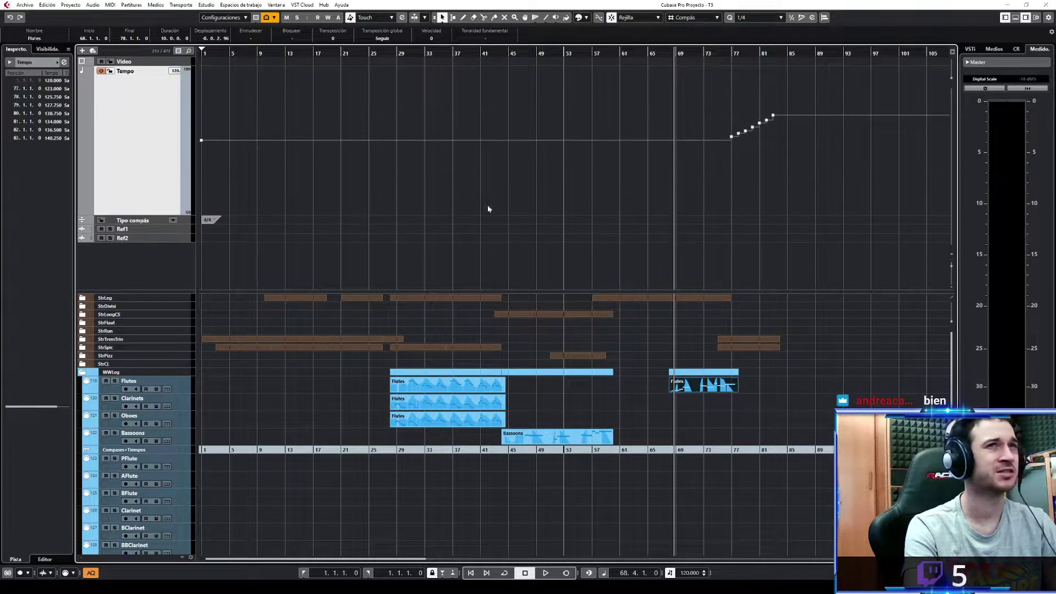
{"action": "left_click_drag", "start_coordinate": [804, 88], "coordinate": [730, 163]}
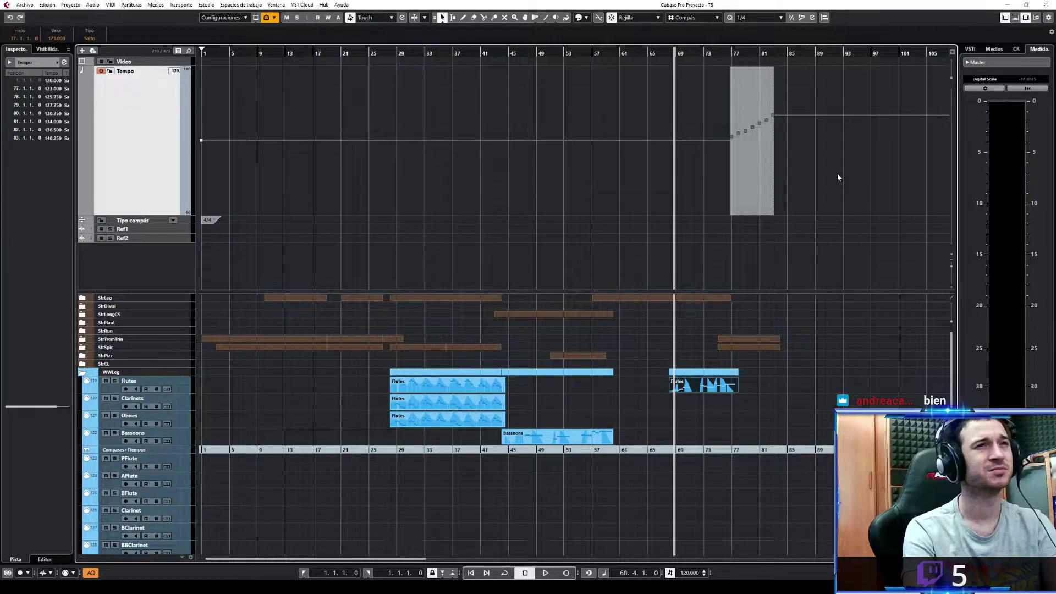
{"action": "key", "text": "Delete"}
Audition the transition first from bar 76 and again from bar 75 without the tempo ramp
{"action": "left_click", "coordinate": [724, 53]}
{"action": "key", "text": "space"}
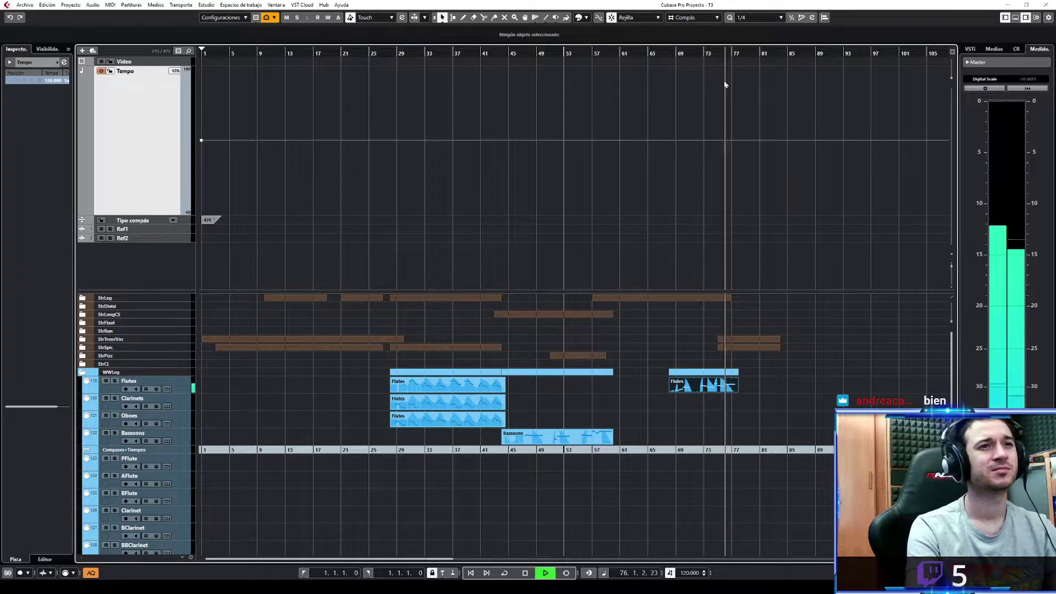
{"action": "key", "text": "space"}
{"action": "left_click", "coordinate": [716, 51]}
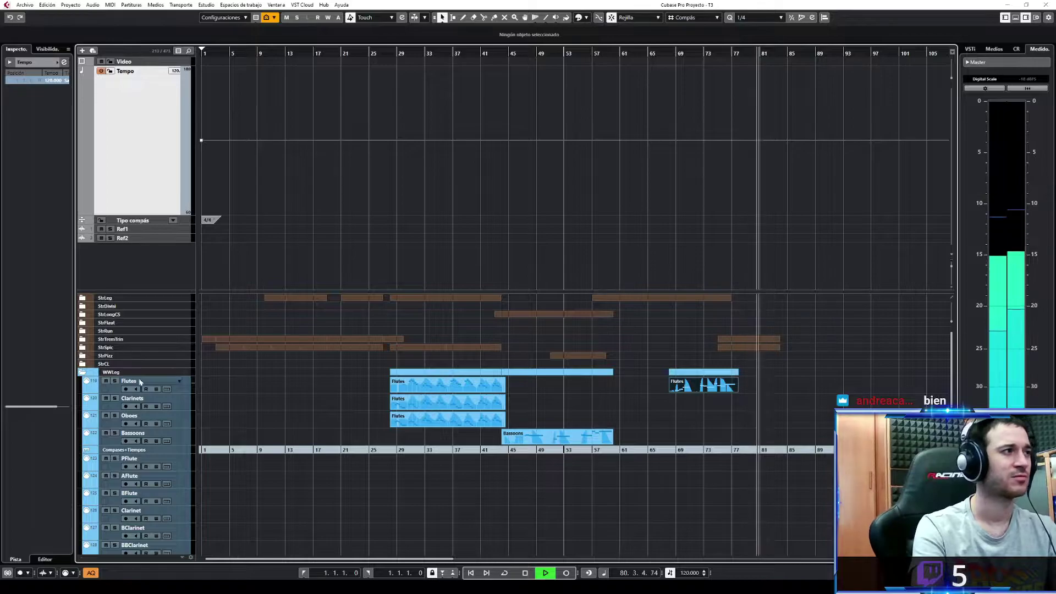
Open the StrSpic folder and audition its string parts from bar 75 and bar 80
{"action": "left_click", "coordinate": [82, 347]}
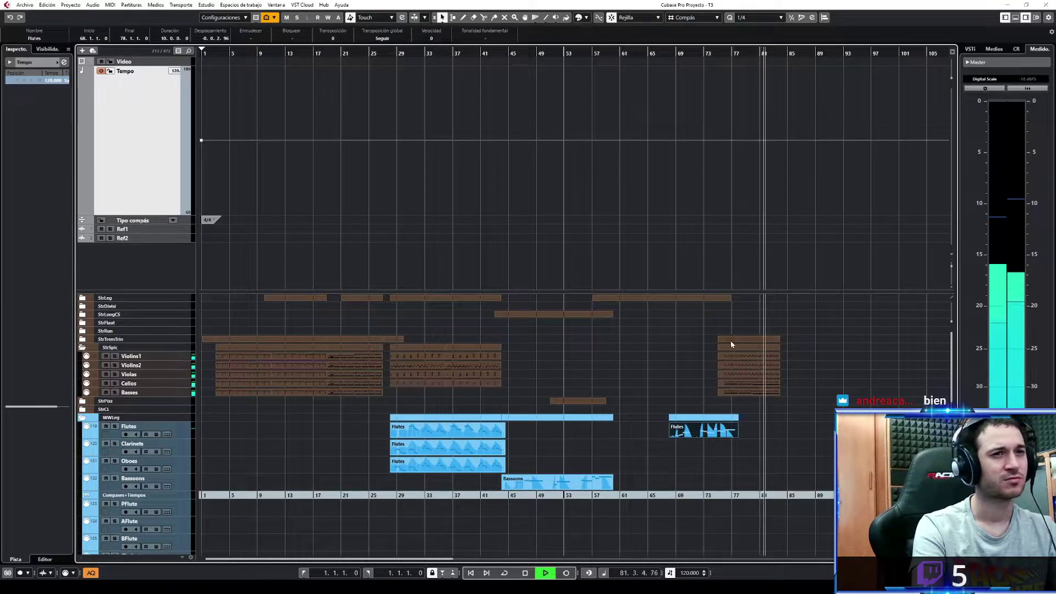
{"action": "key", "text": "h"}
{"action": "key", "text": "h"}
{"action": "key", "text": "h"}
{"action": "key", "text": "h"}
{"action": "key", "text": "h"}
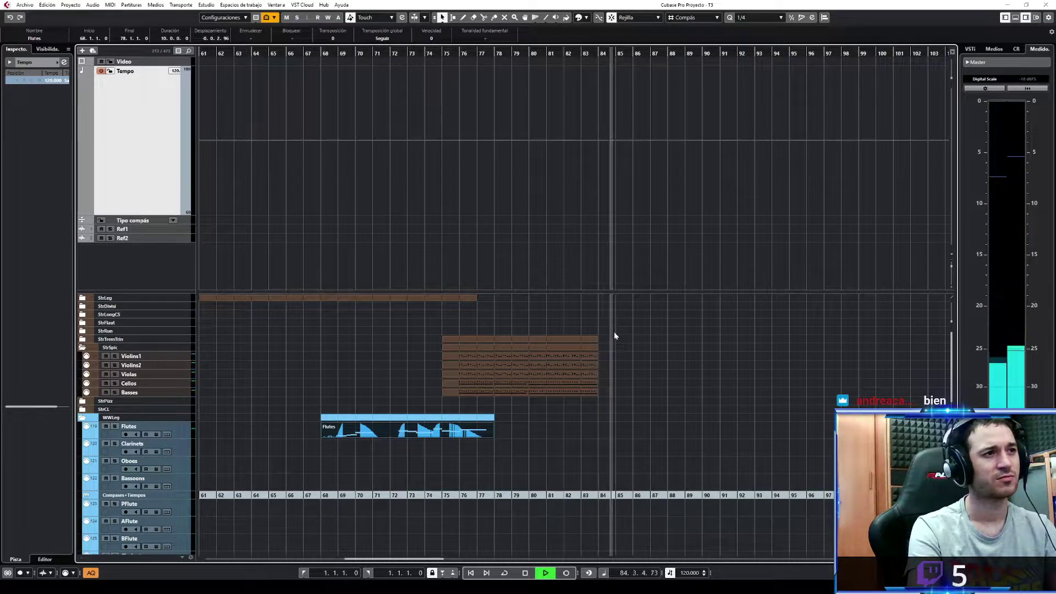
{"action": "key", "text": "space"}
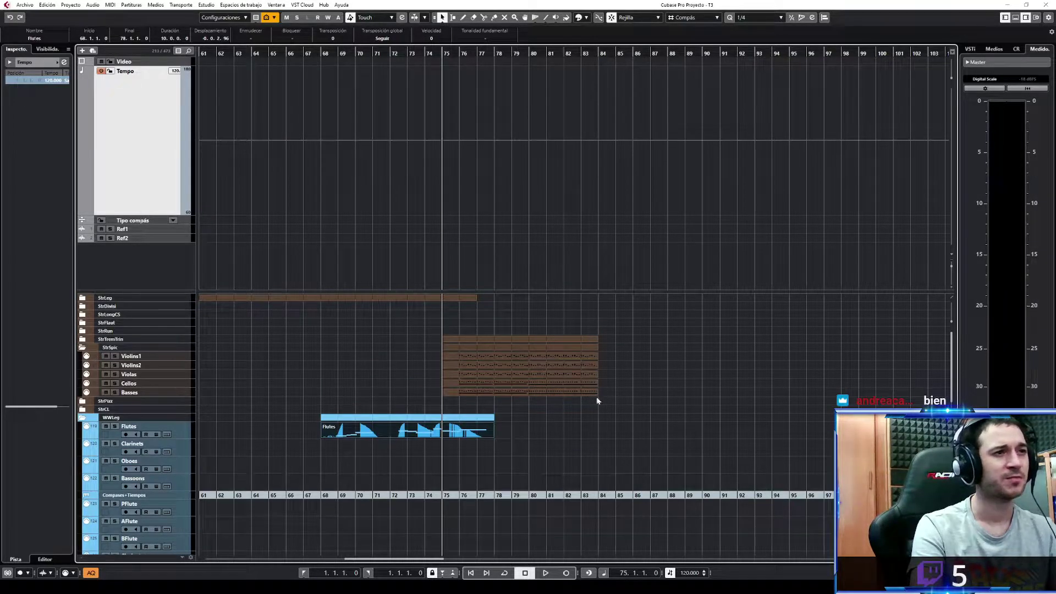
{"action": "key", "text": "3"}
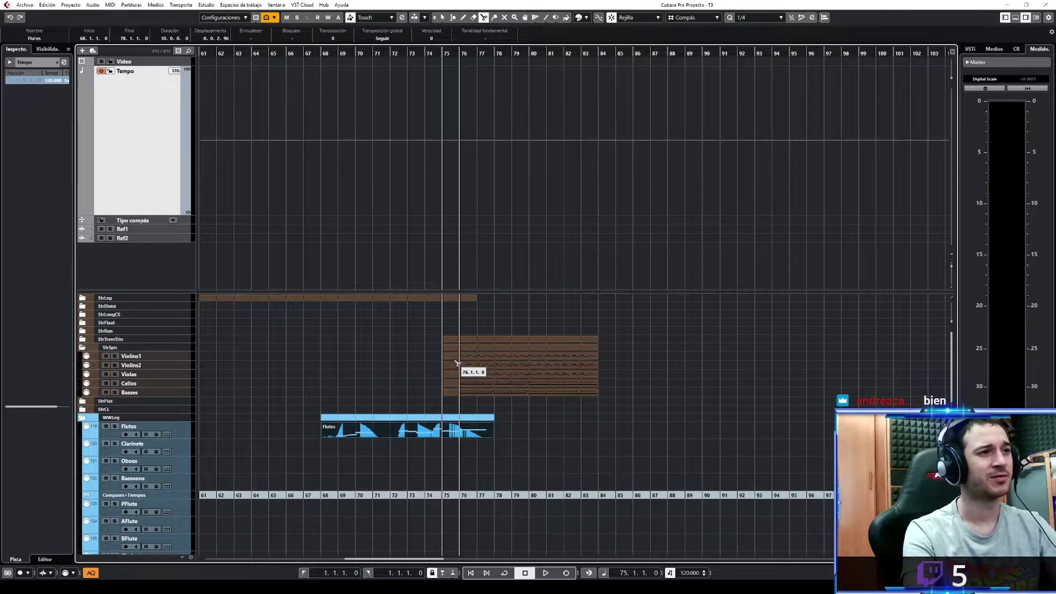
{"action": "key", "text": "space"}
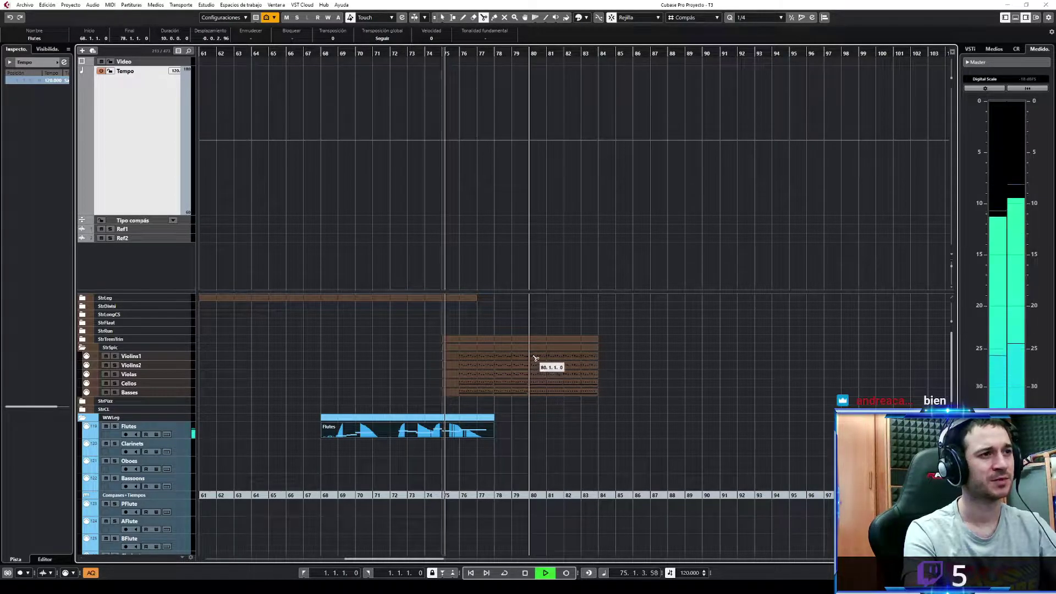
{"action": "left_click", "coordinate": [534, 54]}
Perform a sustained G1–G2 octave with modulation on 12Horns from bar 82 and insert it as a retrospective recording
{"action": "key", "text": "1"}
{"action": "left_click_drag", "start_coordinate": [535, 55], "coordinate": [559, 54]}
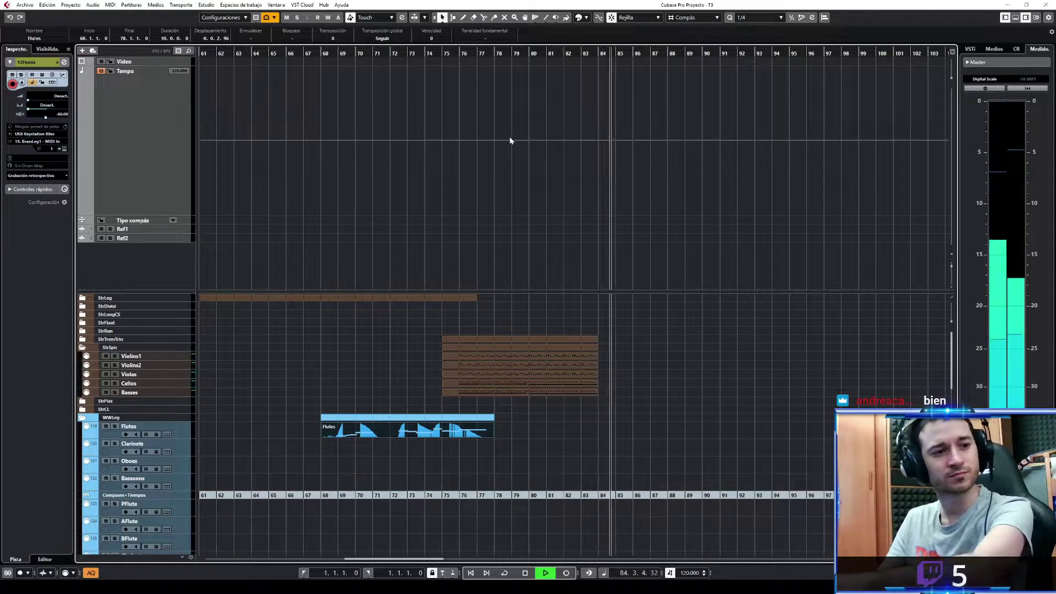
{"action": "key", "text": "space"}
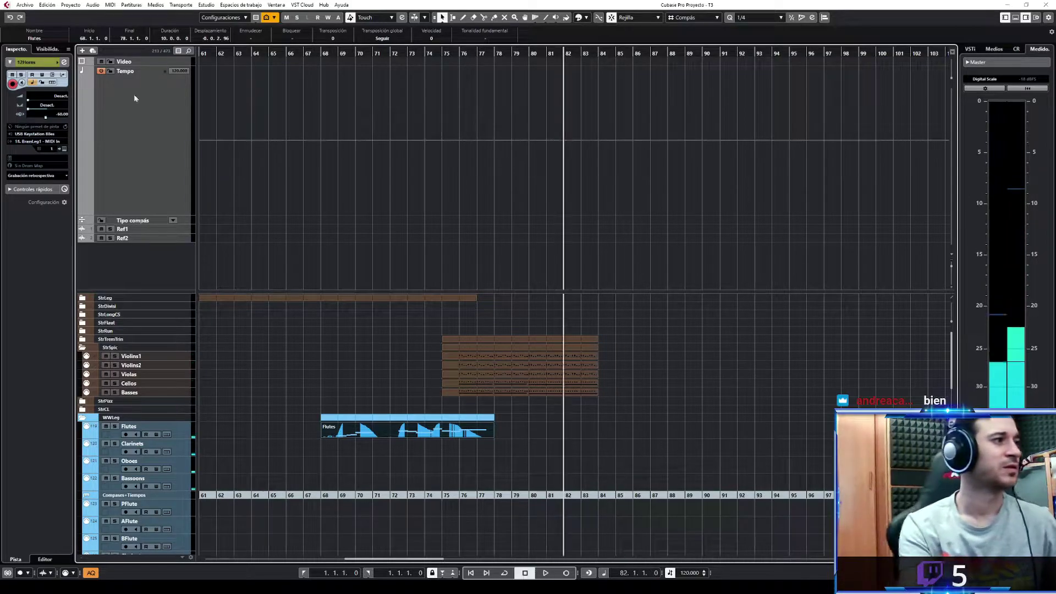
{"action": "scroll", "coordinate": [384, 330], "scroll_direction": "down", "scroll_amount": 10}
{"action": "left_click", "coordinate": [57, 177]}
{"action": "left_click", "coordinate": [56, 185]}
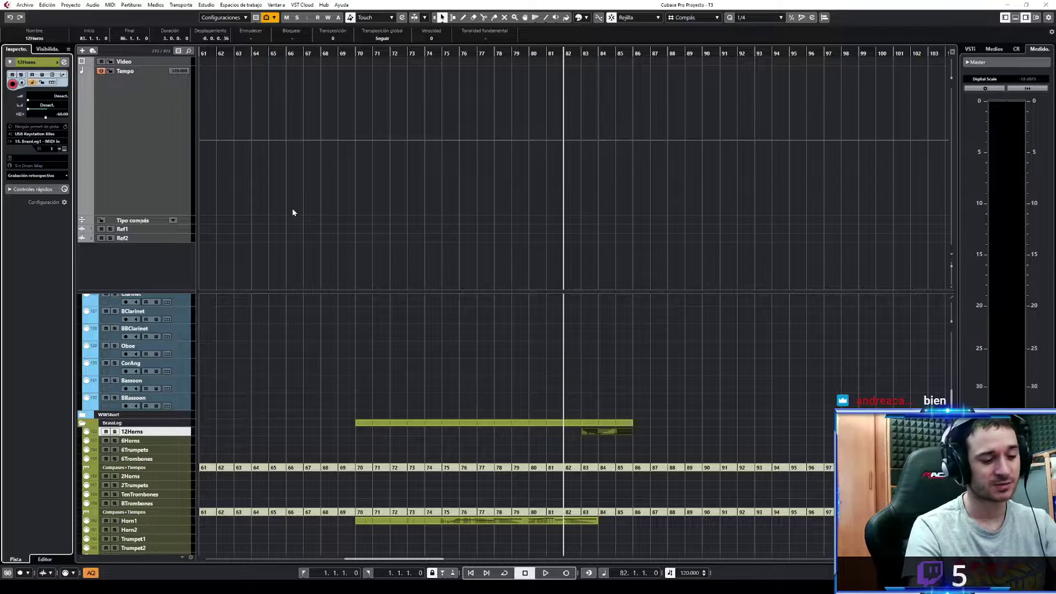
Set both 12Horns G notes to exactly one bar starting at bar 84 and end the part at bar 85
{"action": "key", "text": "Return"}
{"action": "left_click_drag", "start_coordinate": [266, 190], "coordinate": [148, 341]}
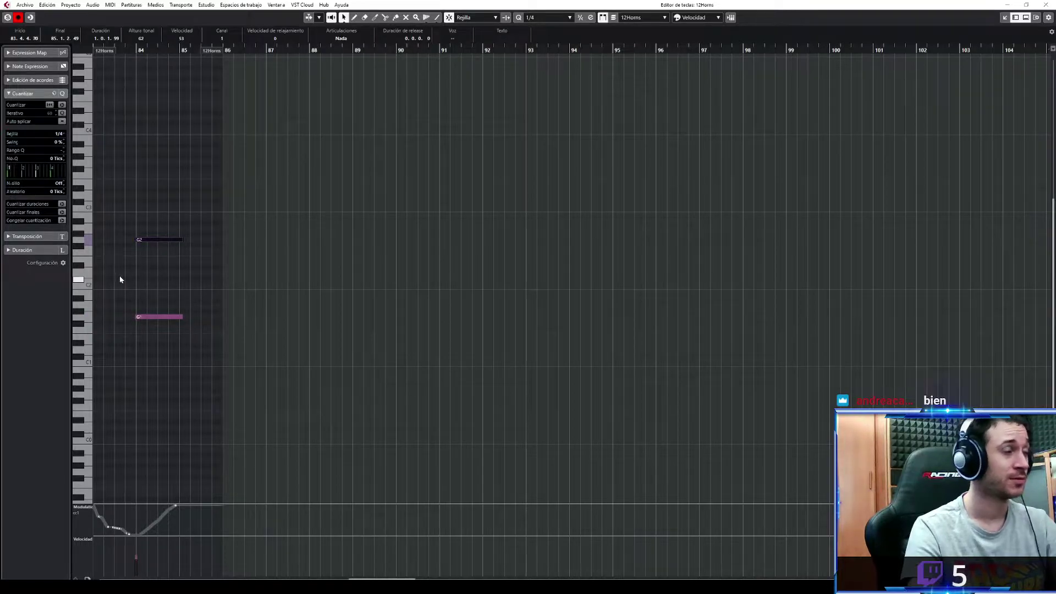
{"action": "left_click_drag", "start_coordinate": [170, 215], "coordinate": [195, 340]}
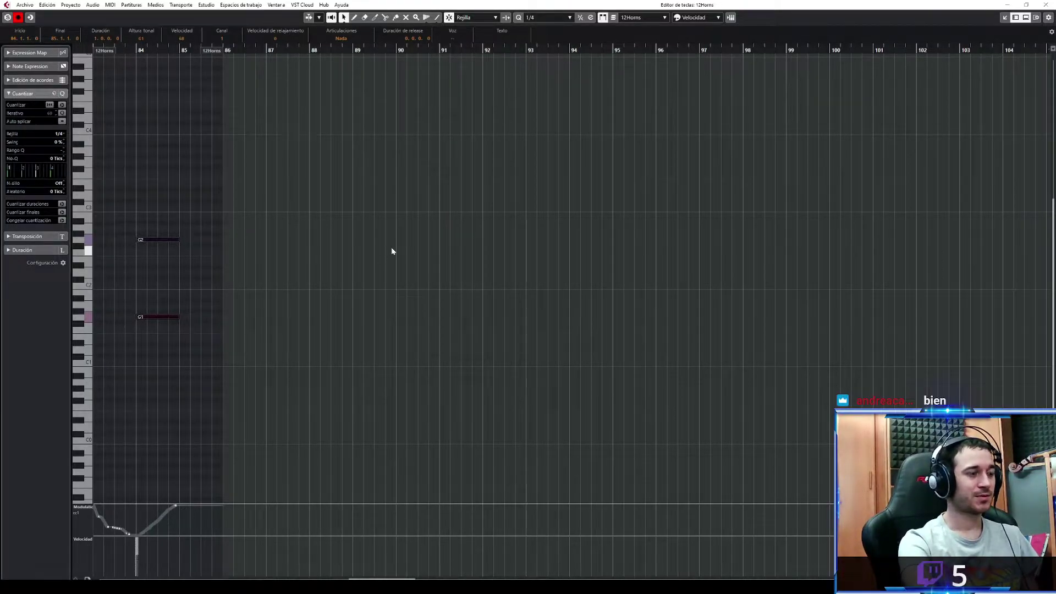
{"action": "key", "text": "Escape"}
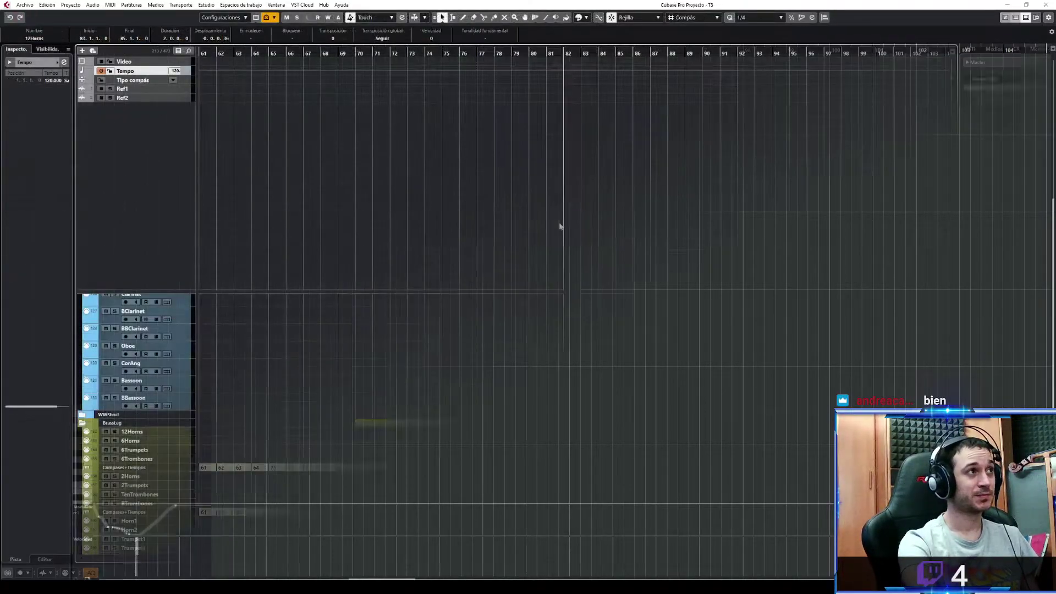
Audition the ending from bar 82 with the new 12Horns octave and look over the brass tracks
{"action": "key", "text": "space"}
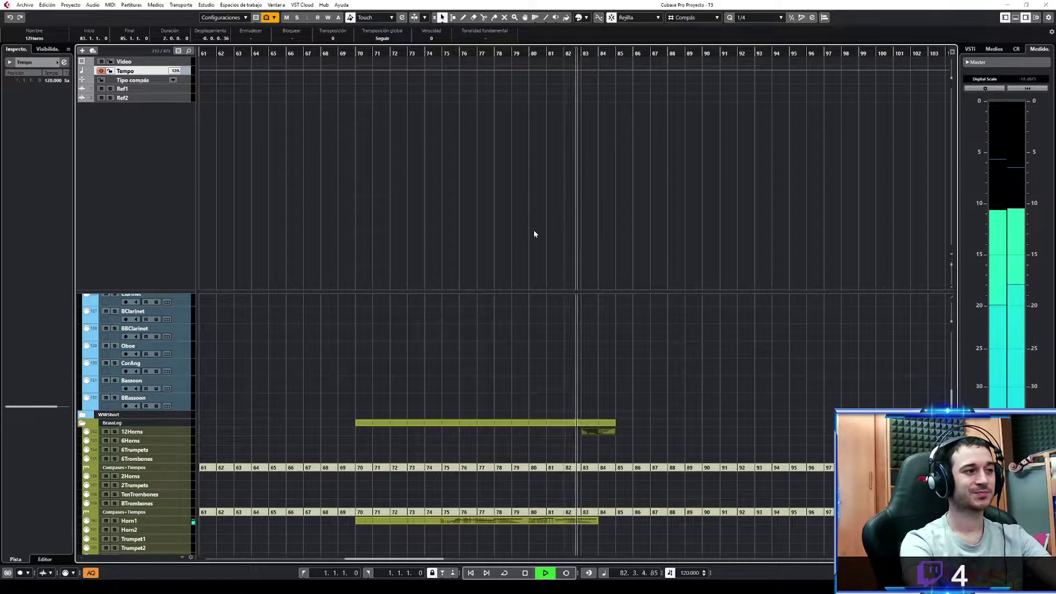
{"action": "scroll", "coordinate": [329, 374], "scroll_direction": "down", "scroll_amount": 5}
{"action": "scroll", "coordinate": [328, 380], "scroll_direction": "up", "scroll_amount": 5}
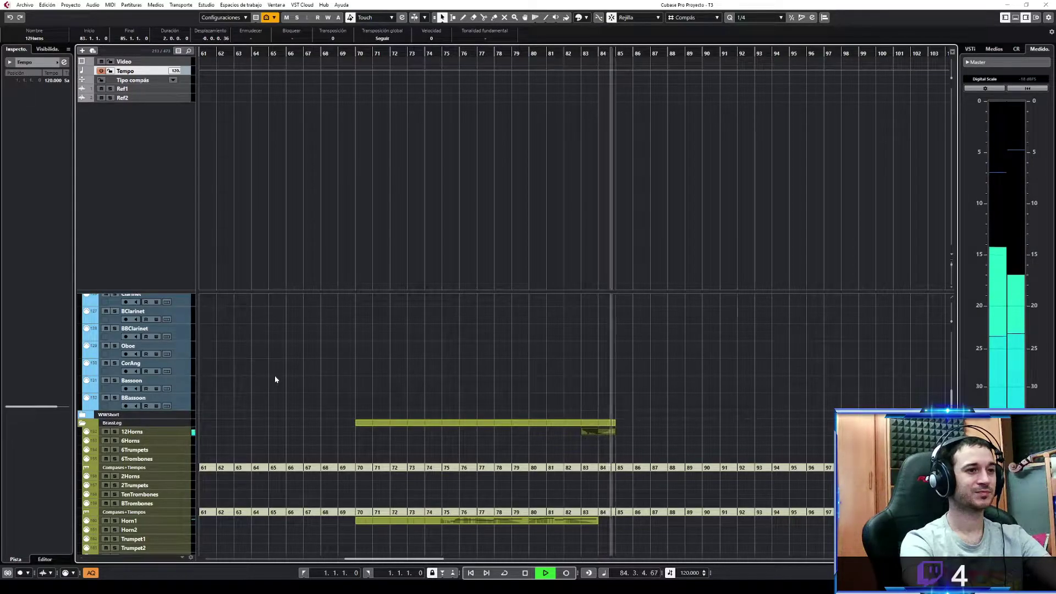
{"action": "key", "text": "space"}
{"action": "scroll", "coordinate": [330, 373], "scroll_direction": "down", "scroll_amount": 5}
{"action": "scroll", "coordinate": [385, 370], "scroll_direction": "up", "scroll_amount": 10}
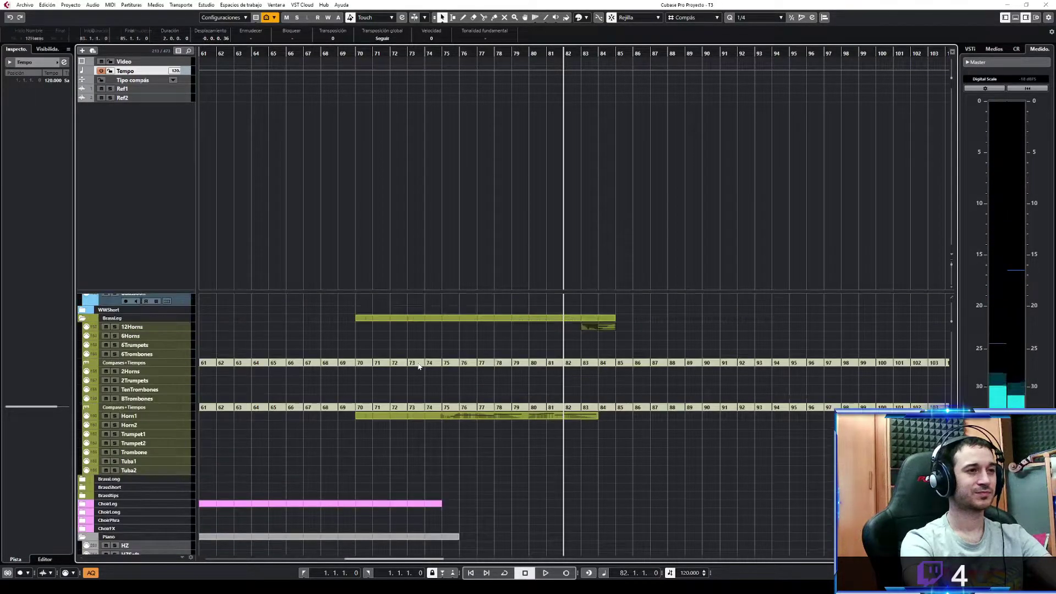
Split the StrSpic parts at bar 76, copy the bars 76–84 material to bar 85 and audition from bar 84
{"action": "left_click", "coordinate": [458, 364]}
{"action": "left_click_drag", "start_coordinate": [621, 404], "coordinate": [649, 360]}
{"action": "left_click_drag", "start_coordinate": [615, 51], "coordinate": [597, 51]}
{"action": "key", "text": "space"}
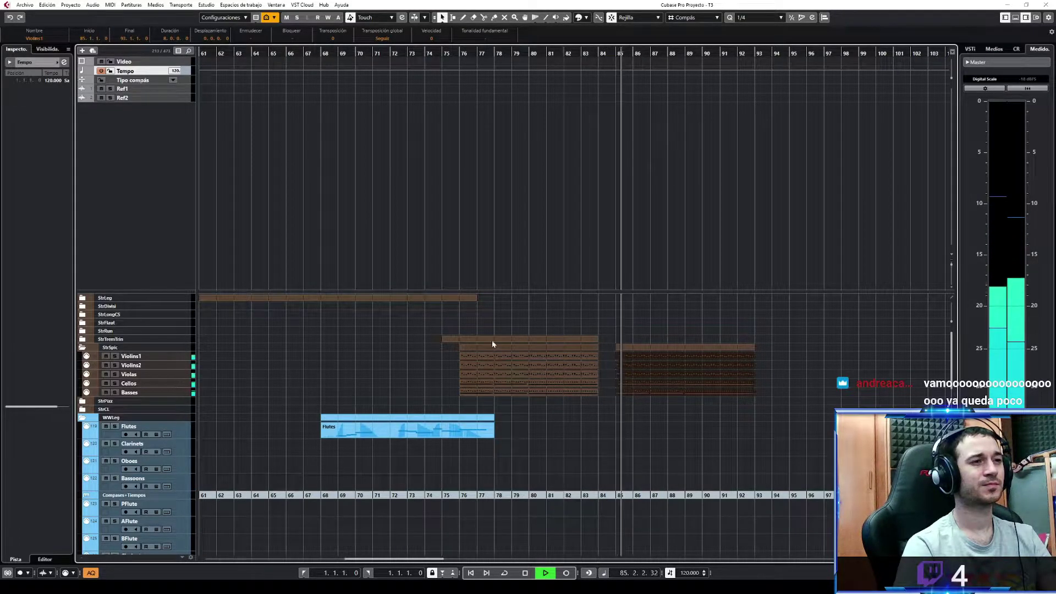
{"action": "key", "text": "space"}
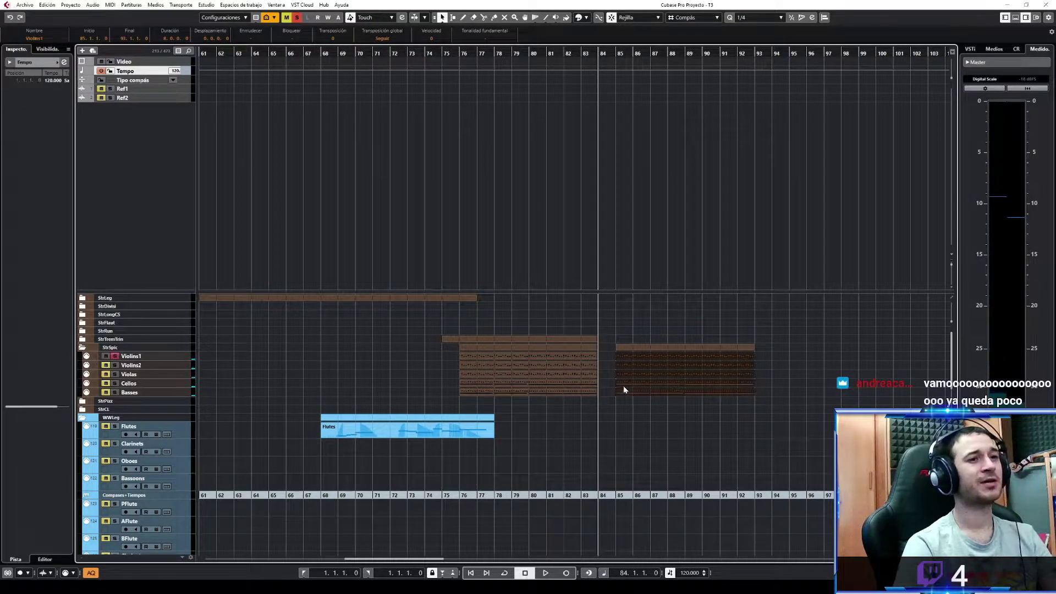
Solo Violins1, open its copied part at bars 85–93 and transpose all its notes up one octave
{"action": "left_click", "coordinate": [851, 377]}
{"action": "double_click", "coordinate": [724, 355]}
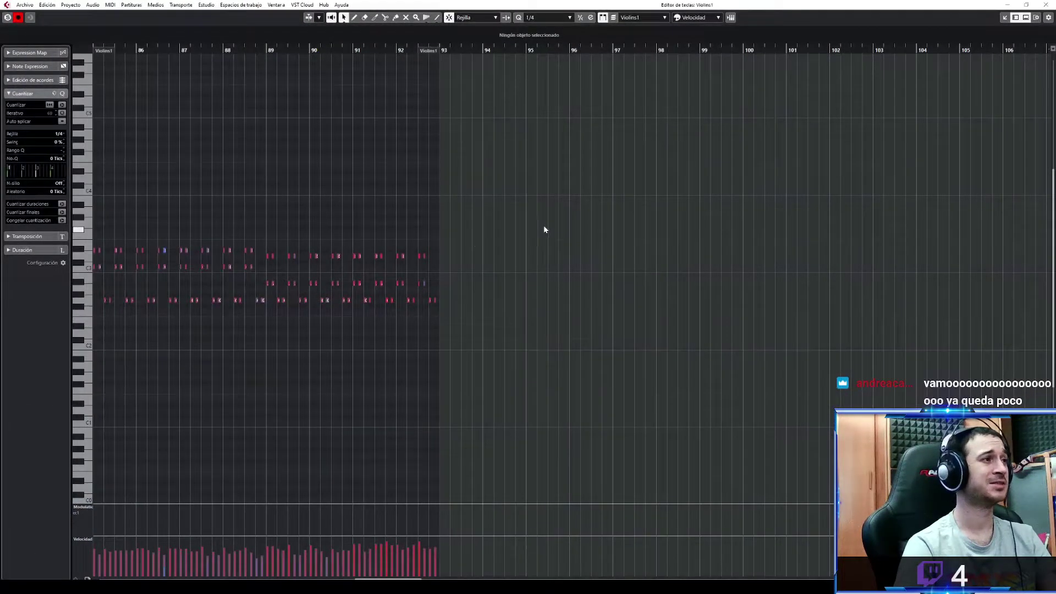
{"action": "left_click_drag", "start_coordinate": [544, 229], "coordinate": [137, 354]}
{"action": "key", "text": "Up"}
{"action": "key", "text": "Up"}
{"action": "key", "text": "Up"}
{"action": "key", "text": "Up"}
{"action": "key", "text": "Up"}
{"action": "key", "text": "Up"}
{"action": "key", "text": "Up"}
{"action": "key", "text": "Up"}
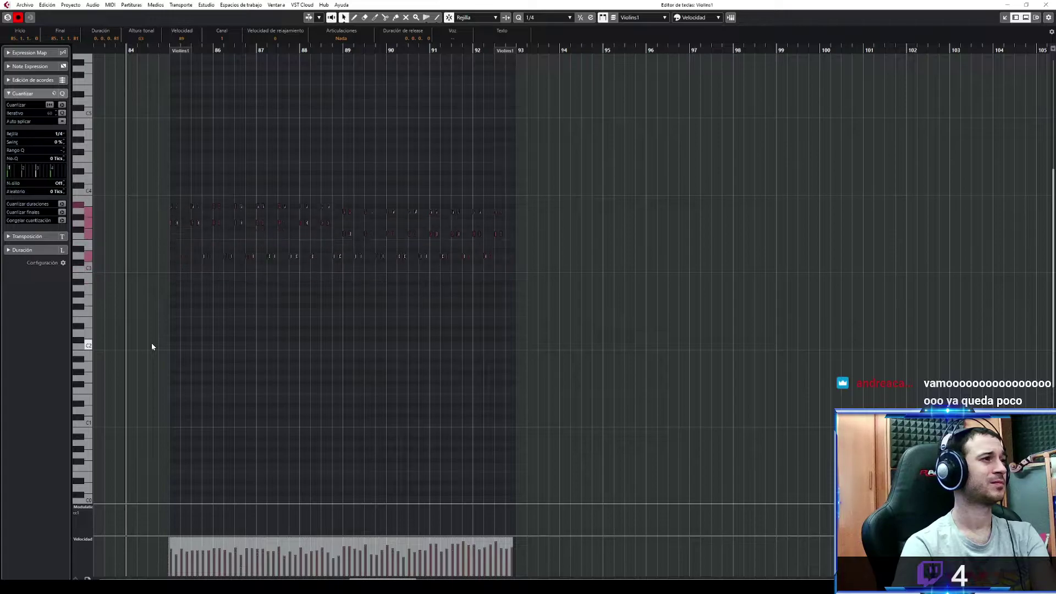
{"action": "key", "text": "Down"}
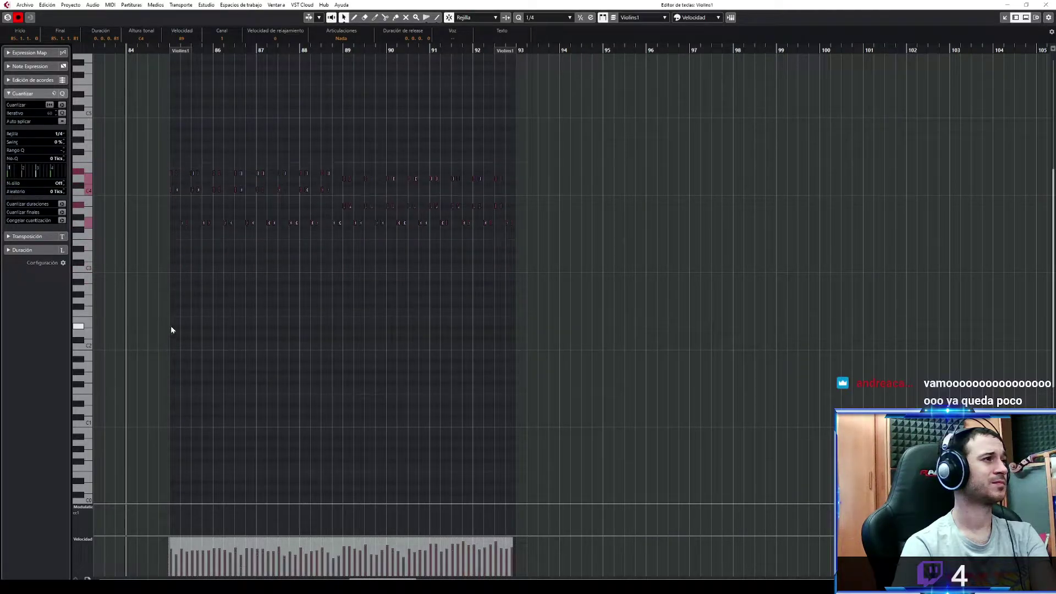
Raise the velocities of all the copied Violins1 notes to near maximum, audition from bar 84 and dock the editor
{"action": "key", "text": "space"}
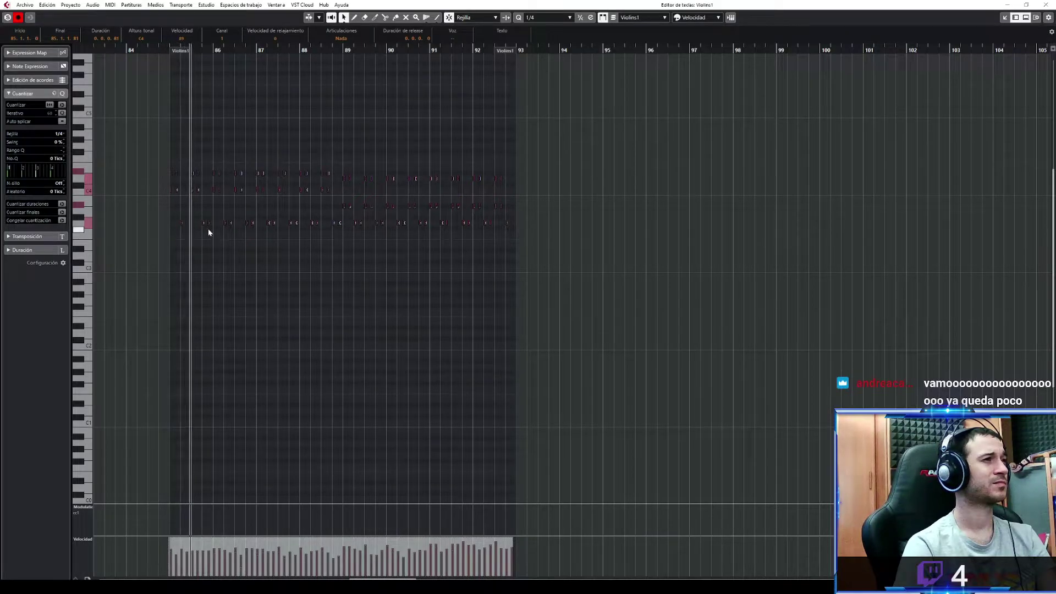
{"action": "key", "text": "space"}
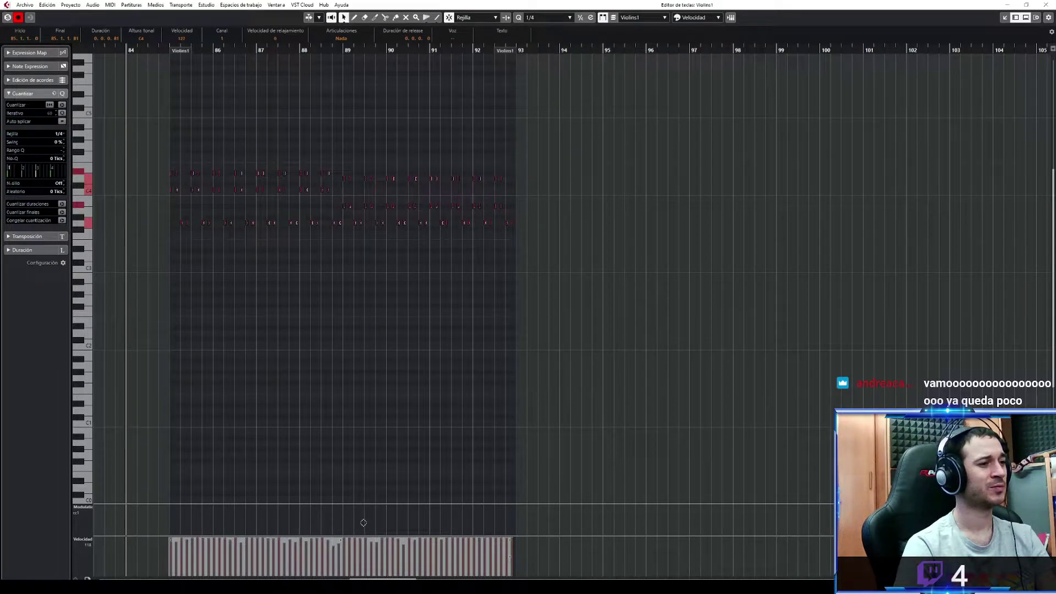
{"action": "key", "text": "space"}
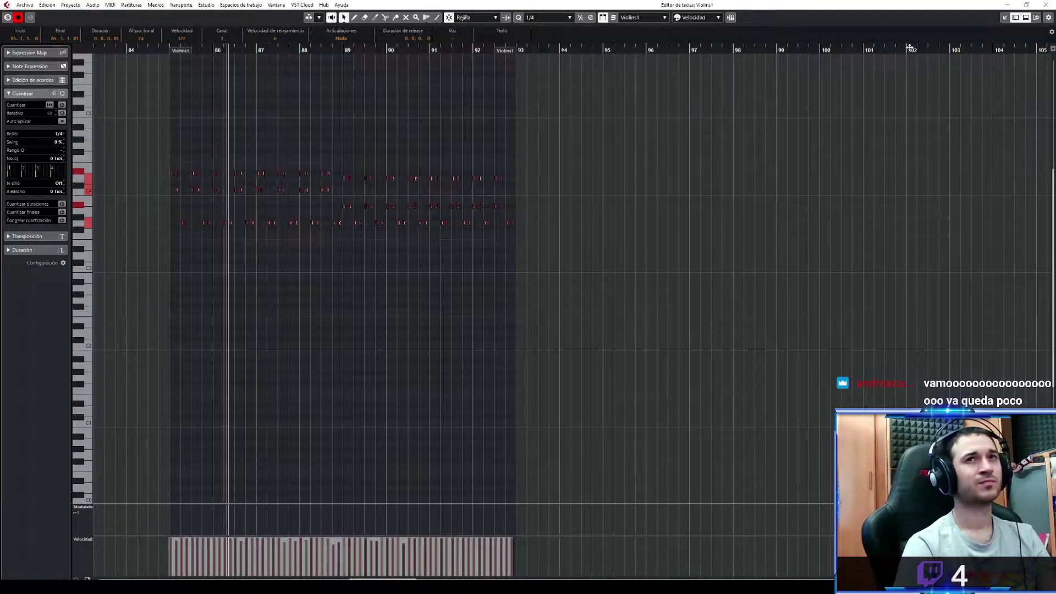
{"action": "key", "text": "space"}
{"action": "left_click", "coordinate": [1005, 17]}
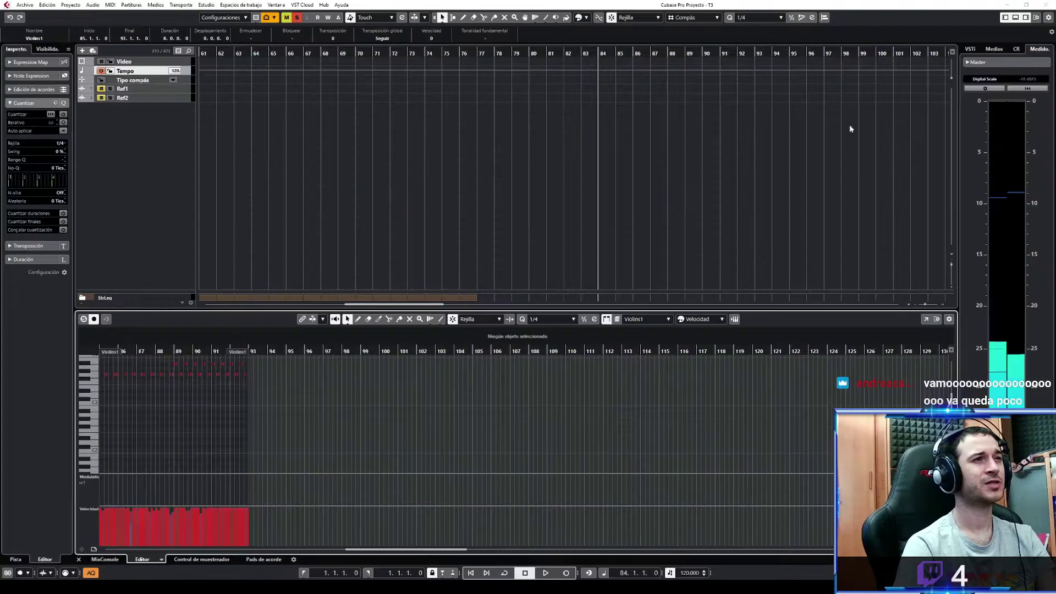
Open the copied Violins2 spiccato part at bars 85–93 and transpose all its notes up one octave
{"action": "left_click", "coordinate": [1016, 18]}
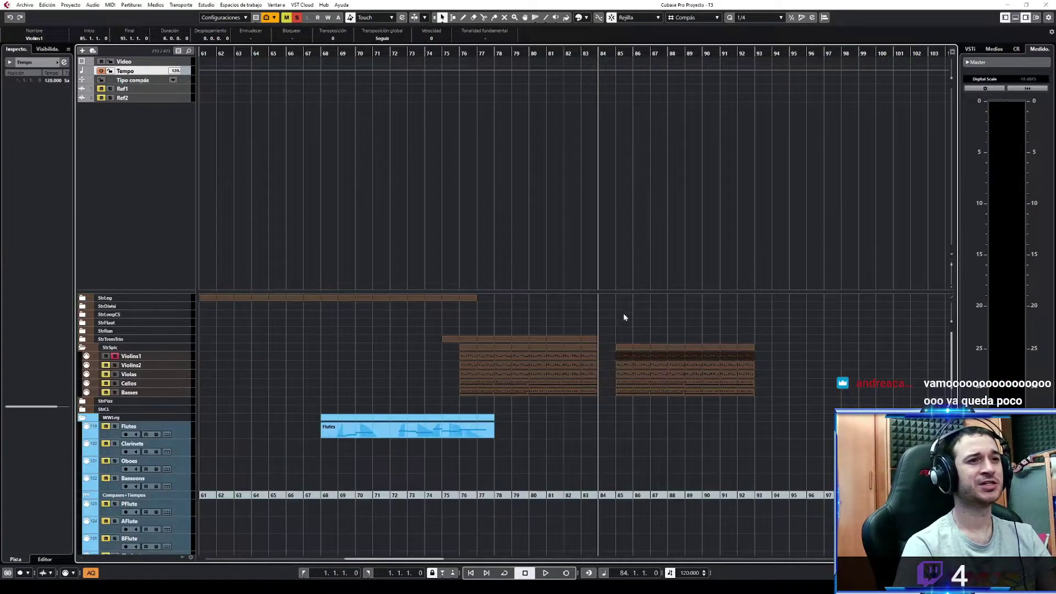
{"action": "double_click", "coordinate": [631, 364]}
{"action": "left_click_drag", "start_coordinate": [278, 326], "coordinate": [97, 390]}
{"action": "left_click", "coordinate": [176, 65]}
{"action": "key", "text": "space"}
{"action": "left_click_drag", "start_coordinate": [471, 220], "coordinate": [131, 338]}
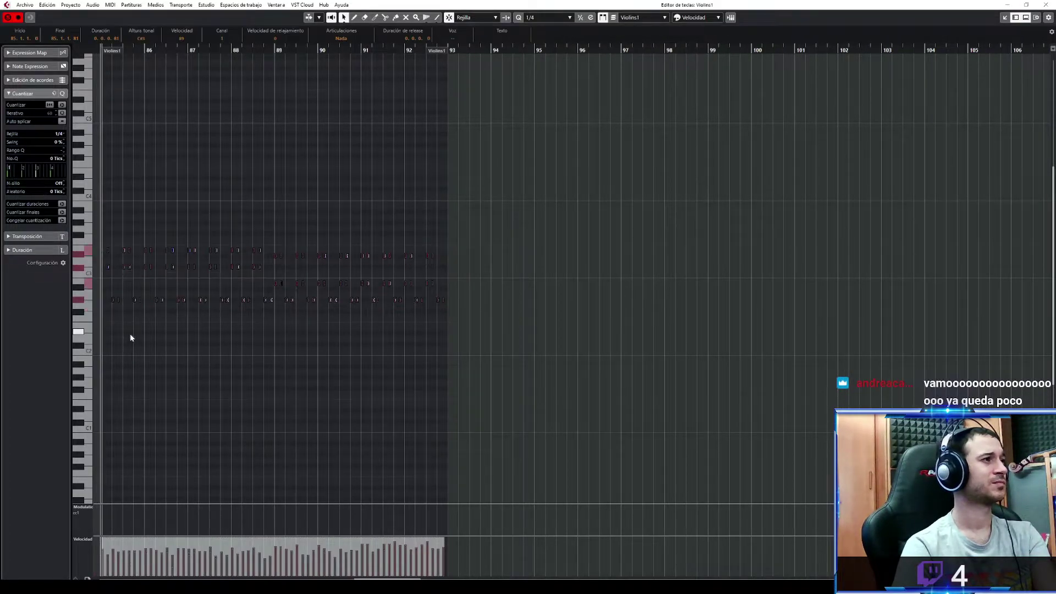
{"action": "key", "text": "Up"}
{"action": "key", "text": "Up"}
{"action": "key", "text": "Up"}
{"action": "key", "text": "Up"}
{"action": "key", "text": "Up"}
{"action": "key", "text": "Up"}
{"action": "key", "text": "Up"}
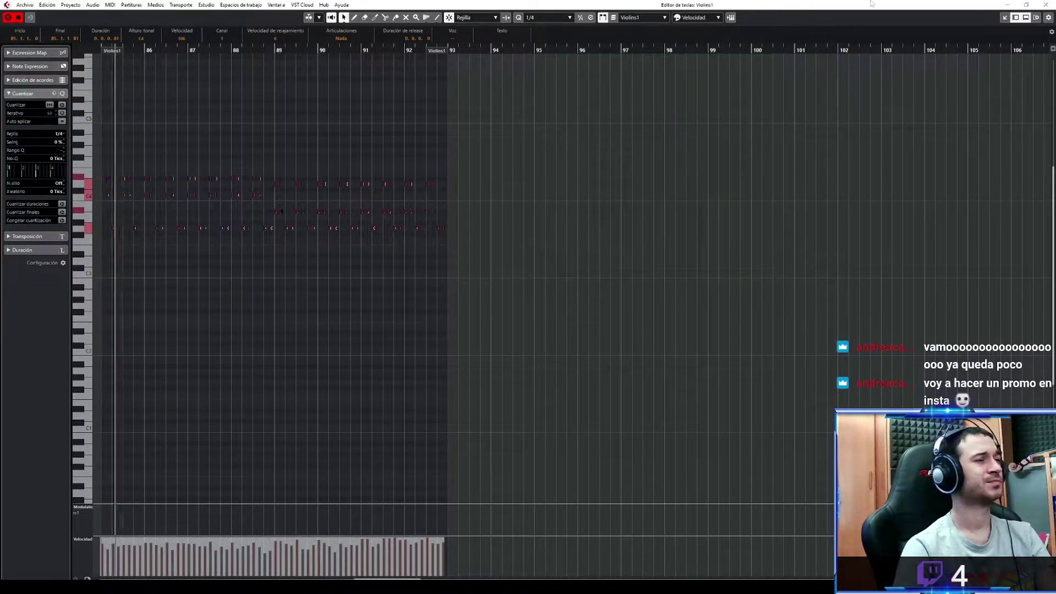
Close the note editor and audition the spiccato strings from bar 85
{"action": "left_click", "coordinate": [1005, 18]}
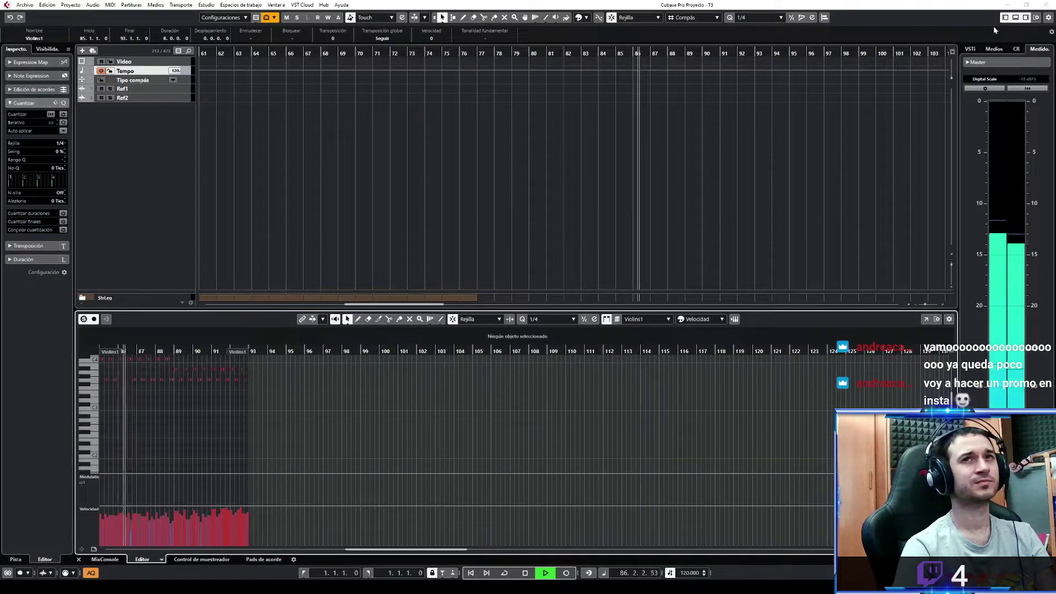
{"action": "left_click", "coordinate": [1015, 17]}
{"action": "key", "text": "space"}
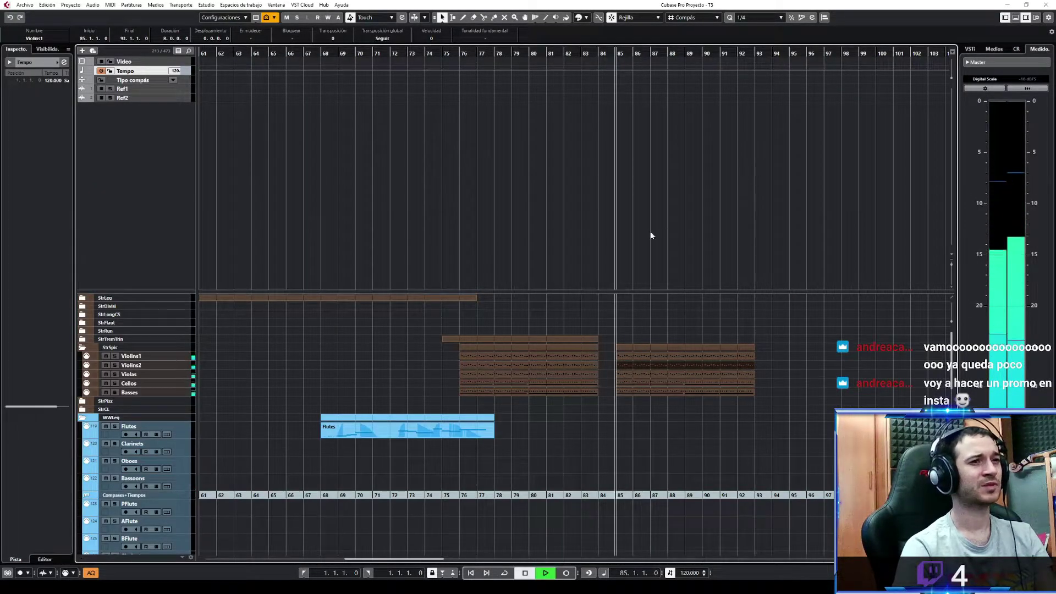
{"action": "key", "text": "space"}
Solo Violas, open its copied part at bars 85–93, raise all its note velocities and close the editor
{"action": "left_click", "coordinate": [114, 374]}
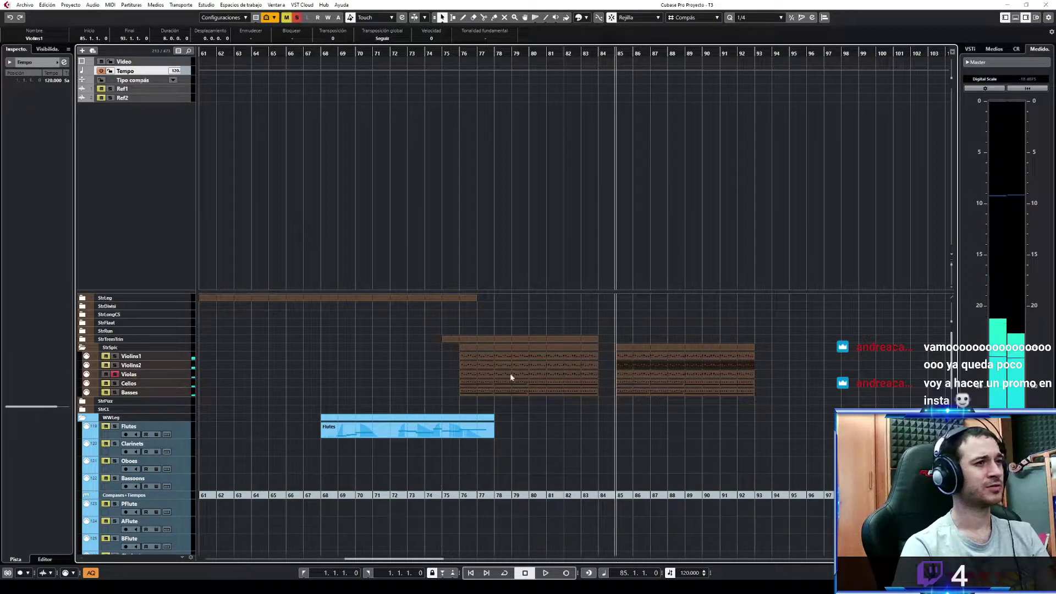
{"action": "double_click", "coordinate": [618, 379]}
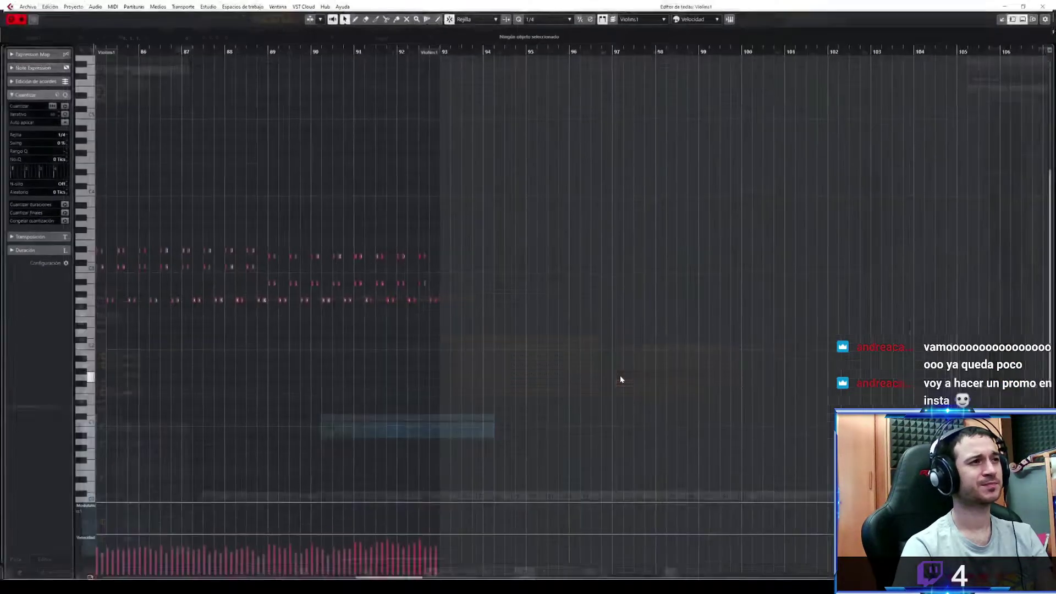
{"action": "left_click_drag", "start_coordinate": [504, 233], "coordinate": [104, 352]}
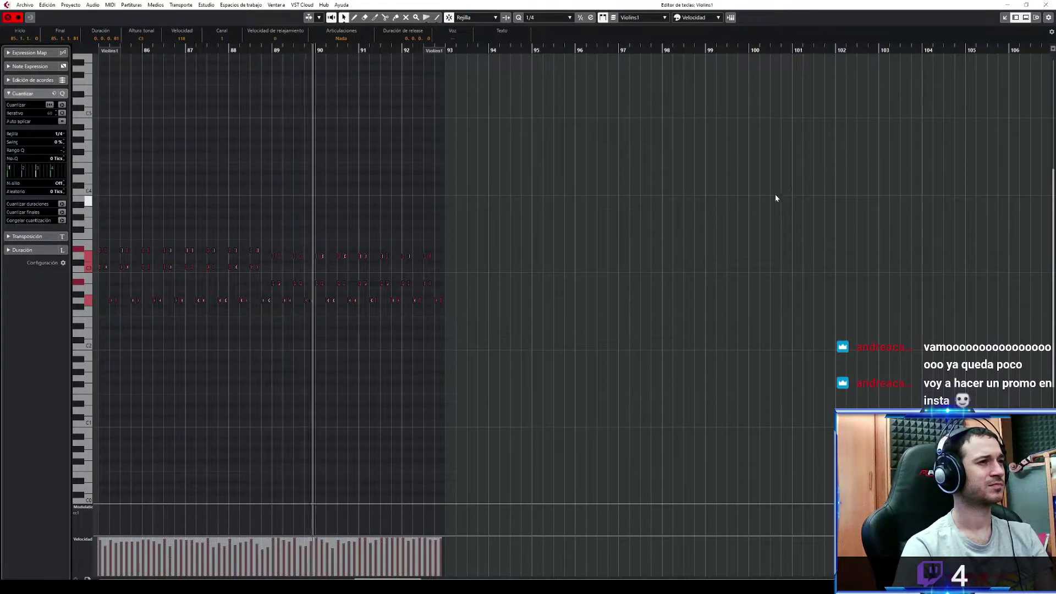
{"action": "key", "text": "space"}
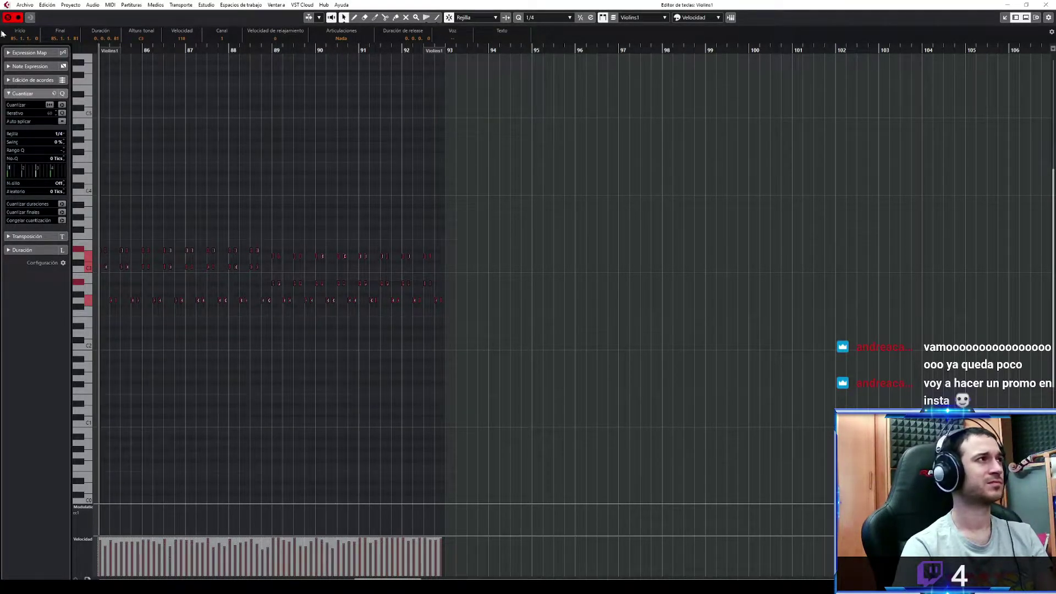
{"action": "left_click", "coordinate": [1006, 18]}
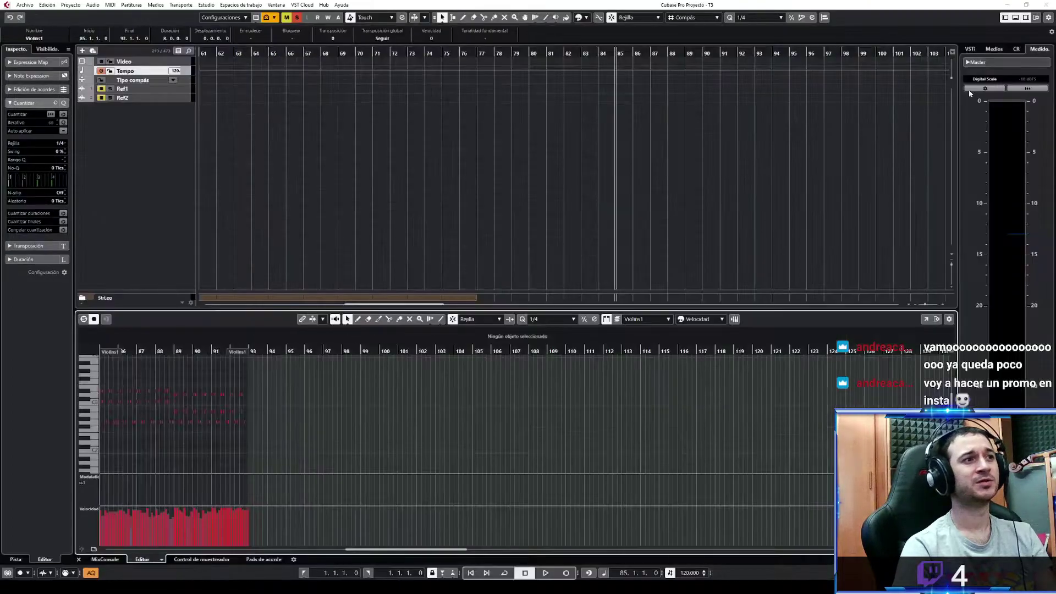
{"action": "left_click", "coordinate": [1015, 17]}
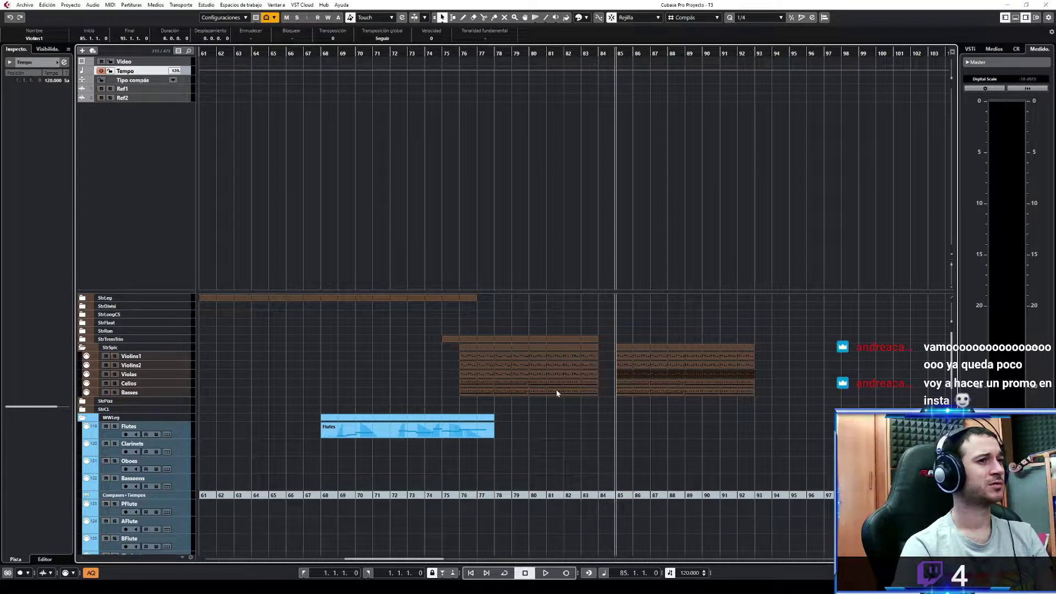
Open the copied Cellos part at bars 85–93, raise the velocities of all its notes and audition it from bar 85
{"action": "double_click", "coordinate": [649, 378]}
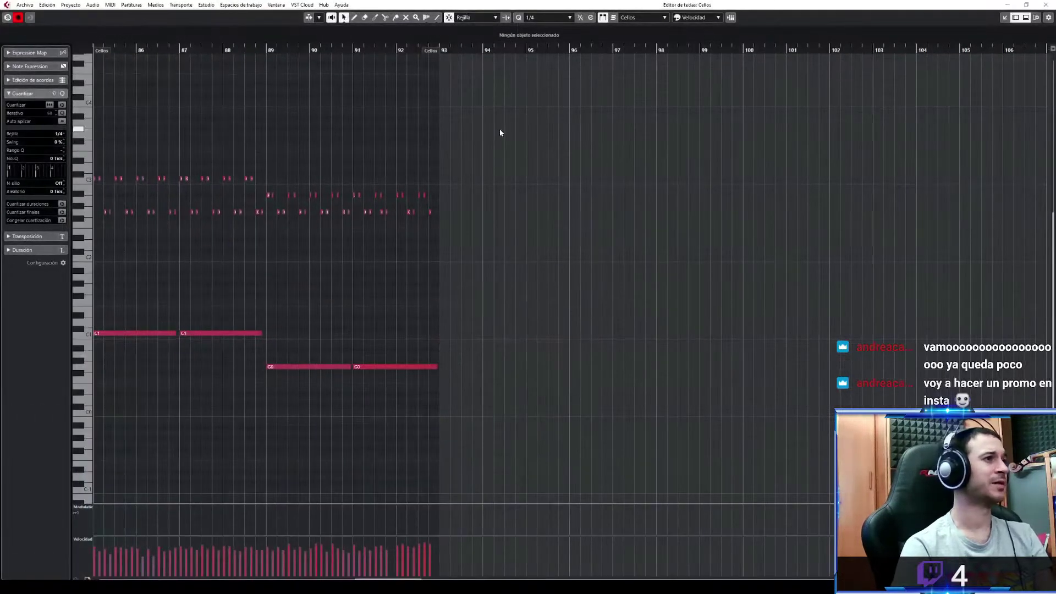
{"action": "left_click_drag", "start_coordinate": [60, 436], "coordinate": [195, 436]}
{"action": "key", "text": "space"}
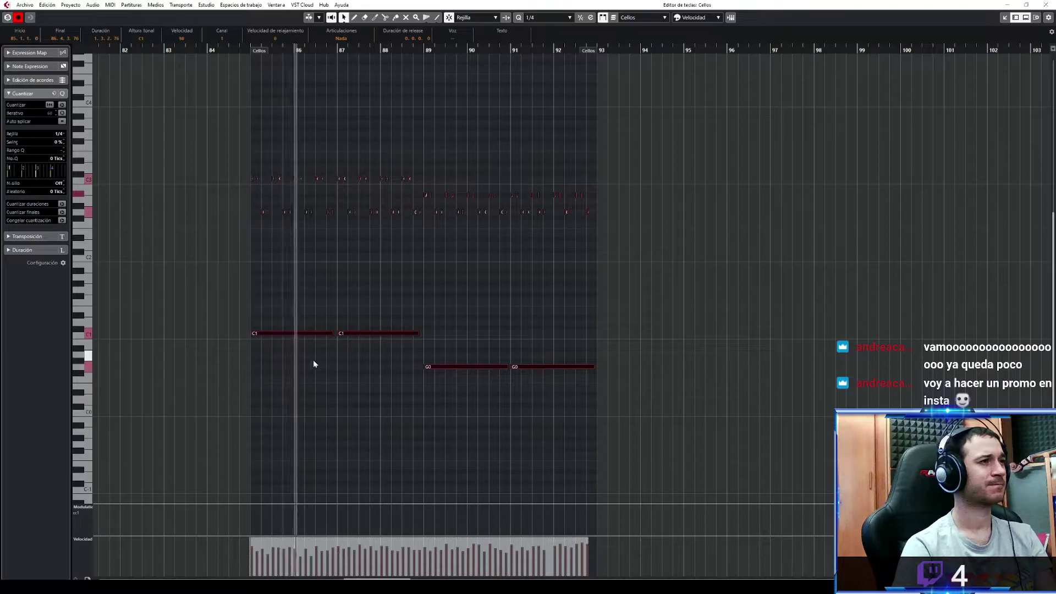
{"action": "key", "text": "space"}
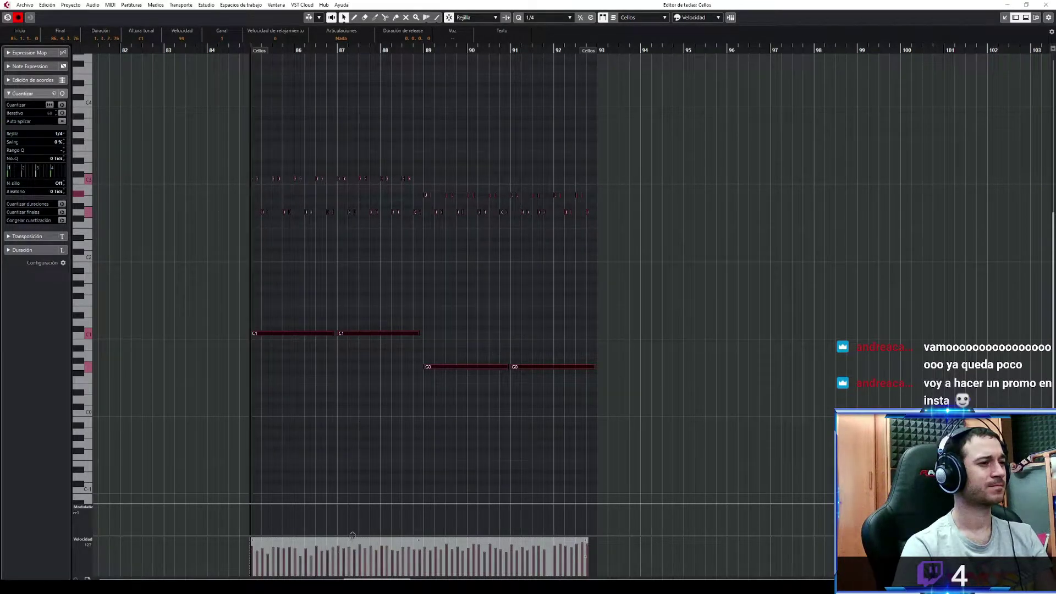
{"action": "key", "text": "space"}
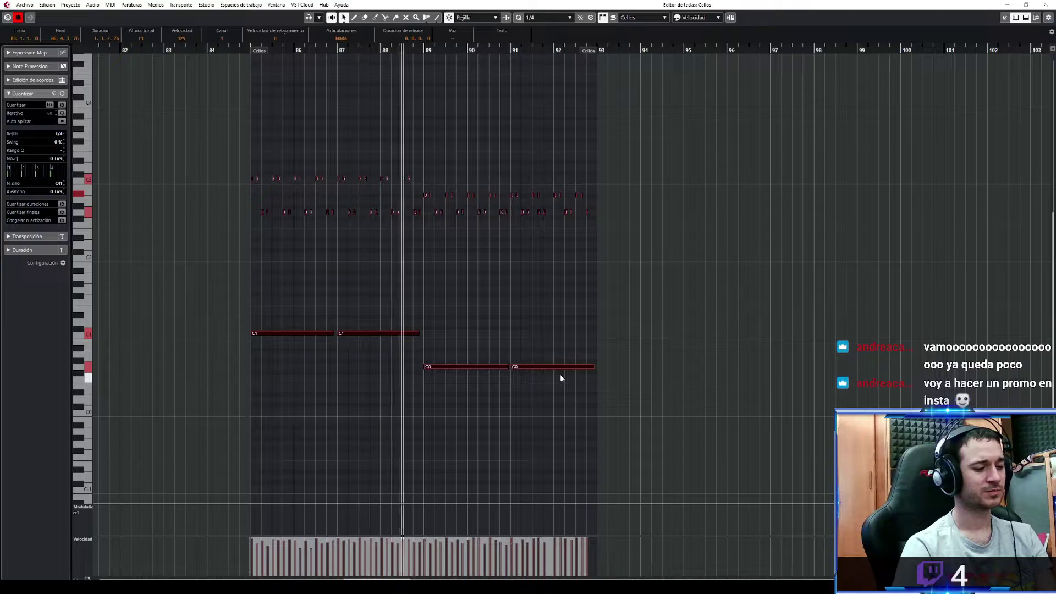
{"action": "key", "text": "space"}
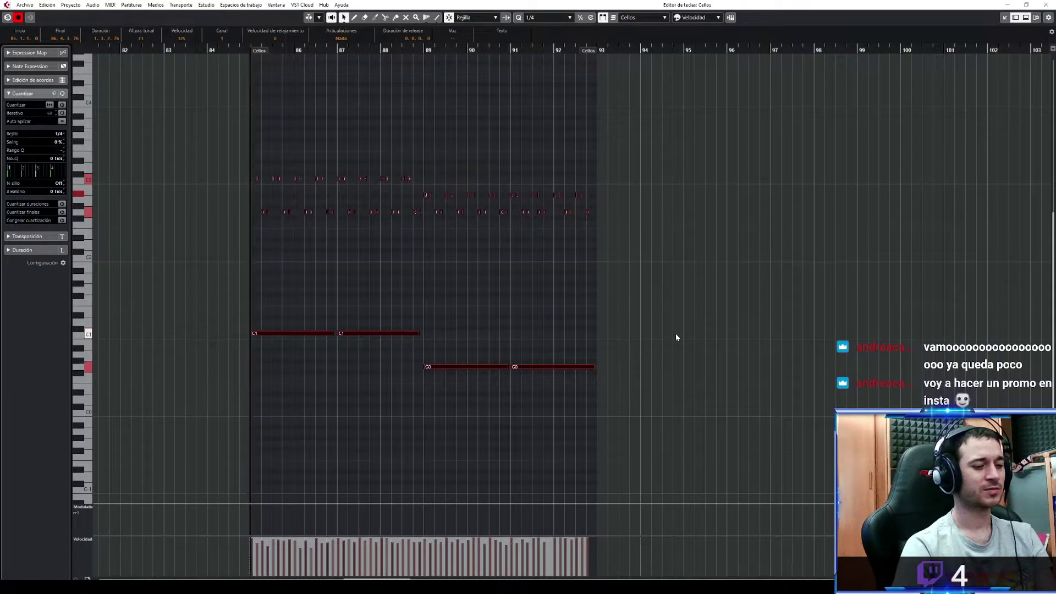
{"action": "key", "text": "Return"}
Open the copied Basses part at bars 85–93, raise all its note velocities, audition it and close the editor
{"action": "left_click_drag", "start_coordinate": [698, 420], "coordinate": [672, 392]}
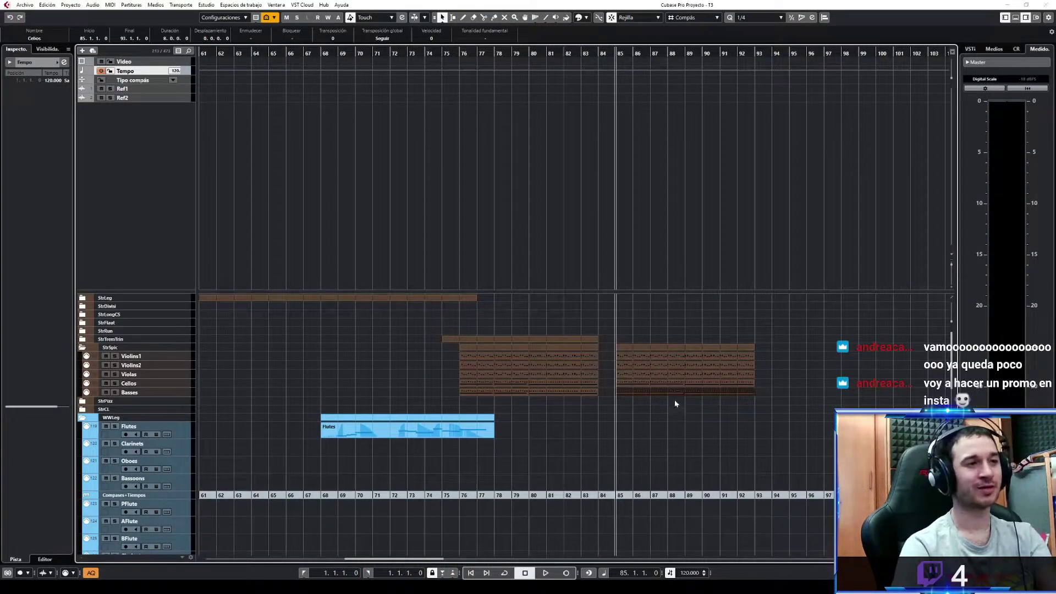
{"action": "key", "text": "Return"}
{"action": "left_click_drag", "start_coordinate": [581, 153], "coordinate": [238, 439]}
{"action": "left_click_drag", "start_coordinate": [598, 131], "coordinate": [234, 509]}
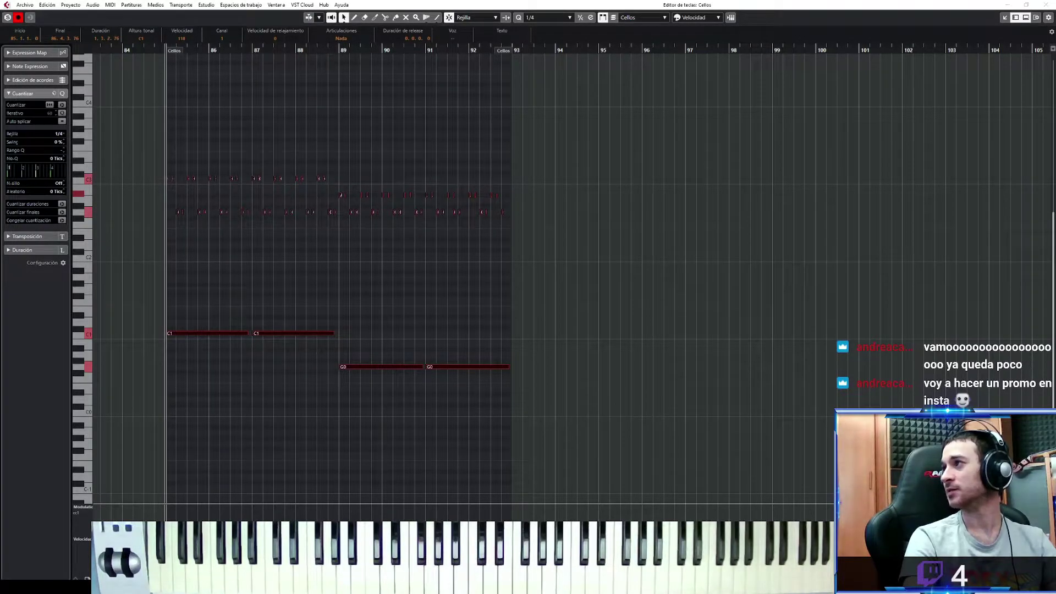
{"action": "left_click", "coordinate": [687, 253]}
{"action": "key", "text": "space"}
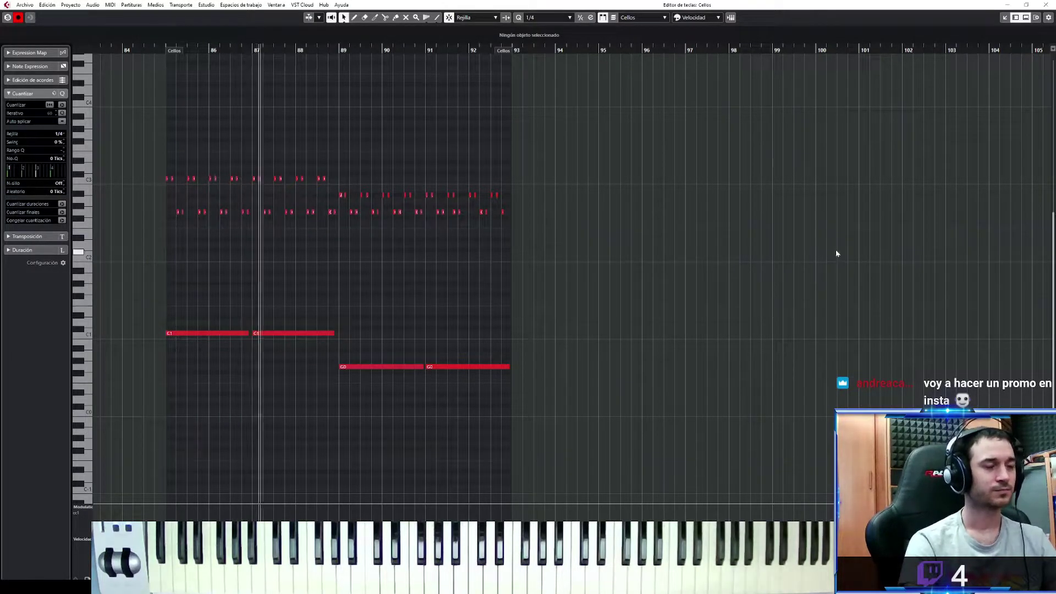
{"action": "left_click", "coordinate": [1004, 18]}
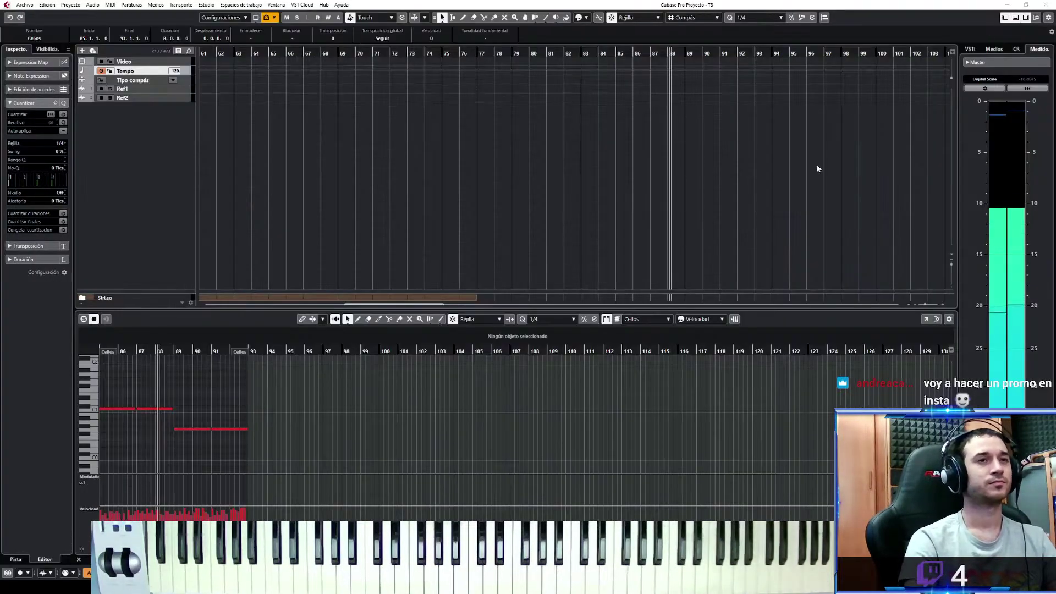
{"action": "left_click", "coordinate": [1015, 19]}
Audition the arrangement from bar 76 into the StrSpic parts at bar 85, checking the copied parts' notes together in the editor
{"action": "key", "text": "space"}
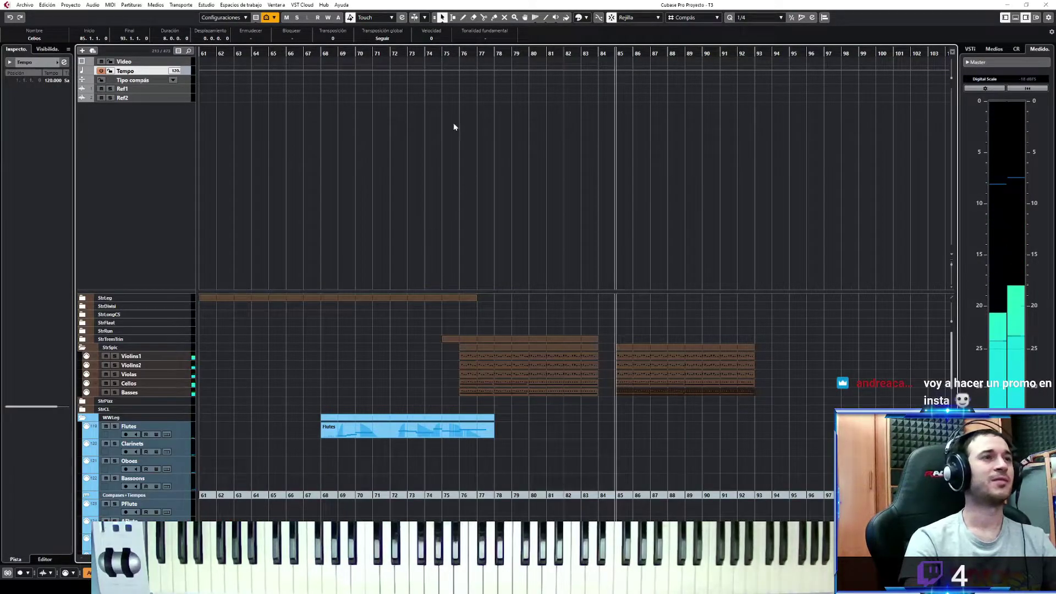
{"action": "left_click", "coordinate": [460, 53]}
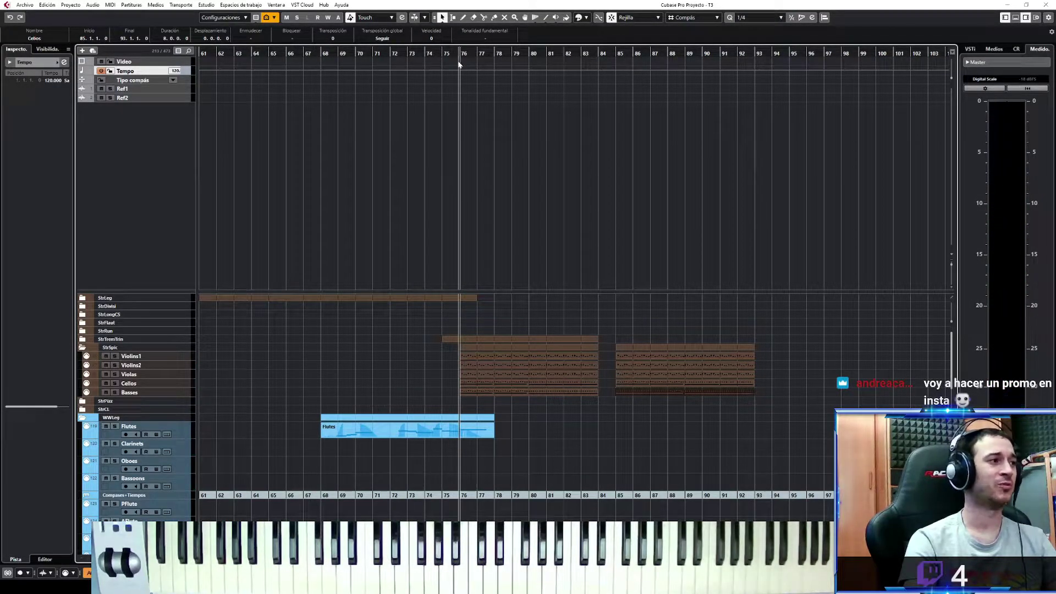
{"action": "key", "text": "space"}
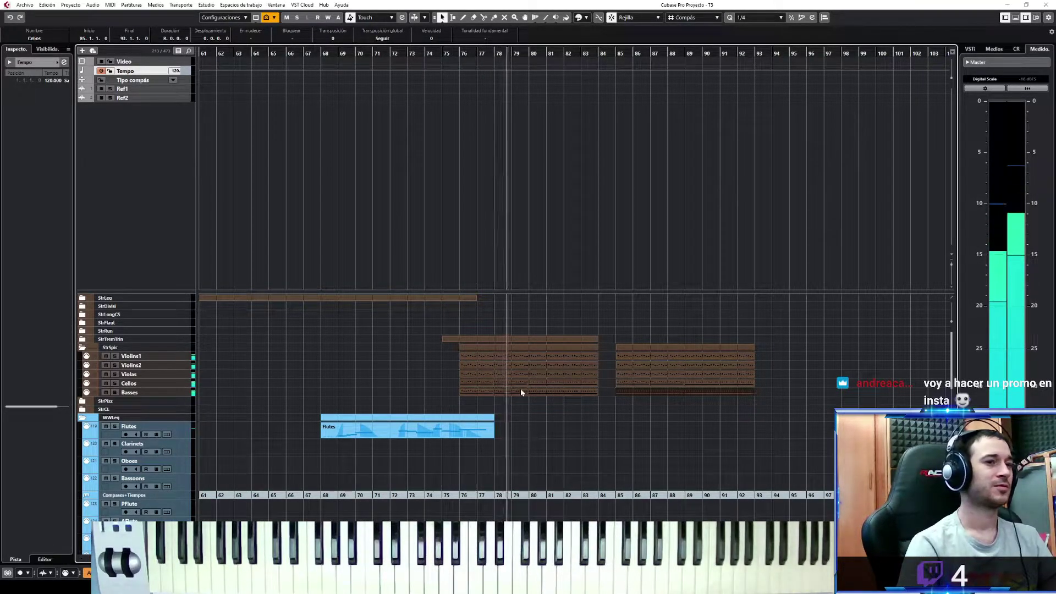
{"action": "left_click", "coordinate": [1015, 18]}
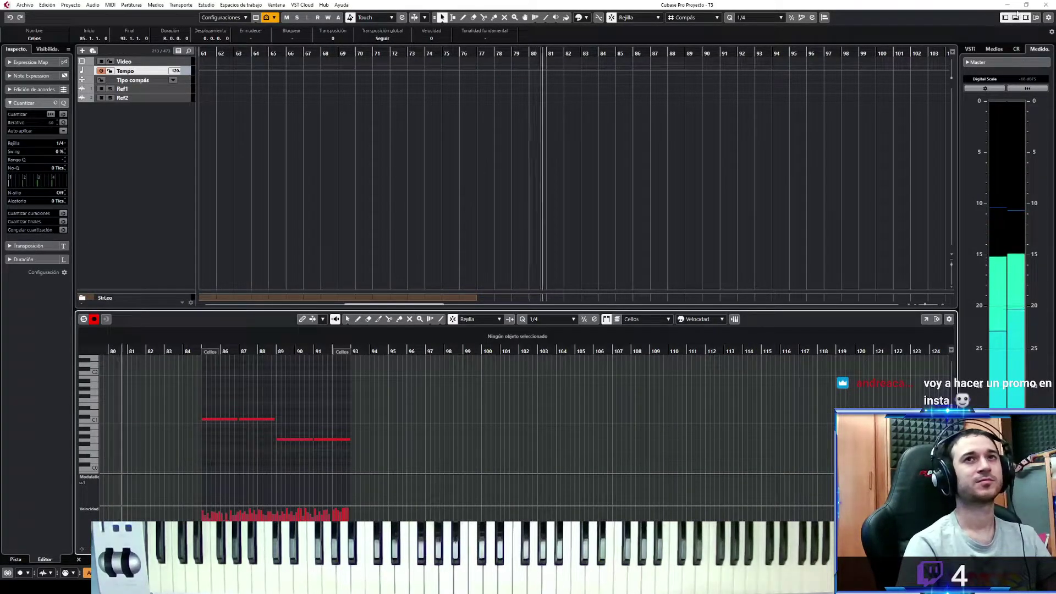
{"action": "left_click", "coordinate": [1015, 17]}
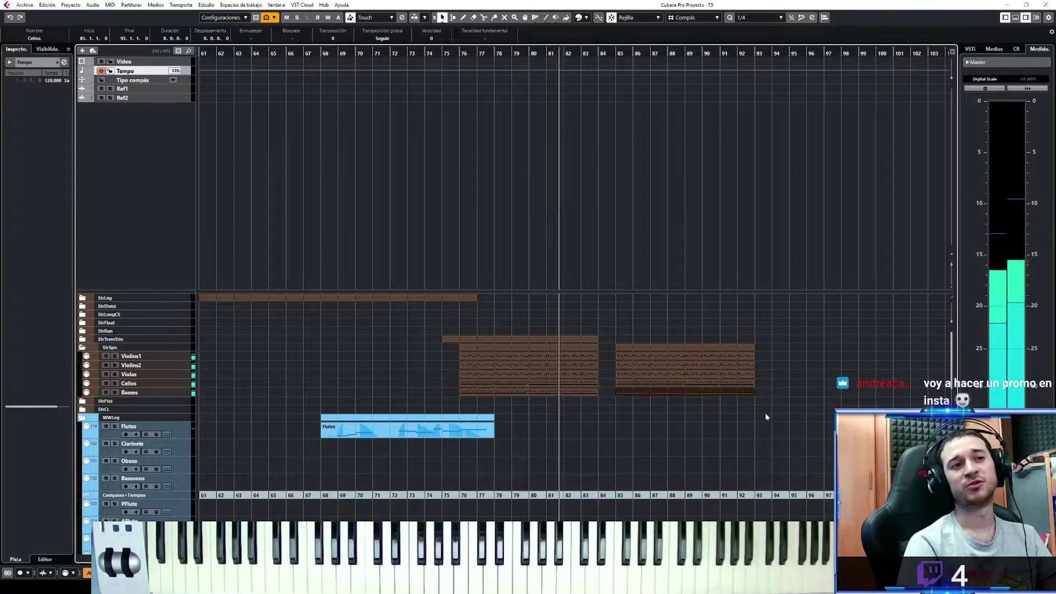
{"action": "left_click_drag", "start_coordinate": [765, 417], "coordinate": [606, 328]}
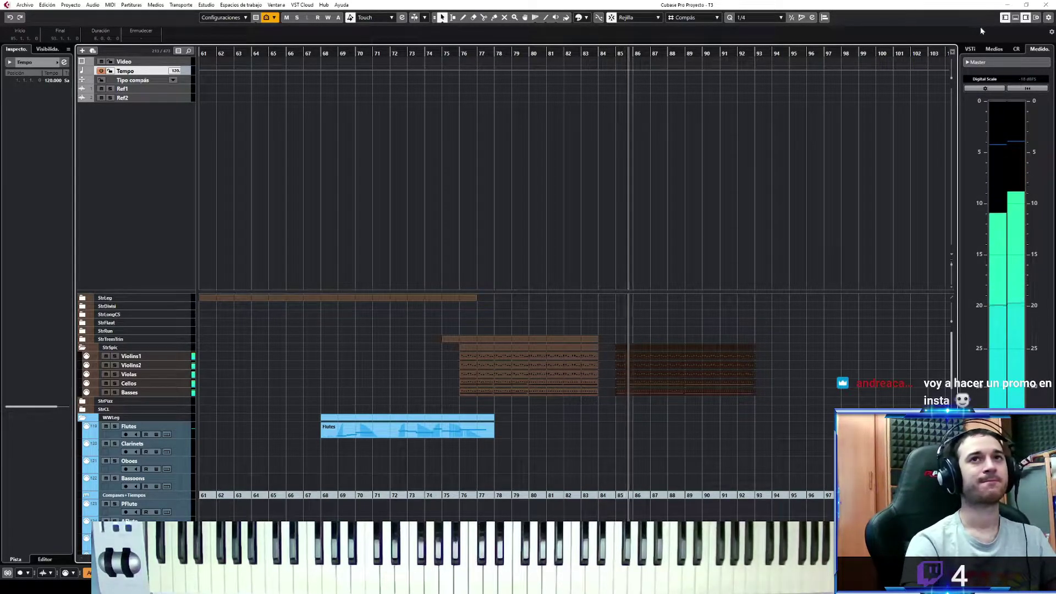
{"action": "left_click", "coordinate": [1016, 18]}
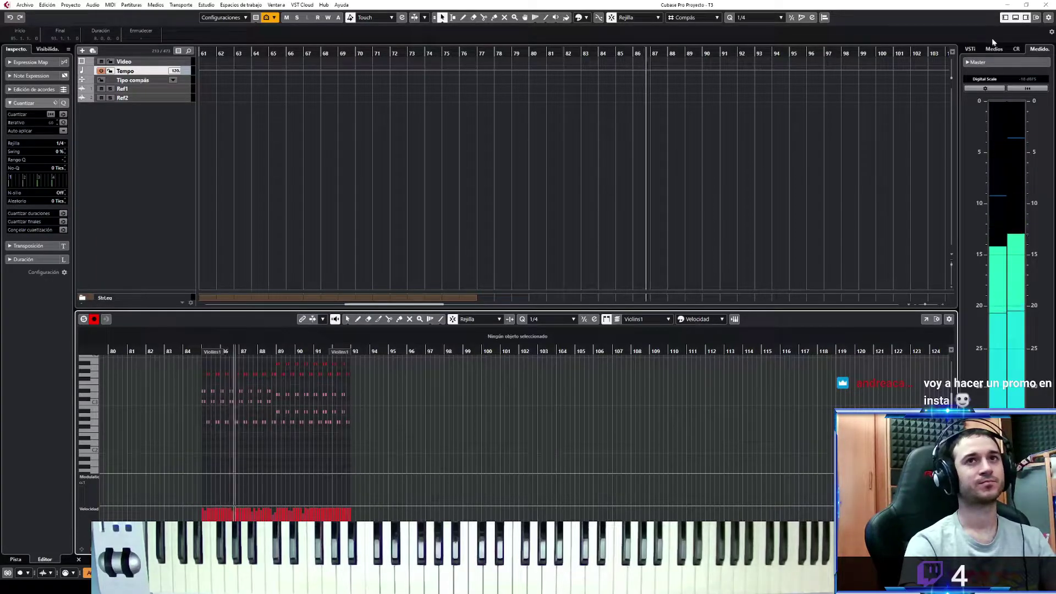
{"action": "left_click", "coordinate": [1016, 18]}
{"action": "scroll", "coordinate": [455, 434], "scroll_direction": "down", "scroll_amount": 3}
{"action": "scroll", "coordinate": [456, 435], "scroll_direction": "up", "scroll_amount": 3}
{"action": "key", "text": "space"}
Duplicate all the StrSpic parts of bars 85–93 so that the copies fill bars 93–101
{"action": "scroll", "coordinate": [465, 433], "scroll_direction": "down", "scroll_amount": 8}
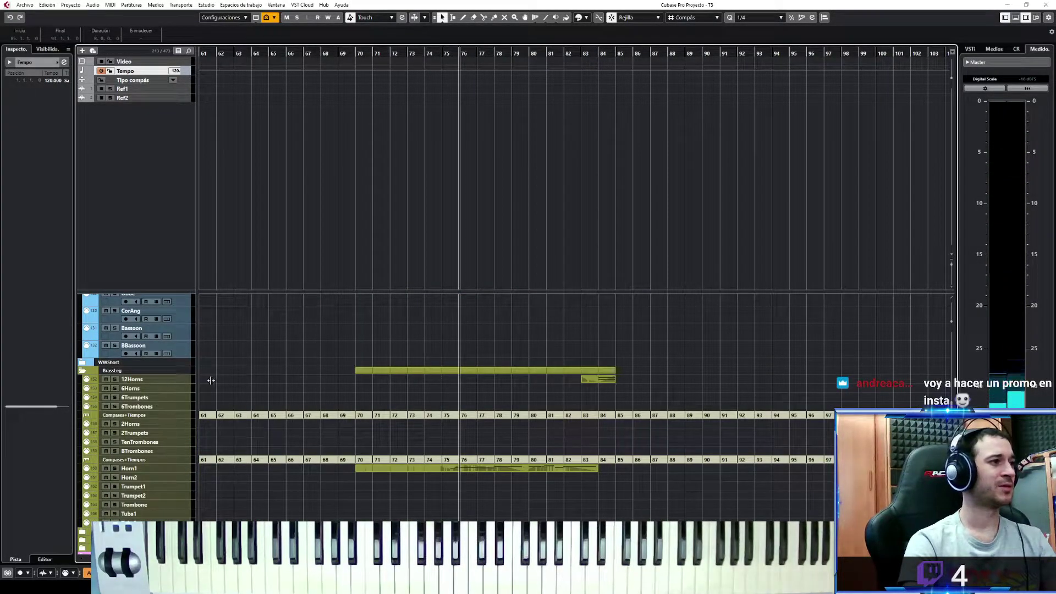
{"action": "scroll", "coordinate": [627, 362], "scroll_direction": "up", "scroll_amount": 10}
{"action": "left_click_drag", "start_coordinate": [787, 414], "coordinate": [775, 356]}
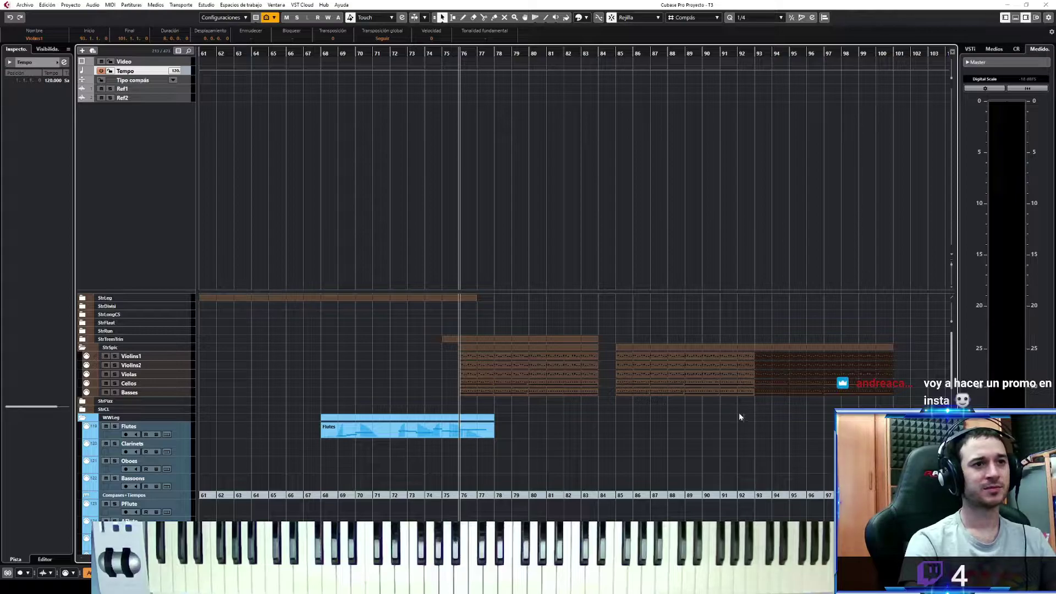
Select the 12Horns track in the BrassLeg folder and rehearse a line over playback from bar 84
{"action": "scroll", "coordinate": [737, 391], "scroll_direction": "down", "scroll_amount": 3}
{"action": "left_click", "coordinate": [597, 53]}
{"action": "scroll", "coordinate": [547, 435], "scroll_direction": "down", "scroll_amount": 10}
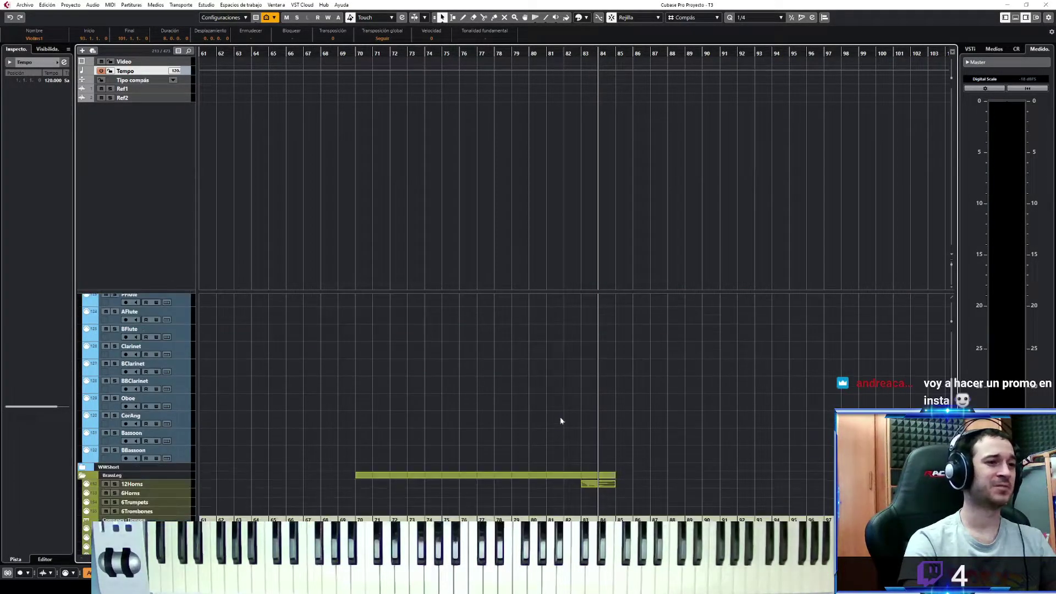
{"action": "scroll", "coordinate": [562, 419], "scroll_direction": "down", "scroll_amount": 3}
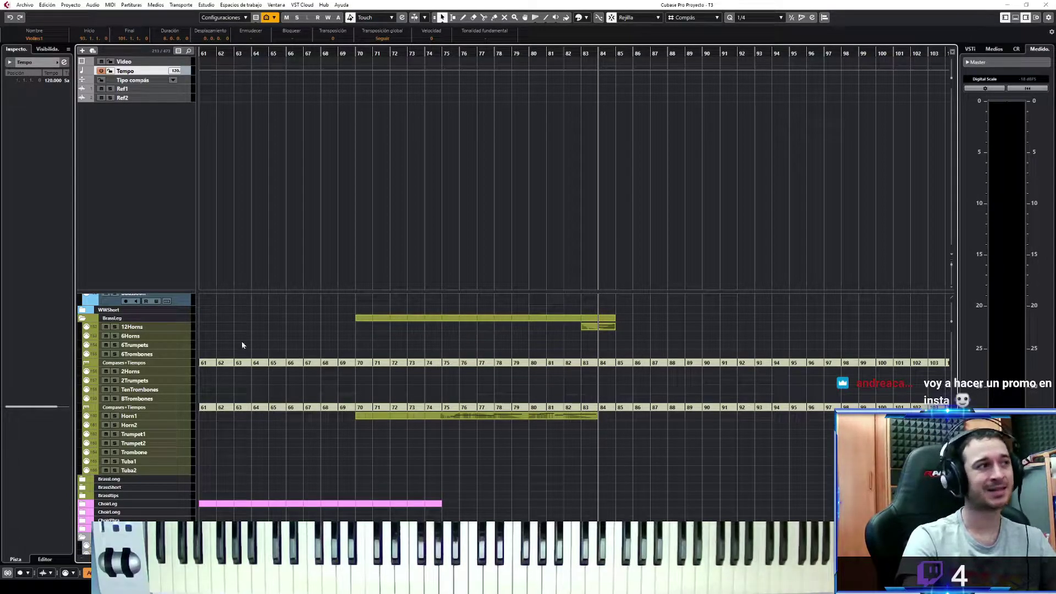
{"action": "left_click", "coordinate": [185, 328]}
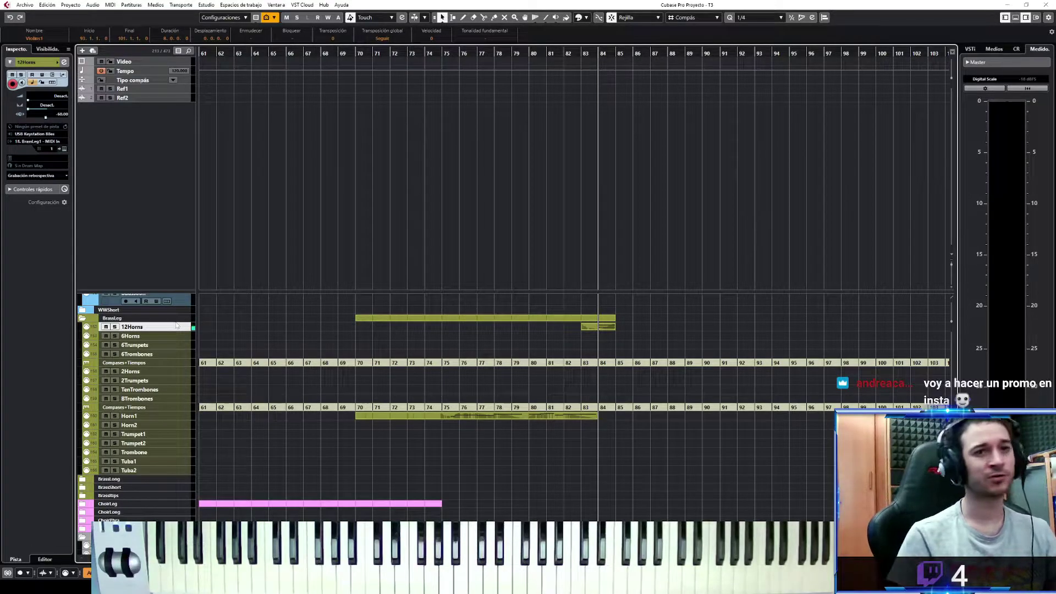
{"action": "key", "text": "space"}
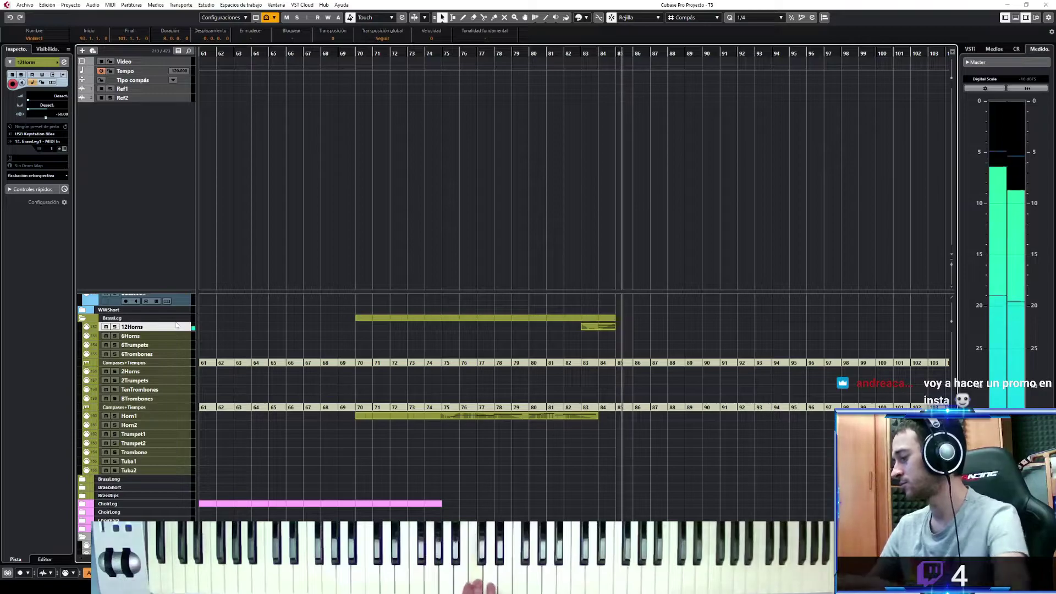
{"action": "key", "text": "space"}
Perform the 12Horns line over playback from bar 84 to bar 101 and insert it from the retrospective recording
{"action": "key", "text": "space"}
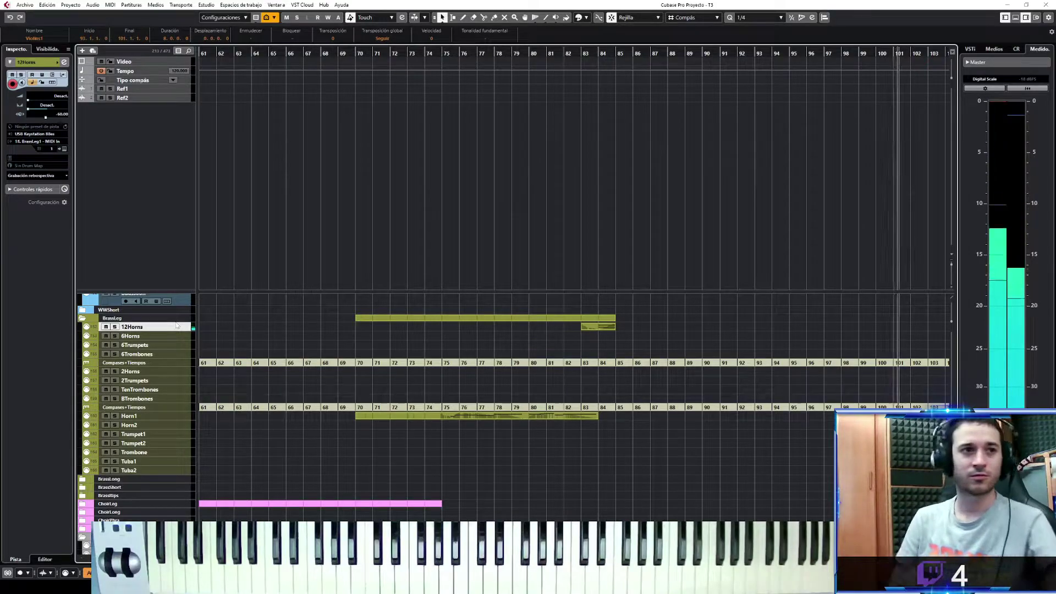
{"action": "key", "text": "space"}
{"action": "left_click", "coordinate": [53, 175]}
{"action": "left_click", "coordinate": [38, 183]}
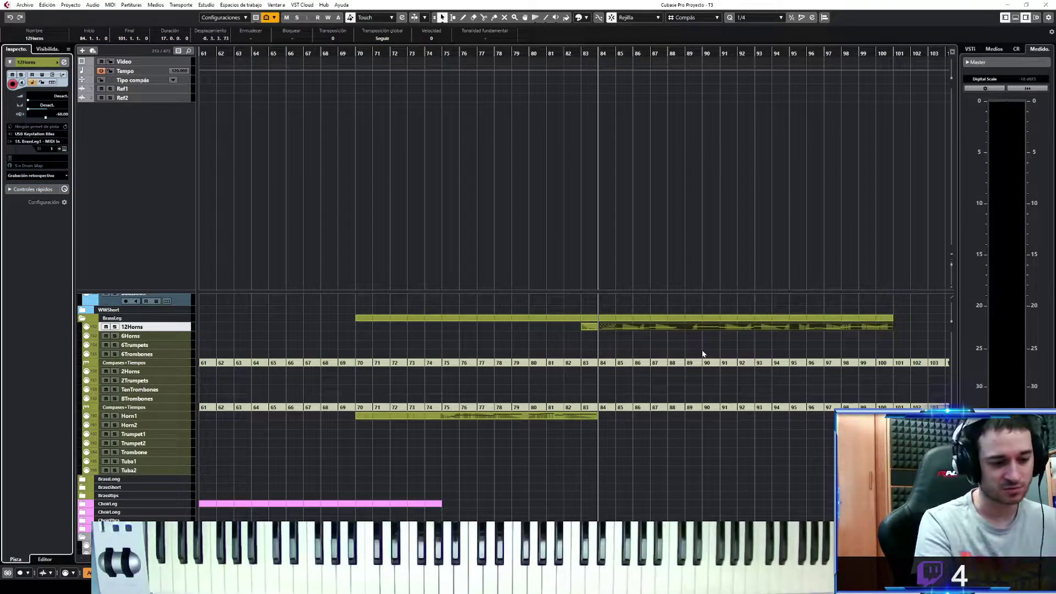
Open the 12Horns part in the editor, quantize all its notes to 1/2 and audition the start
{"action": "key", "text": "Return"}
{"action": "left_click_drag", "start_coordinate": [876, 173], "coordinate": [163, 406]}
{"action": "left_click", "coordinate": [572, 17]}
{"action": "left_click", "coordinate": [560, 37]}
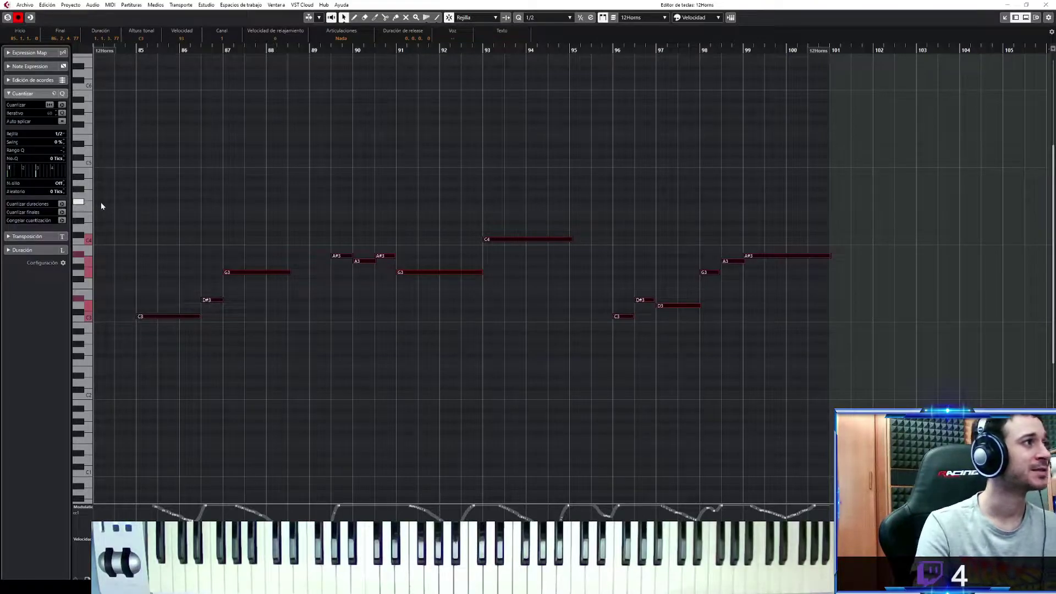
{"action": "key", "text": "space"}
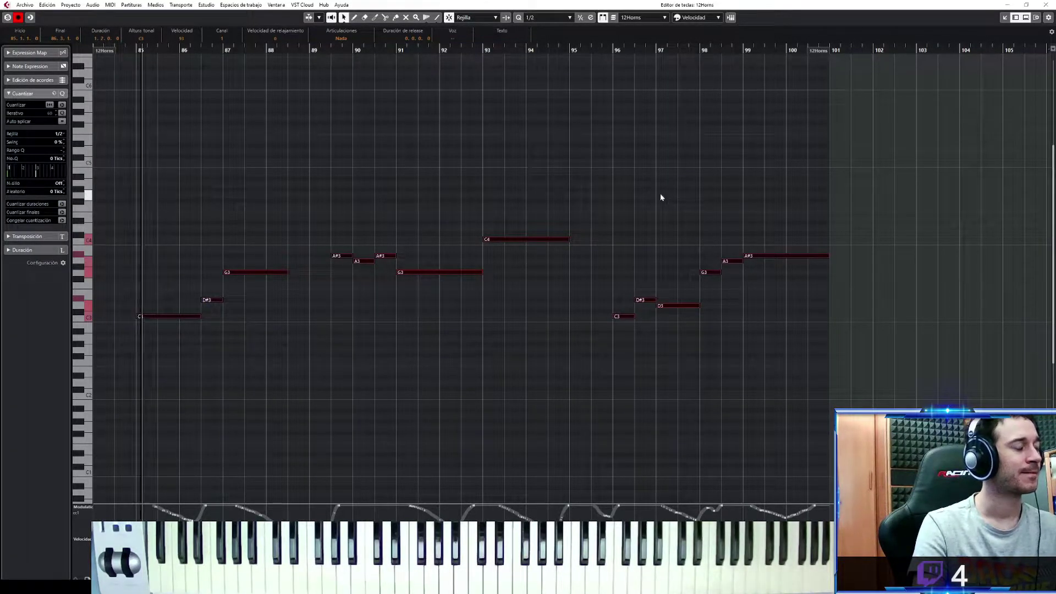
{"action": "key", "text": "space"}
Copy all the 12Horns notes one octave lower, audition the doubled line and close the editor
{"action": "left_click_drag", "start_coordinate": [892, 132], "coordinate": [190, 391]}
{"action": "left_click_drag", "start_coordinate": [160, 317], "coordinate": [165, 395]}
{"action": "key", "text": "space"}
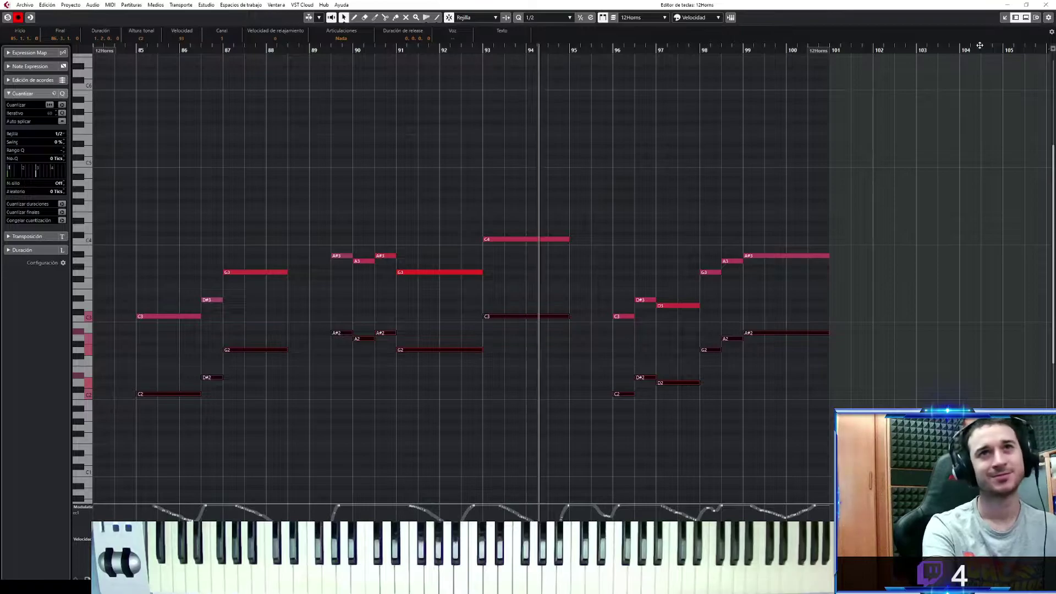
{"action": "left_click", "coordinate": [1005, 18]}
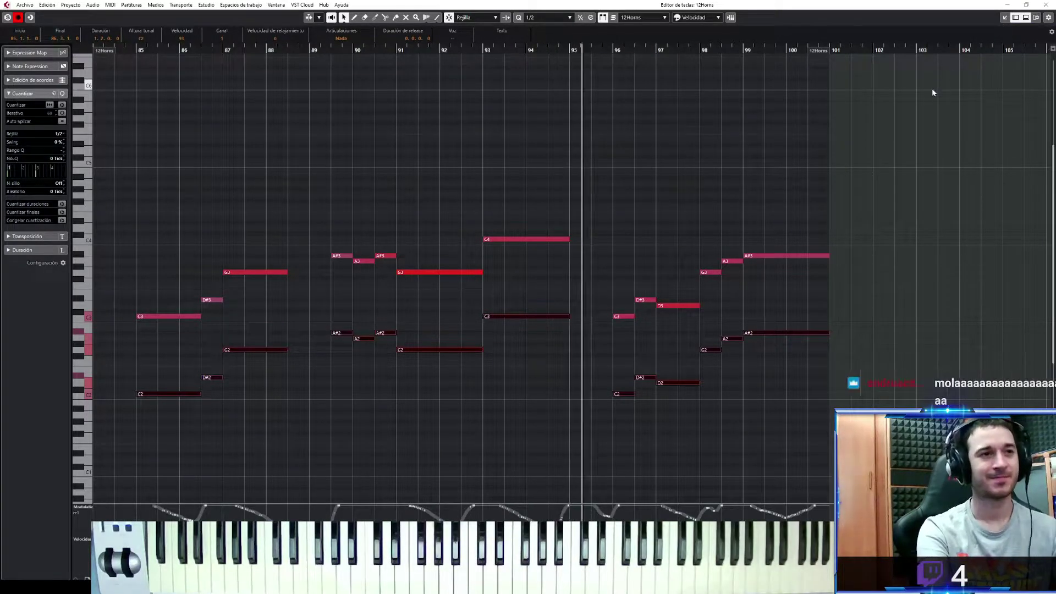
{"action": "key", "text": "space"}
{"action": "left_click", "coordinate": [1016, 17]}
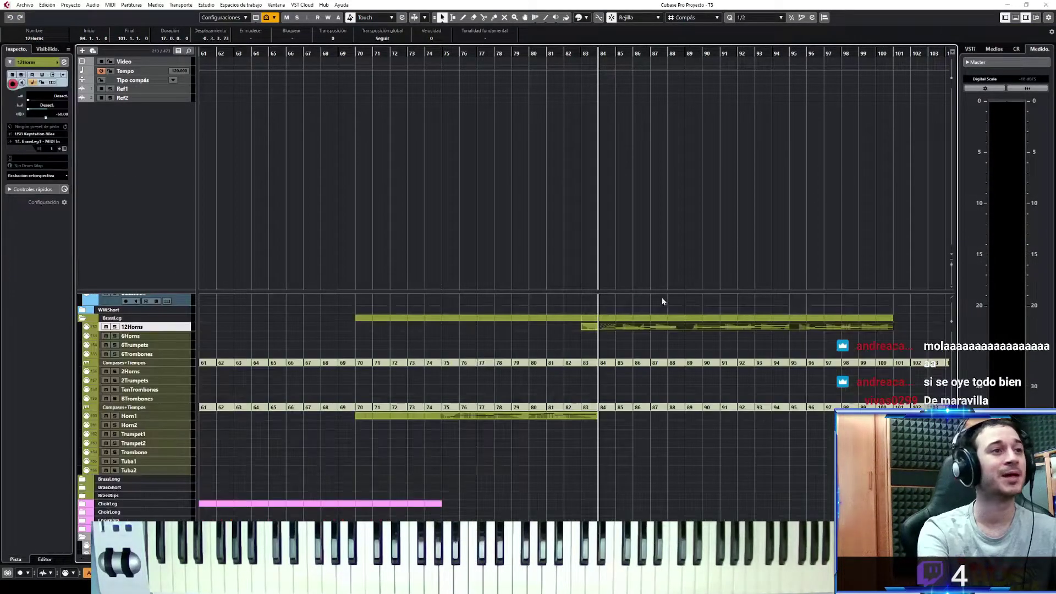
Select the 6Trombones track, place the cursor at bar 83 and glue the two adjoining 12Horns parts together
{"action": "left_click", "coordinate": [186, 355]}
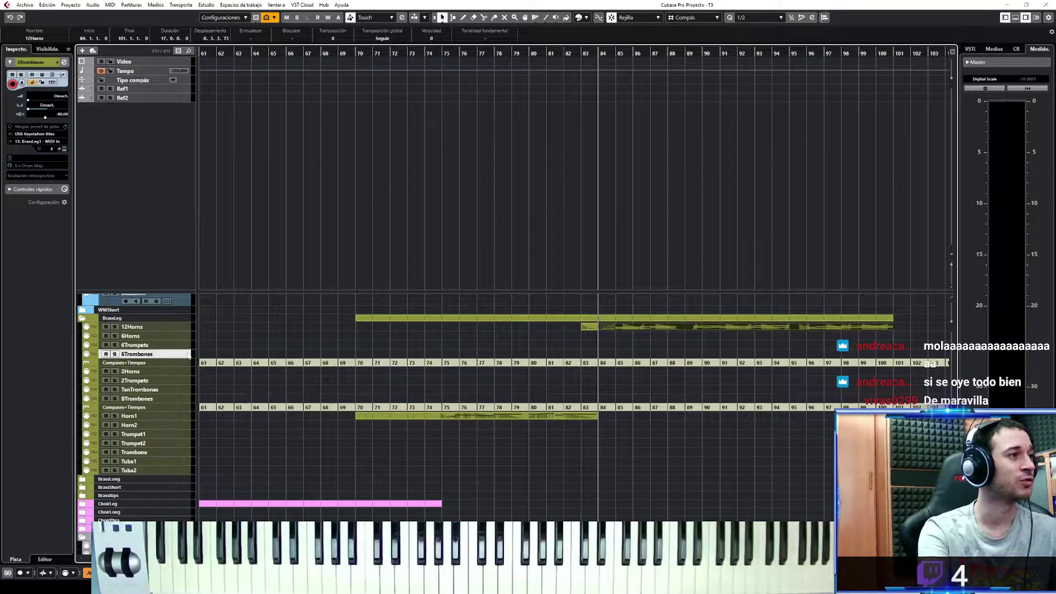
{"action": "left_click", "coordinate": [578, 62]}
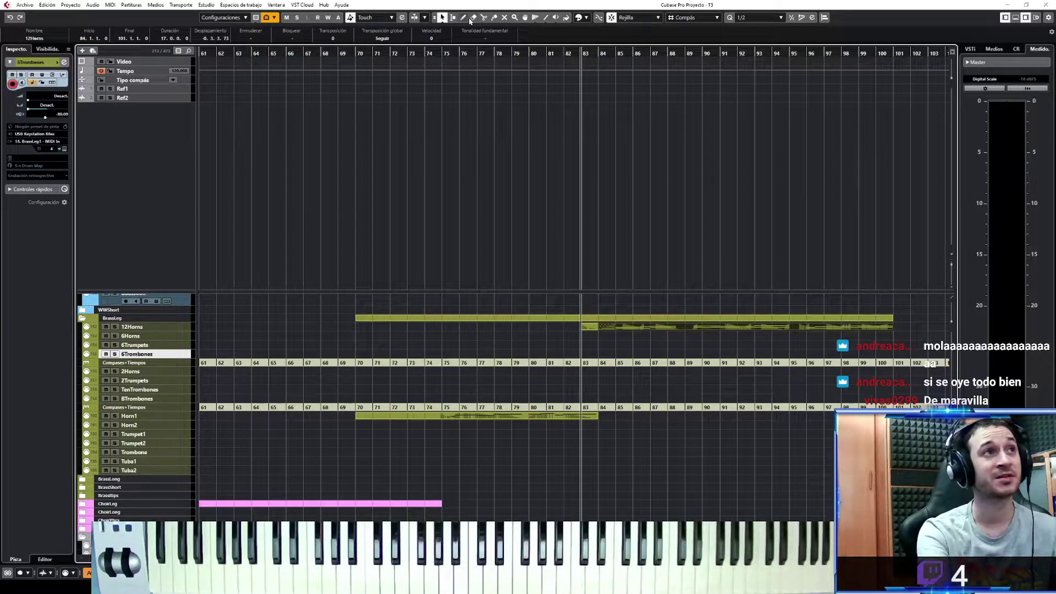
{"action": "left_click", "coordinate": [603, 326]}
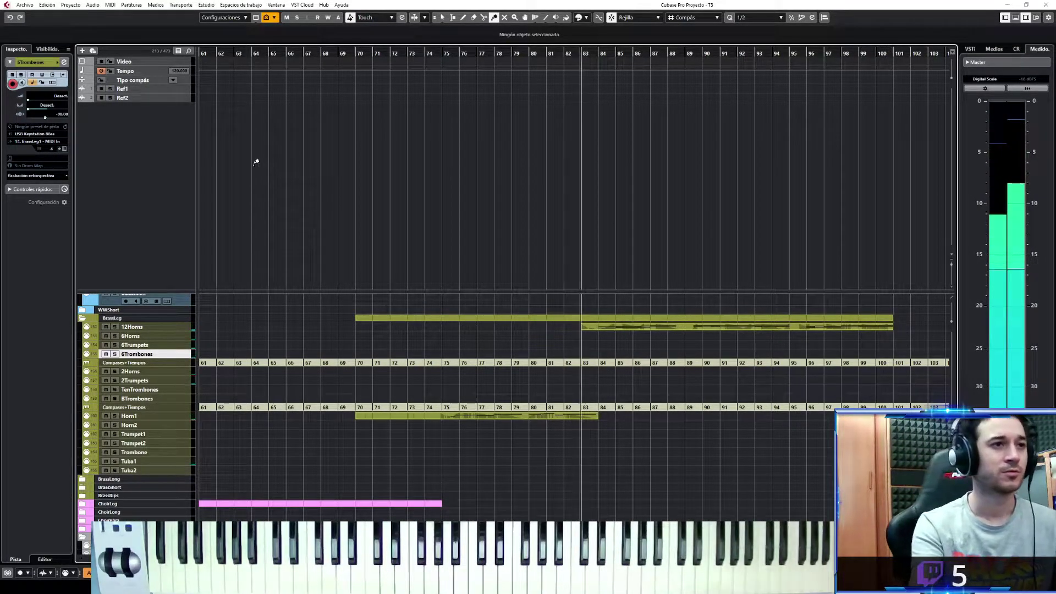
Insert the 6Trombones line performed over bars 83–101 from the retrospective recording and check its contents in the editor
{"action": "left_click", "coordinate": [53, 177]}
{"action": "left_click", "coordinate": [55, 186]}
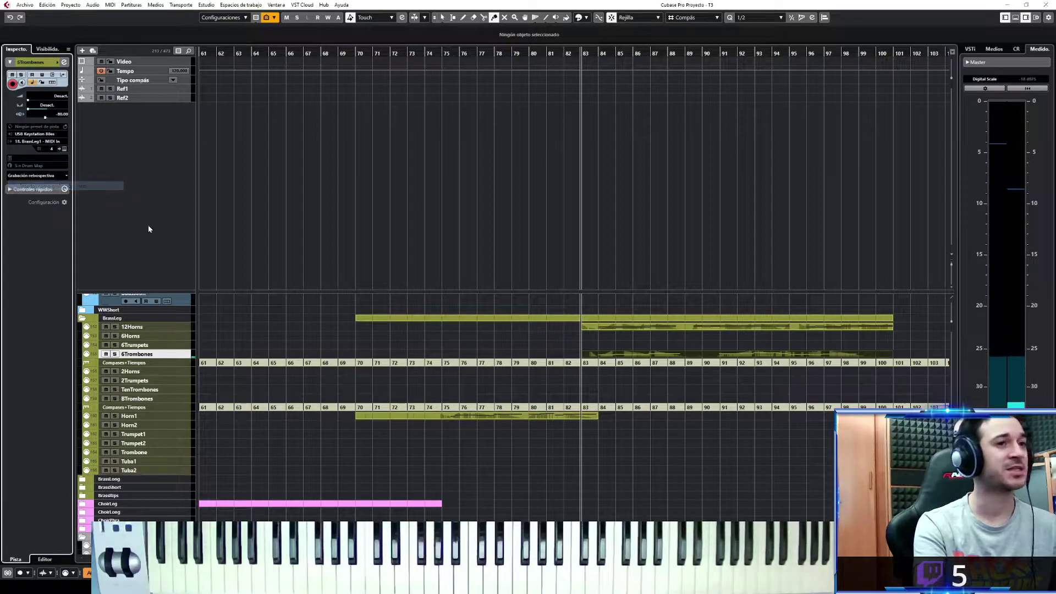
{"action": "key", "text": "ctrl+e"}
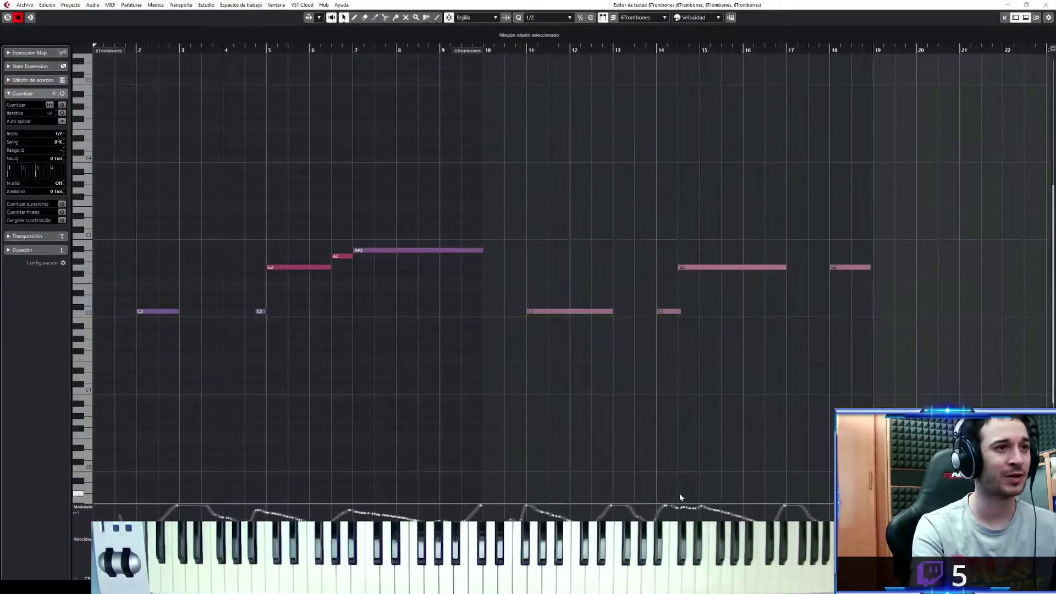
{"action": "left_click", "coordinate": [1003, 18]}
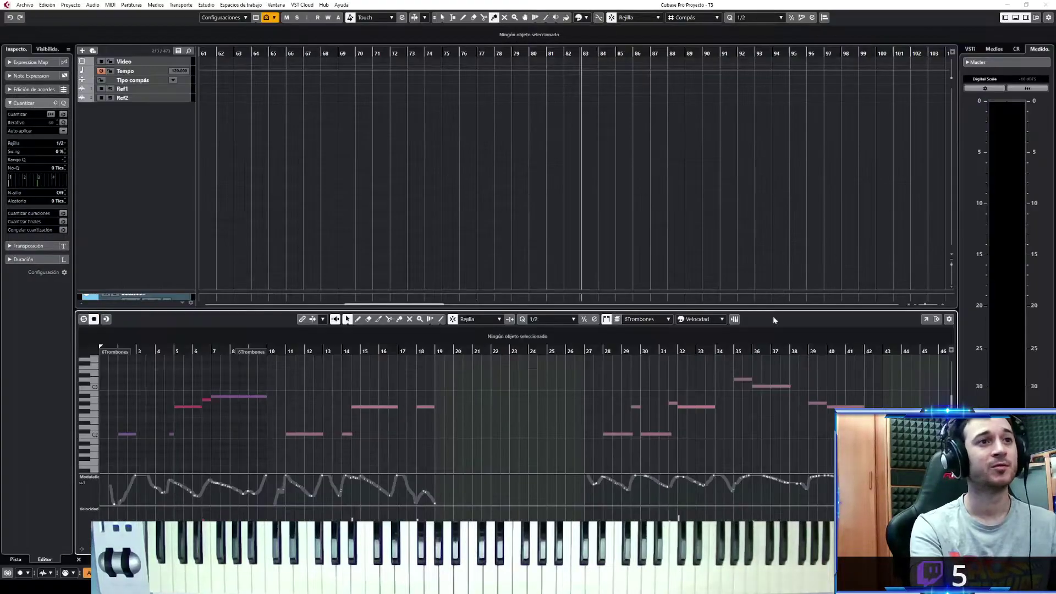
{"action": "left_click", "coordinate": [1015, 17]}
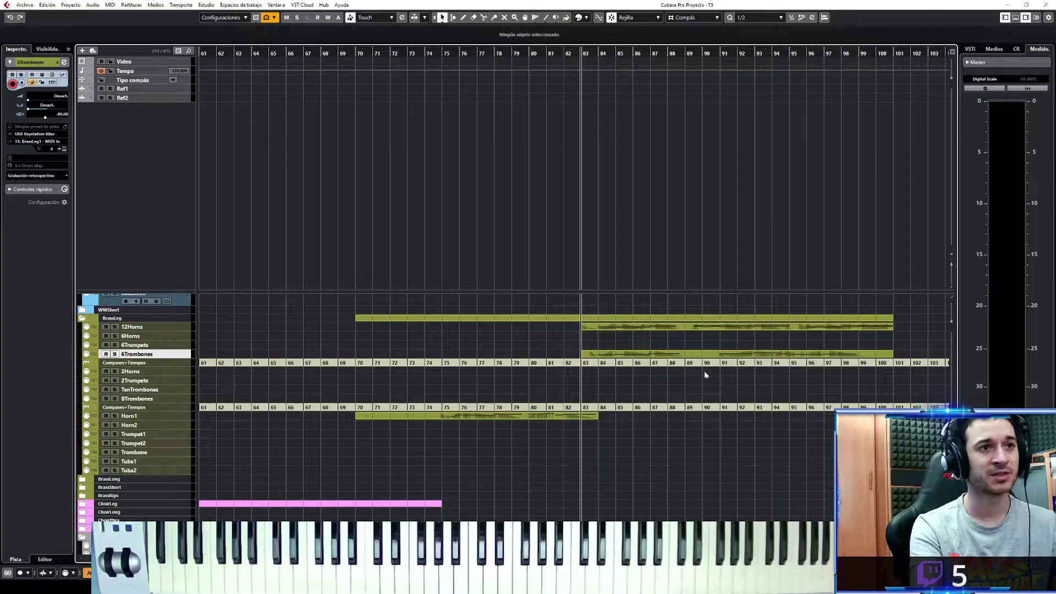
Open the 6Trombones part in the editor, quantize all its notes to 1/2 and audition them
{"action": "double_click", "coordinate": [700, 355]}
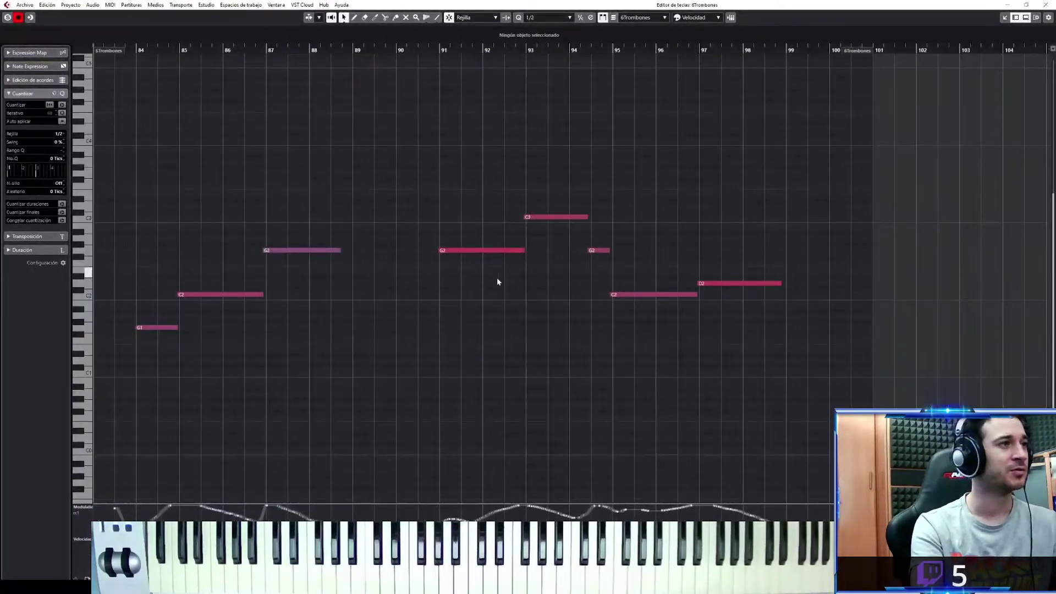
{"action": "left_click_drag", "start_coordinate": [758, 145], "coordinate": [177, 334]}
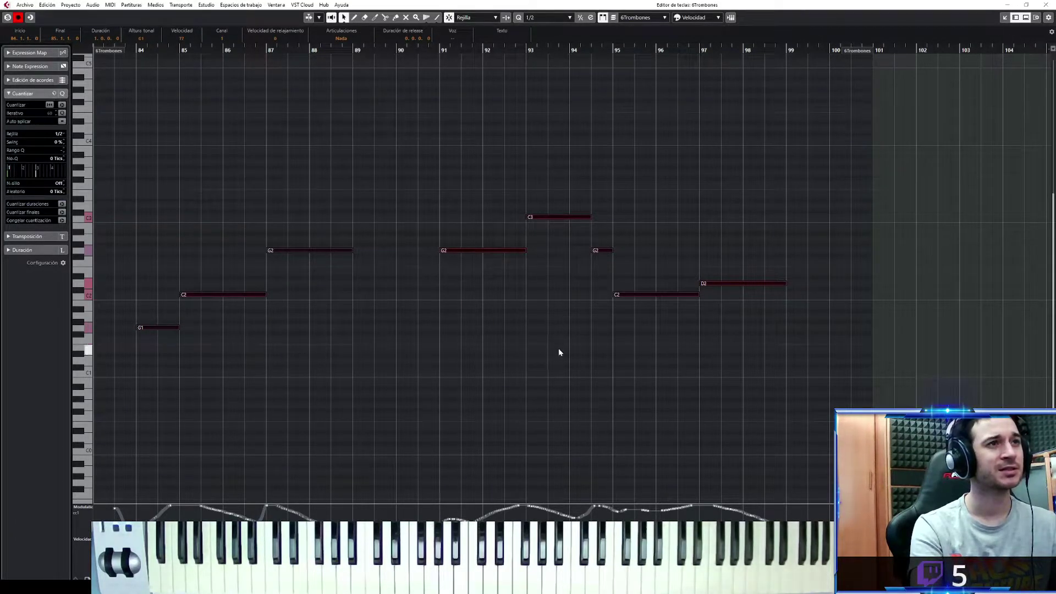
{"action": "key", "text": "space"}
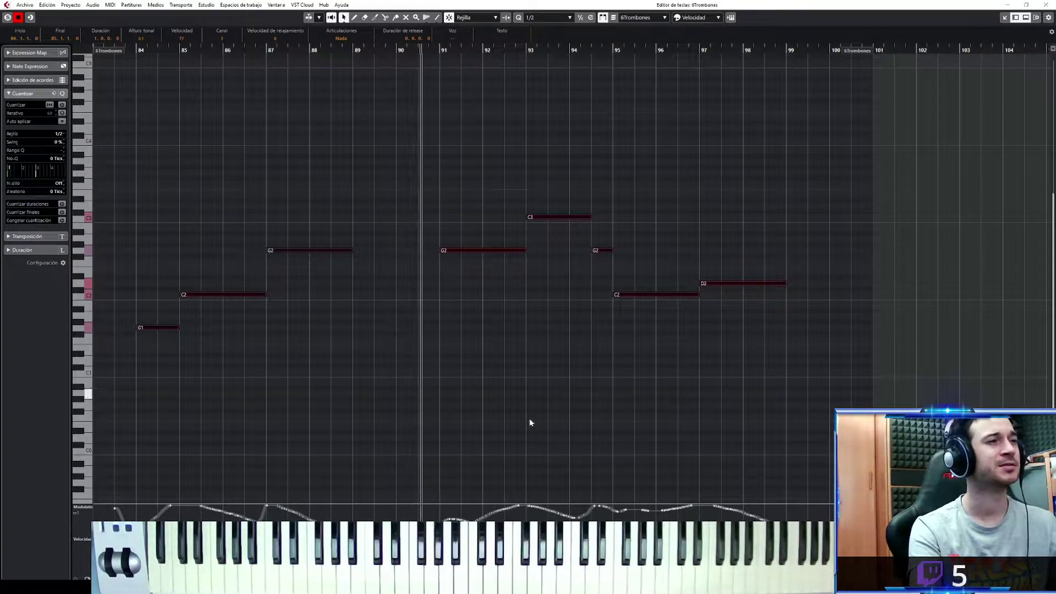
Scale the 6Trombones modulation curve across bars 93–97, audition the phrase and close the editor
{"action": "left_click_drag", "start_coordinate": [596, 527], "coordinate": [530, 489]}
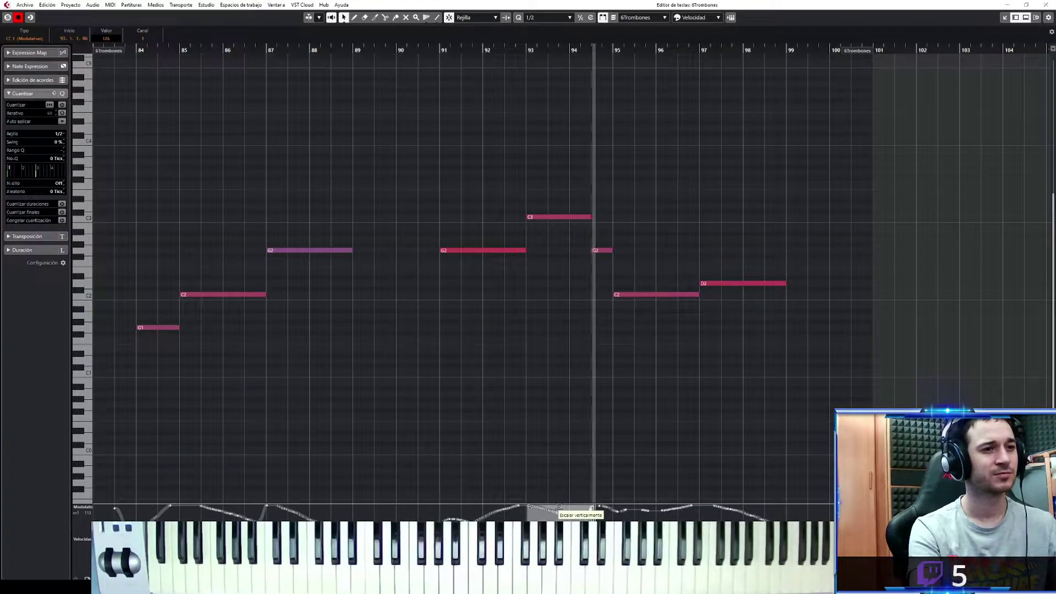
{"action": "key", "text": "space"}
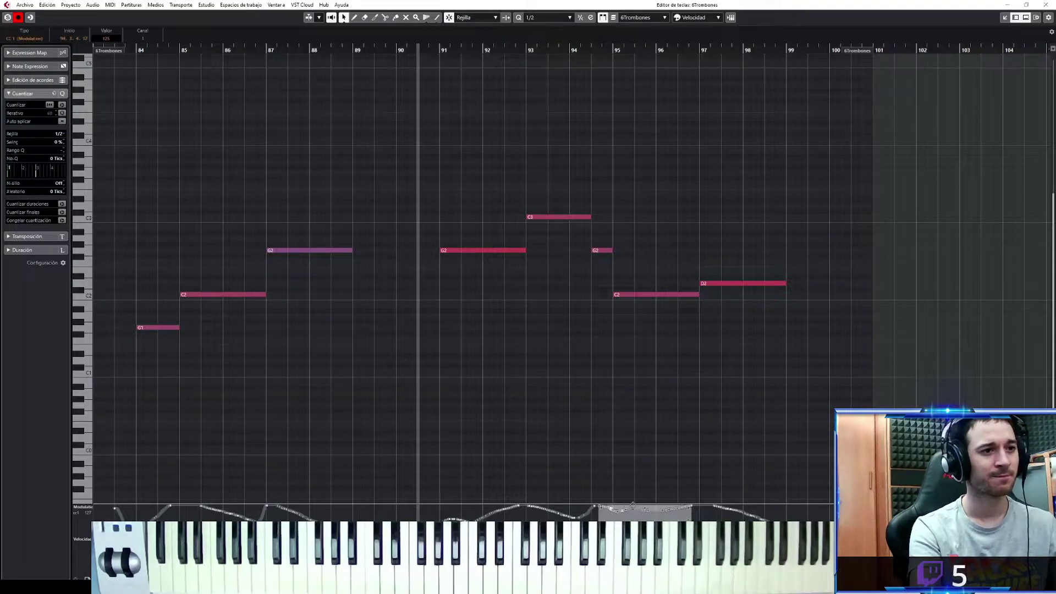
{"action": "key", "text": "space"}
{"action": "left_click_drag", "start_coordinate": [588, 51], "coordinate": [591, 72]}
{"action": "key", "text": "space"}
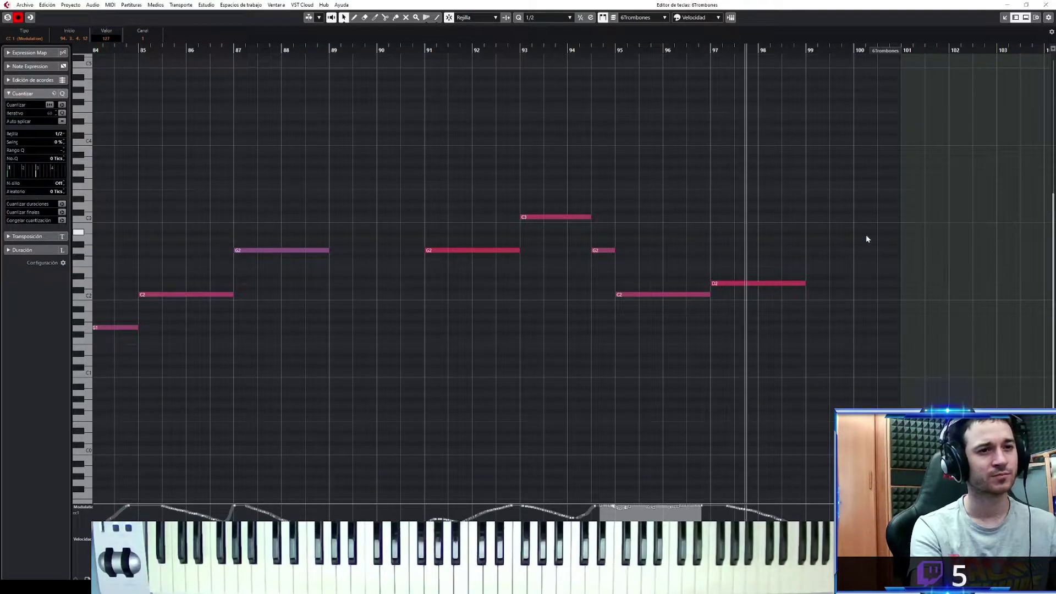
{"action": "left_click", "coordinate": [1005, 18]}
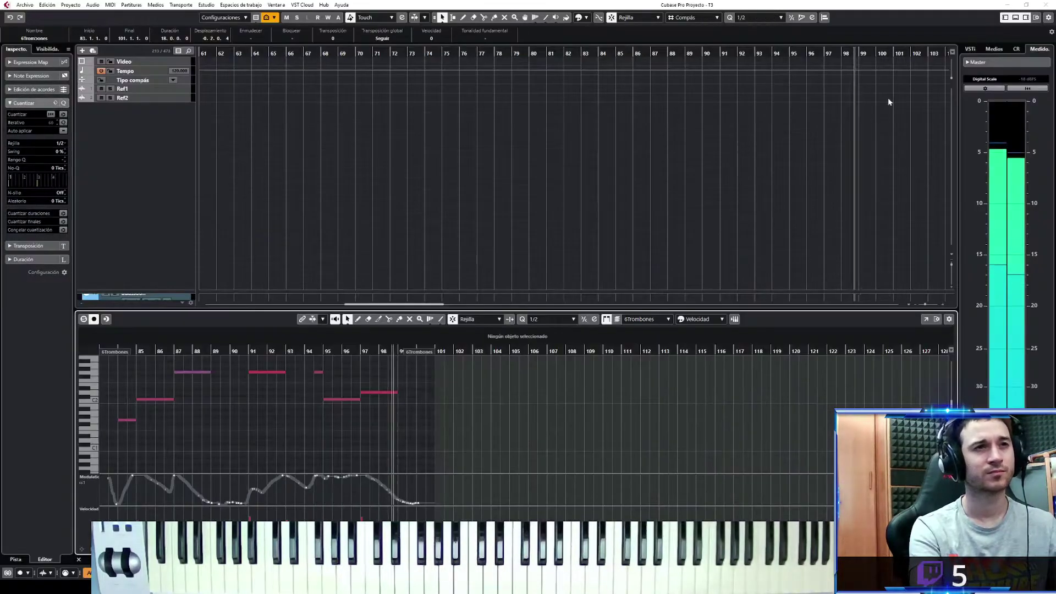
{"action": "left_click", "coordinate": [1016, 18]}
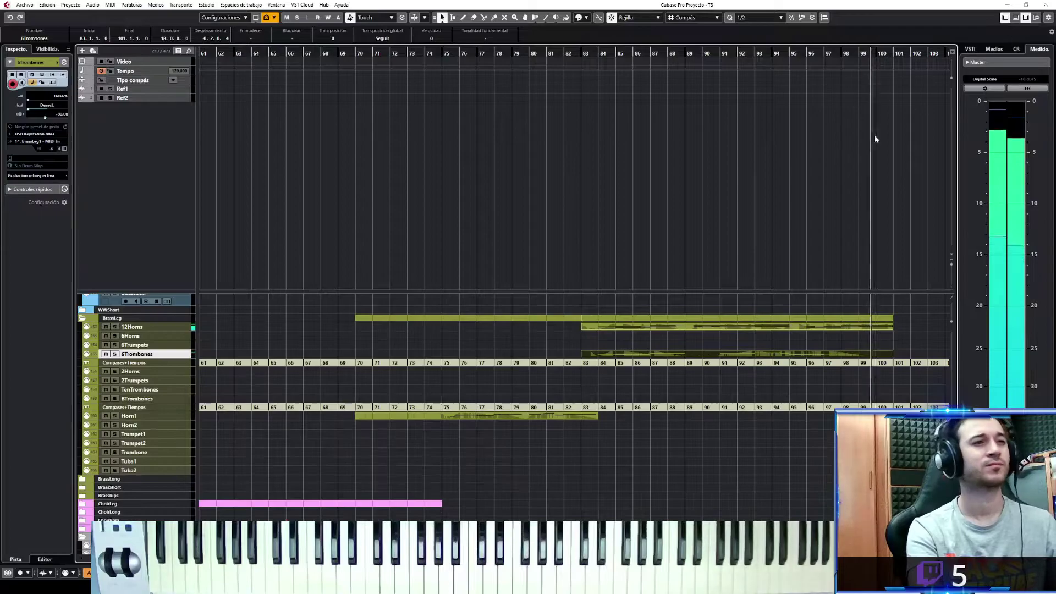
{"action": "key", "text": "space"}
Perform the 6Trumpets line over playback from bar 83 to bar 101 and insert it from the retrospective recording
{"action": "left_click", "coordinate": [580, 53]}
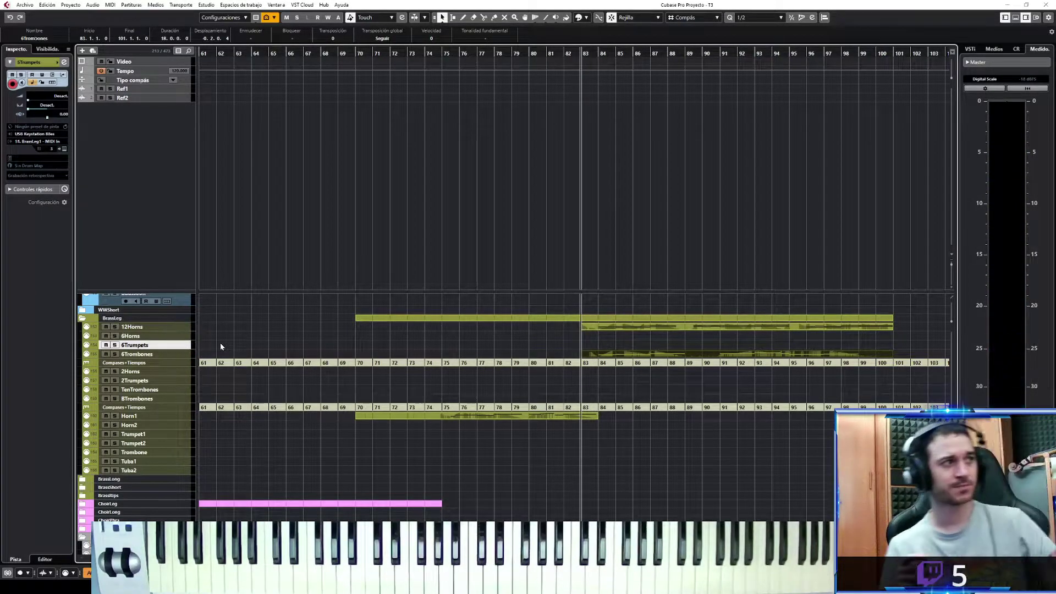
{"action": "key", "text": "space"}
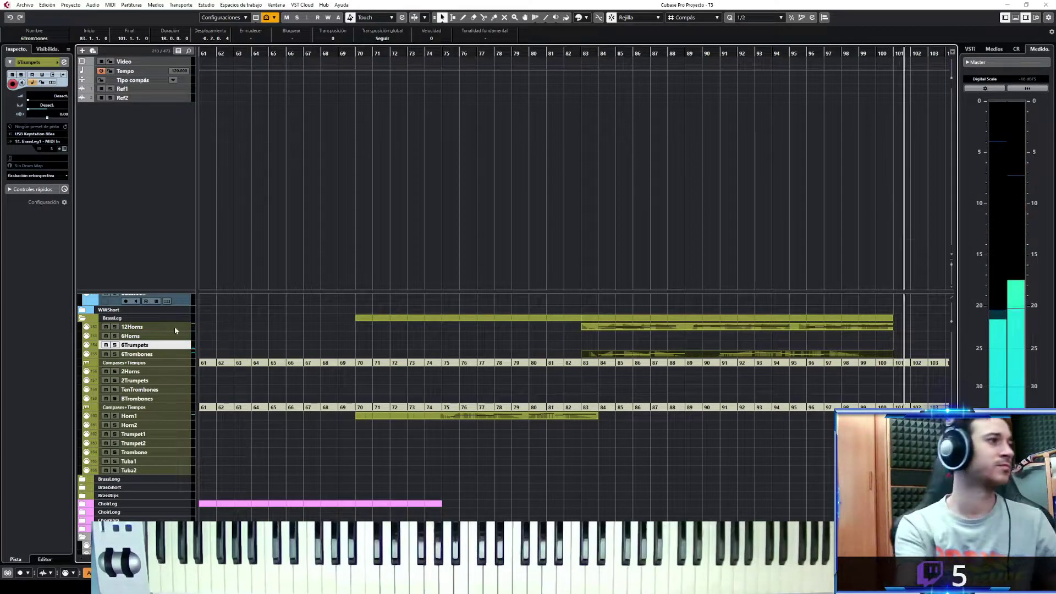
{"action": "key", "text": "space"}
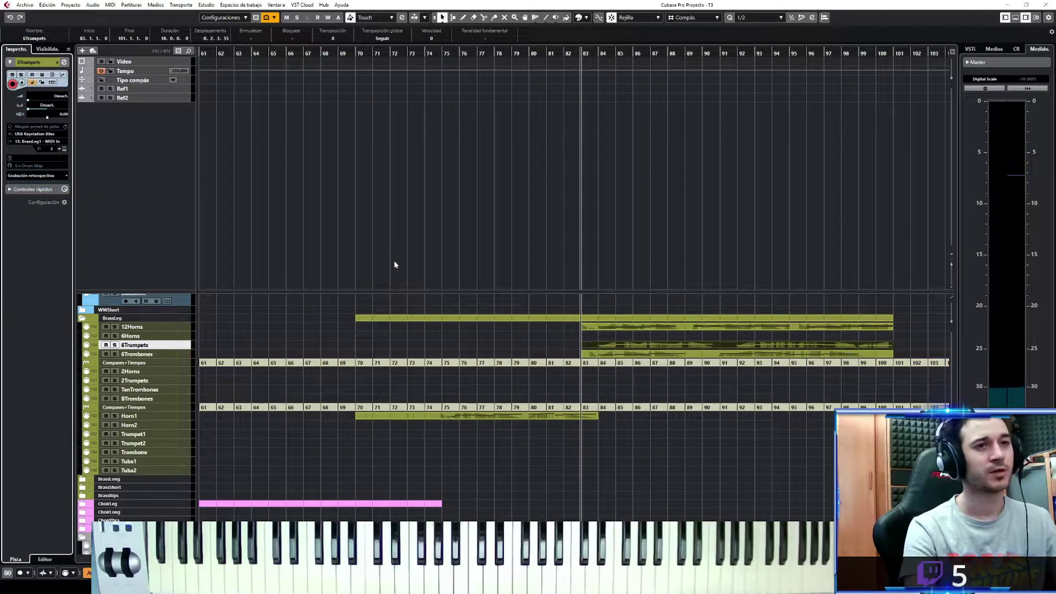
Open the 6Trumpets part in the editor, quantize all its notes to 1/2 and close the editor
{"action": "key", "text": "Return"}
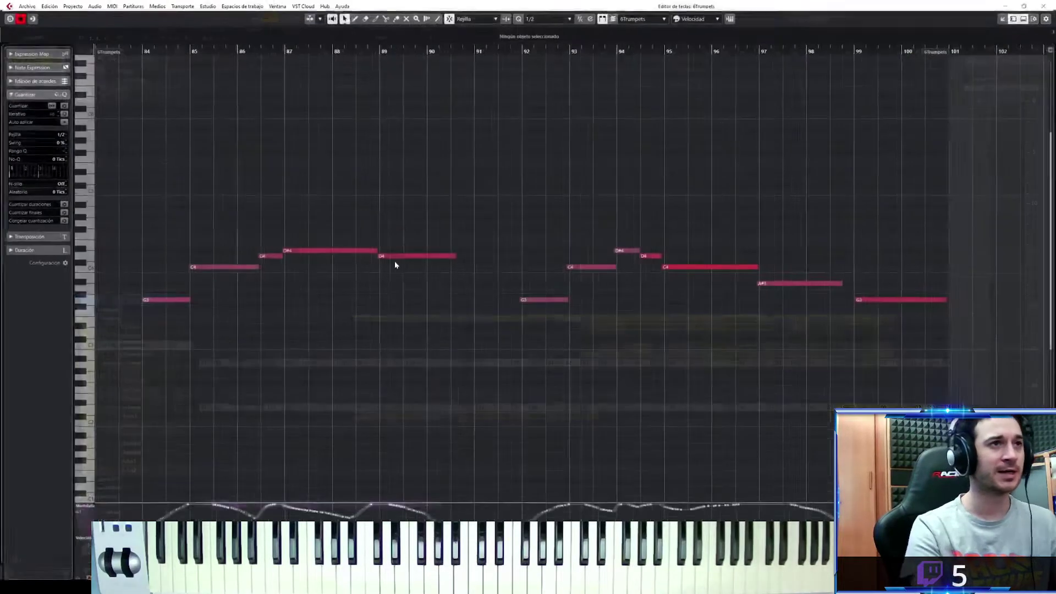
{"action": "left_click_drag", "start_coordinate": [984, 141], "coordinate": [147, 397]}
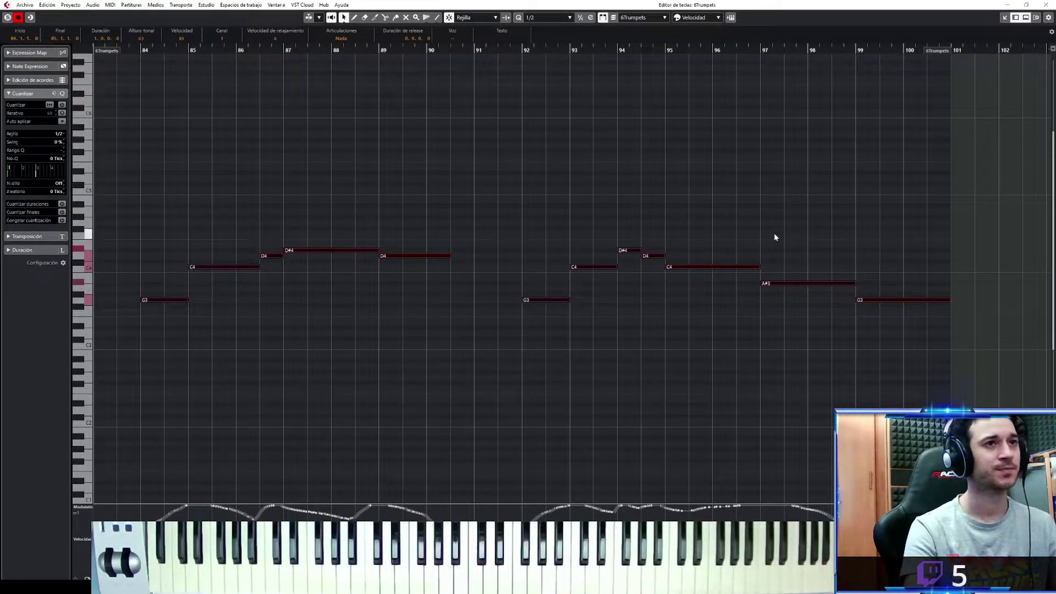
{"action": "left_click", "coordinate": [1006, 18]}
{"action": "left_click", "coordinate": [1016, 18]}
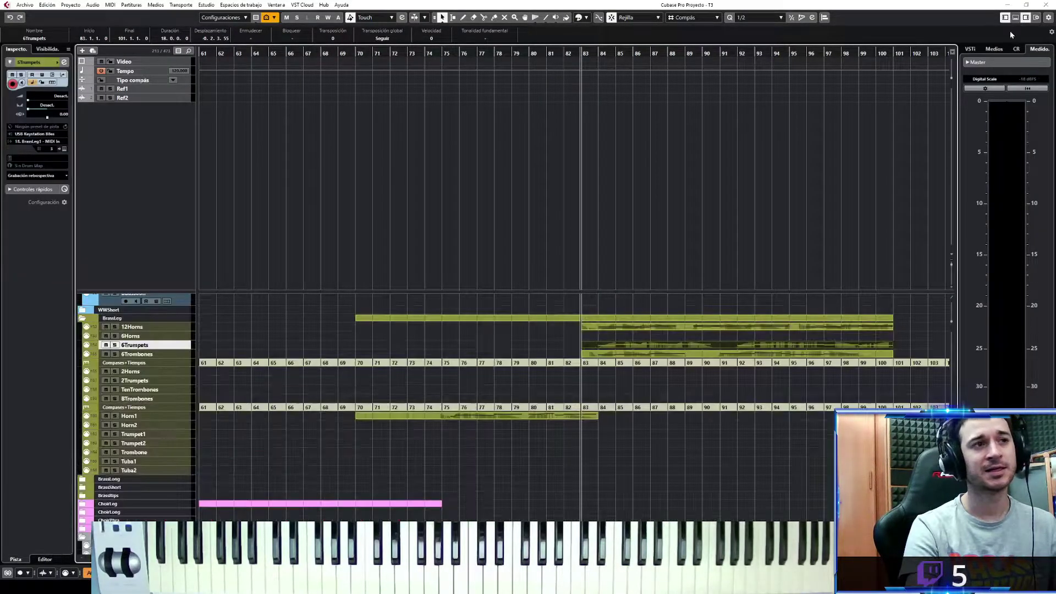
Check the arrangement's duration with the ruler in seconds and return the ruler to bars and beats
{"action": "right_click", "coordinate": [686, 55]}
{"action": "left_click", "coordinate": [917, 74]}
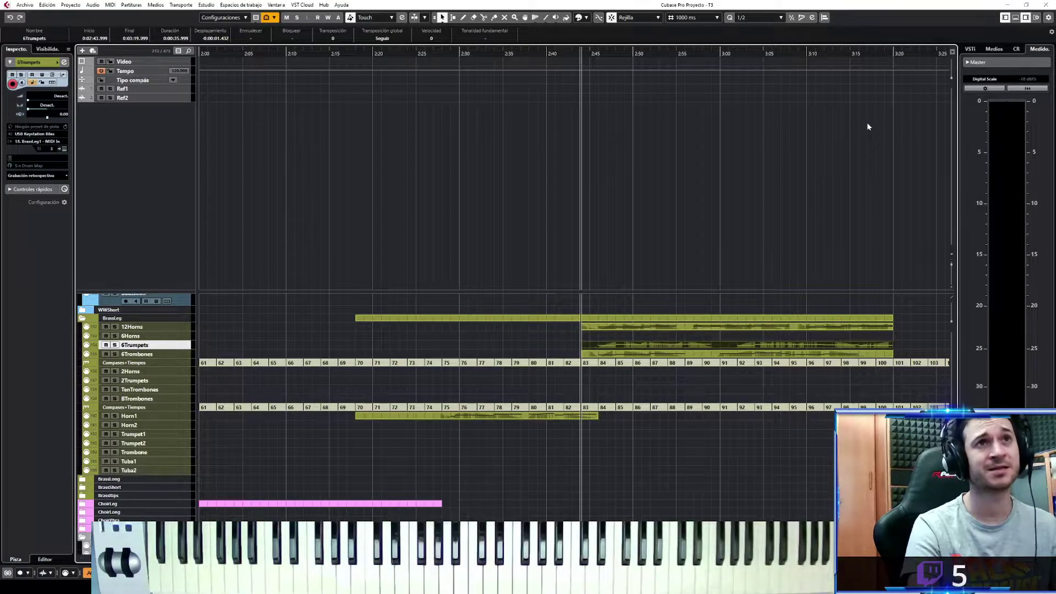
{"action": "right_click", "coordinate": [751, 54]}
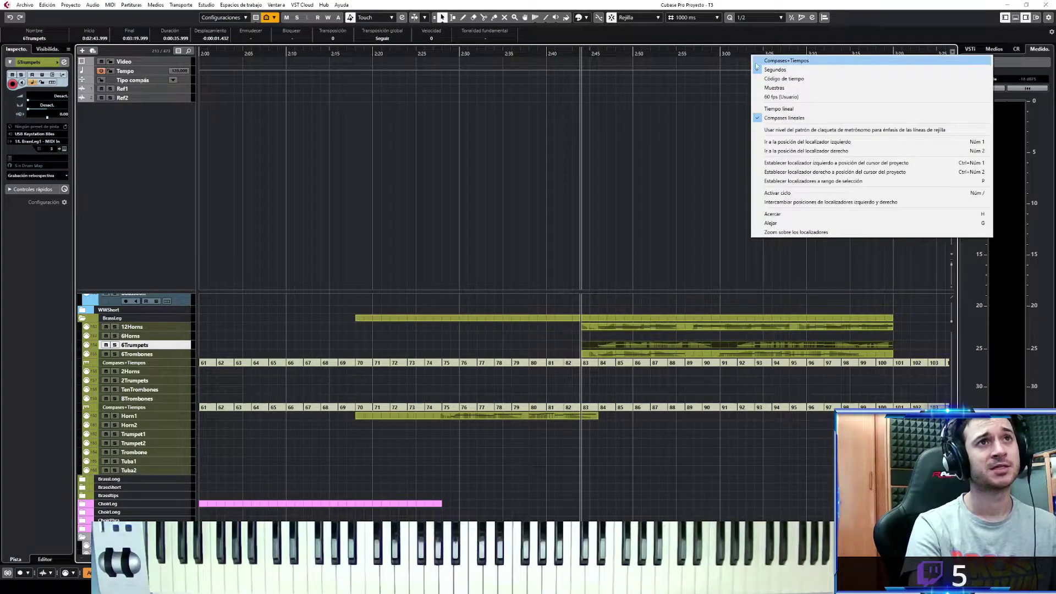
{"action": "left_click", "coordinate": [759, 67]}
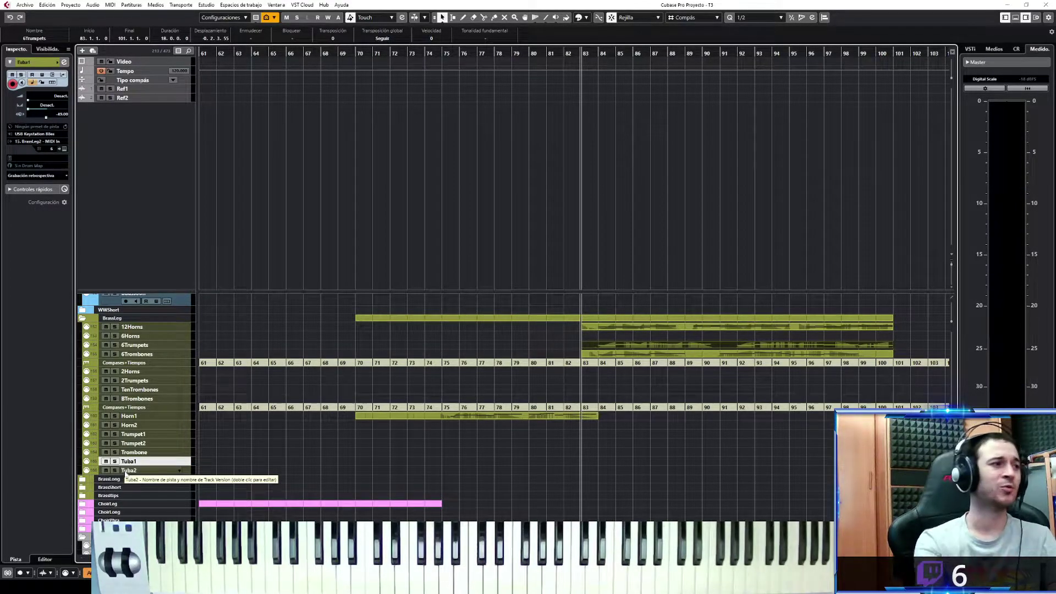
Perform the Ensemble part of the Taikos folder over playback and insert it across bars 84–100 from the retrospective recording
{"action": "scroll", "coordinate": [282, 484], "scroll_direction": "down", "scroll_amount": 5}
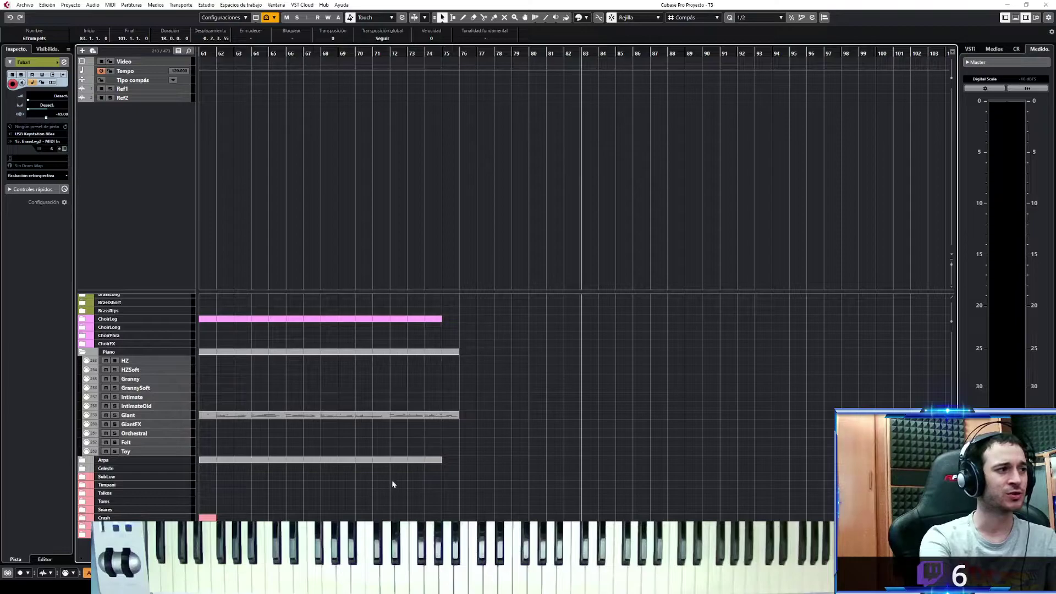
{"action": "left_click", "coordinate": [83, 492]}
{"action": "left_click", "coordinate": [191, 502]}
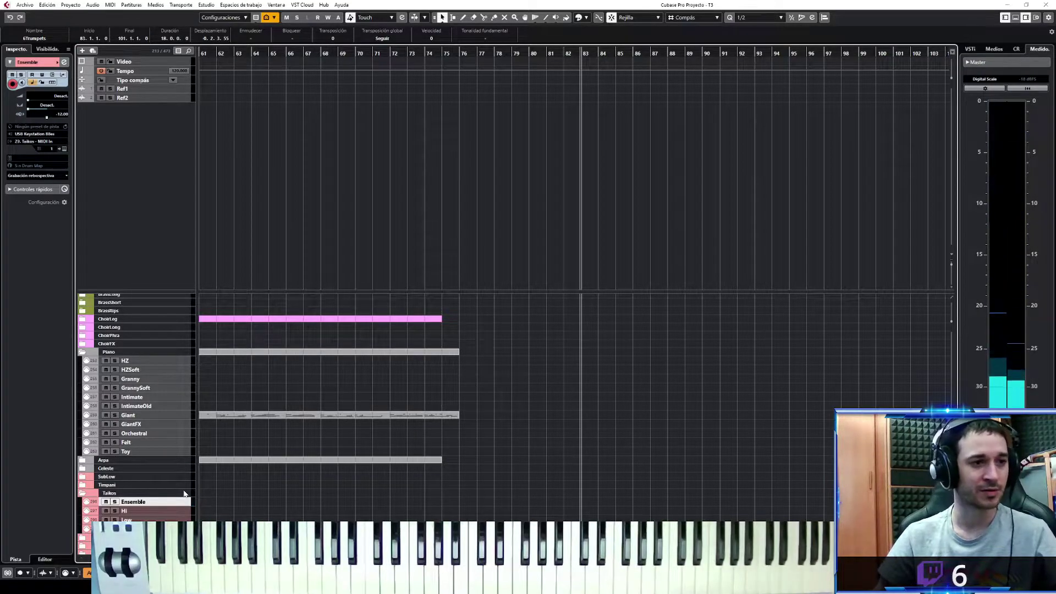
{"action": "scroll", "coordinate": [570, 411], "scroll_direction": "up", "scroll_amount": 8}
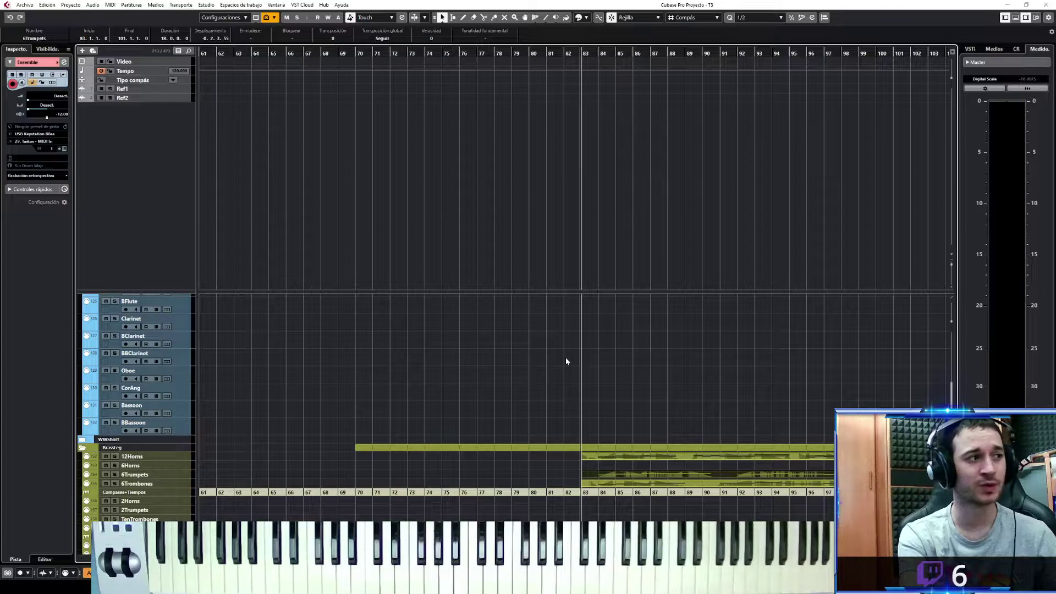
{"action": "scroll", "coordinate": [564, 355], "scroll_direction": "down", "scroll_amount": 8}
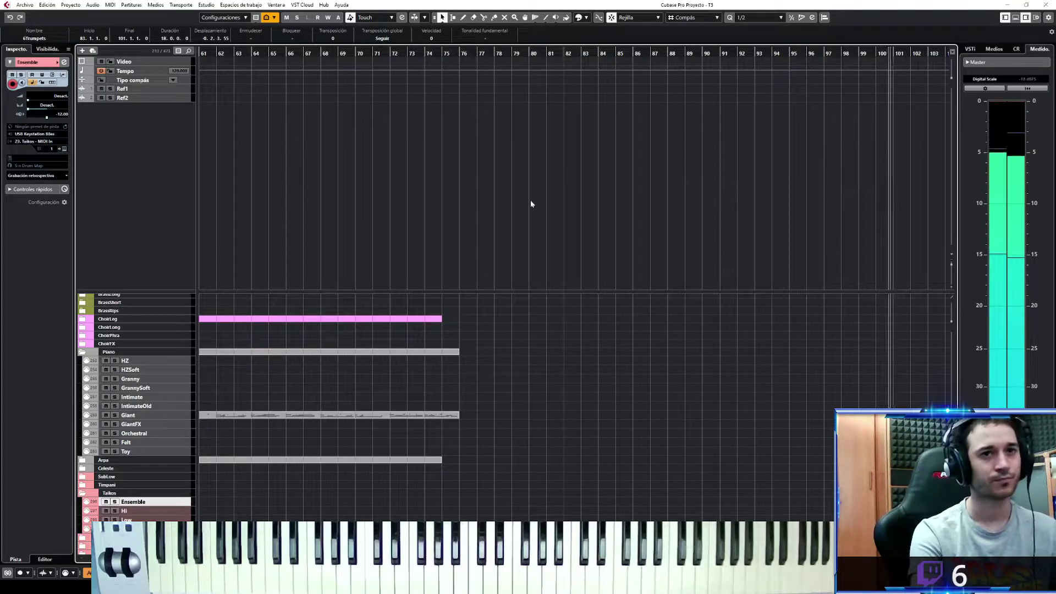
{"action": "left_click", "coordinate": [26, 176]}
{"action": "left_click", "coordinate": [33, 185]}
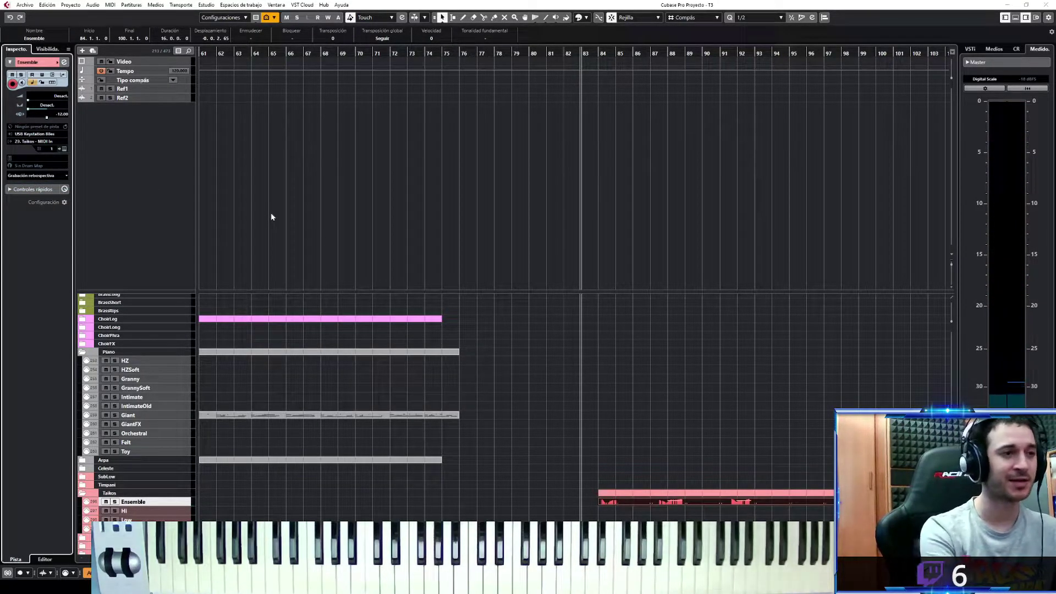
Delete the stray D1 note just before bar 89 in the Taikos Ensemble part
{"action": "key", "text": "ctrl+e"}
{"action": "left_click_drag", "start_coordinate": [424, 329], "coordinate": [324, 345]}
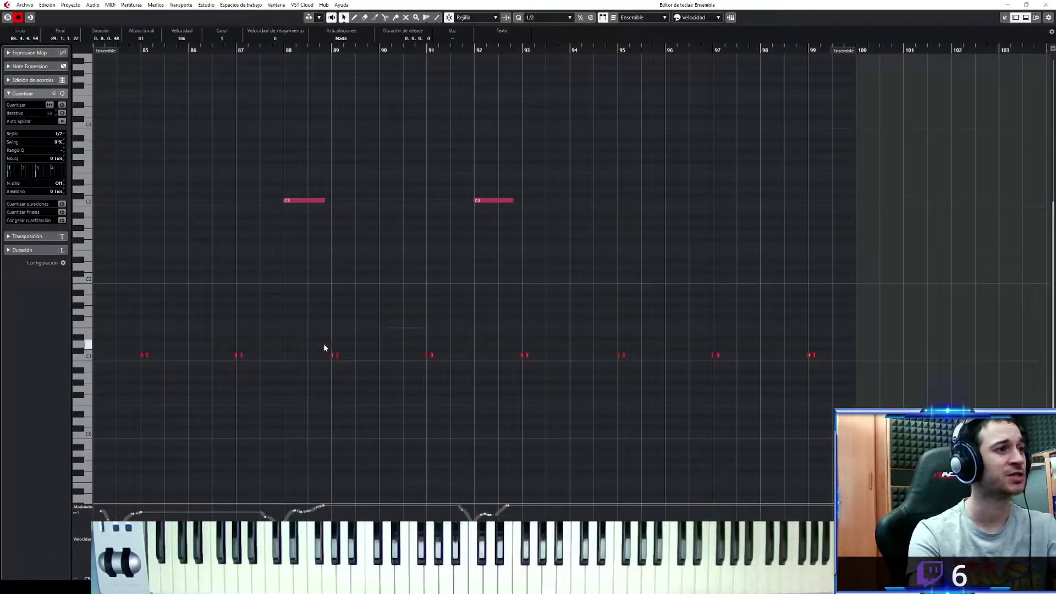
{"action": "key", "text": "Delete"}
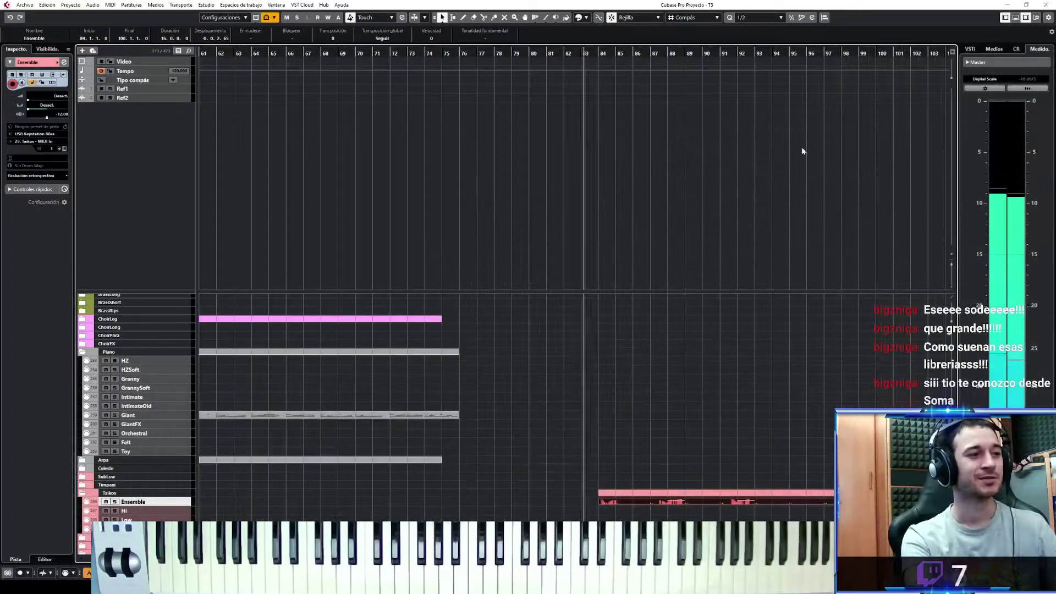
Collapse the Taikos folder, expand the Timpani folder and select its Hard track with playback stopped
{"action": "scroll", "coordinate": [456, 339], "scroll_direction": "down", "scroll_amount": 2}
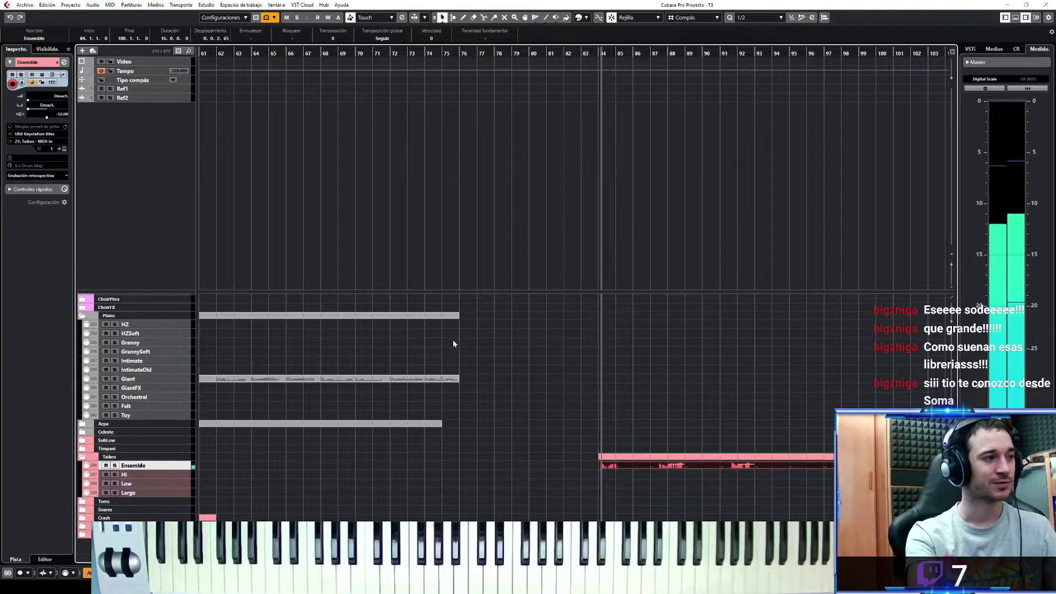
{"action": "left_click", "coordinate": [81, 457]}
{"action": "left_click", "coordinate": [82, 485]}
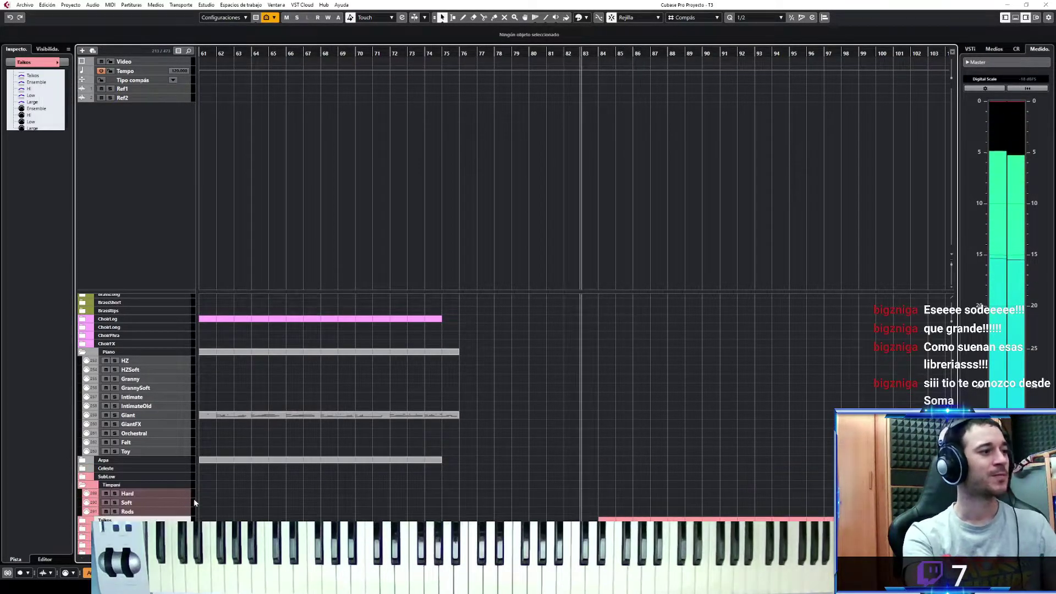
{"action": "key", "text": "space"}
{"action": "left_click", "coordinate": [263, 493]}
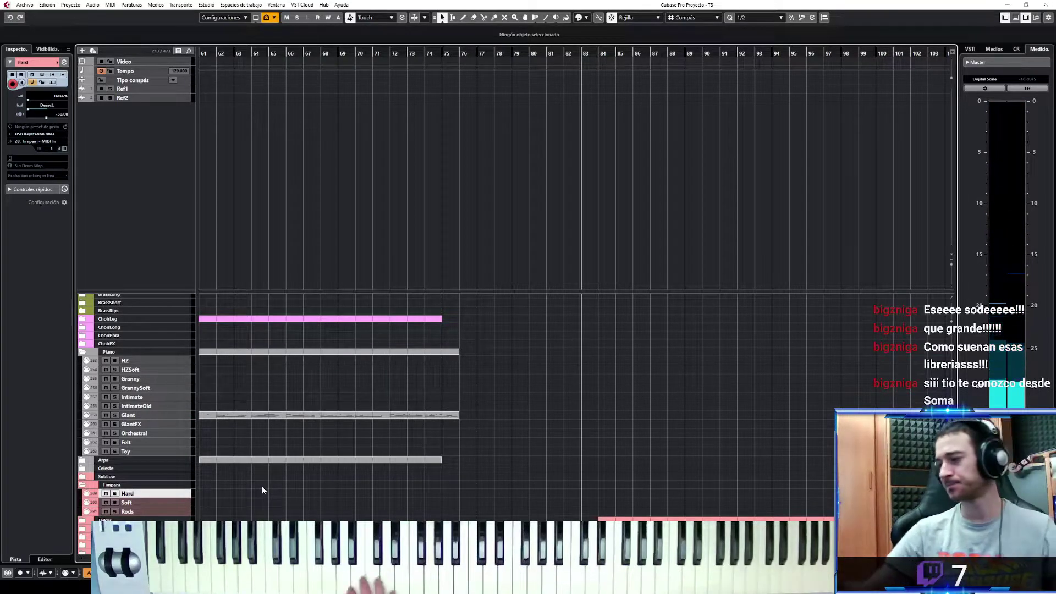
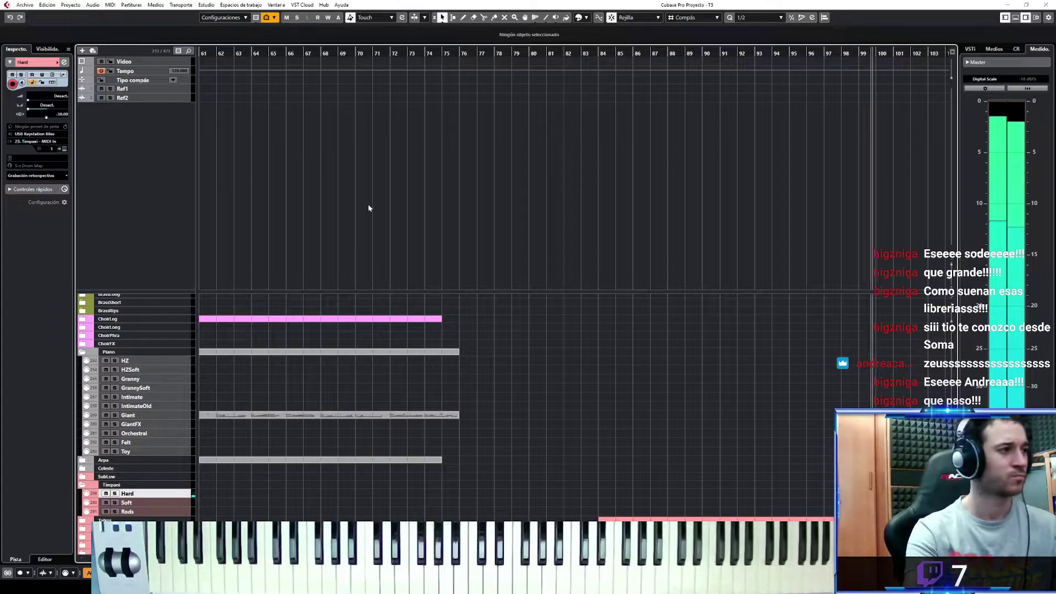
Insert the retrospective take on the timpani Hard track as a linear recording and open it in the key editor
{"action": "left_click", "coordinate": [13, 176]}
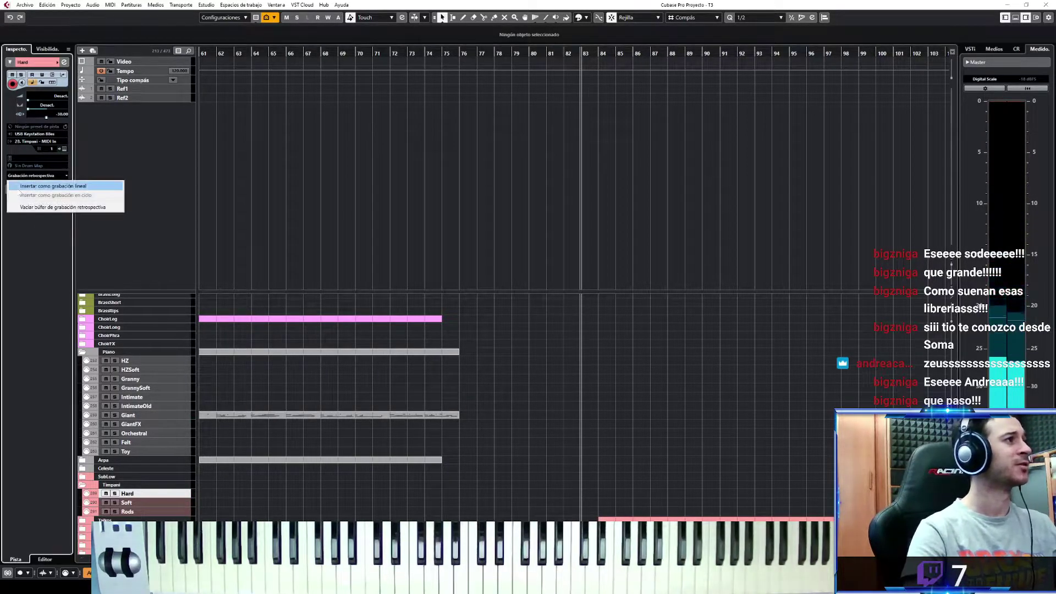
{"action": "left_click", "coordinate": [10, 184]}
{"action": "key", "text": "Return"}
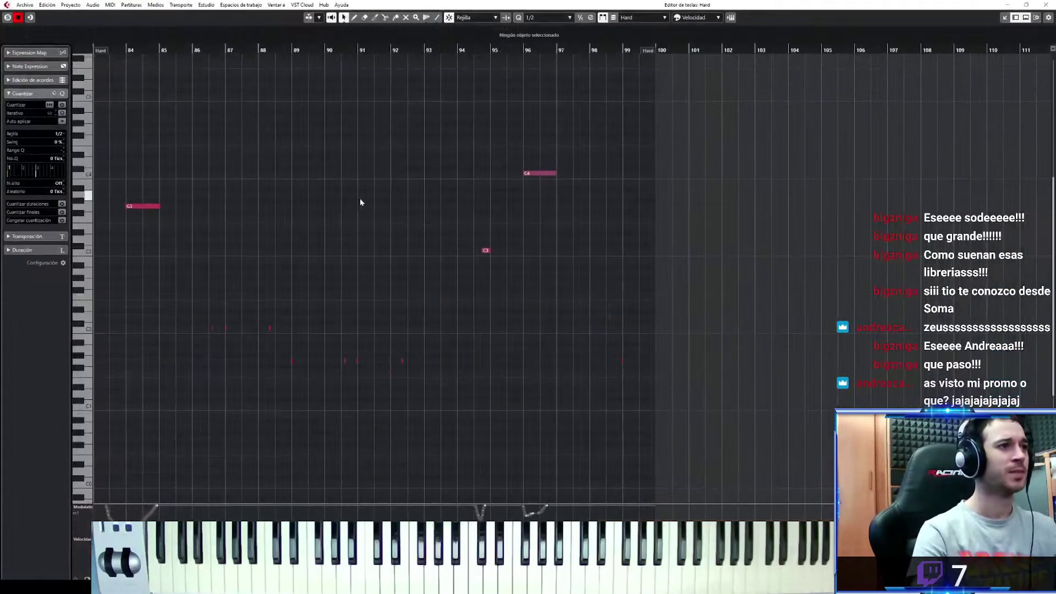
Quantize all the timpani notes to the 1/2 grid, play them back and return to the project window
{"action": "key", "text": "ctrl+a"}
{"action": "key", "text": "q"}
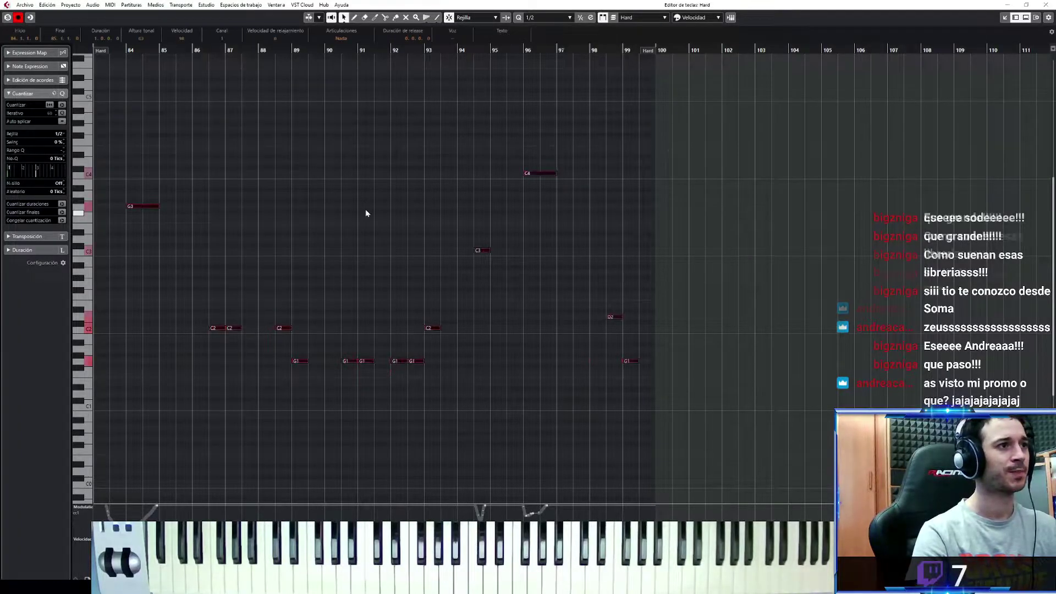
{"action": "key", "text": "space"}
{"action": "left_click", "coordinate": [383, 240]}
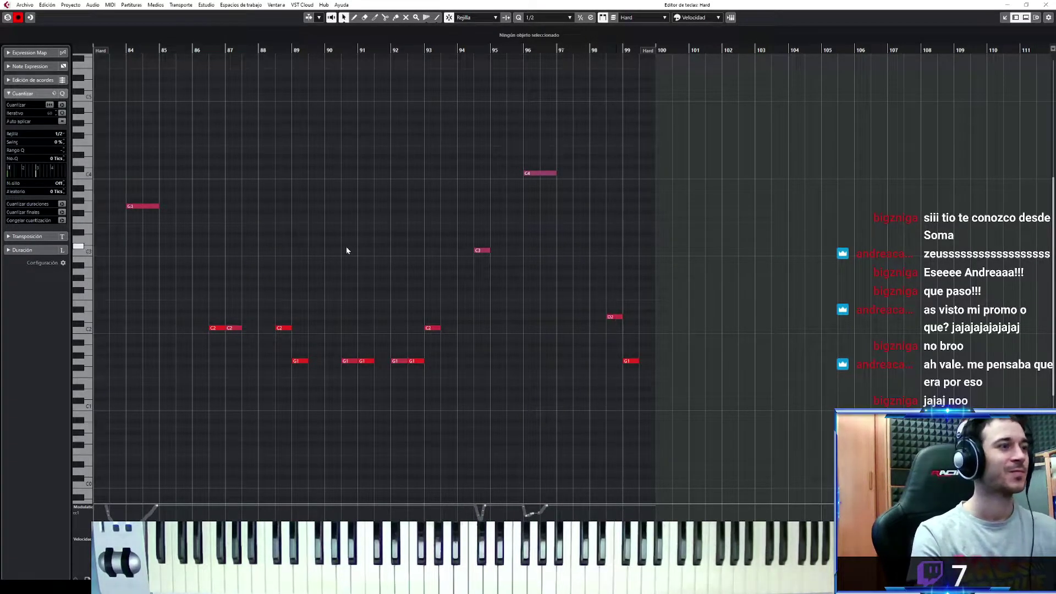
{"action": "left_click", "coordinate": [1006, 18]}
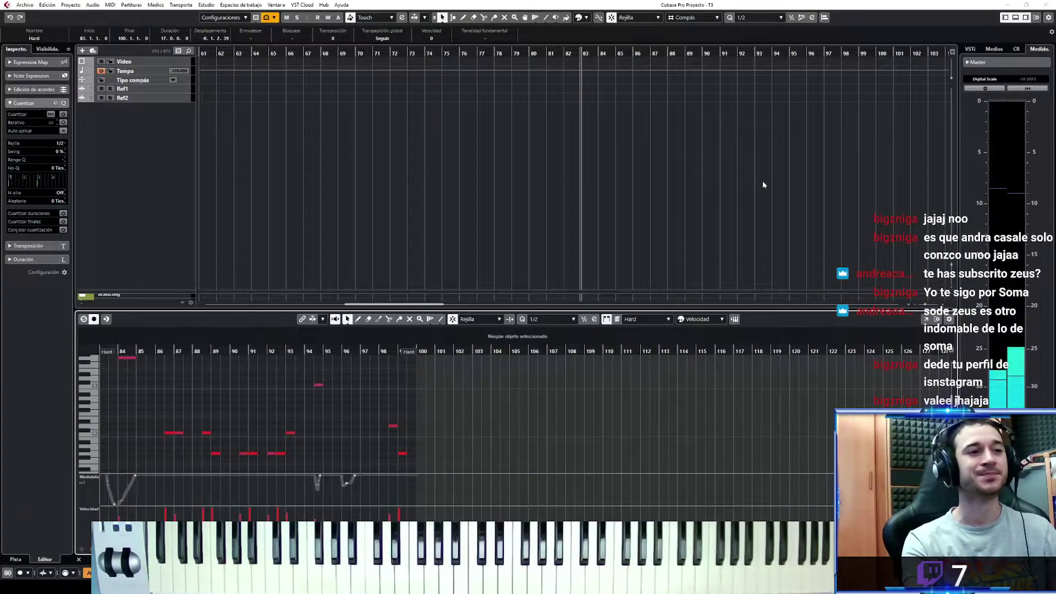
{"action": "left_click", "coordinate": [1015, 17]}
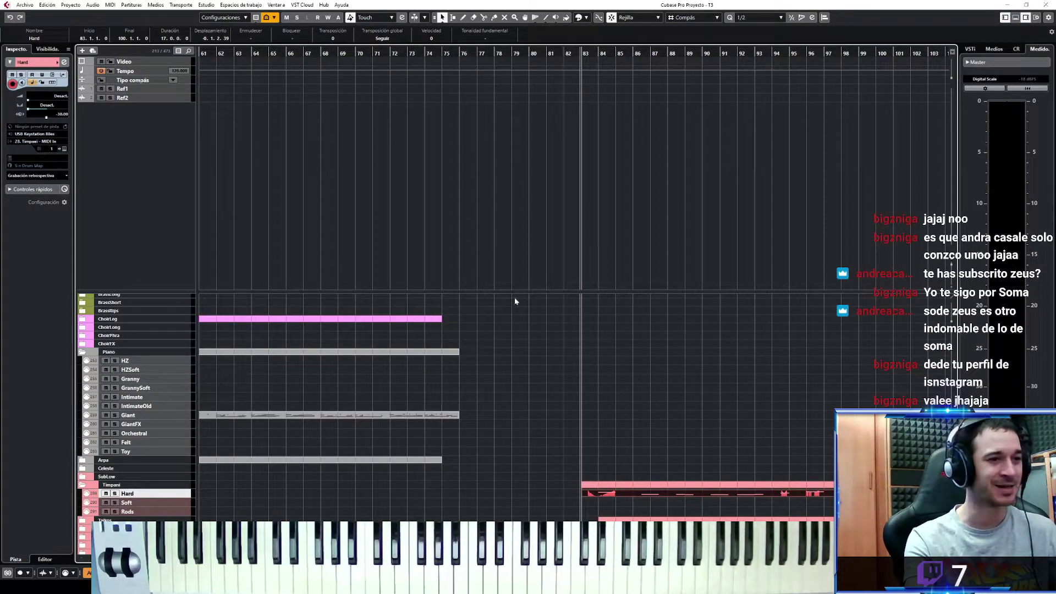
Capture a played performance on the Toms Ensemble track and open the new part in the key editor
{"action": "scroll", "coordinate": [512, 364], "scroll_direction": "down", "scroll_amount": 1}
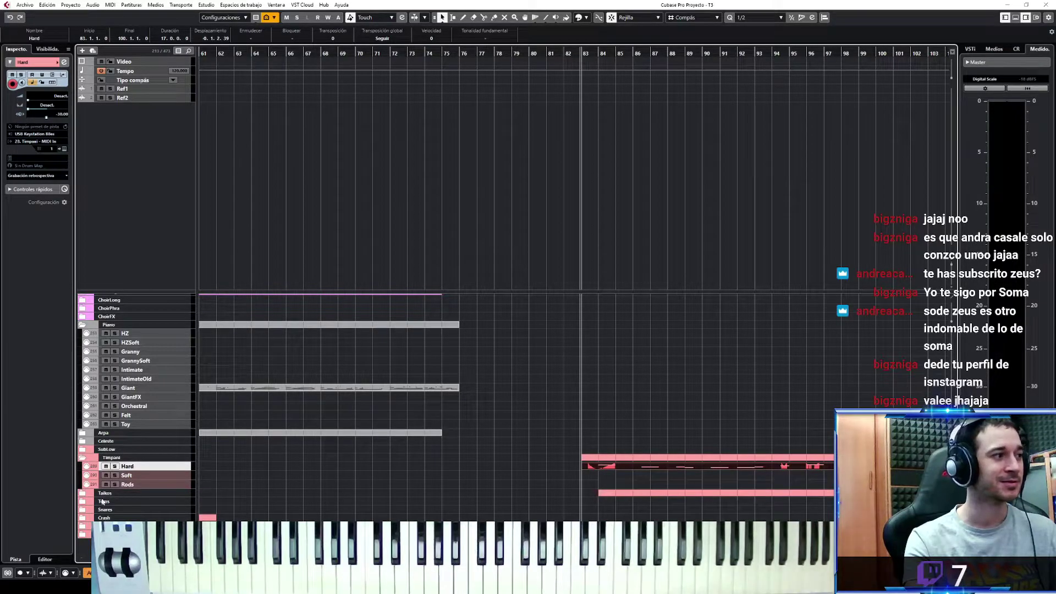
{"action": "left_click", "coordinate": [178, 518]}
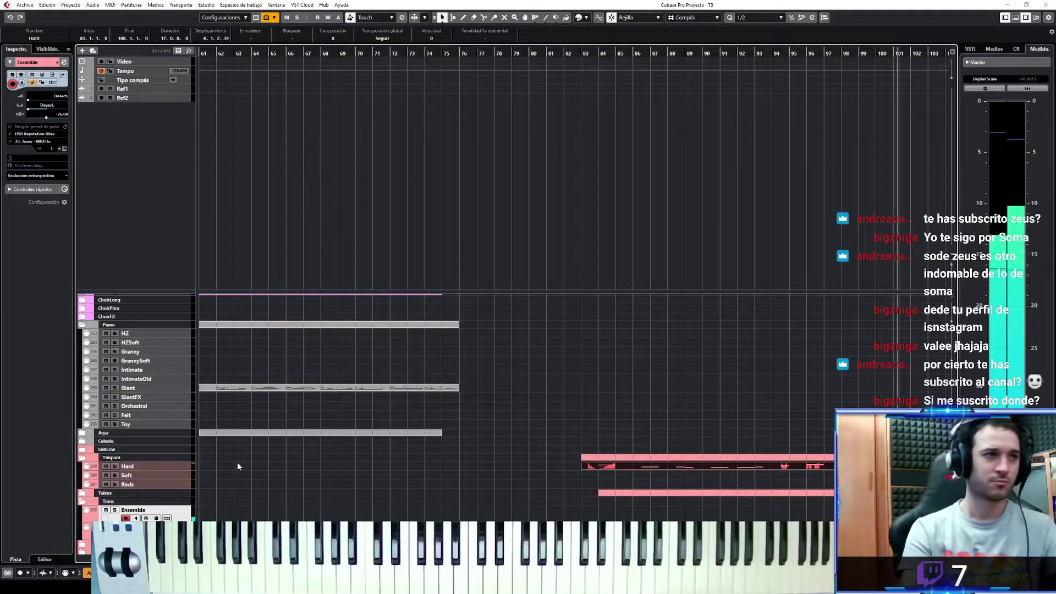
{"action": "key", "text": "space"}
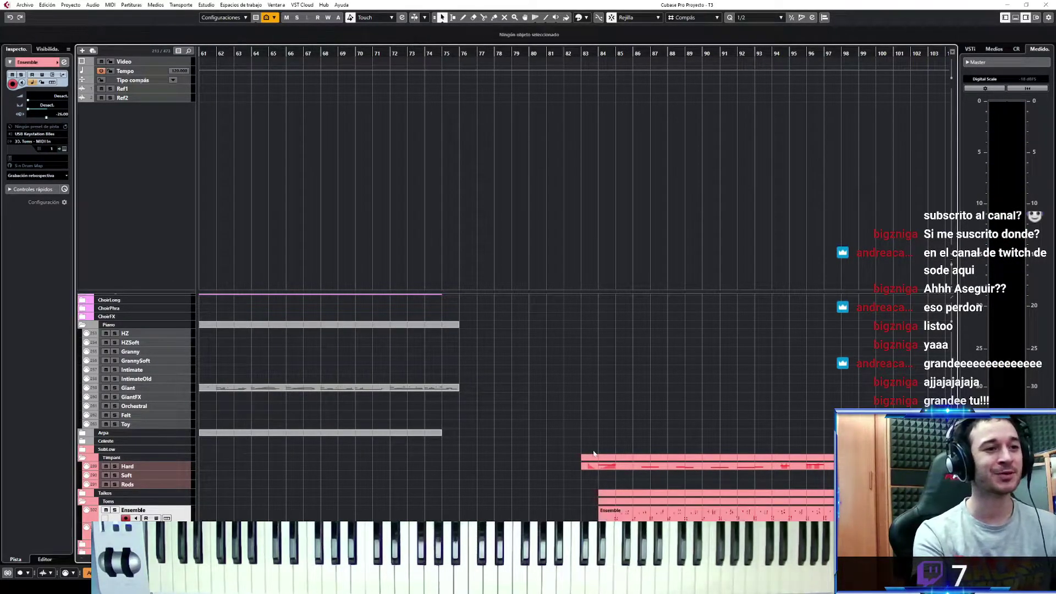
{"action": "double_click", "coordinate": [604, 496]}
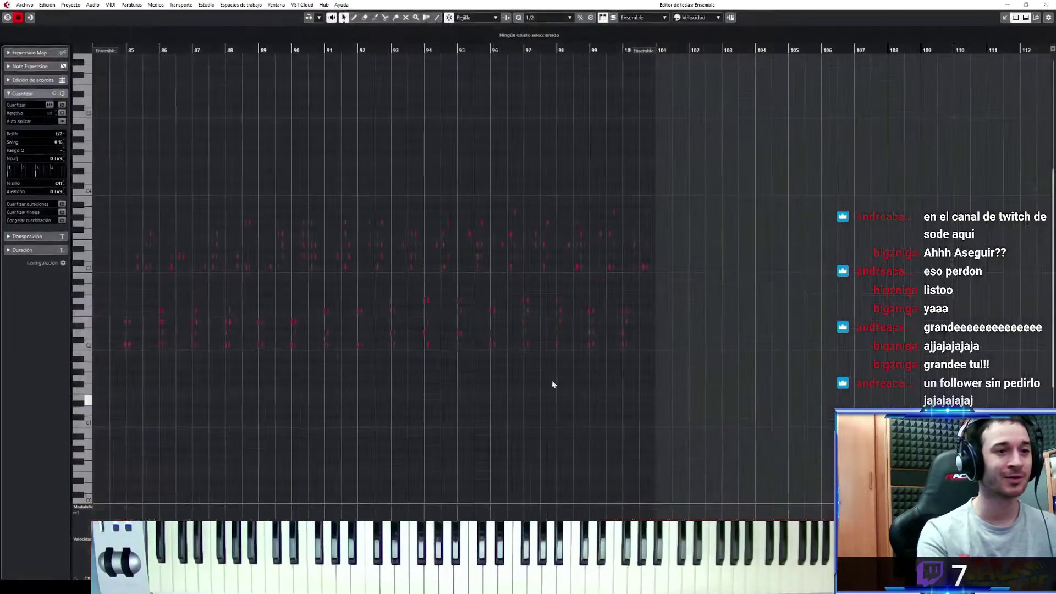
Select all the toms notes and set the quantize value to 1/8
{"action": "left_click_drag", "start_coordinate": [776, 153], "coordinate": [159, 424]}
{"action": "key", "text": "h"}
{"action": "key", "text": "h"}
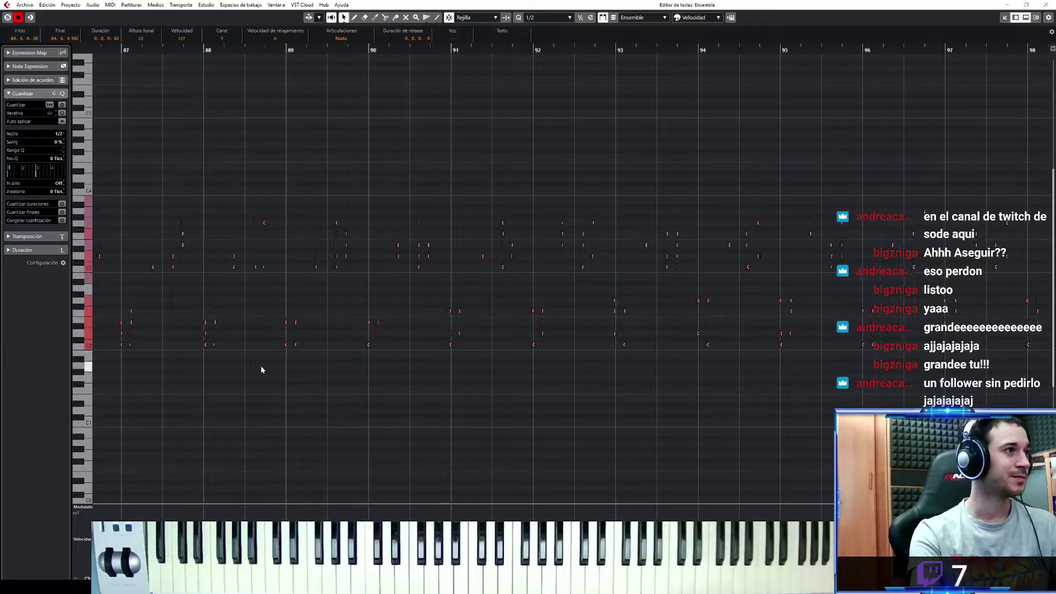
{"action": "left_click_drag", "start_coordinate": [253, 365], "coordinate": [612, 356]}
{"action": "key", "text": "g"}
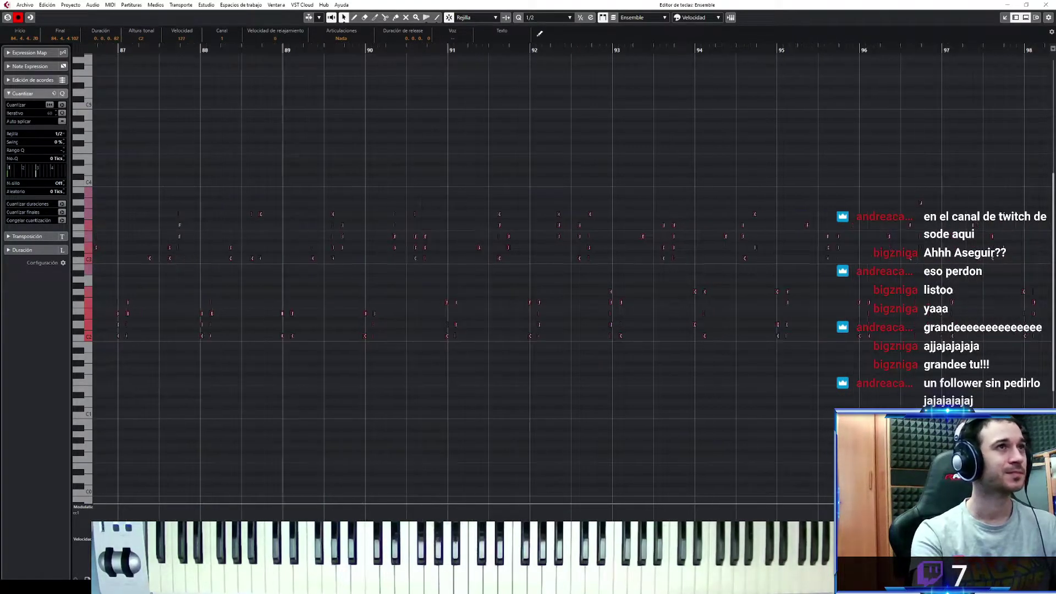
{"action": "left_click", "coordinate": [545, 18]}
{"action": "left_click", "coordinate": [548, 56]}
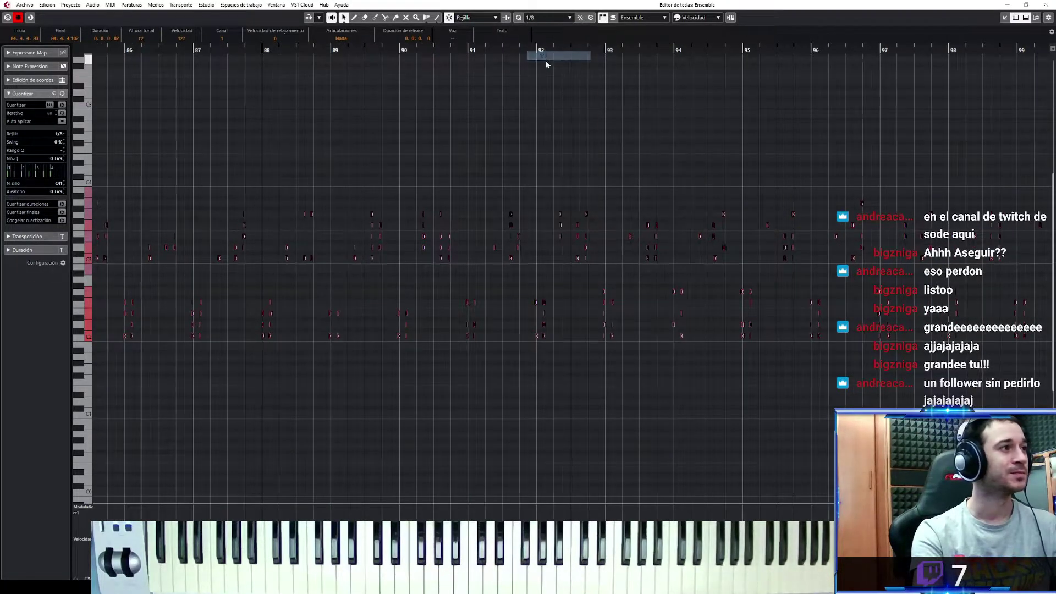
{"action": "key", "text": "g"}
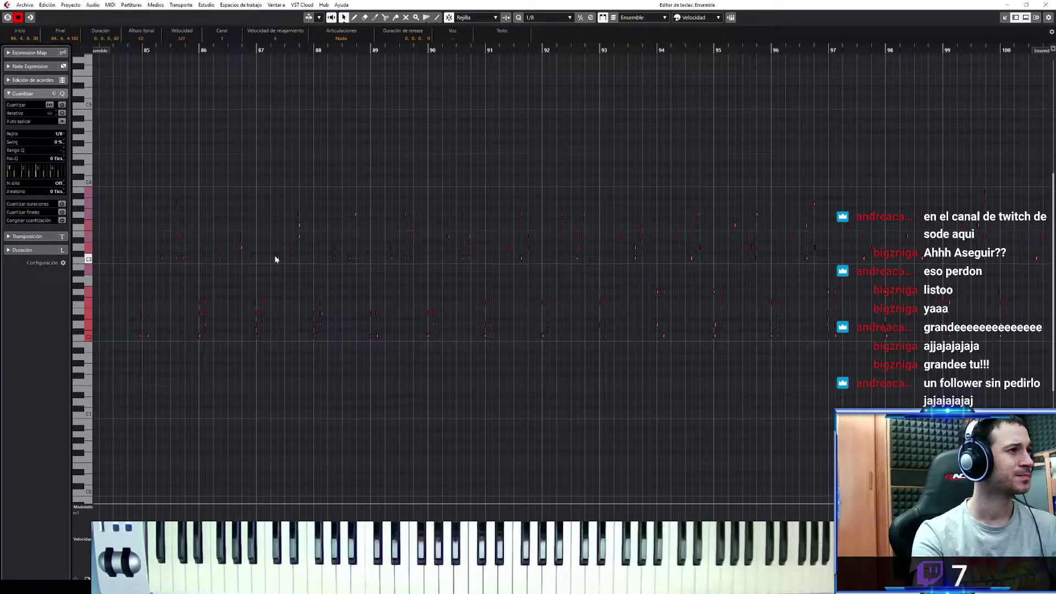
{"action": "key", "text": "g"}
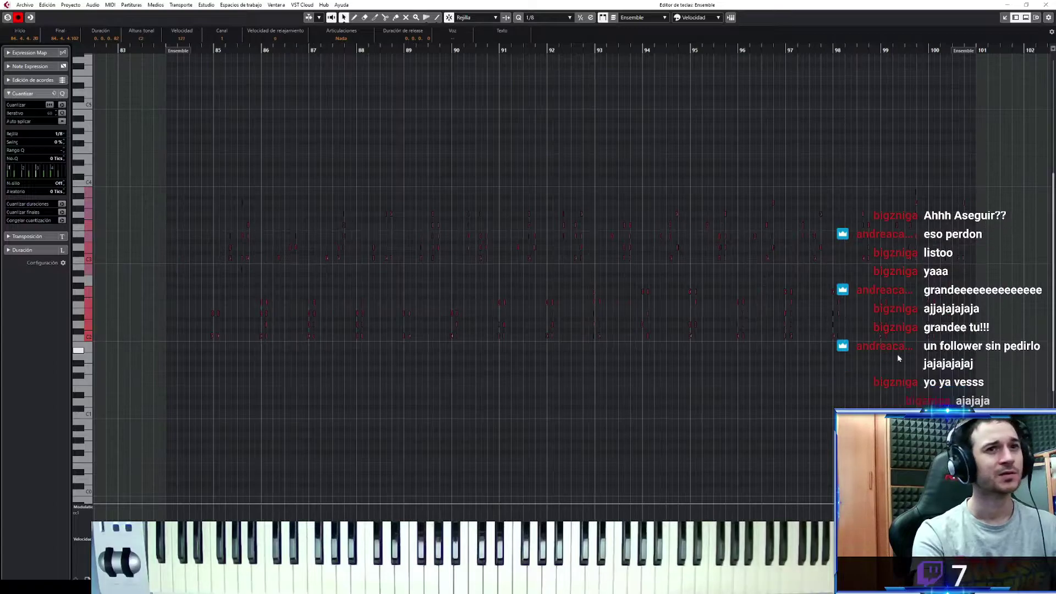
Try quantizing all the toms notes with 10 ticks of randomization and audition the part in solo
{"action": "left_click_drag", "start_coordinate": [980, 360], "coordinate": [190, 153]}
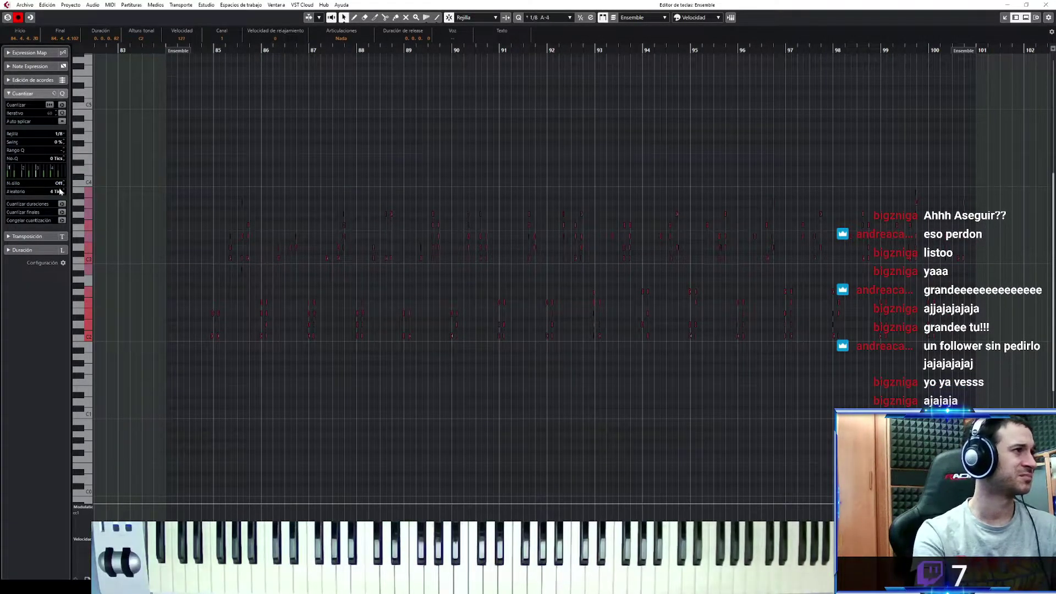
{"action": "left_click_drag", "start_coordinate": [61, 191], "coordinate": [63, 185]}
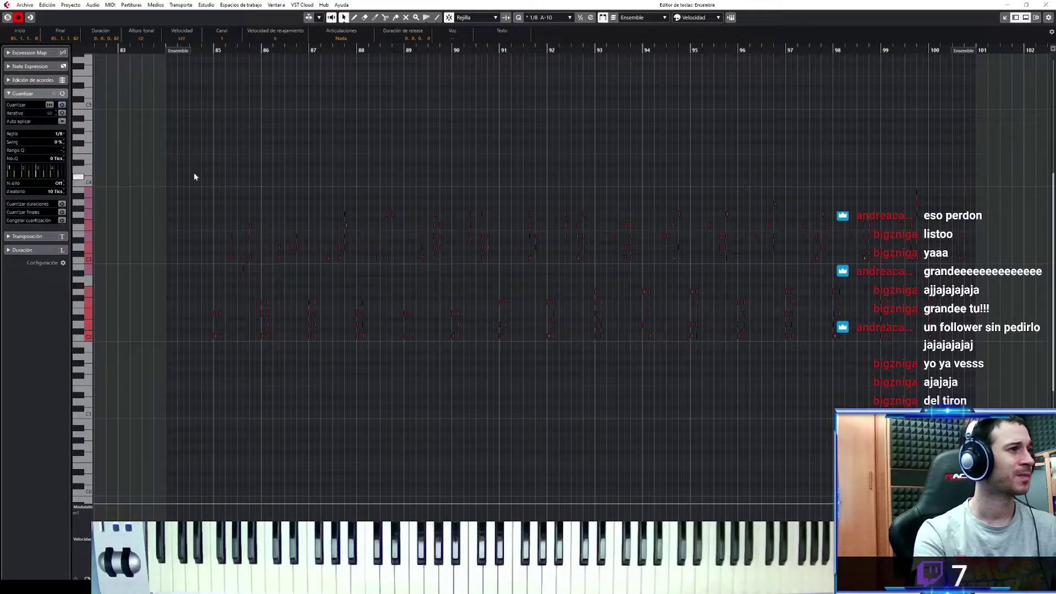
{"action": "left_click", "coordinate": [203, 49]}
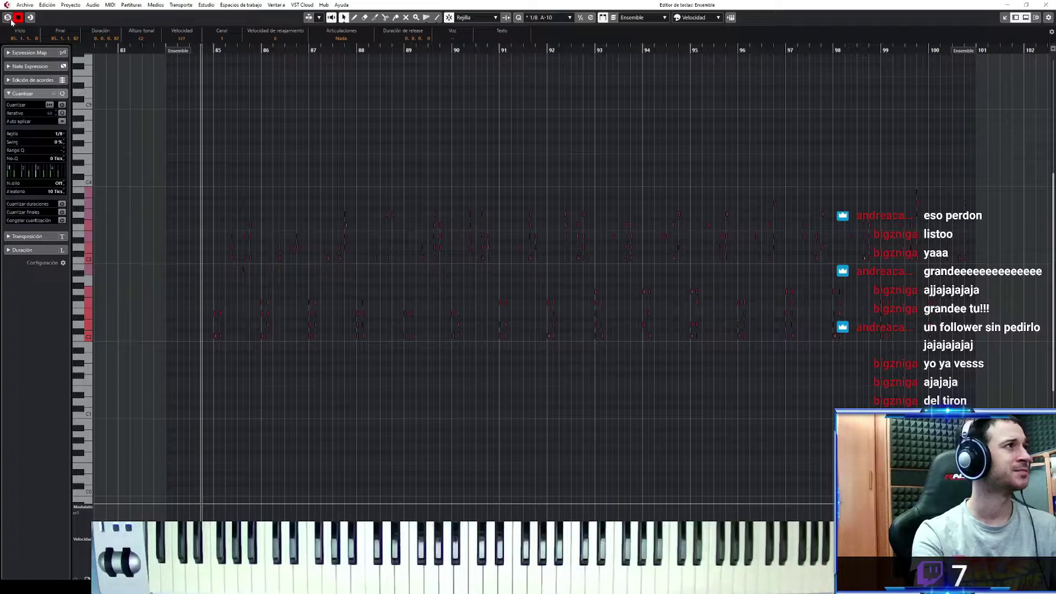
{"action": "key", "text": "space"}
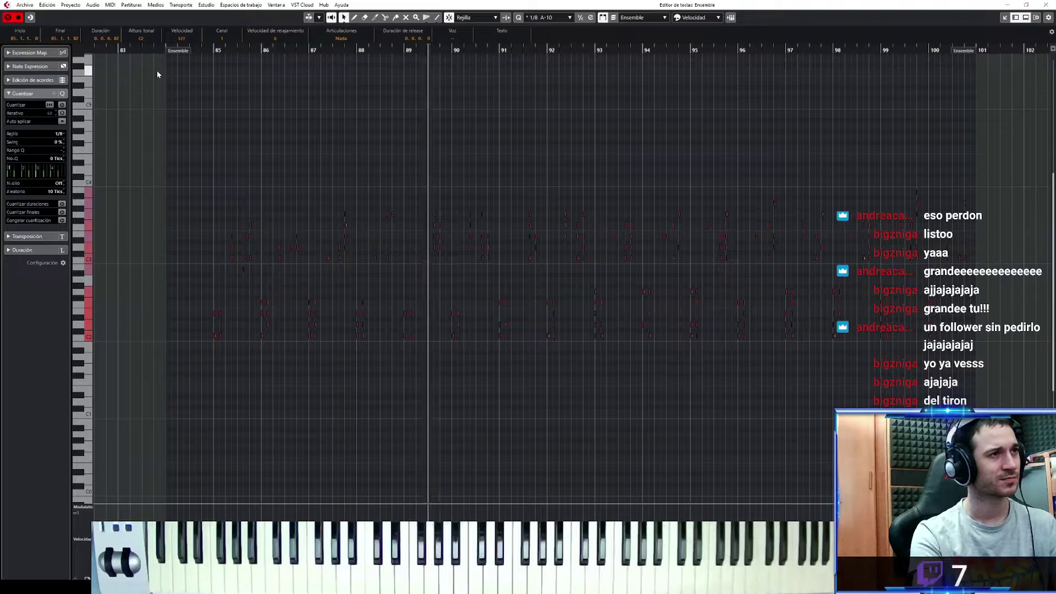
{"action": "key", "text": "space"}
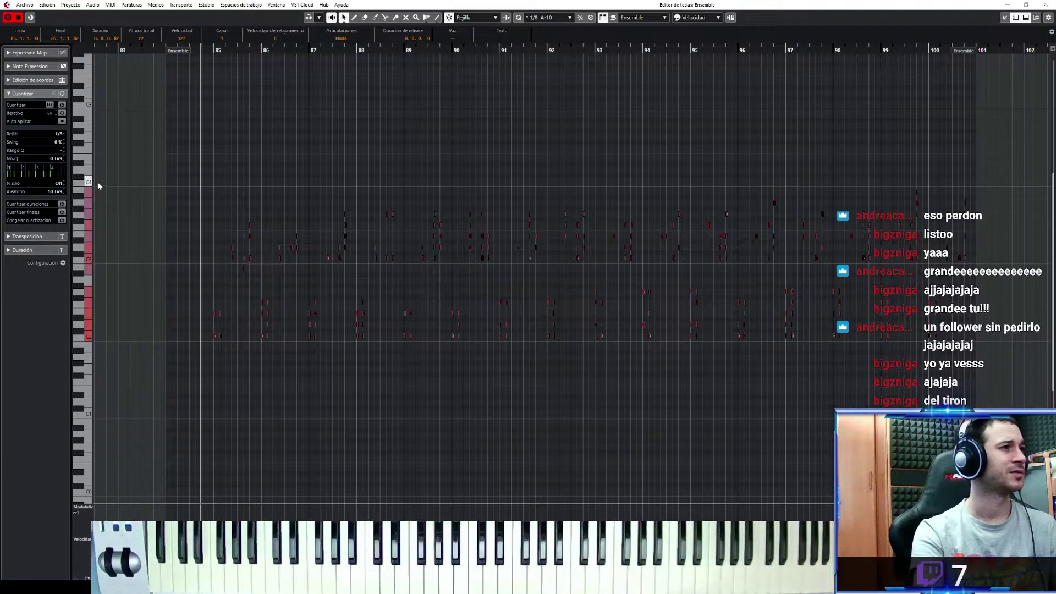
Undo the toms quantize, reapply it with 17 ticks of randomization and check the result by ear and up close
{"action": "key", "text": "ctrl+z"}
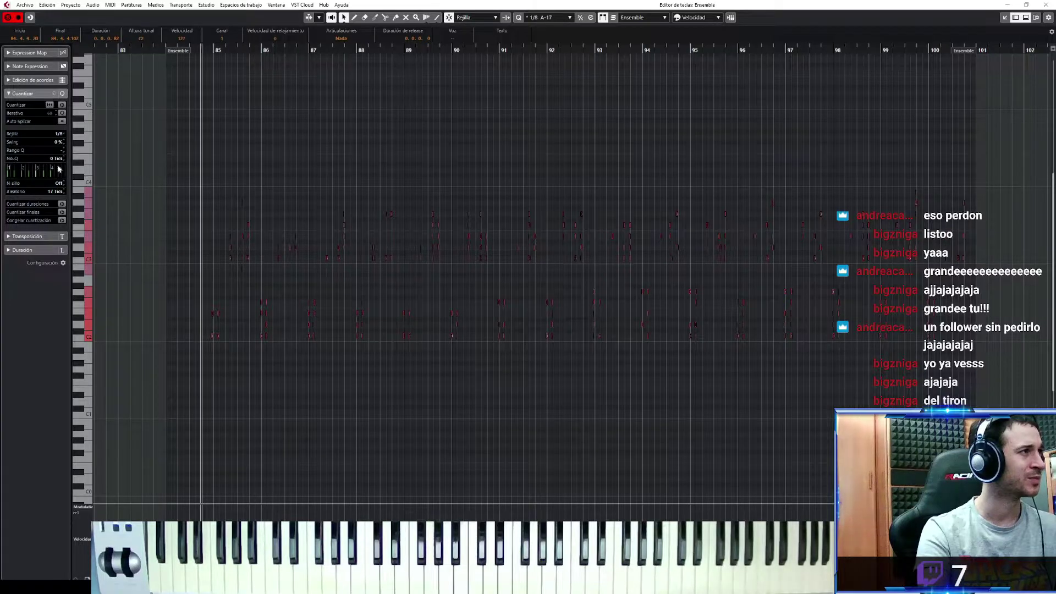
{"action": "key", "text": "space"}
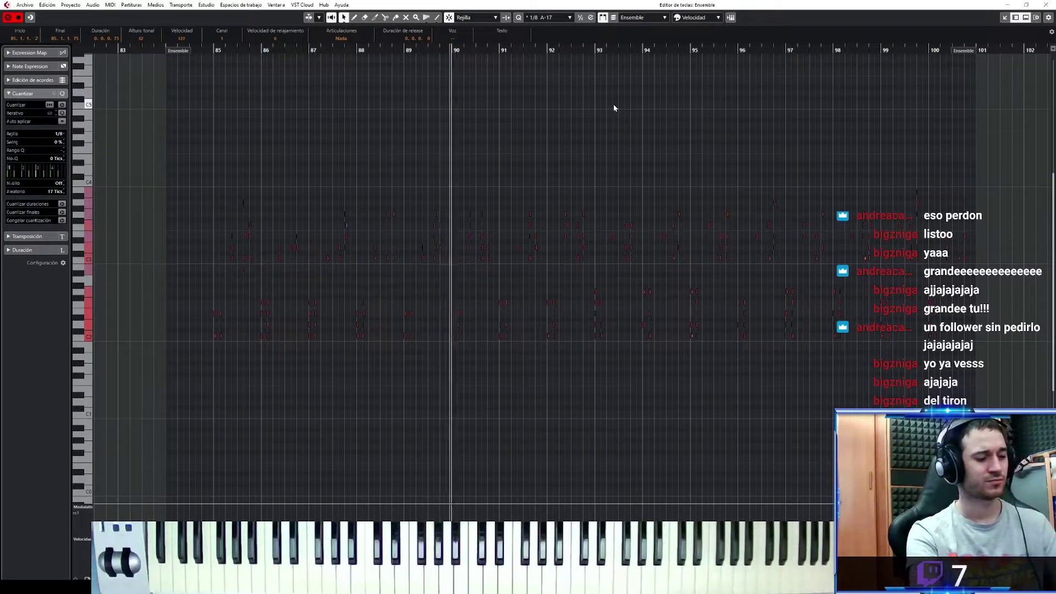
{"action": "key", "text": "h"}
{"action": "key", "text": "h"}
{"action": "key", "text": "h"}
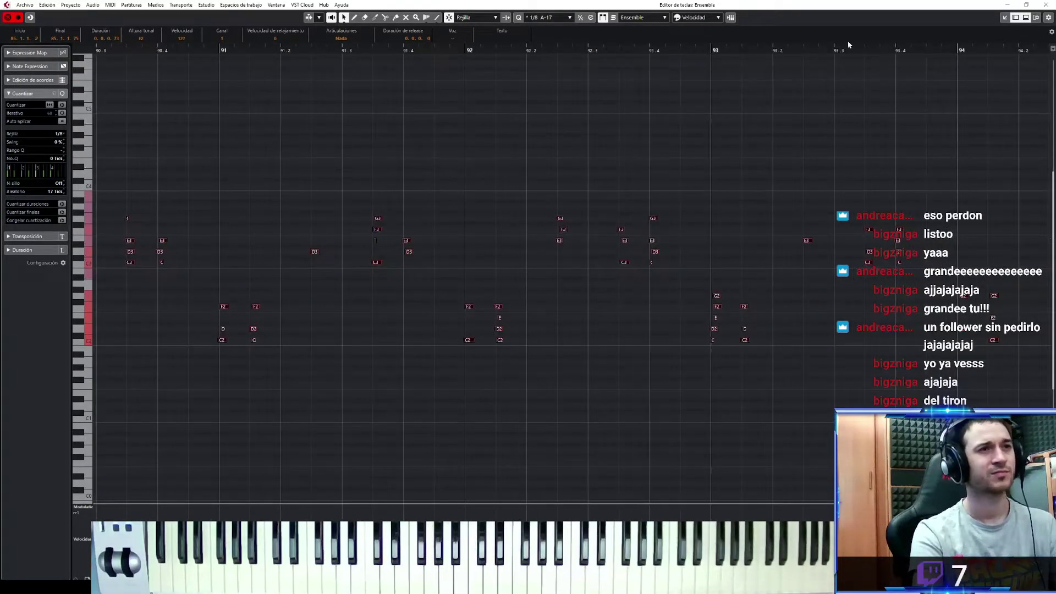
Close the key editor and play the arrangement from bar 83
{"action": "left_click", "coordinate": [1004, 19]}
{"action": "left_click", "coordinate": [1014, 20]}
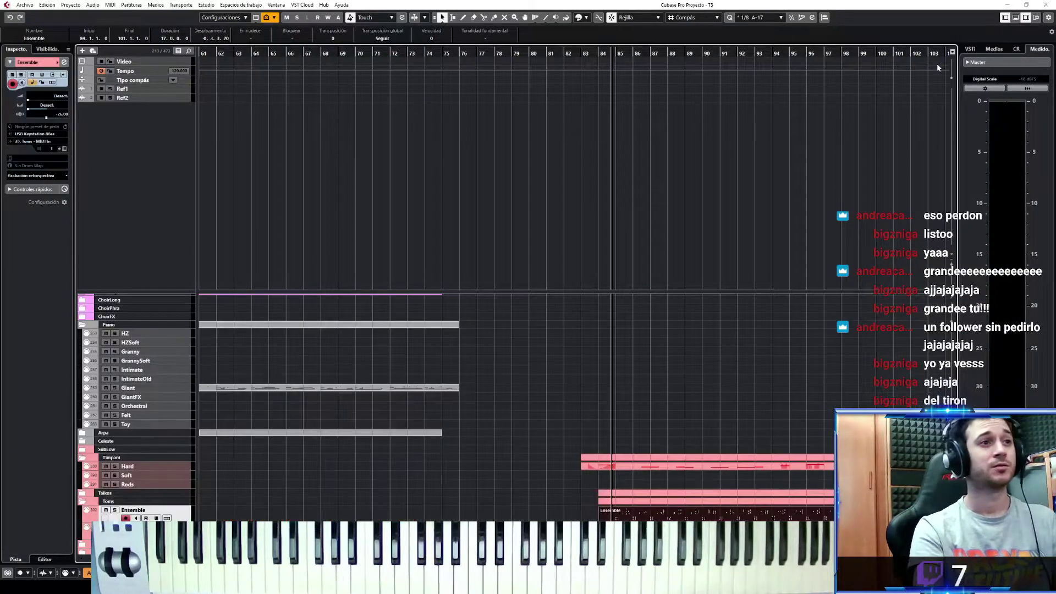
{"action": "left_click", "coordinate": [586, 56]}
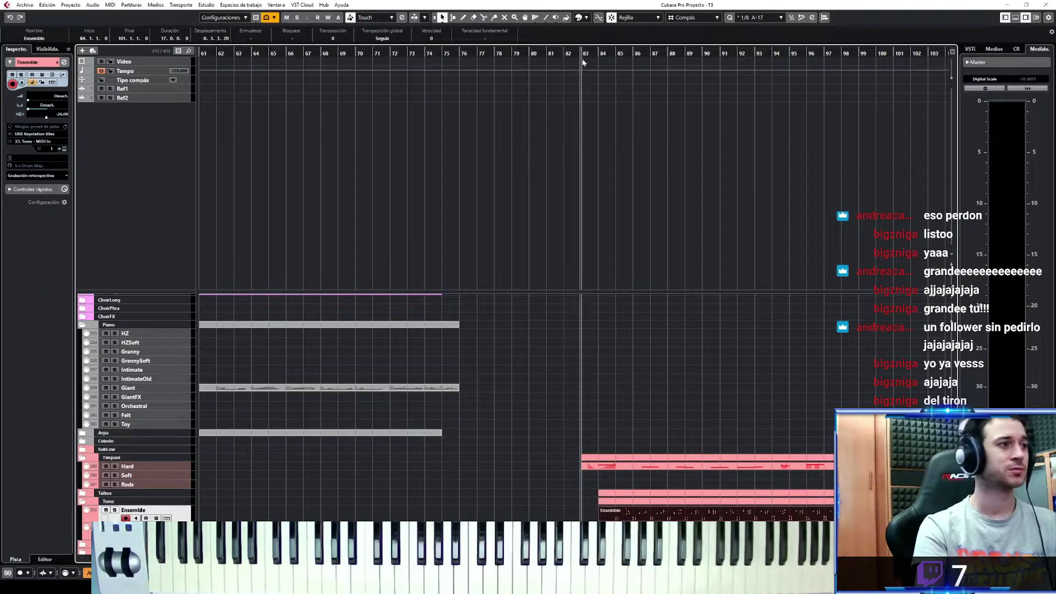
{"action": "key", "text": "space"}
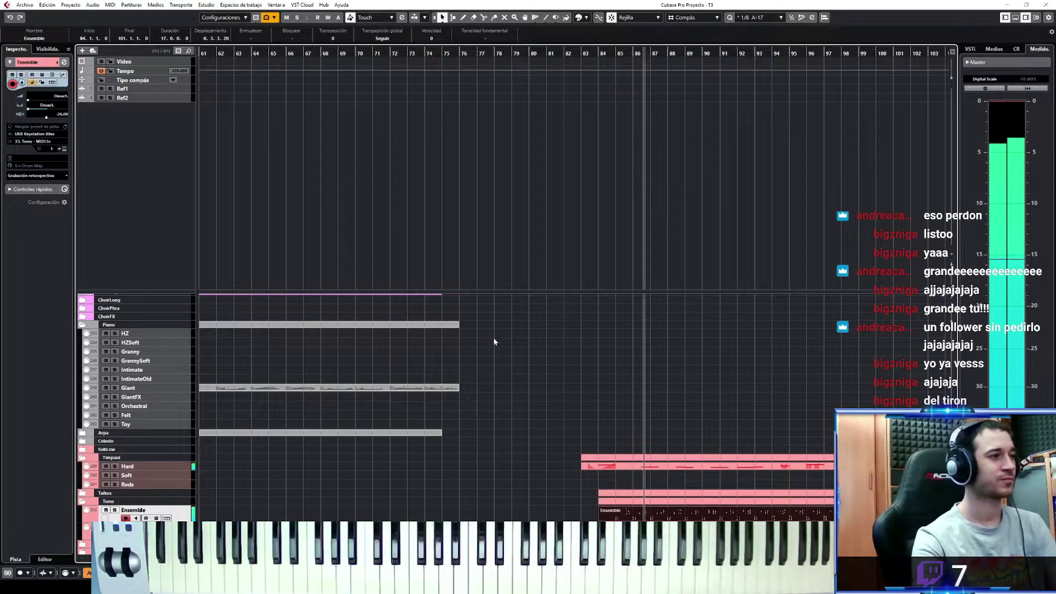
Expand the SubLow and Taikos folders and select the BDrum track in SubLow
{"action": "scroll", "coordinate": [396, 468], "scroll_direction": "up", "scroll_amount": 3}
{"action": "scroll", "coordinate": [491, 457], "scroll_direction": "down", "scroll_amount": 4}
{"action": "scroll", "coordinate": [500, 450], "scroll_direction": "up", "scroll_amount": 2}
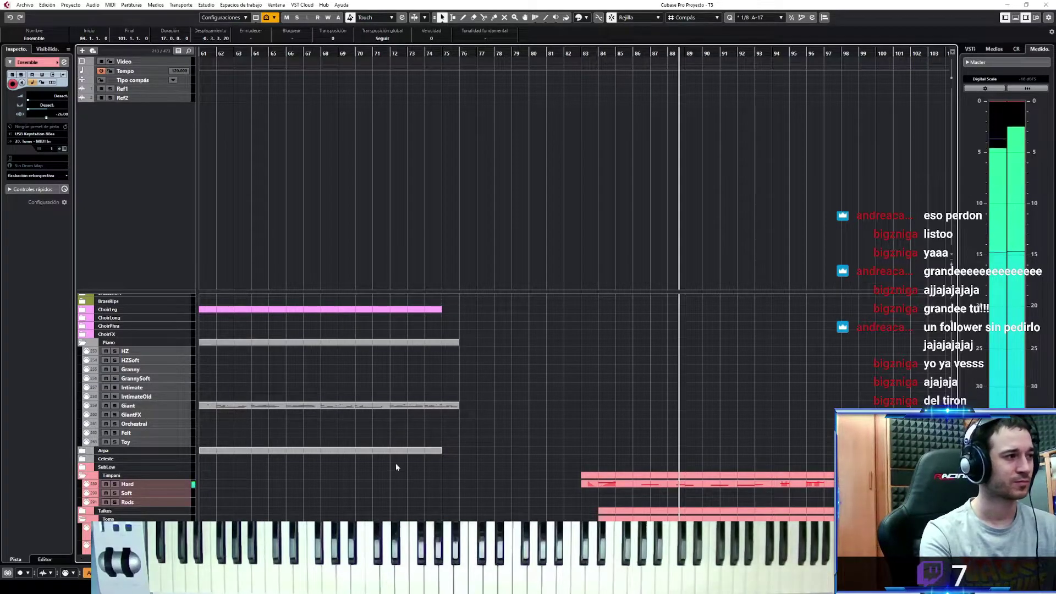
{"action": "left_click", "coordinate": [86, 471]}
{"action": "scroll", "coordinate": [222, 480], "scroll_direction": "down", "scroll_amount": 3}
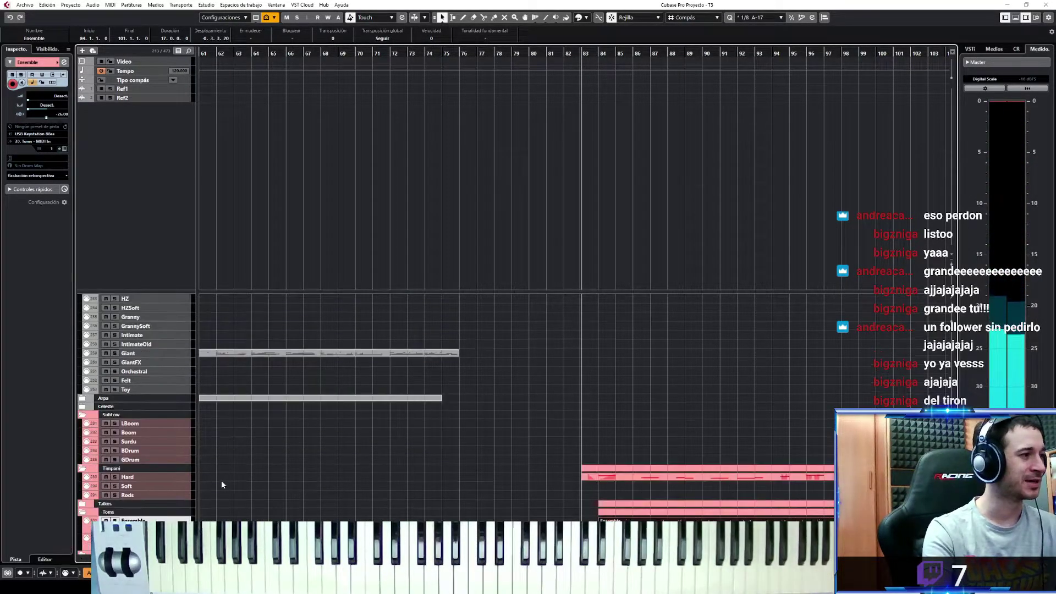
{"action": "left_click", "coordinate": [184, 452]}
{"action": "scroll", "coordinate": [503, 451], "scroll_direction": "down", "scroll_amount": 3}
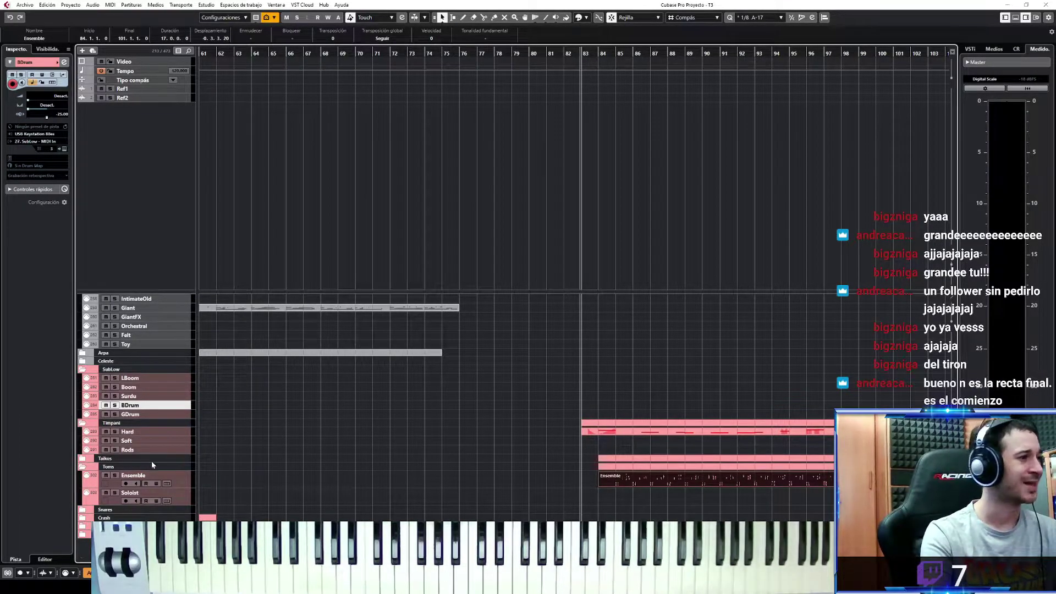
{"action": "left_click", "coordinate": [81, 459]}
Play the arrangement from bar 83 while performing a bass drum part on the BDrum track
{"action": "key", "text": "space"}
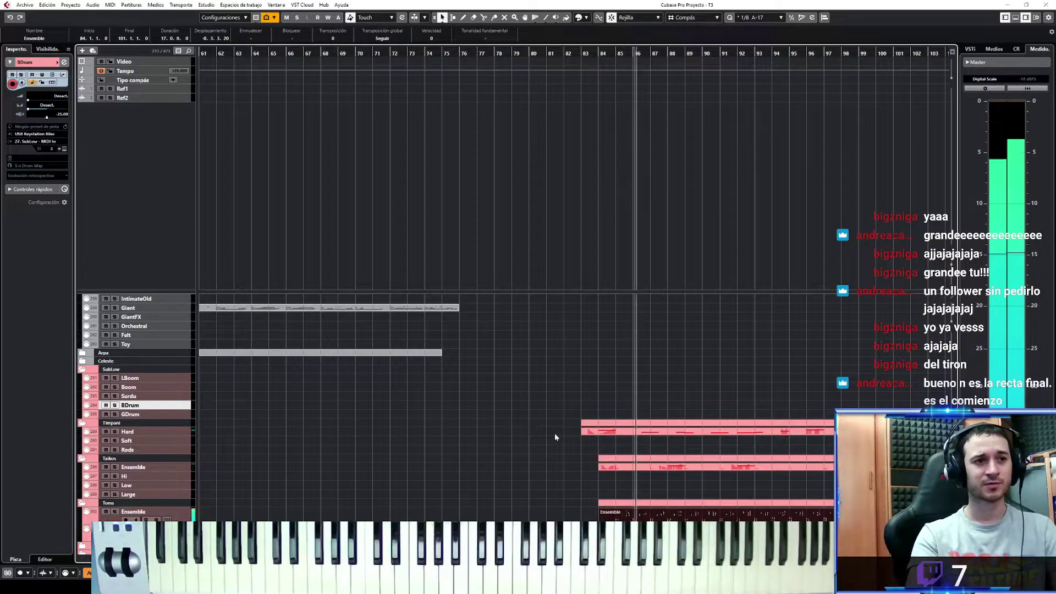
{"action": "key", "text": "space"}
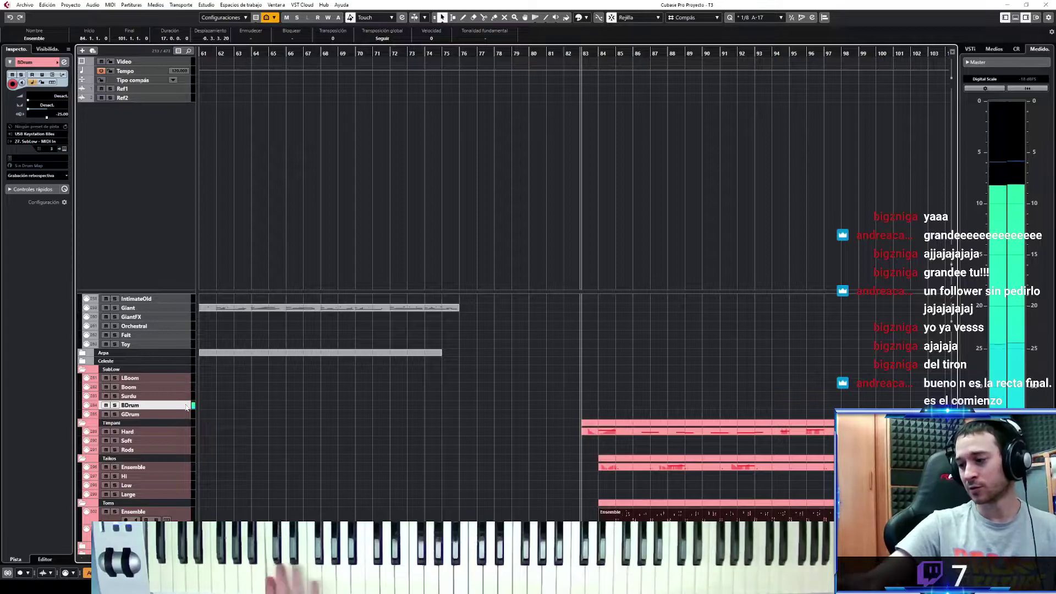
{"action": "key", "text": "space"}
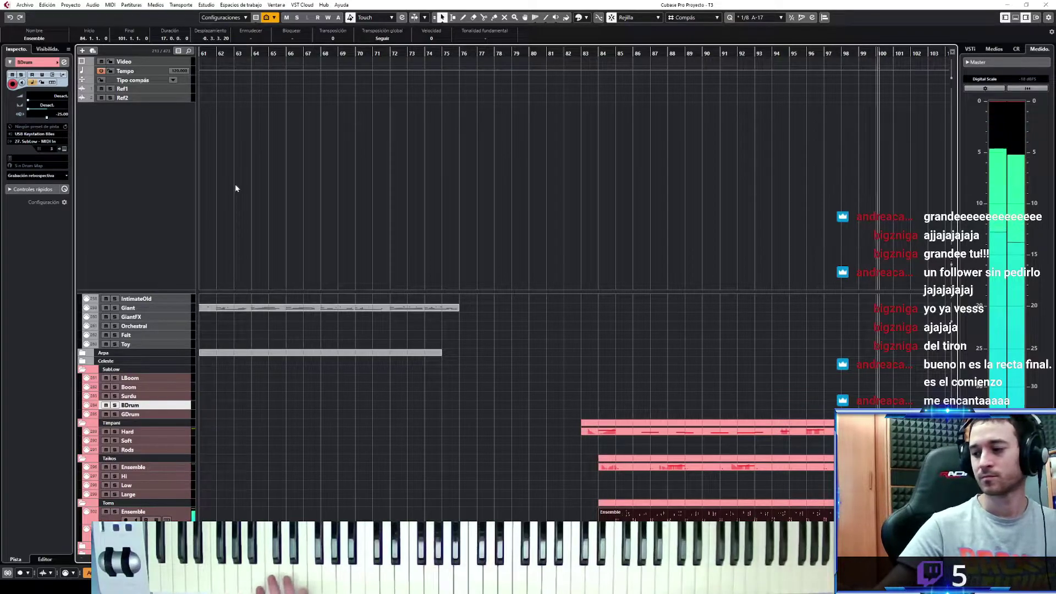
{"action": "key", "text": "space"}
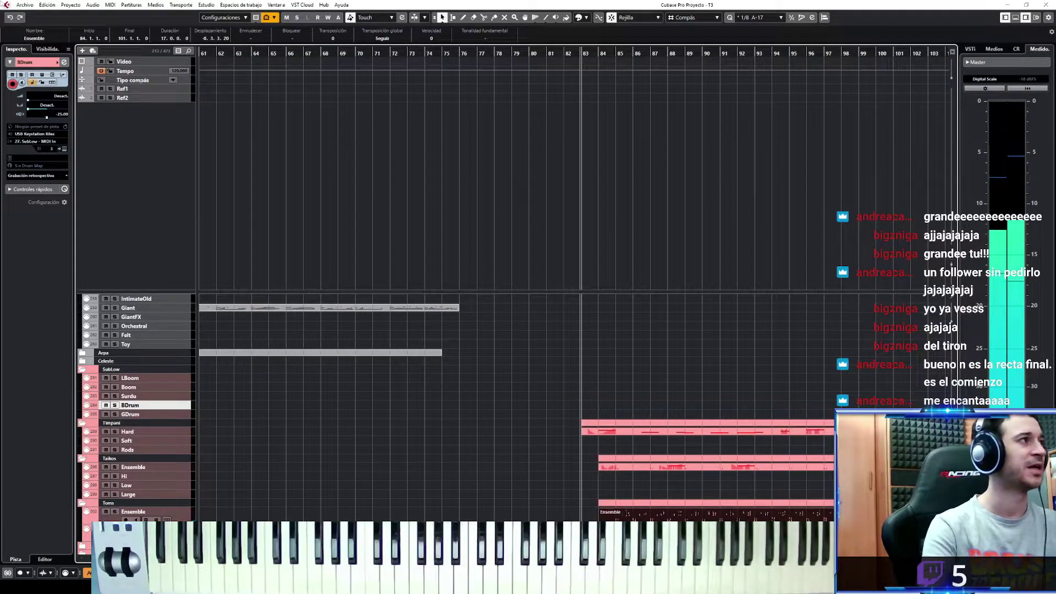
Insert the retrospective BDrum take as a linear recording and open it in the key editor
{"action": "left_click", "coordinate": [28, 176]}
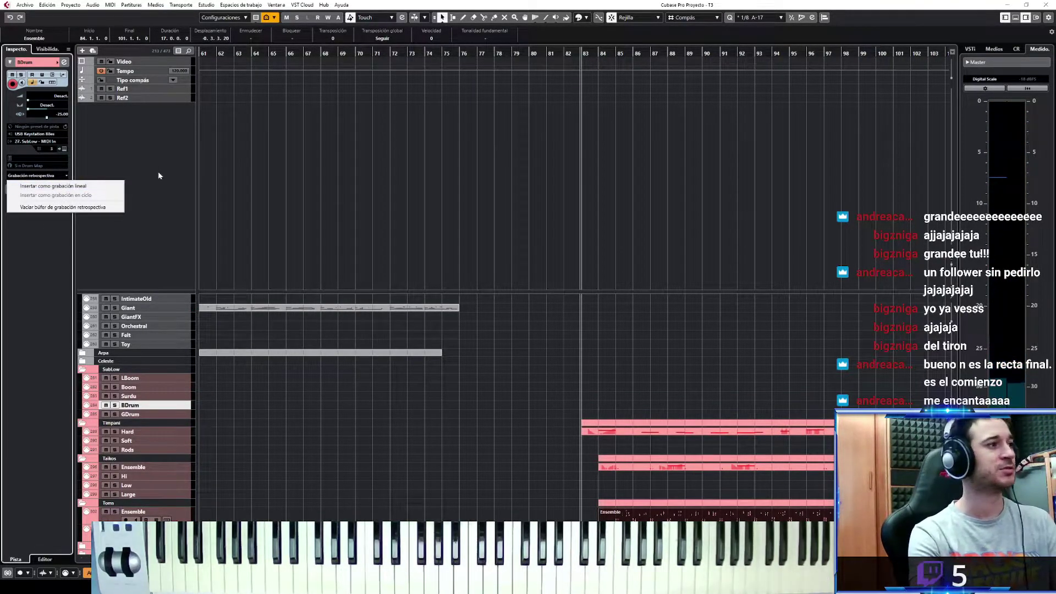
{"action": "left_click", "coordinate": [100, 186]}
{"action": "key", "text": "Return"}
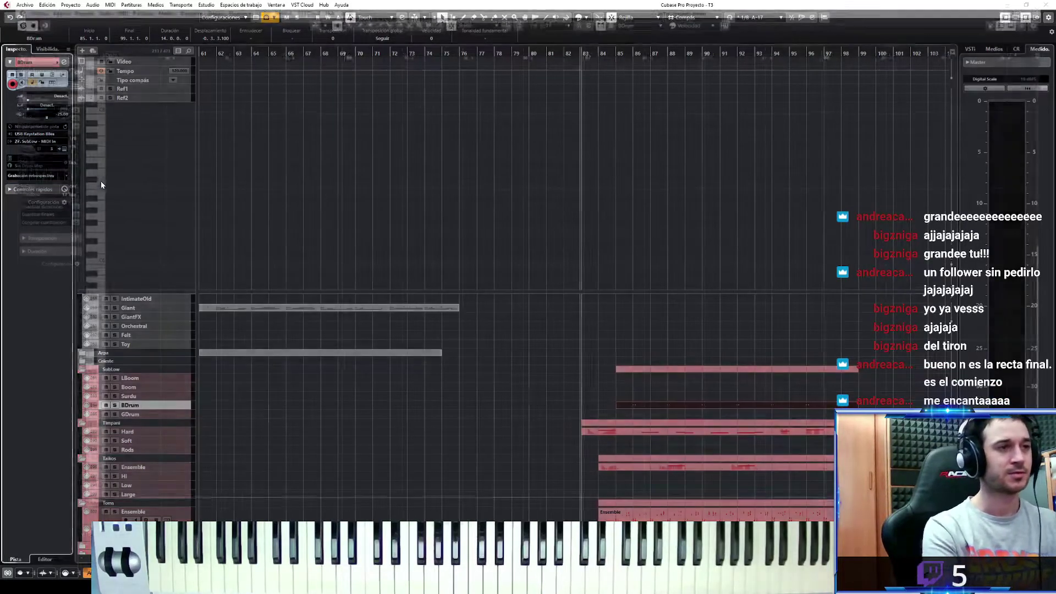
Examine the timing of the recorded BDrum notes from bar 86 to bar 98 in the key editor
{"action": "key", "text": "g"}
{"action": "key", "text": "g"}
{"action": "key", "text": "g"}
{"action": "key", "text": "g"}
{"action": "key", "text": "g"}
{"action": "key", "text": "g"}
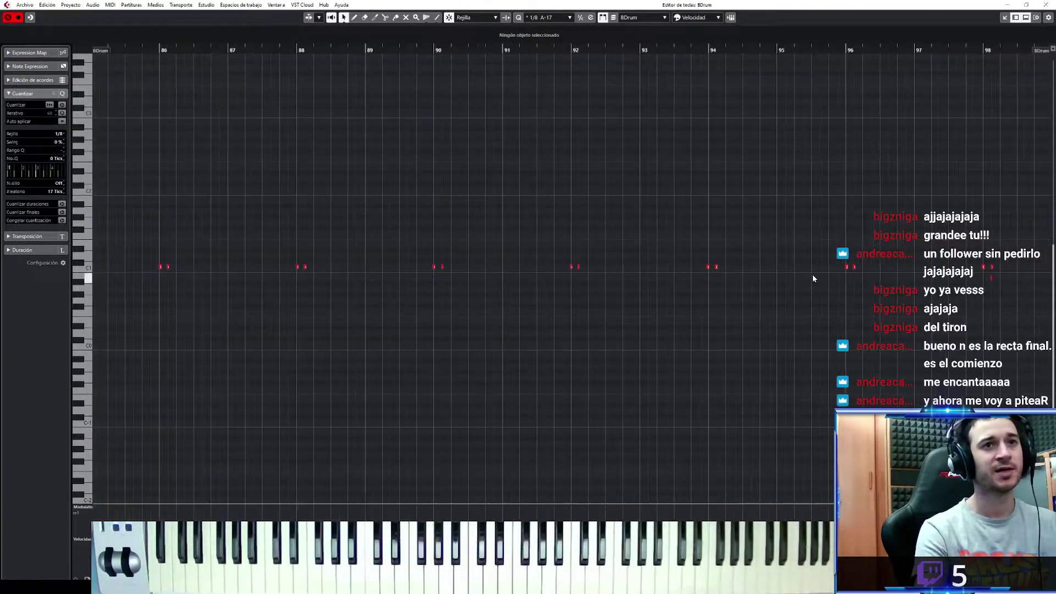
{"action": "left_click", "coordinate": [862, 266]}
{"action": "left_click_drag", "start_coordinate": [886, 233], "coordinate": [332, 317]}
{"action": "left_click", "coordinate": [316, 283]}
{"action": "key", "text": "h"}
{"action": "key", "text": "h"}
{"action": "key", "text": "h"}
{"action": "key", "text": "h"}
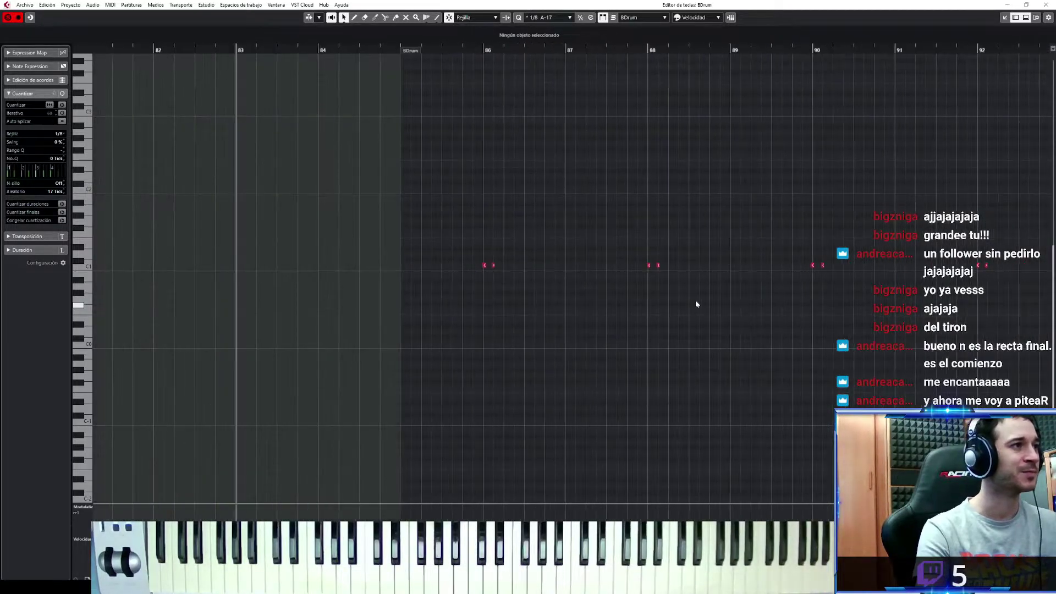
{"action": "scroll", "coordinate": [330, 266], "scroll_direction": "left", "scroll_amount": 3}
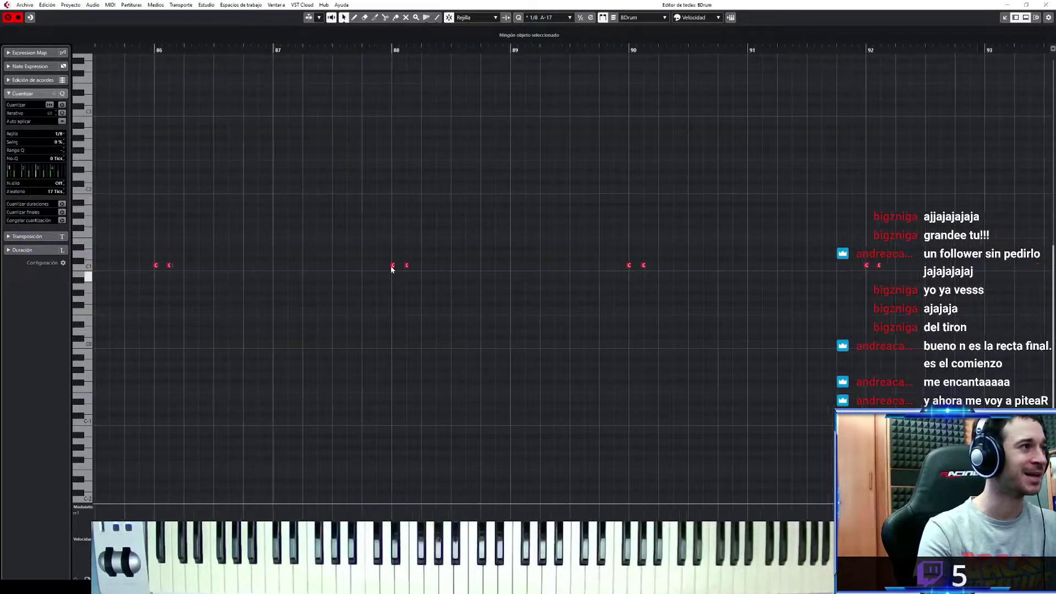
{"action": "left_click", "coordinate": [320, 266]}
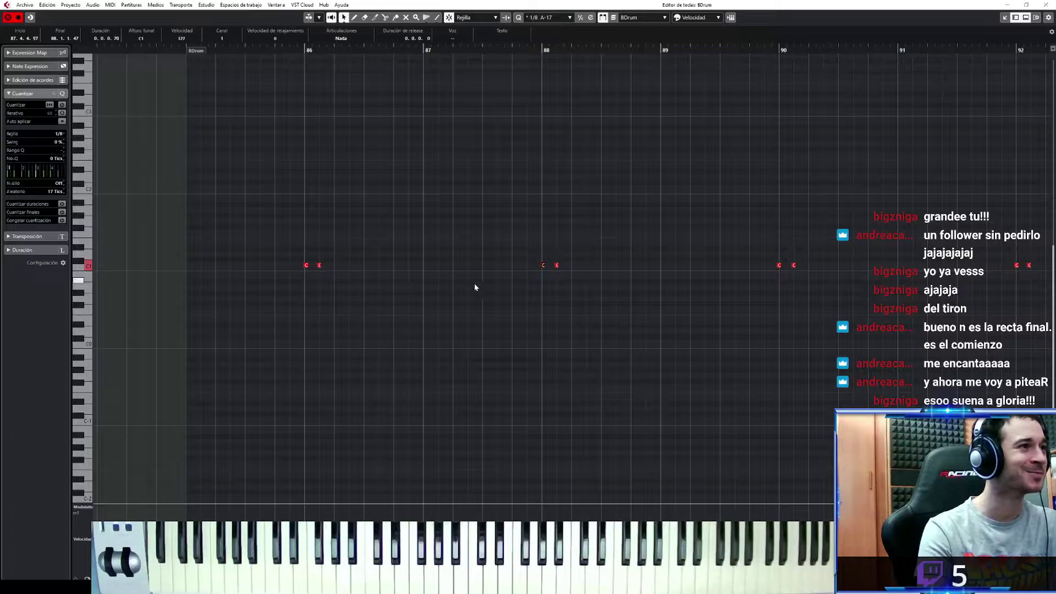
{"action": "scroll", "coordinate": [469, 285], "scroll_direction": "right", "scroll_amount": 5}
{"action": "scroll", "coordinate": [755, 302], "scroll_direction": "right", "scroll_amount": 7}
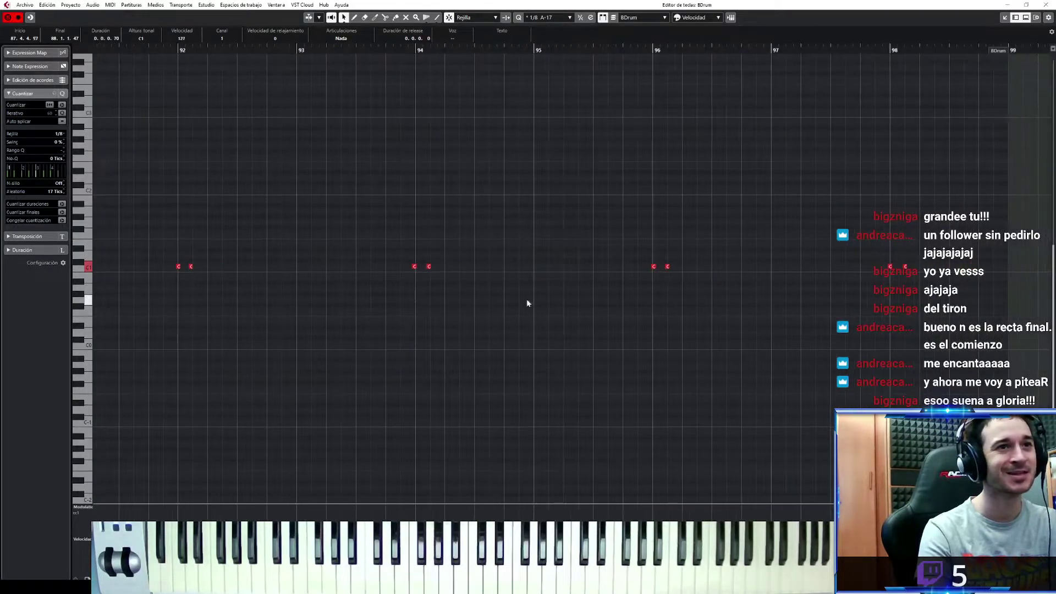
Quantize all BDrum notes to a 1/8 grid with the random value at 0 ticks, and close the key editor
{"action": "left_click_drag", "start_coordinate": [890, 215], "coordinate": [119, 349]}
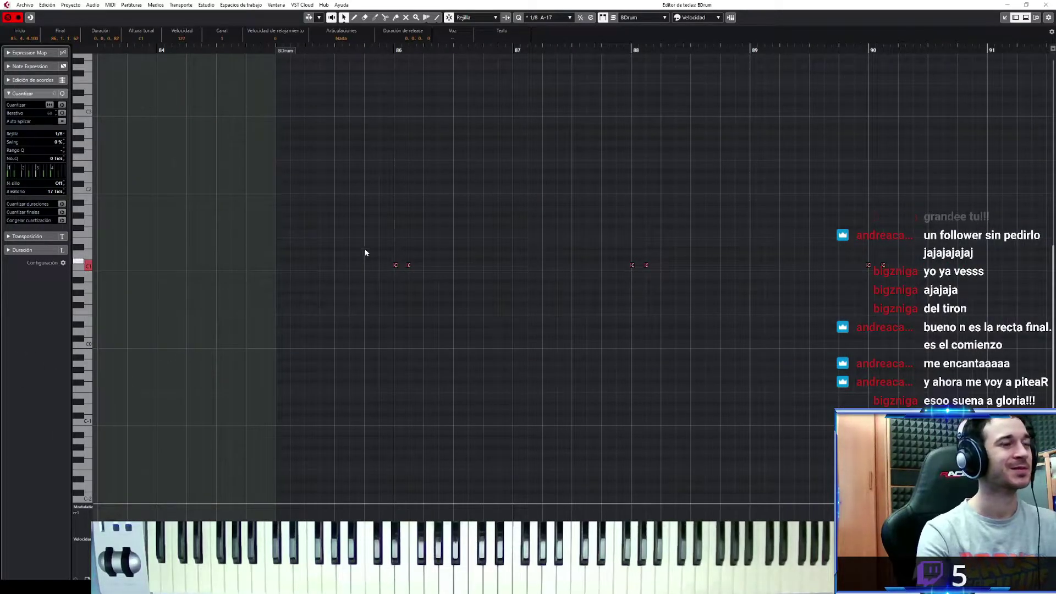
{"action": "left_click", "coordinate": [40, 192], "text": "ctrl"}
{"action": "key", "text": "q"}
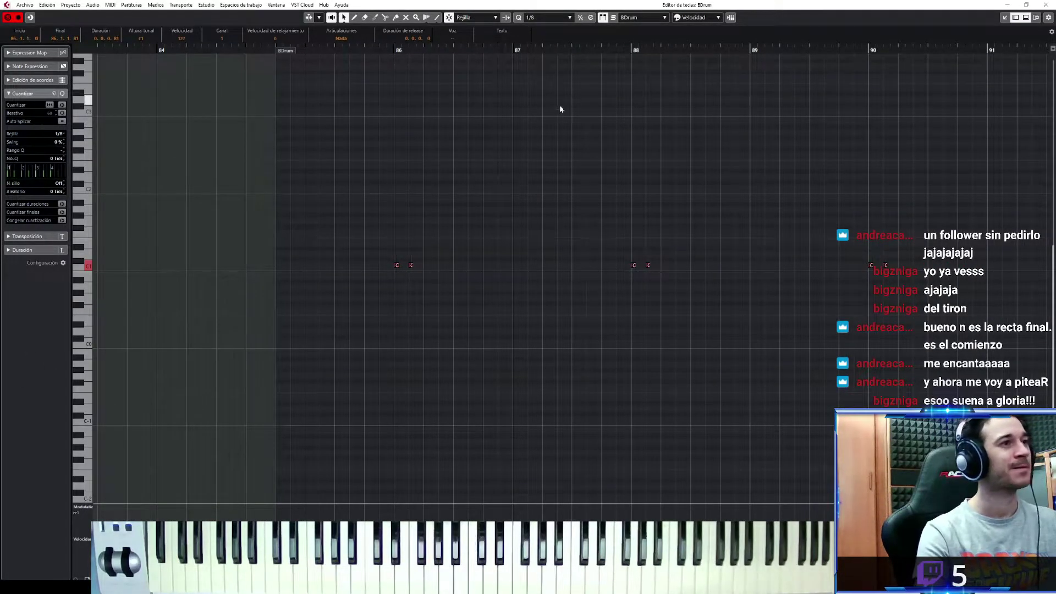
{"action": "left_click", "coordinate": [1004, 18]}
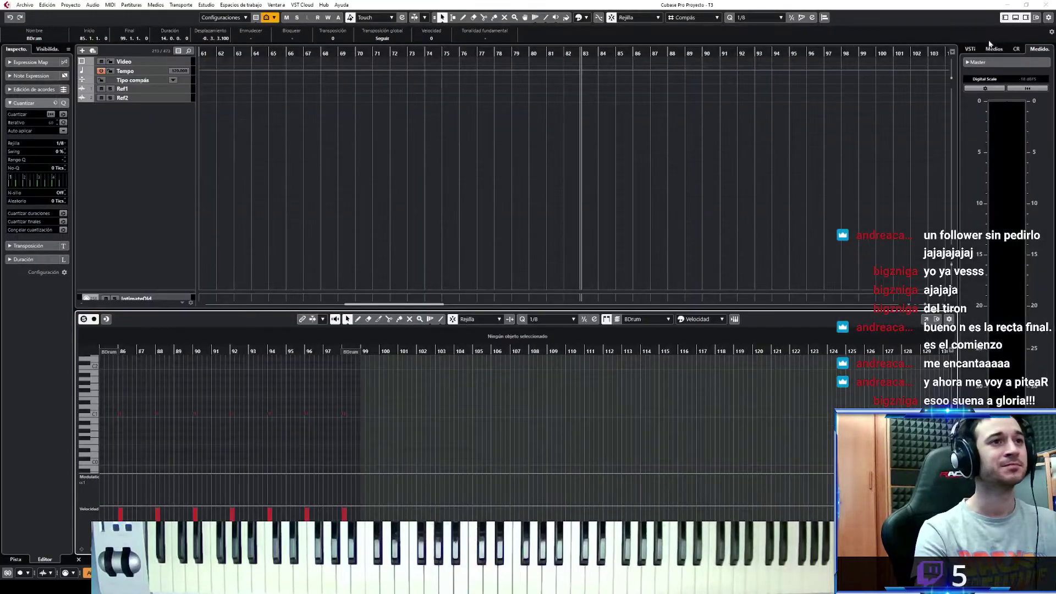
{"action": "left_click", "coordinate": [1016, 17]}
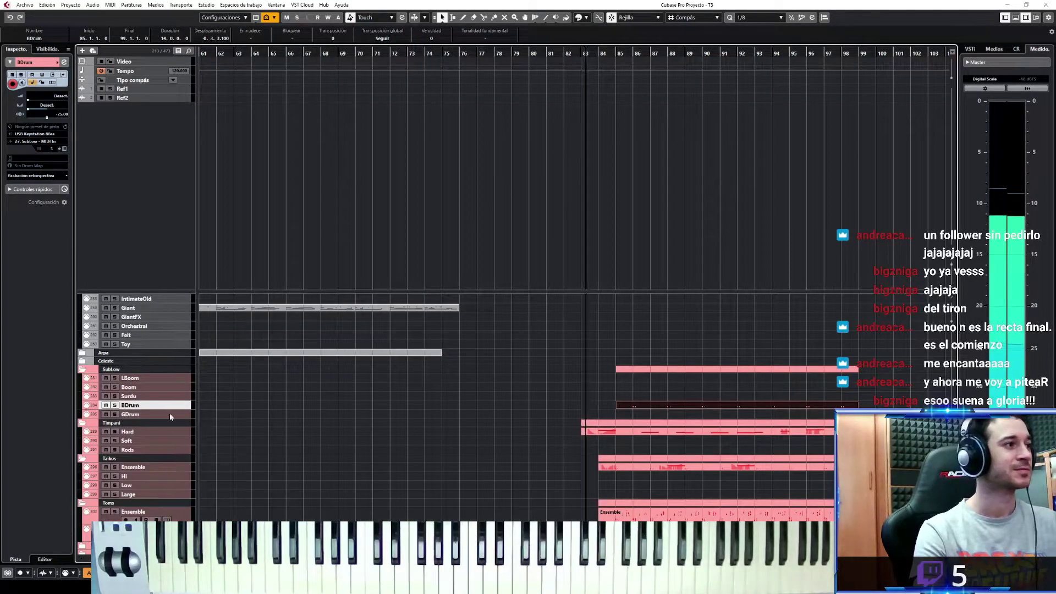
Stop playback and audition the LBoom and Boom sounds in the SubLow folder
{"action": "key", "text": "space"}
{"action": "left_click", "coordinate": [185, 379]}
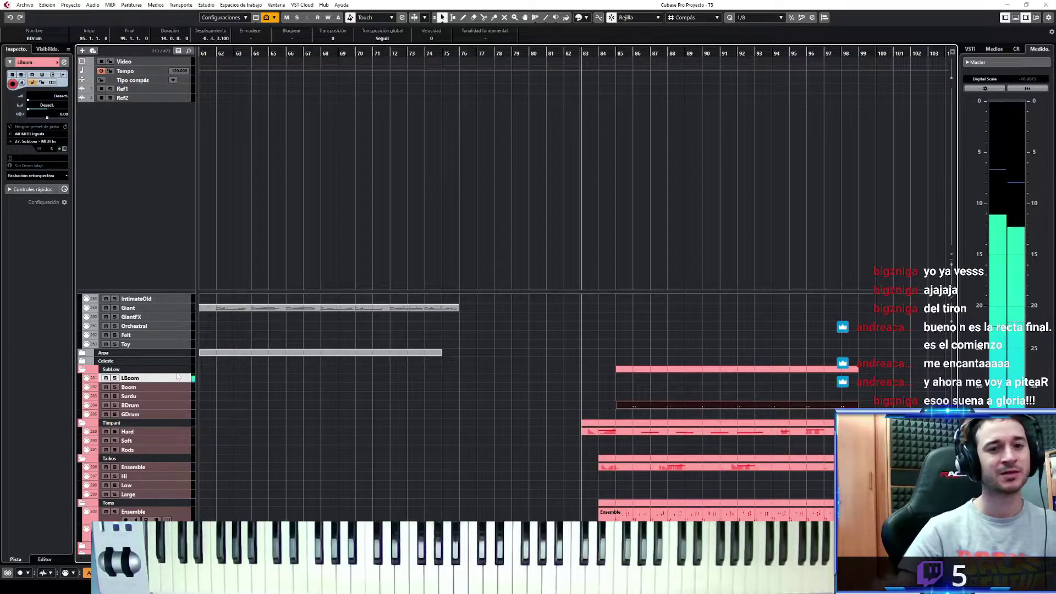
{"action": "left_click", "coordinate": [186, 386]}
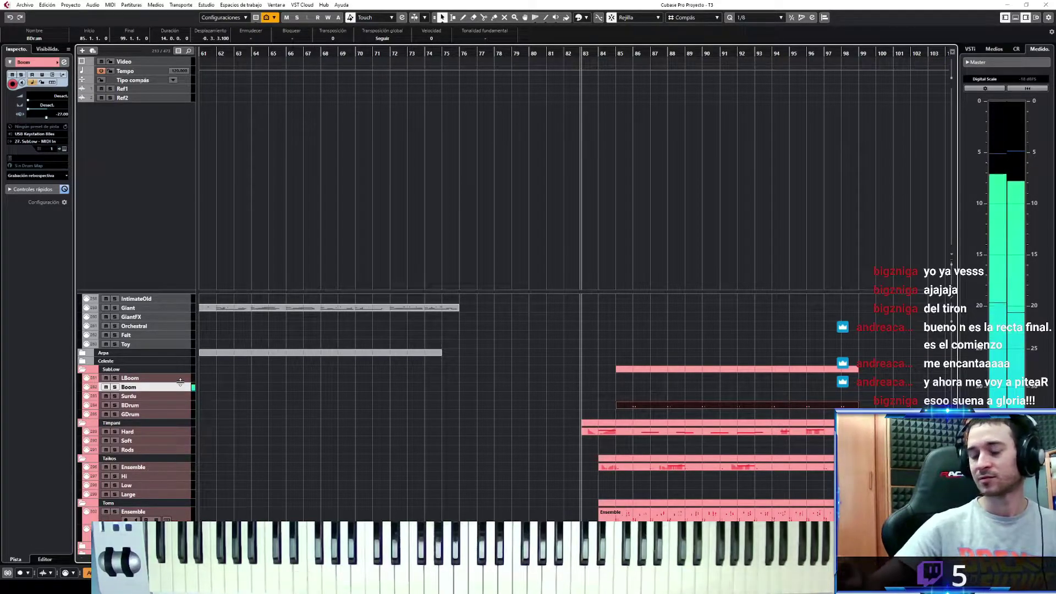
{"action": "left_click", "coordinate": [176, 380]}
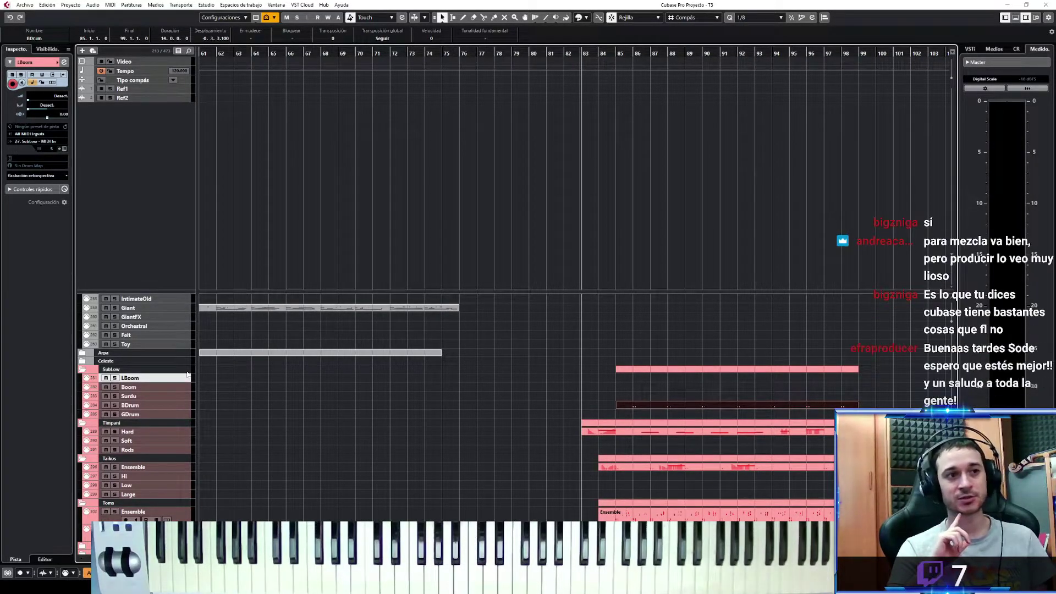
Play the arrangement from bar 83 and select the Gong track in the Crash folder
{"action": "left_click", "coordinate": [581, 342]}
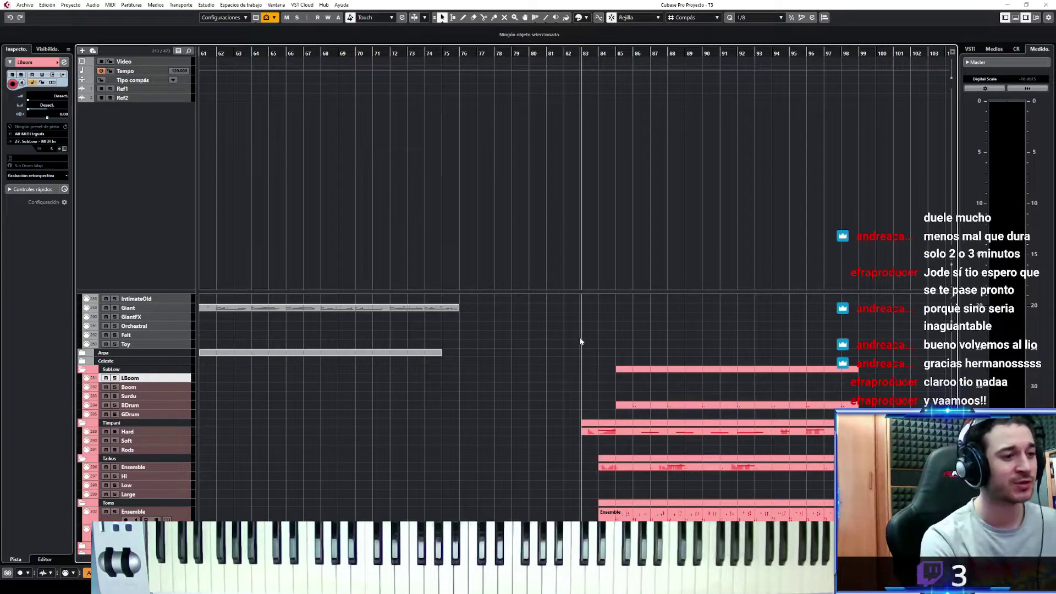
{"action": "key", "text": "space"}
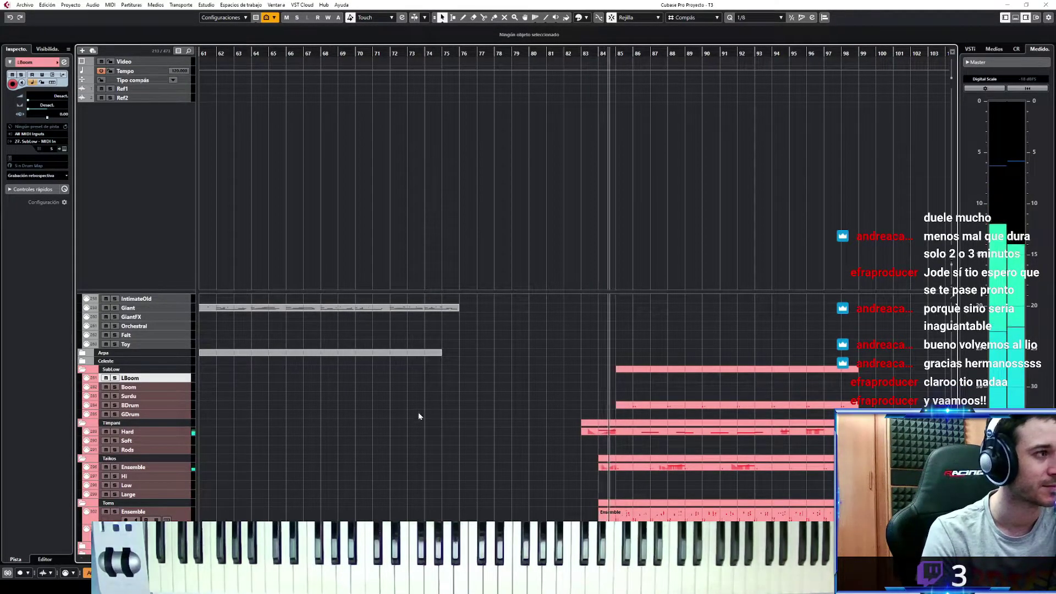
{"action": "scroll", "coordinate": [312, 440], "scroll_direction": "down", "scroll_amount": 2}
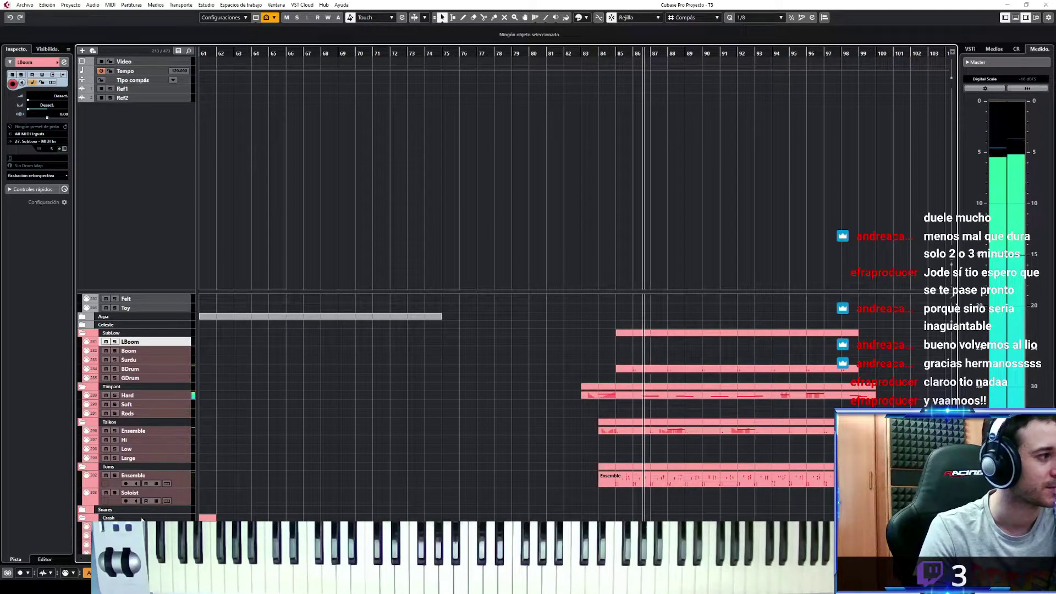
{"action": "scroll", "coordinate": [298, 500], "scroll_direction": "down", "scroll_amount": 2}
{"action": "left_click", "coordinate": [182, 481]}
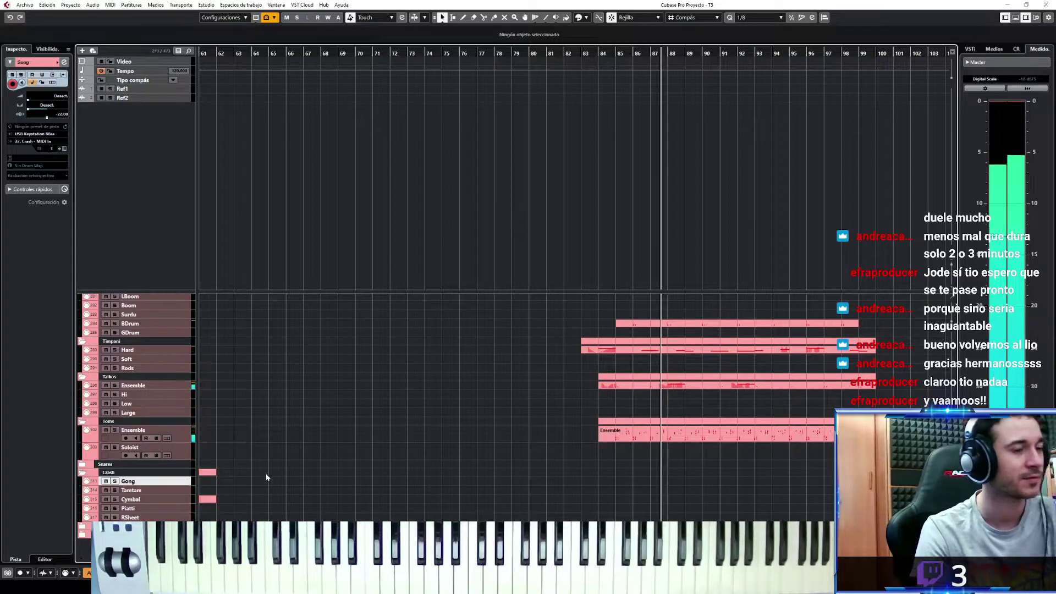
{"action": "key", "text": "space"}
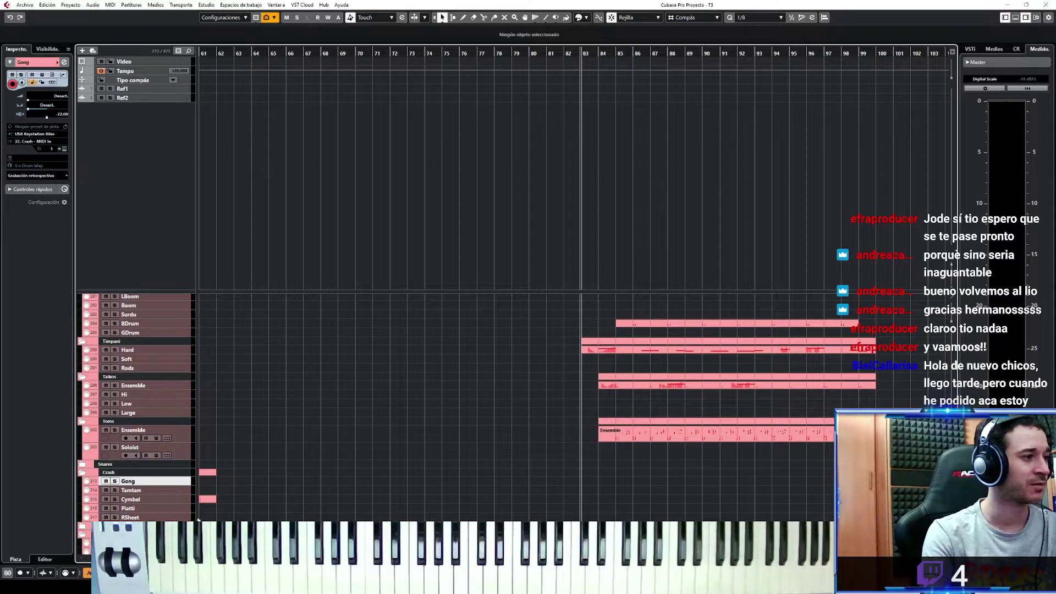
Perform a riser on the Rise1 track during playback from around bar 82 and insert its retrospective take at bar 84
{"action": "left_click", "coordinate": [562, 56]}
{"action": "key", "text": "space"}
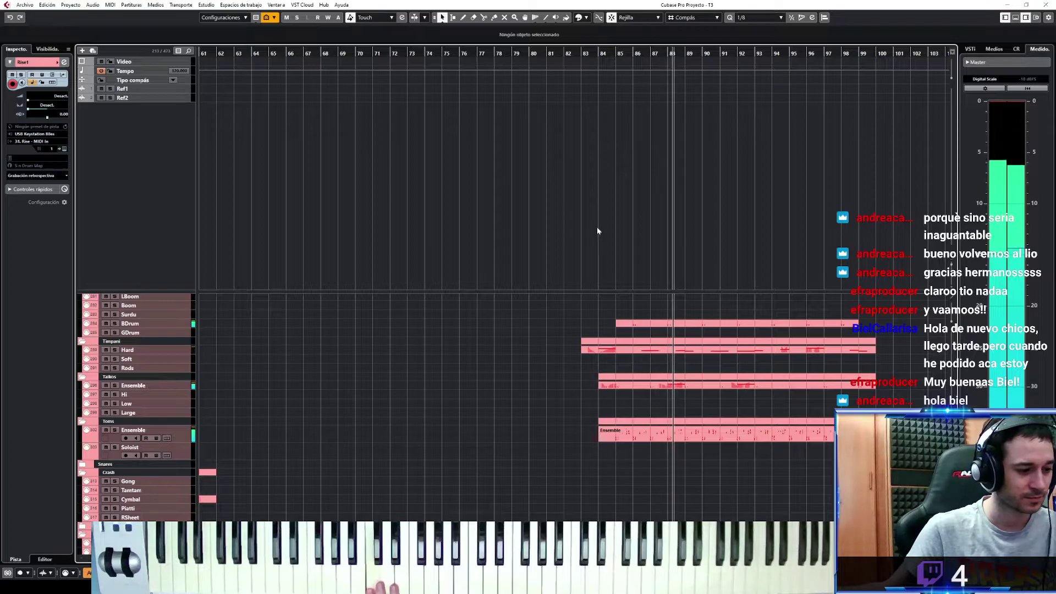
{"action": "key", "text": "space"}
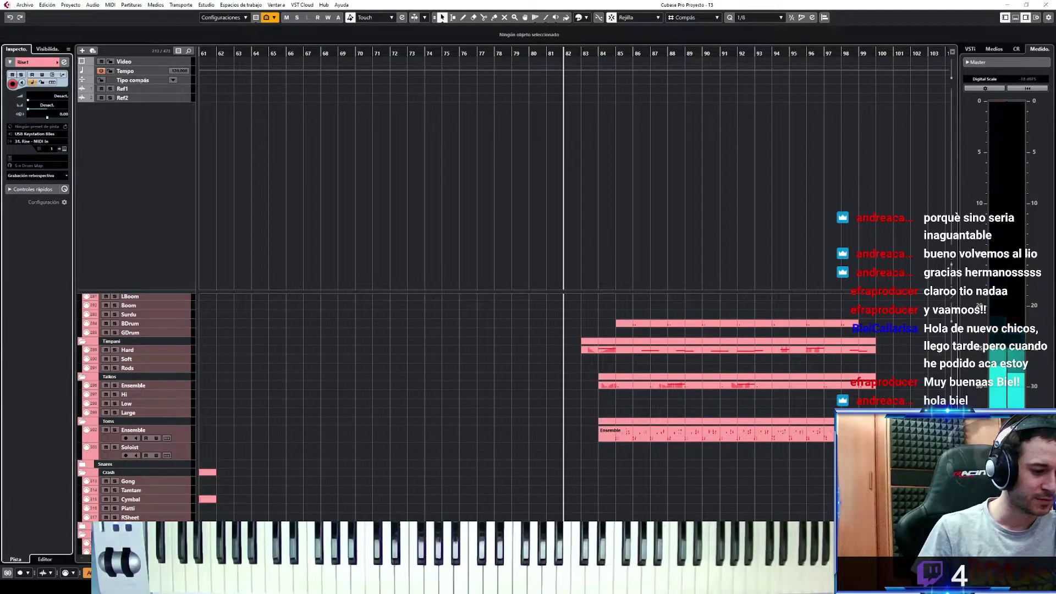
{"action": "key", "text": "space"}
{"action": "key", "text": "3"}
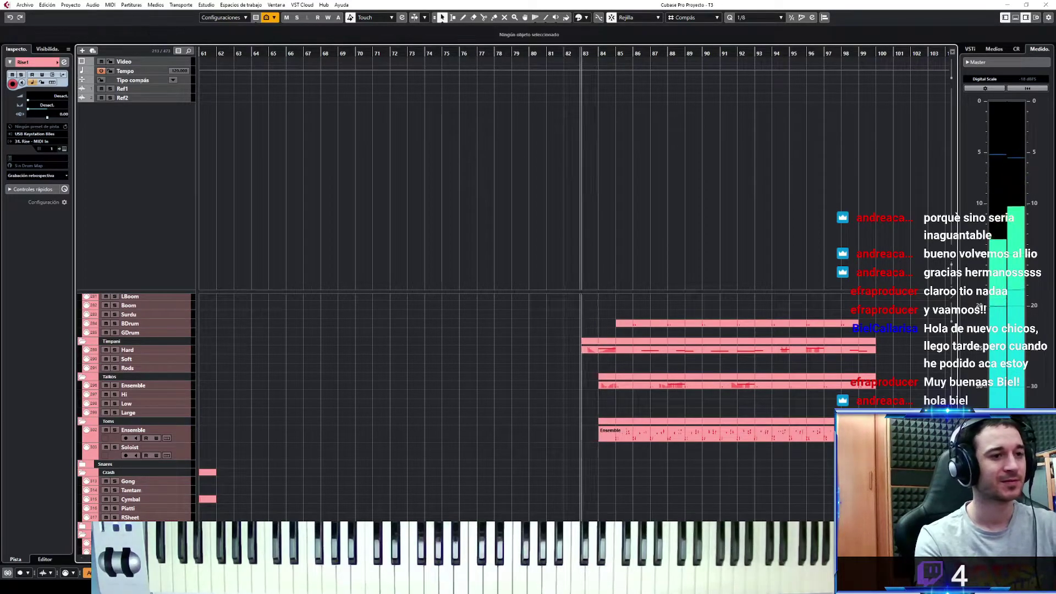
{"action": "key", "text": "1"}
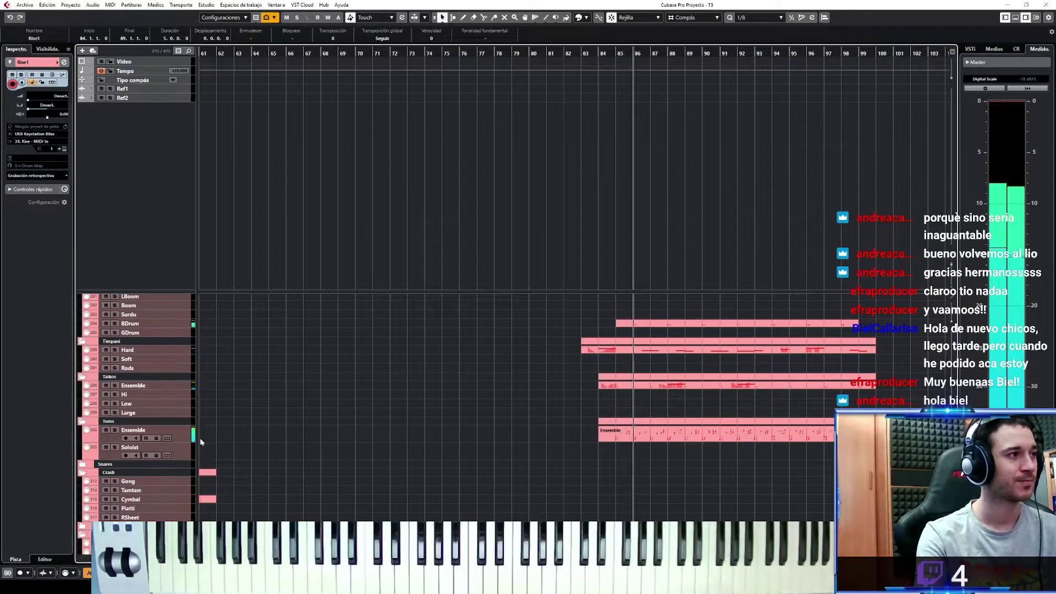
Perform a hit on the Gong track during playback, insert its retrospective take at bar 88, and reselect the Rise1 track
{"action": "left_click", "coordinate": [183, 482]}
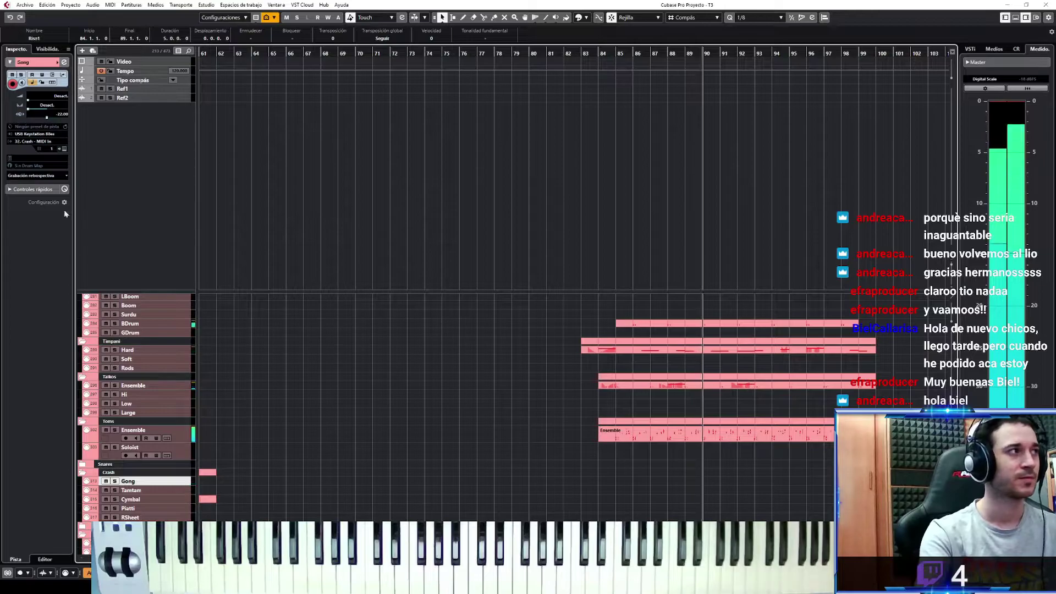
{"action": "left_click", "coordinate": [18, 175]}
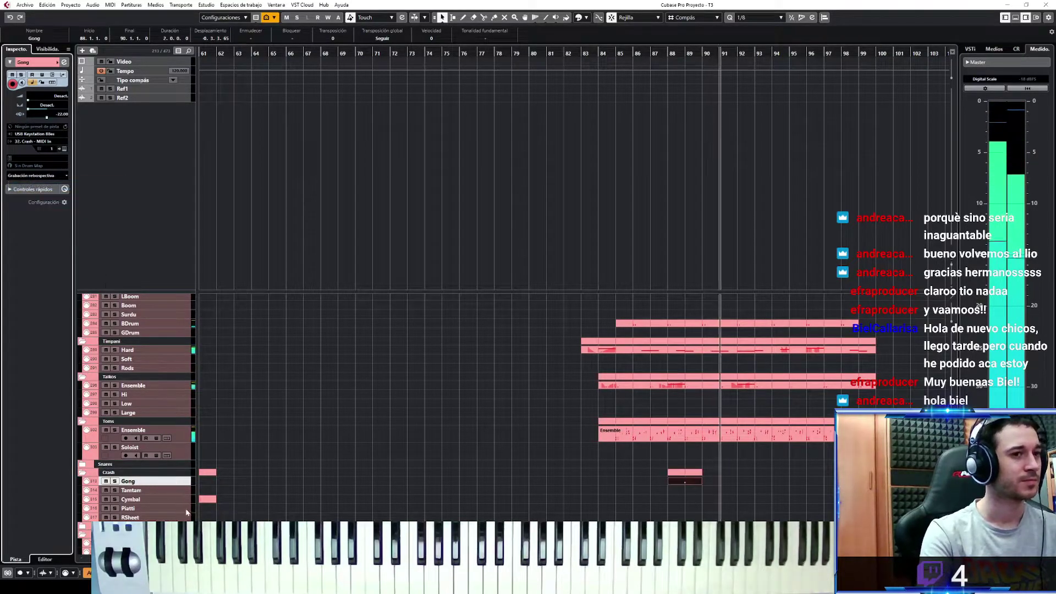
{"action": "left_click", "coordinate": [170, 543]}
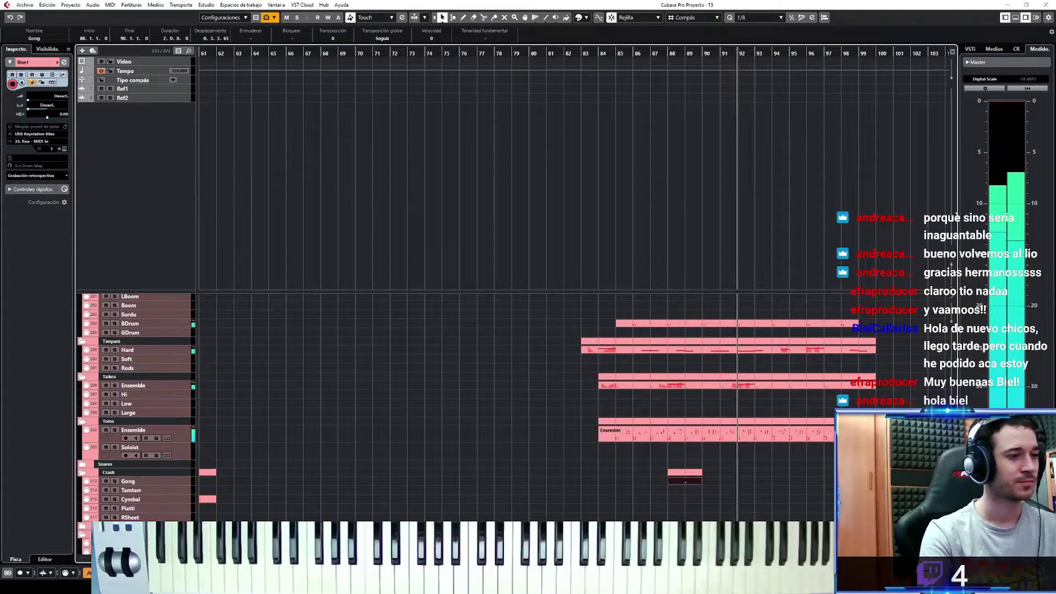
{"action": "key", "text": "space"}
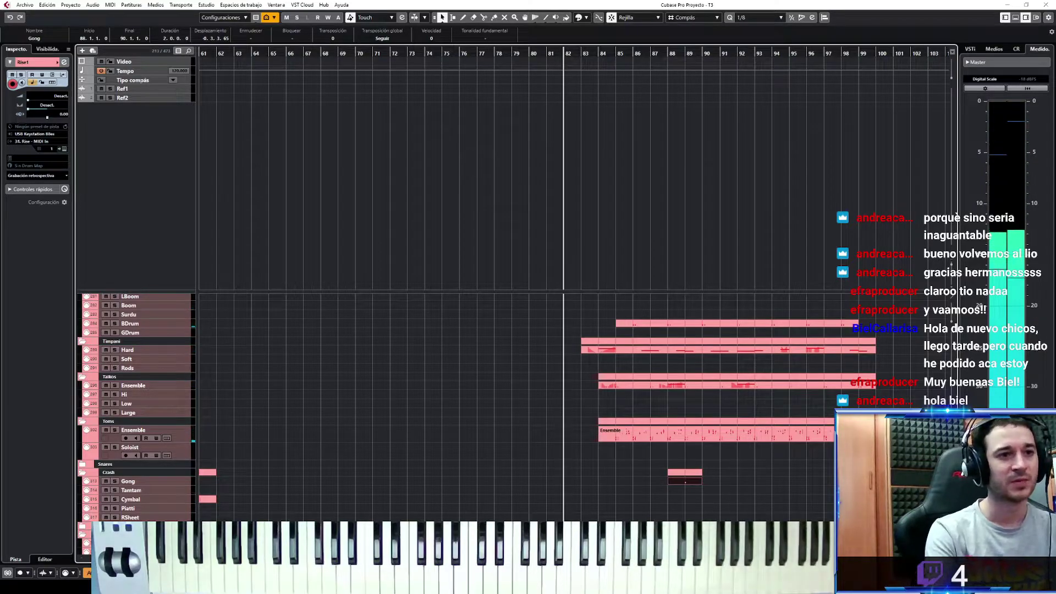
Copy the Rise1 event to bar 92 and the Gong event to bar 96 after replaying the passage from bar 88
{"action": "left_click", "coordinate": [675, 53]}
{"action": "key", "text": "space"}
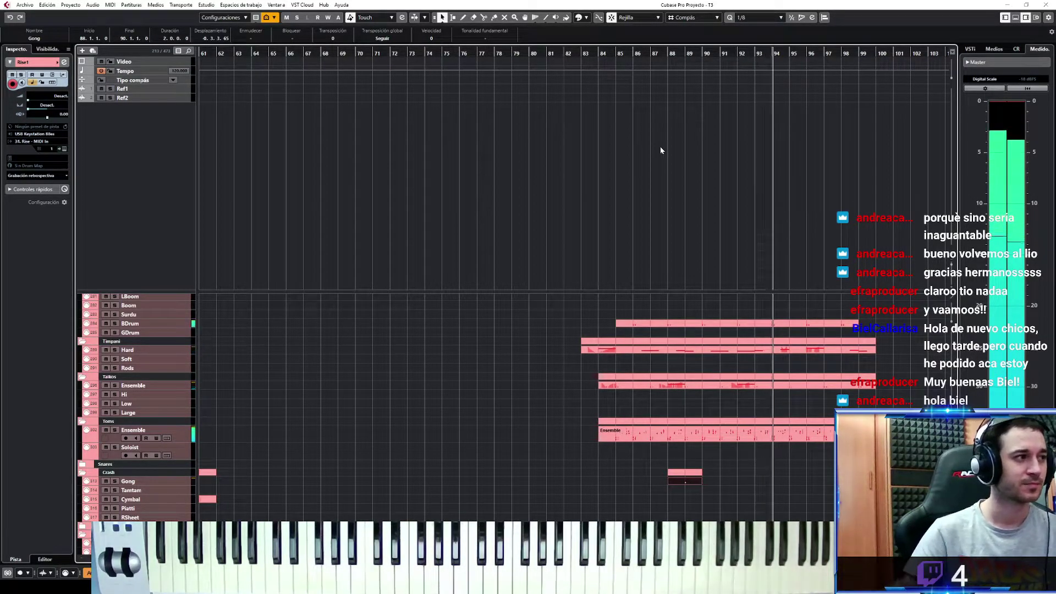
{"action": "key", "text": "l"}
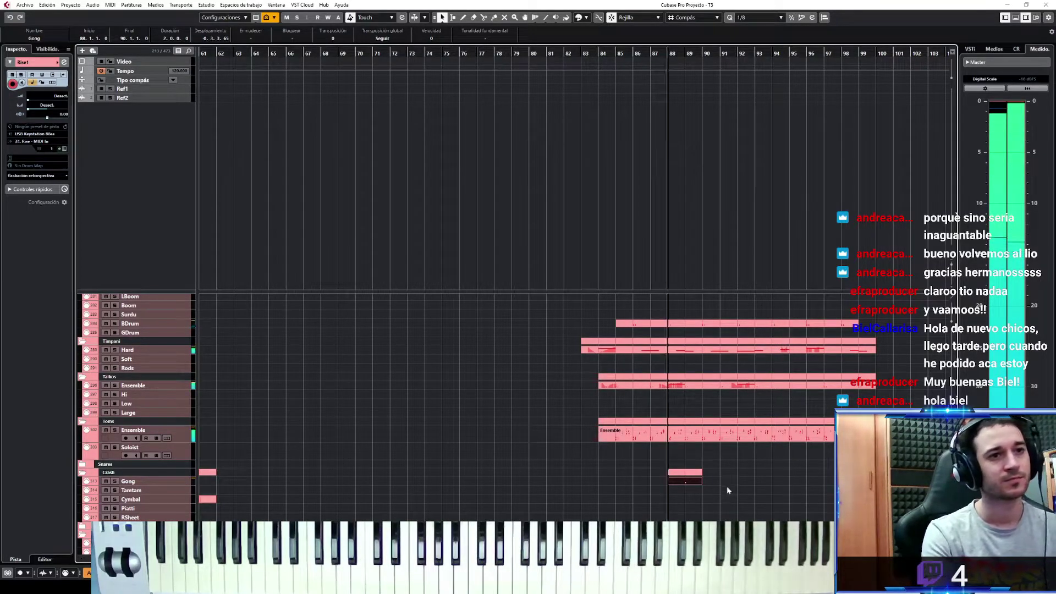
{"action": "left_click_drag", "start_coordinate": [616, 543], "coordinate": [738, 543]}
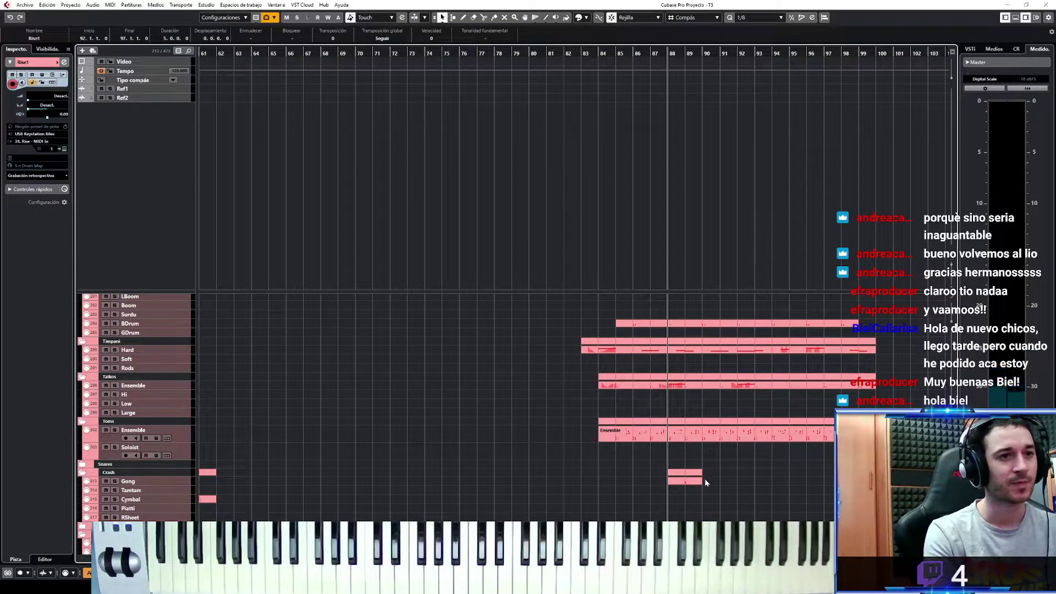
{"action": "left_click_drag", "start_coordinate": [690, 482], "coordinate": [826, 481]}
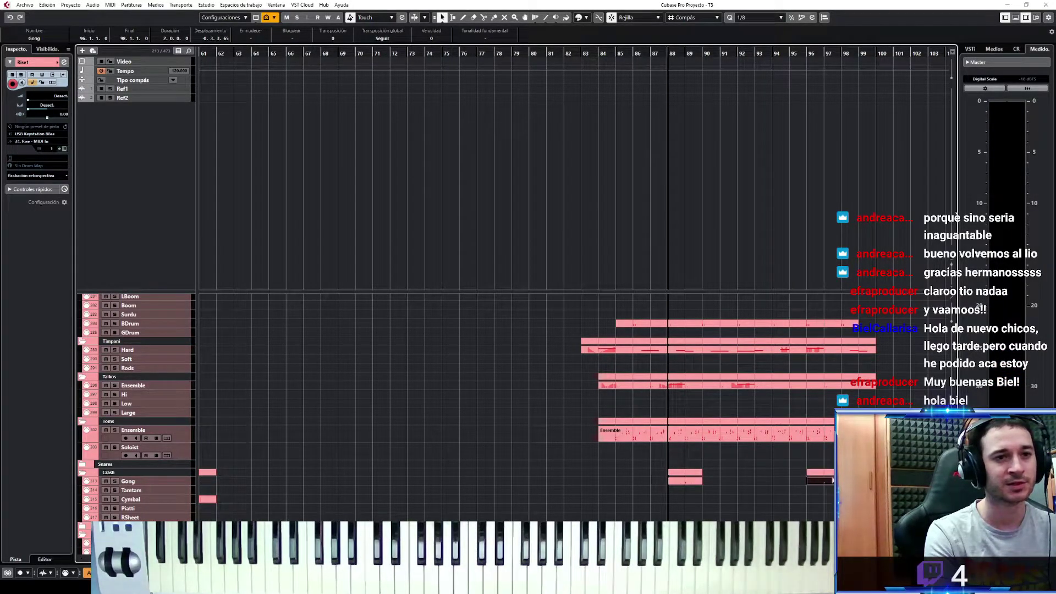
Perform a crash on the Cymbal track during playback from bar 84 and insert its retrospective take at bar 86
{"action": "left_click", "coordinate": [581, 54]}
{"action": "left_click", "coordinate": [596, 53]}
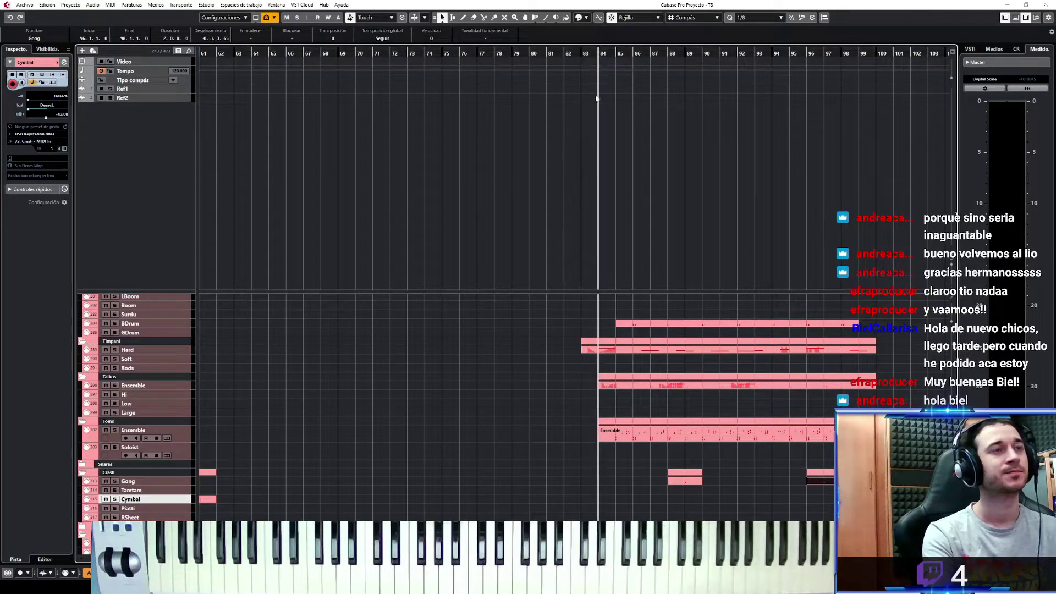
{"action": "key", "text": "space"}
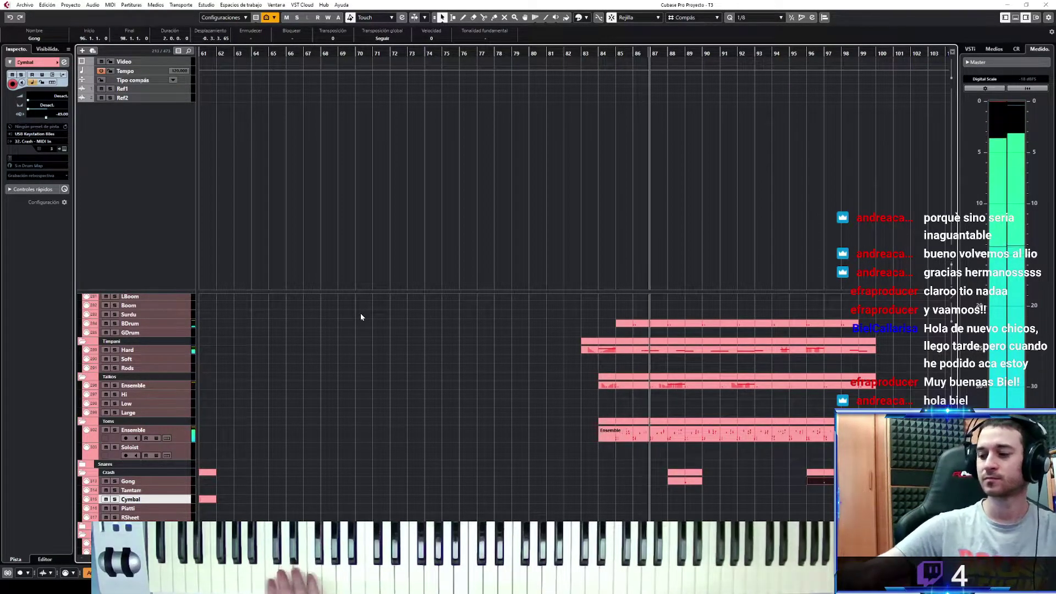
{"action": "key", "text": "space"}
{"action": "key", "text": "space"}
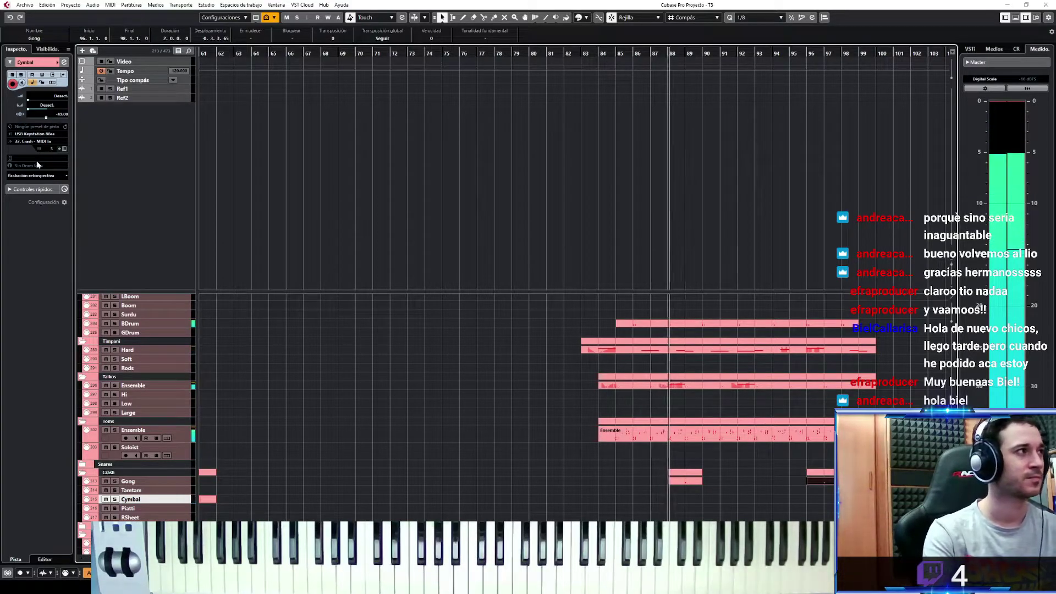
{"action": "left_click", "coordinate": [45, 175]}
{"action": "left_click", "coordinate": [52, 185]}
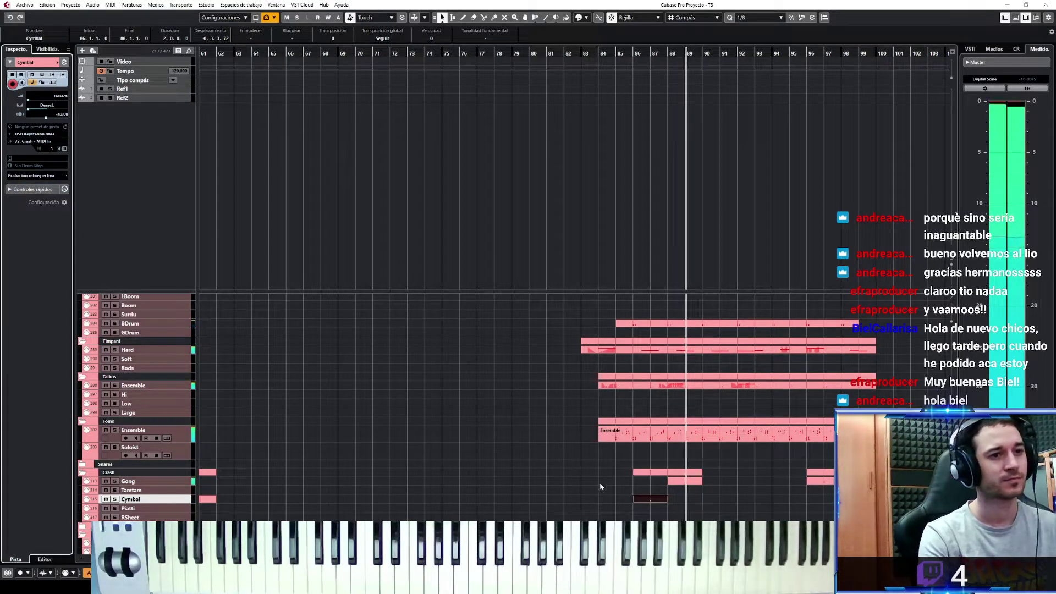
Copy the Cymbal event to bars 90, 94 and 98
{"action": "left_click_drag", "start_coordinate": [648, 500], "coordinate": [862, 501]}
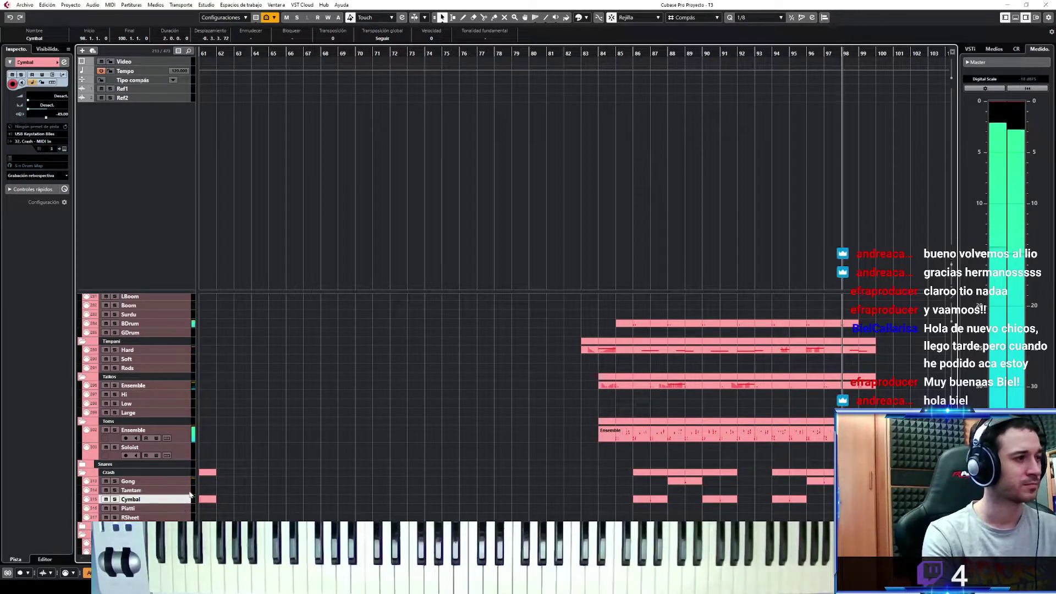
{"action": "scroll", "coordinate": [263, 451], "scroll_direction": "up", "scroll_amount": 3}
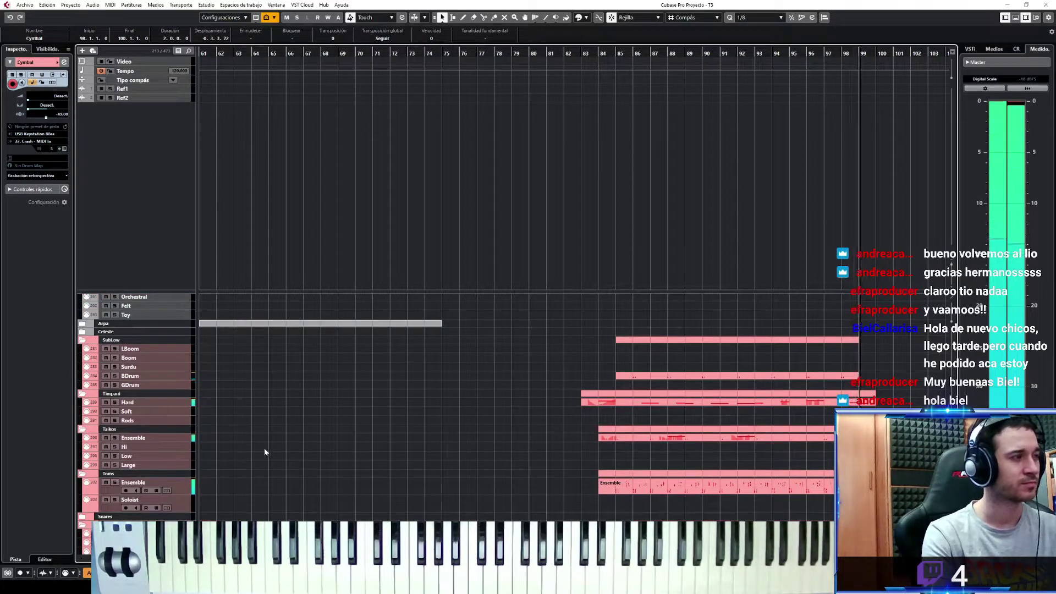
Perform a part on the GDrum track during playback from bar 84 and insert its retrospective take at bar 85
{"action": "scroll", "coordinate": [268, 454], "scroll_direction": "down", "scroll_amount": 3}
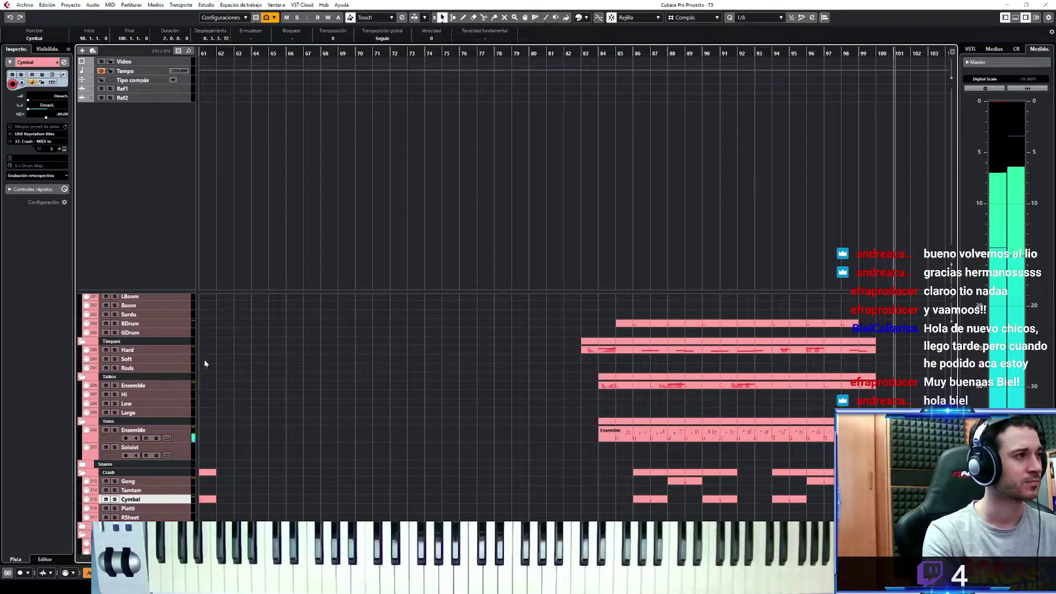
{"action": "left_click", "coordinate": [187, 333]}
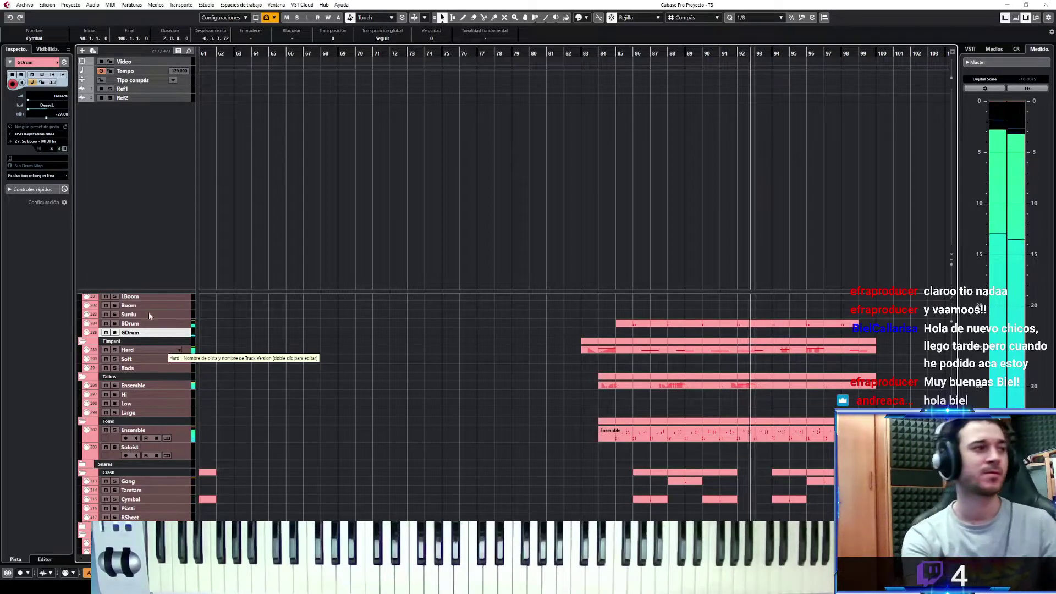
{"action": "key", "text": "space"}
{"action": "left_click", "coordinate": [33, 177]}
{"action": "left_click", "coordinate": [49, 186]}
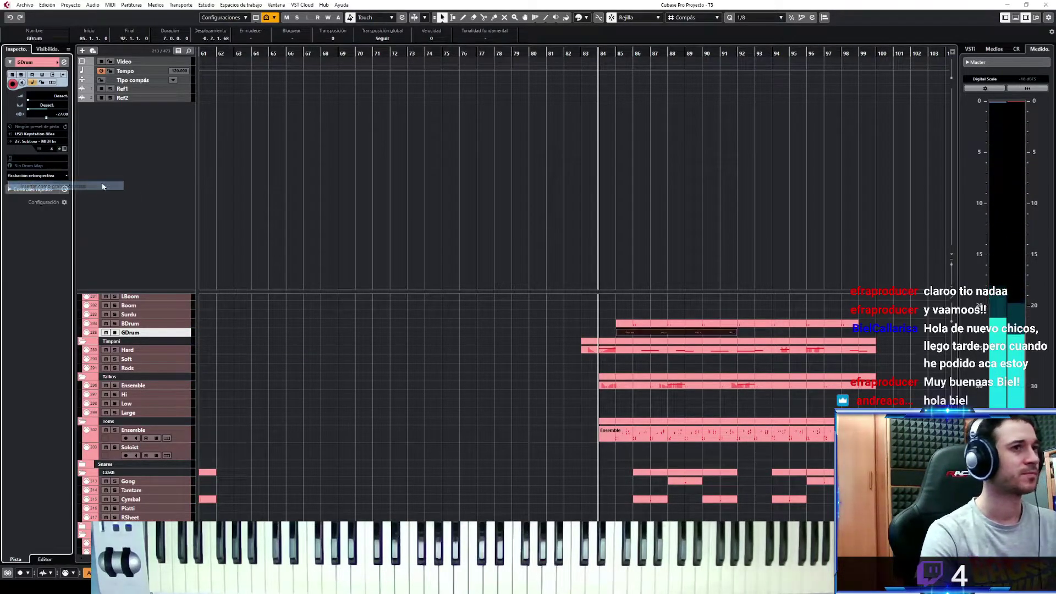
Quantize the GDrum take to 1/16 and copy its event to bar 93
{"action": "key", "text": "Return"}
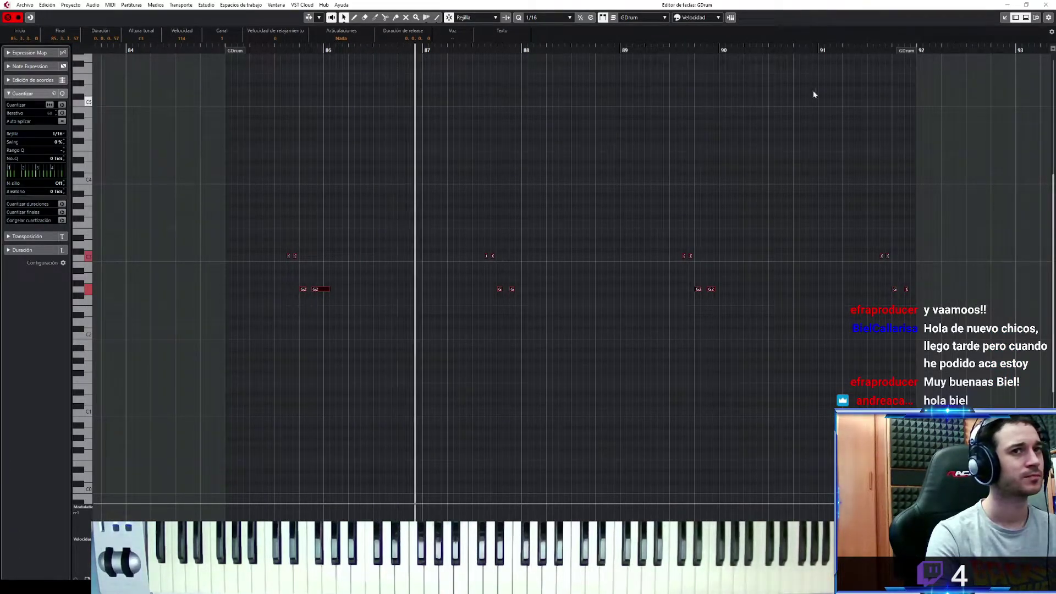
{"action": "key", "text": "space"}
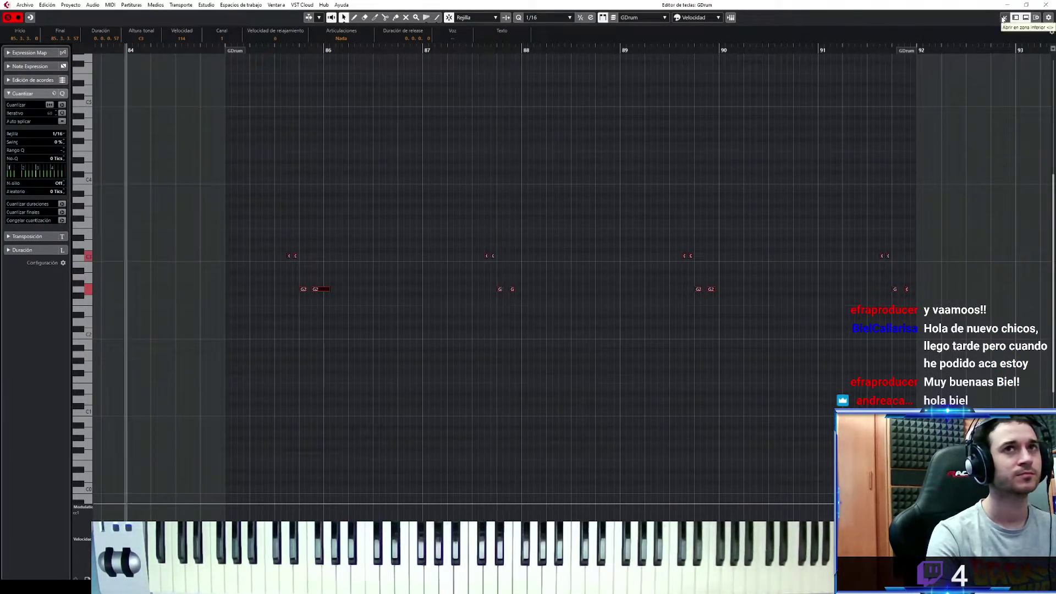
{"action": "left_click", "coordinate": [1005, 18]}
{"action": "left_click", "coordinate": [1015, 17]}
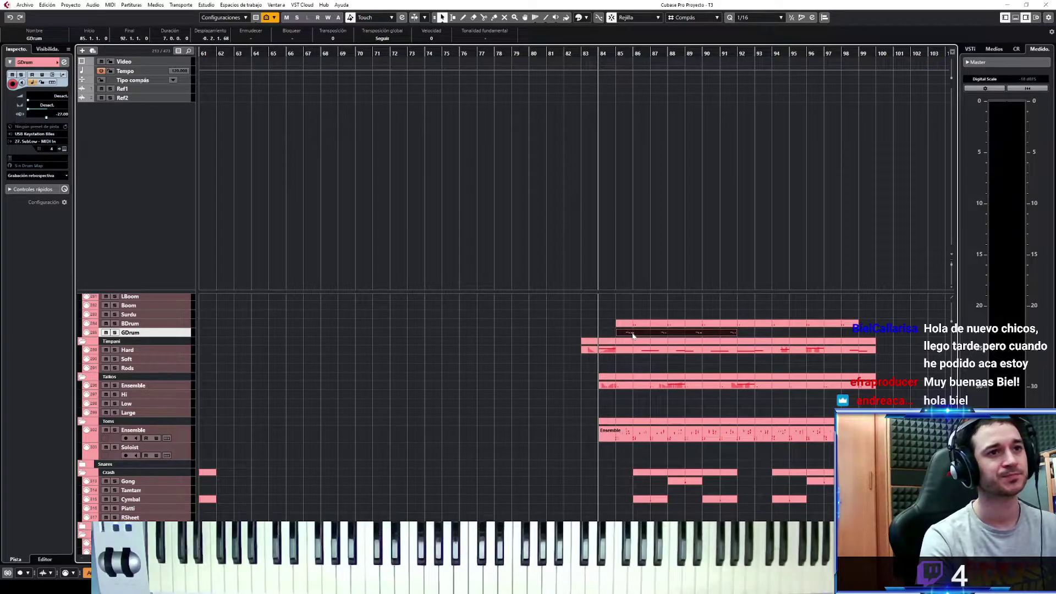
{"action": "left_click_drag", "start_coordinate": [670, 330], "coordinate": [773, 328]}
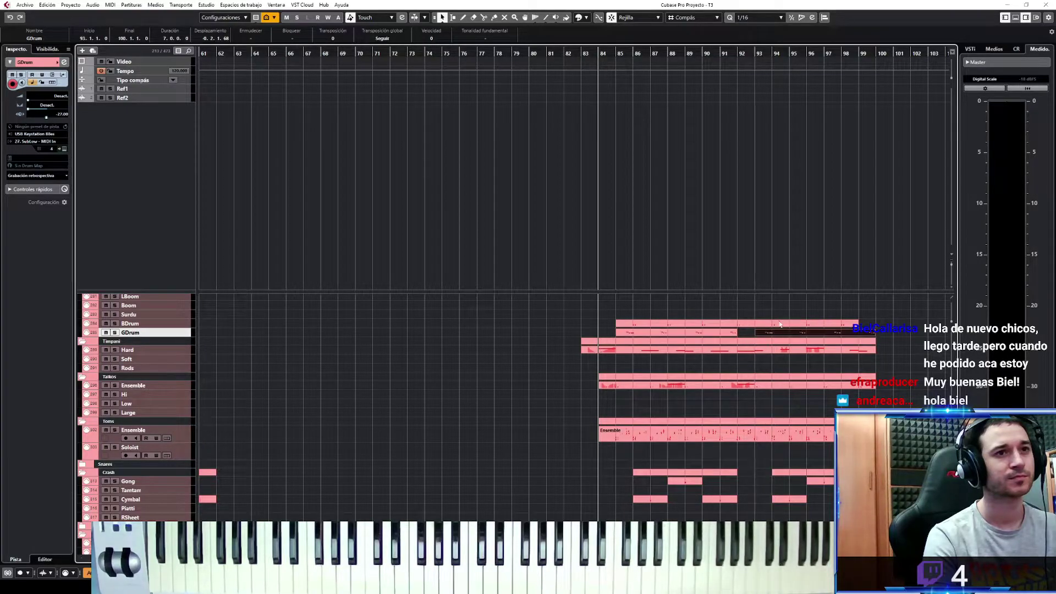
Replay the percussion from bar 84 and expand the Snares folder
{"action": "key", "text": "space"}
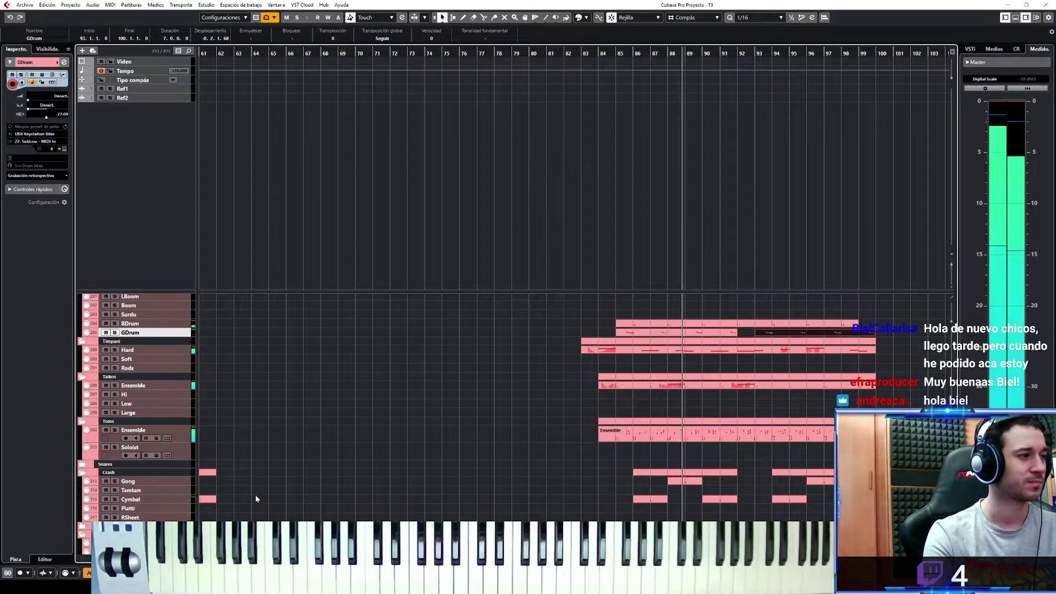
{"action": "scroll", "coordinate": [282, 489], "scroll_direction": "up", "scroll_amount": 1}
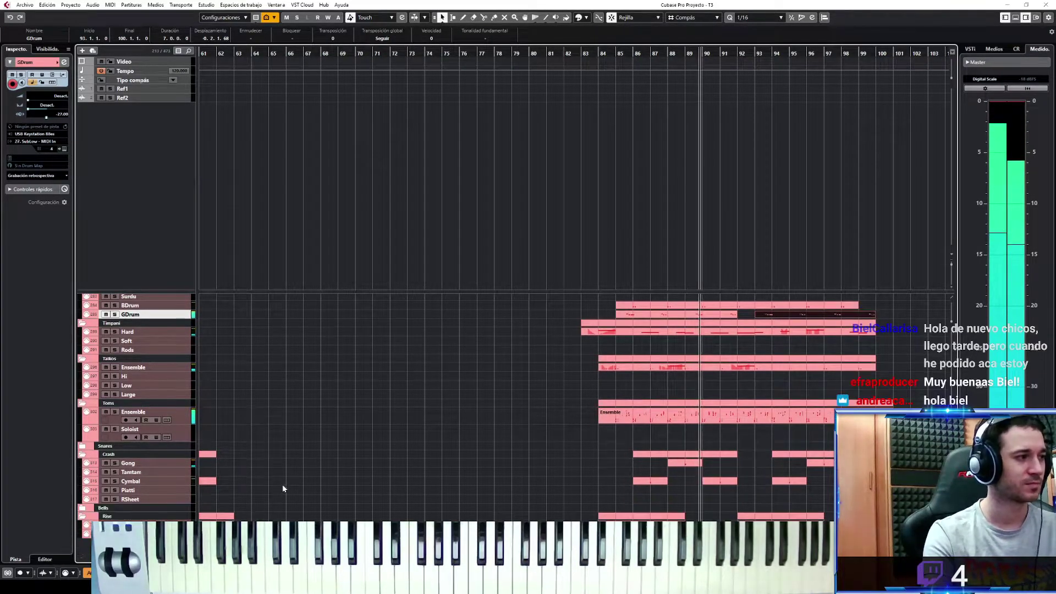
{"action": "scroll", "coordinate": [300, 495], "scroll_direction": "up", "scroll_amount": 1}
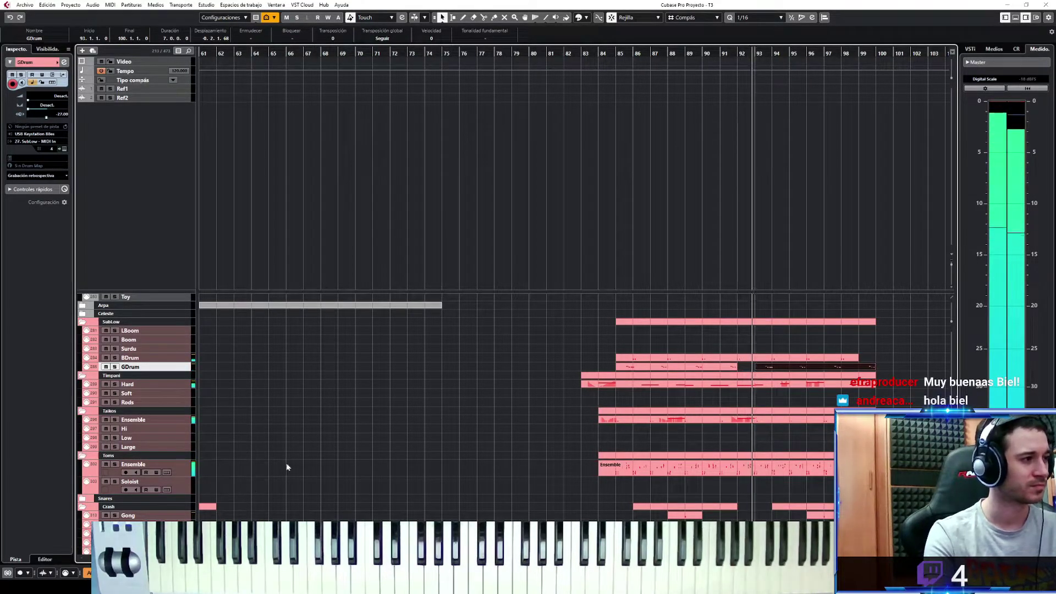
{"action": "scroll", "coordinate": [288, 467], "scroll_direction": "down", "scroll_amount": 3}
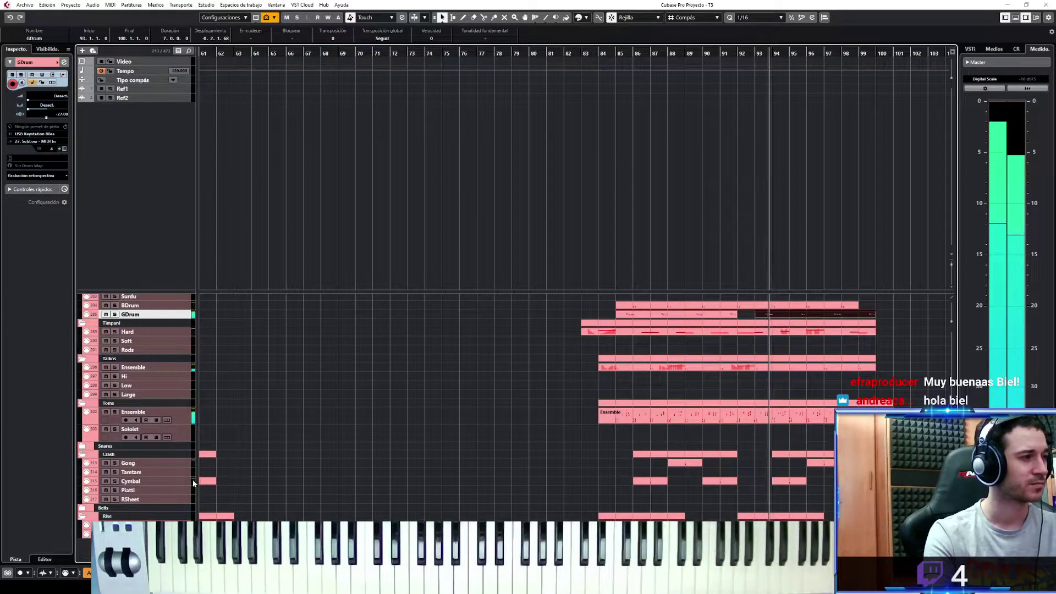
{"action": "key", "text": "space"}
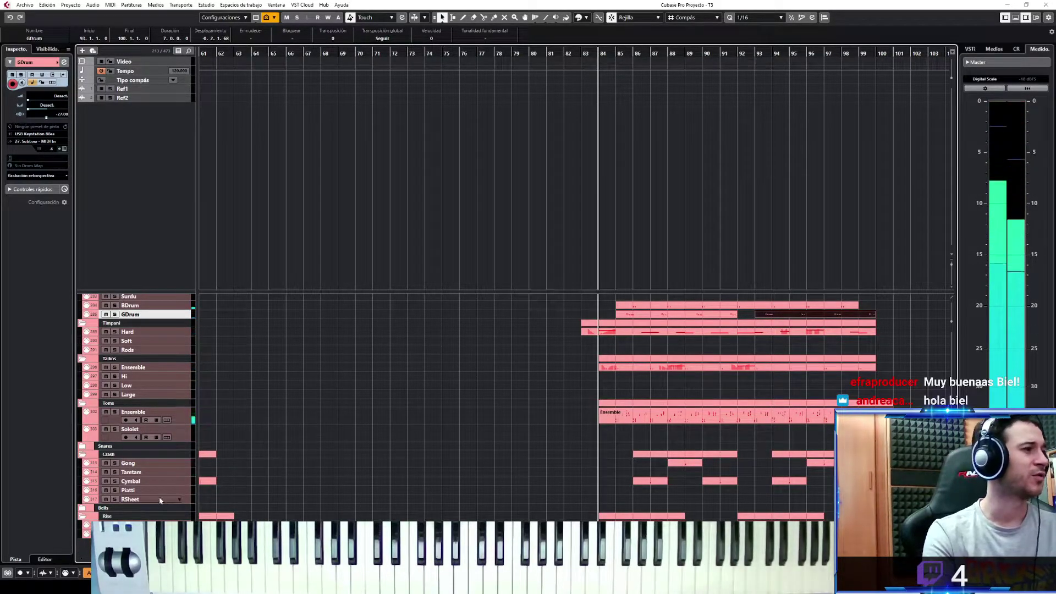
{"action": "left_click", "coordinate": [83, 447]}
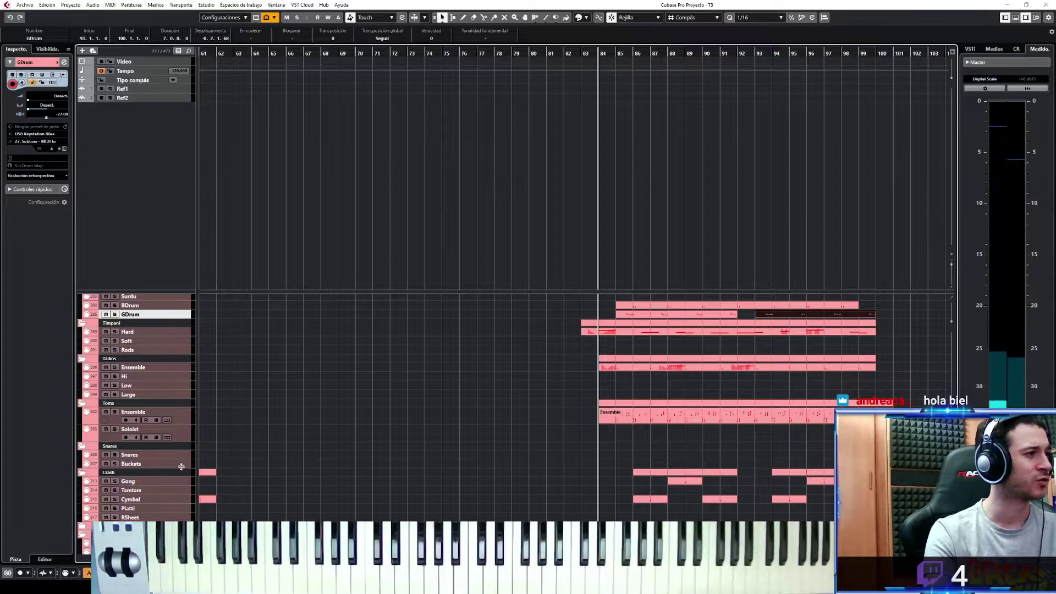
Select the Buckets track and rehearse a part over repeated playback from bar 84
{"action": "key", "text": "space"}
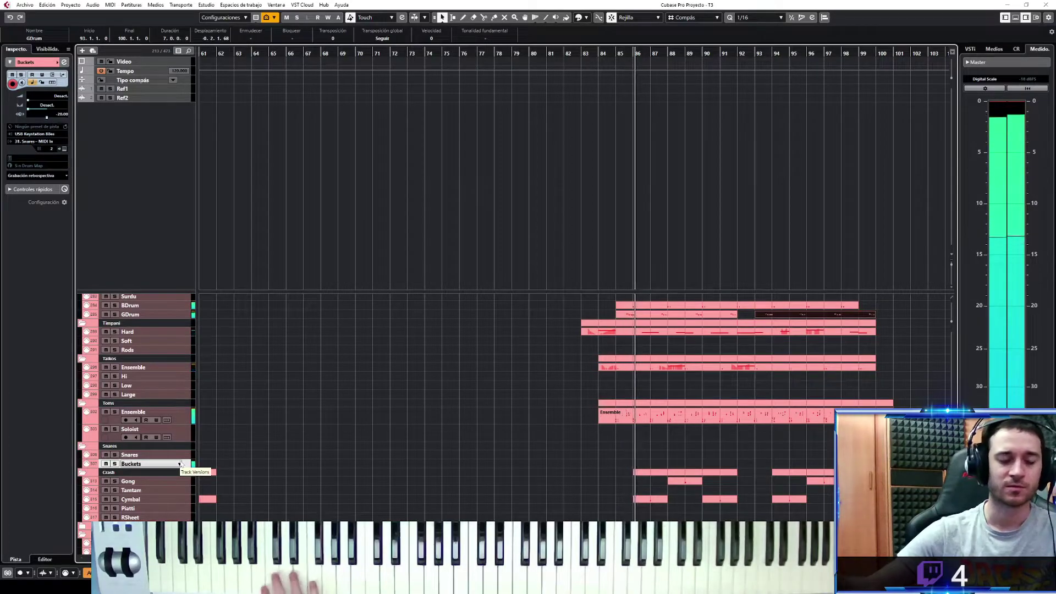
{"action": "key", "text": "space"}
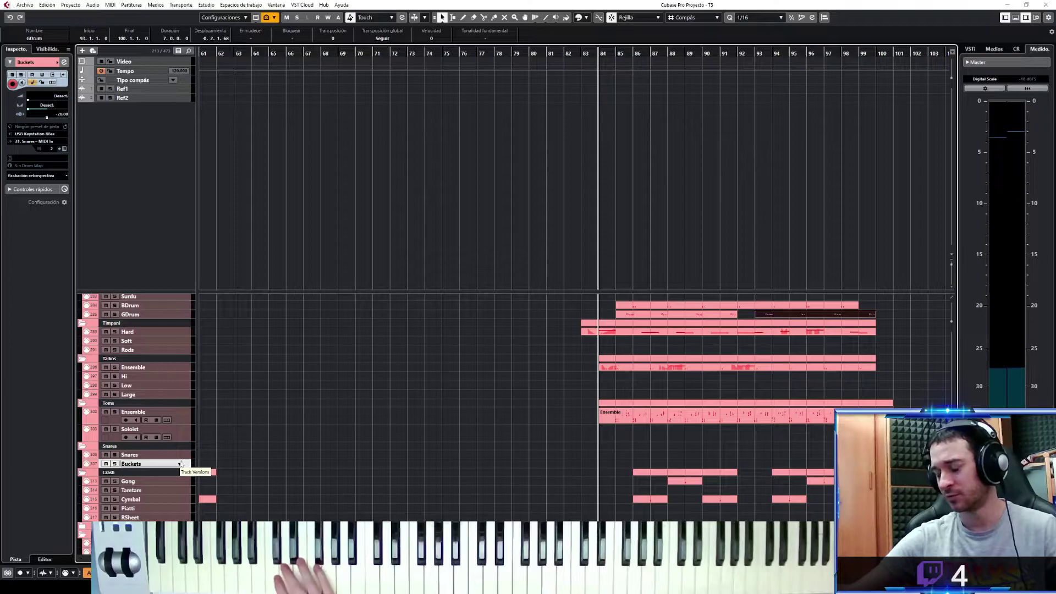
{"action": "key", "text": "space"}
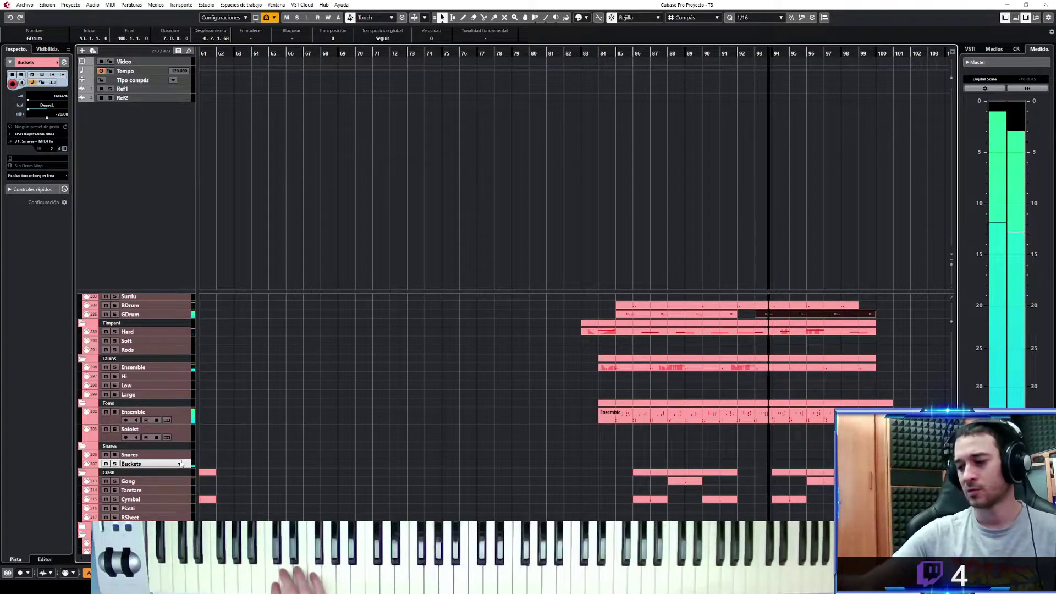
{"action": "key", "text": "space"}
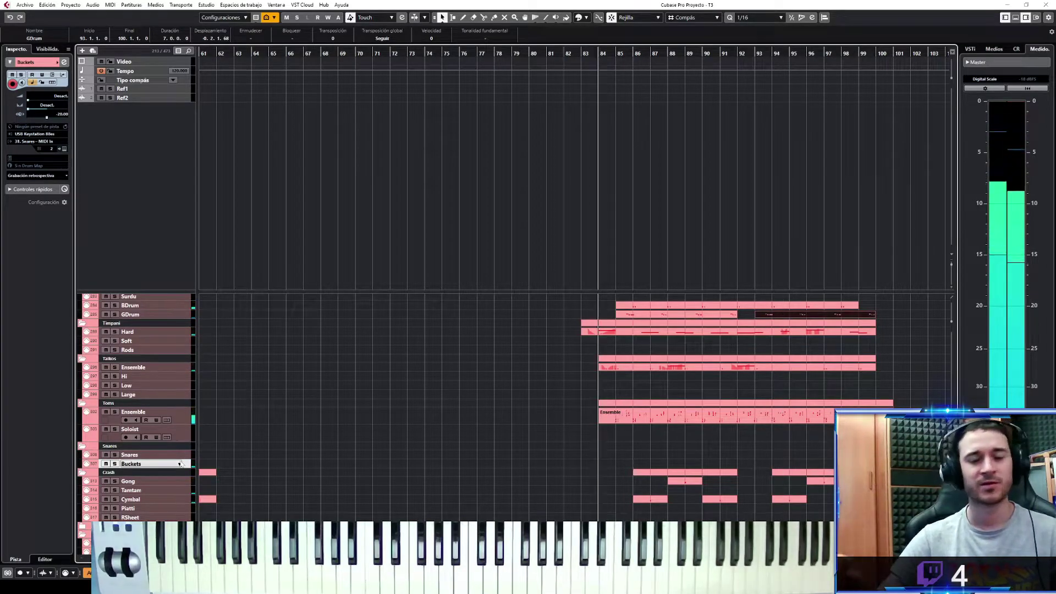
{"action": "key", "text": "space"}
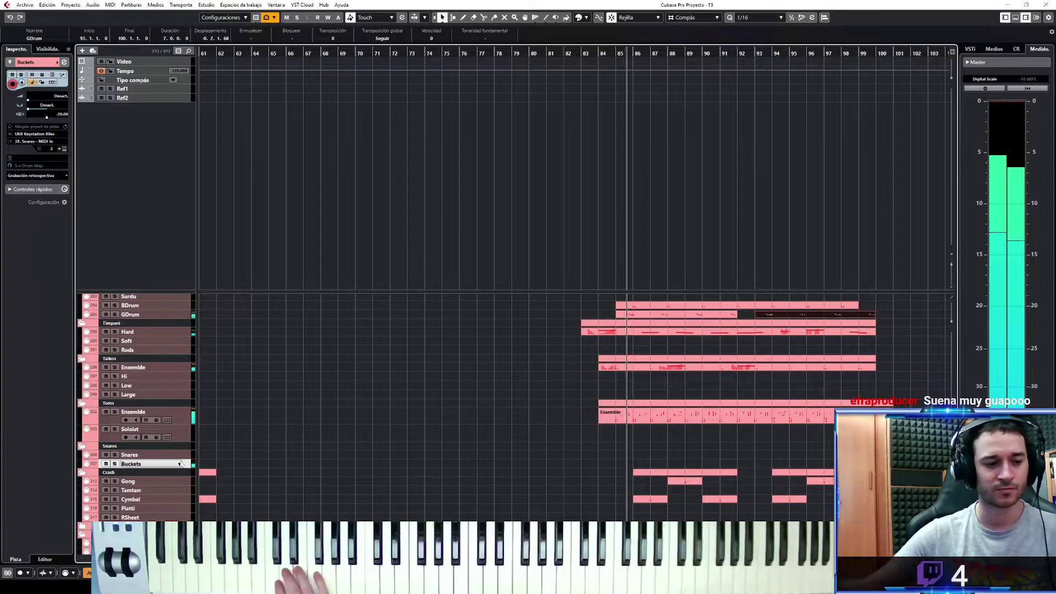
{"action": "key", "text": "space"}
Perform the Buckets part during playback, insert its retrospective take at bar 84, and quantize it to 1/8
{"action": "key", "text": "space"}
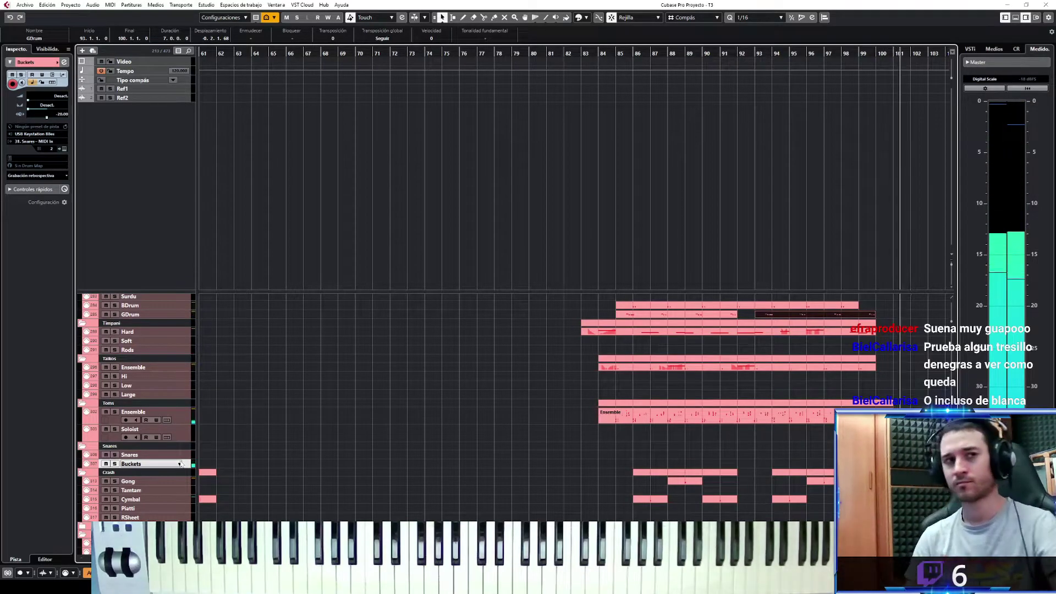
{"action": "key", "text": "space"}
{"action": "left_click", "coordinate": [35, 176]}
{"action": "left_click", "coordinate": [42, 186]}
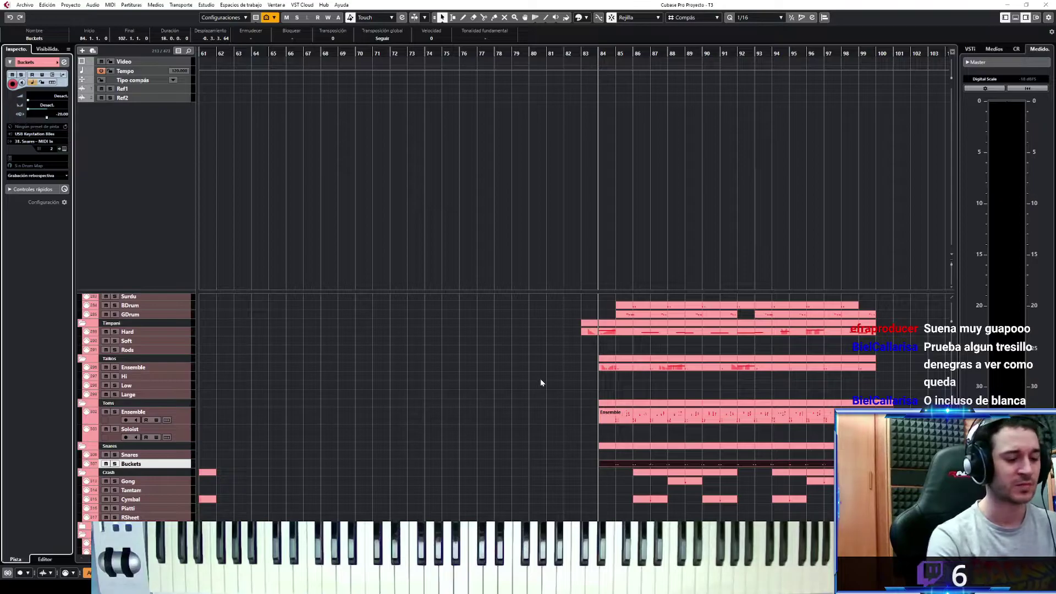
{"action": "key", "text": "Return"}
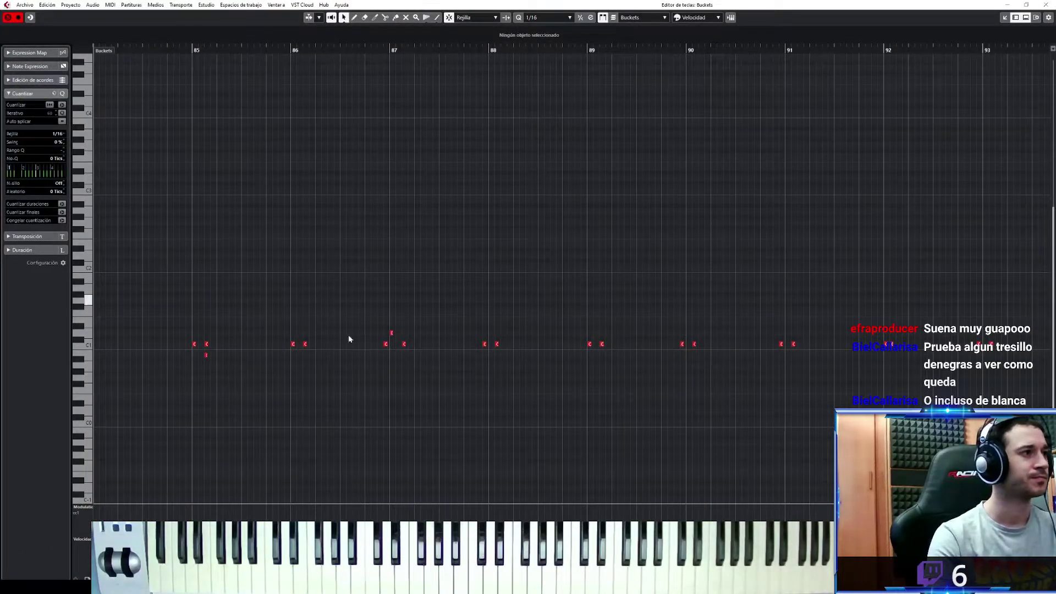
{"action": "key", "text": "Return"}
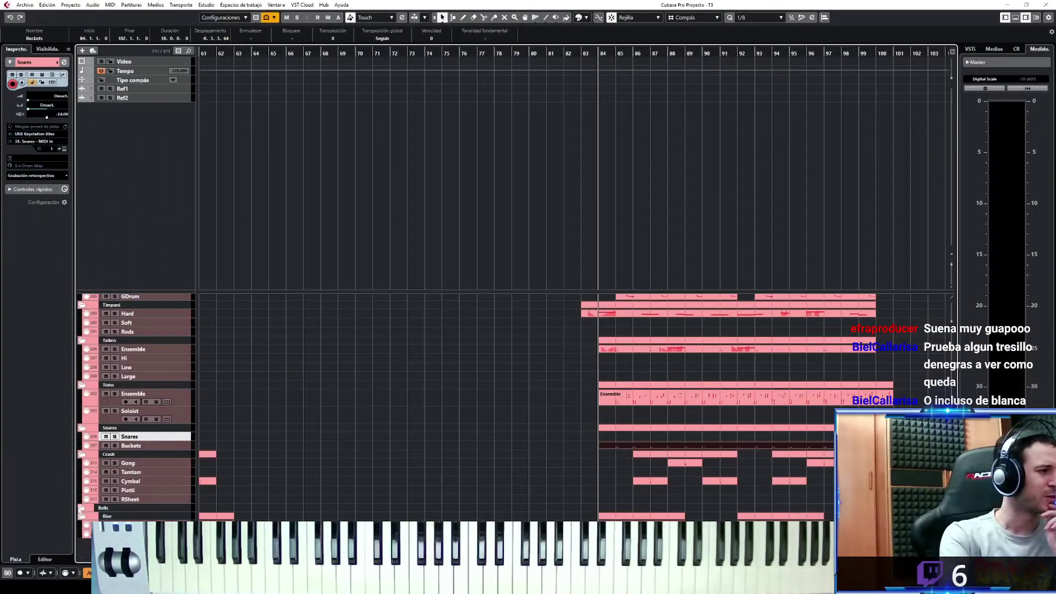
Perform a part on the TubularBells track in the Bells folder during playback and insert its retrospective take at bar 84
{"action": "scroll", "coordinate": [262, 500], "scroll_direction": "down", "scroll_amount": 3}
{"action": "left_click", "coordinate": [180, 484]}
{"action": "left_click", "coordinate": [292, 452]}
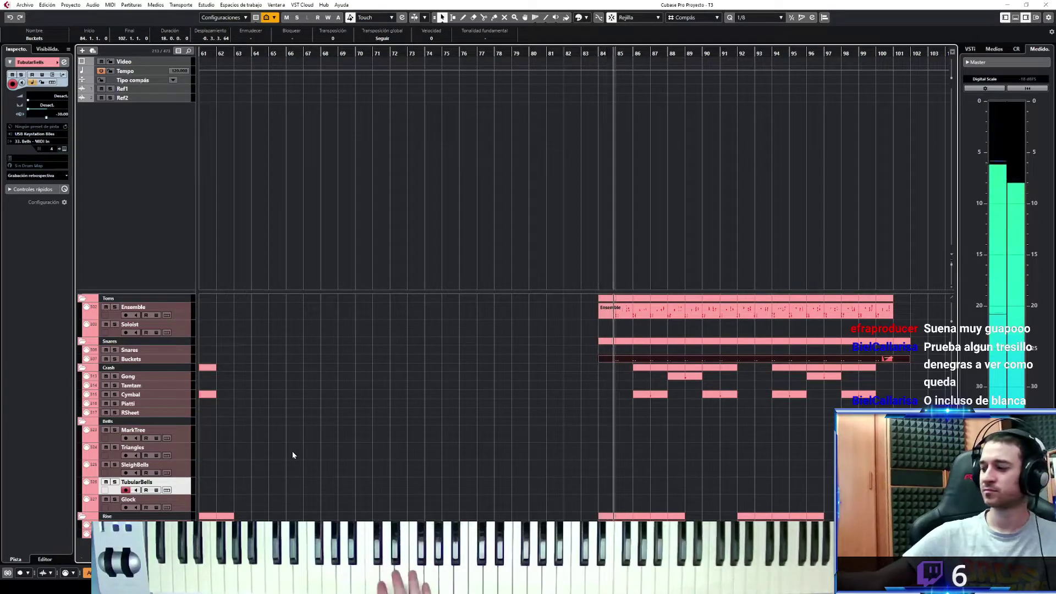
{"action": "key", "text": "space"}
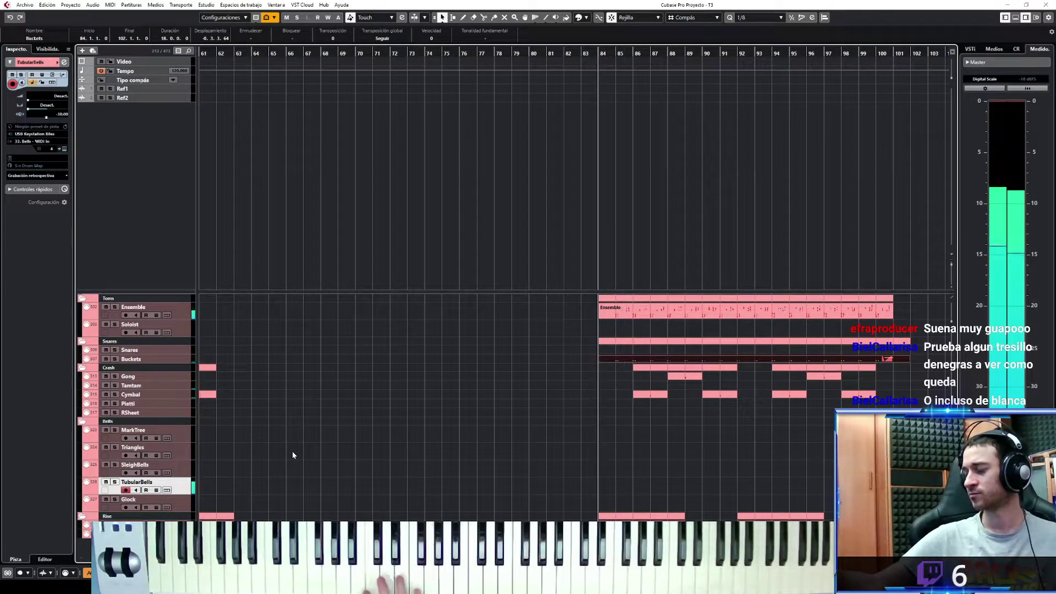
{"action": "key", "text": "space"}
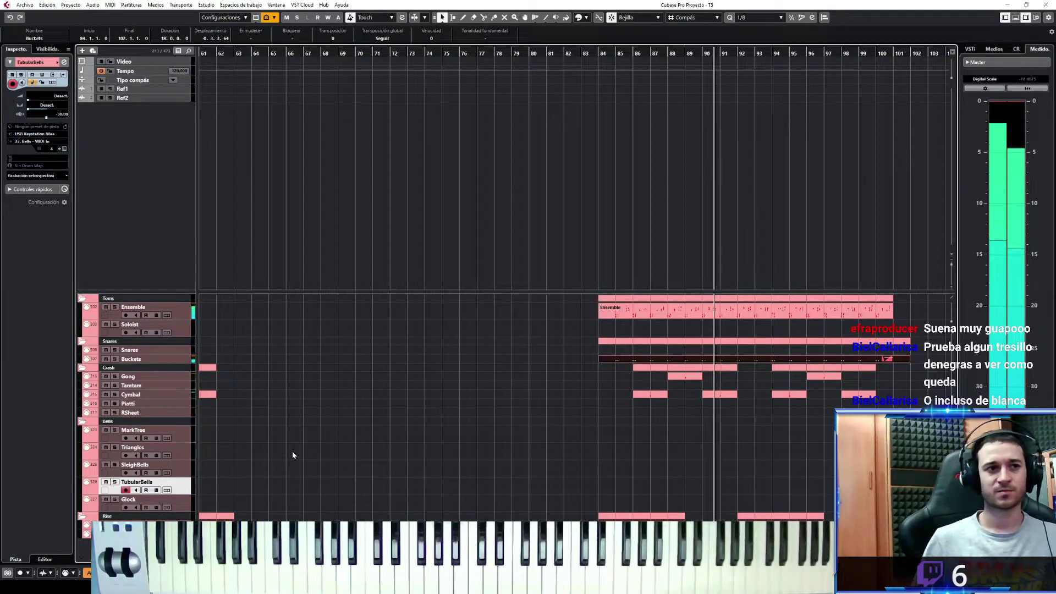
{"action": "key", "text": "space"}
{"action": "left_click", "coordinate": [66, 176]}
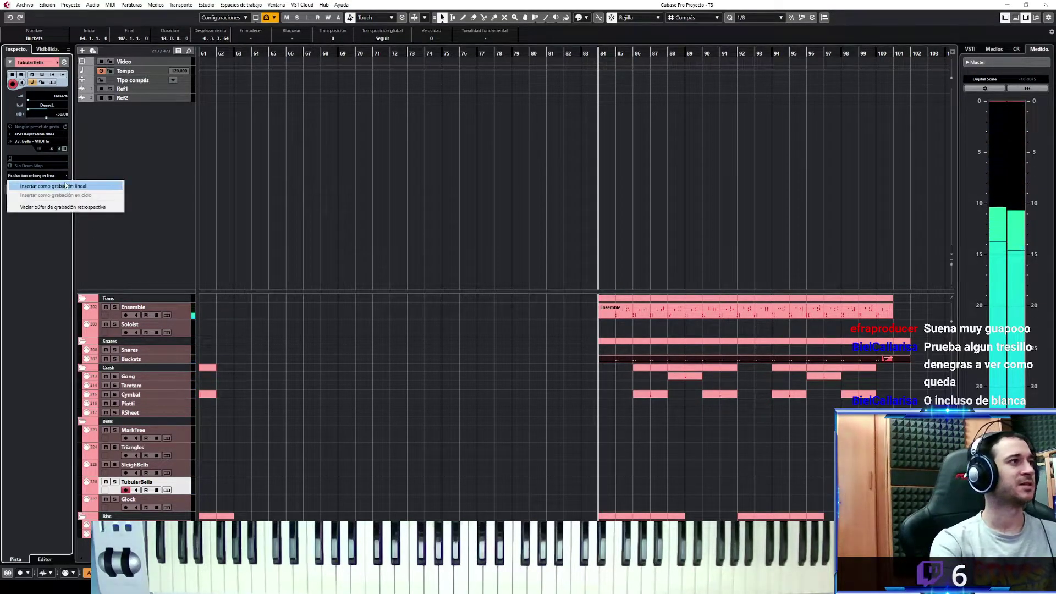
{"action": "left_click", "coordinate": [97, 185]}
Quantize the TubularBells notes to 1/8 and copy the event to bar 92
{"action": "key", "text": "Return"}
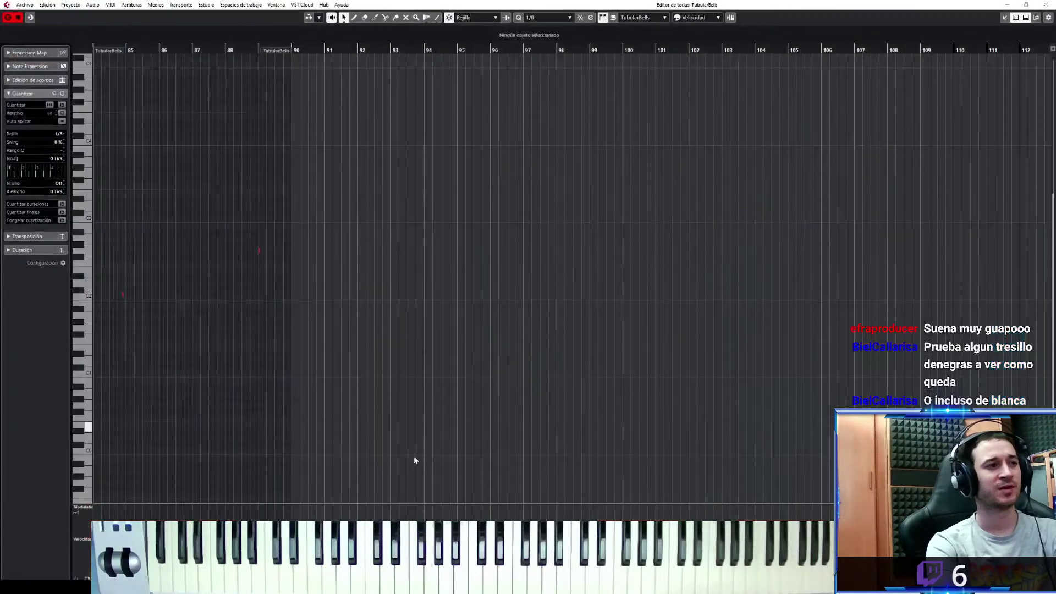
{"action": "key", "text": "ctrl+a"}
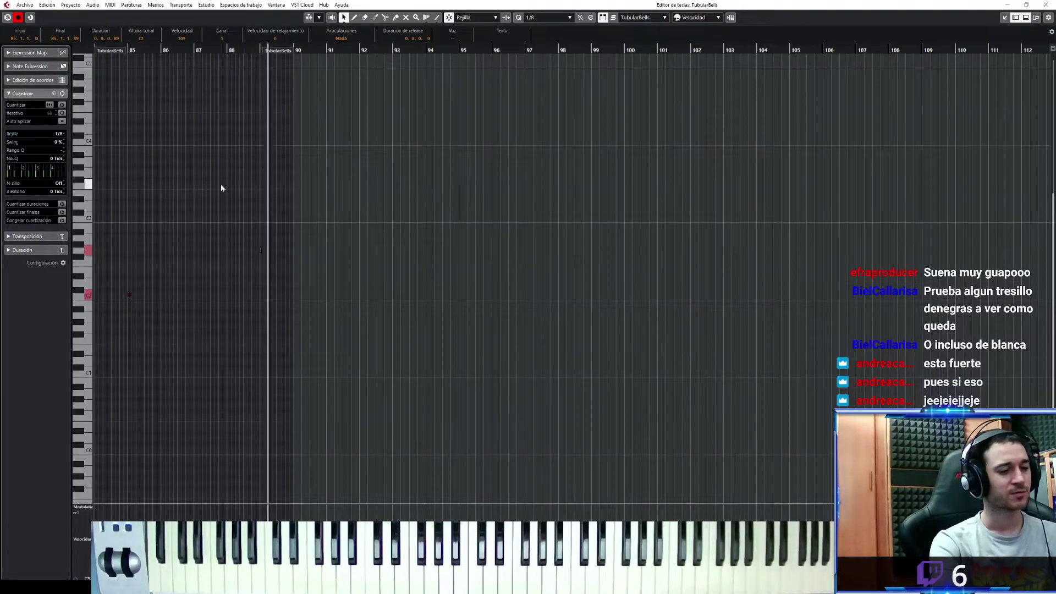
{"action": "left_click", "coordinate": [273, 237]}
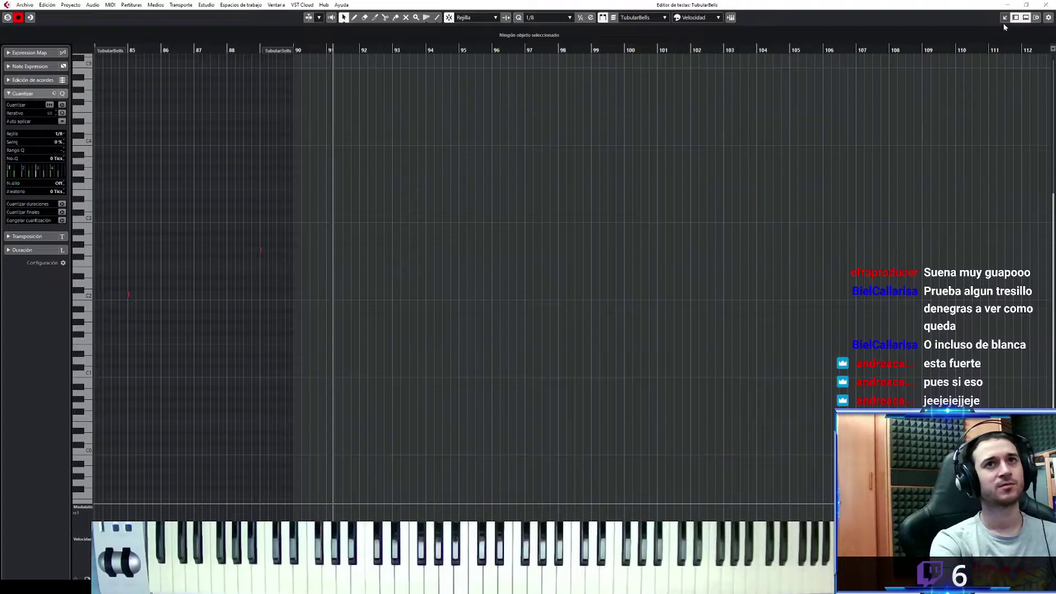
{"action": "left_click", "coordinate": [1016, 18]}
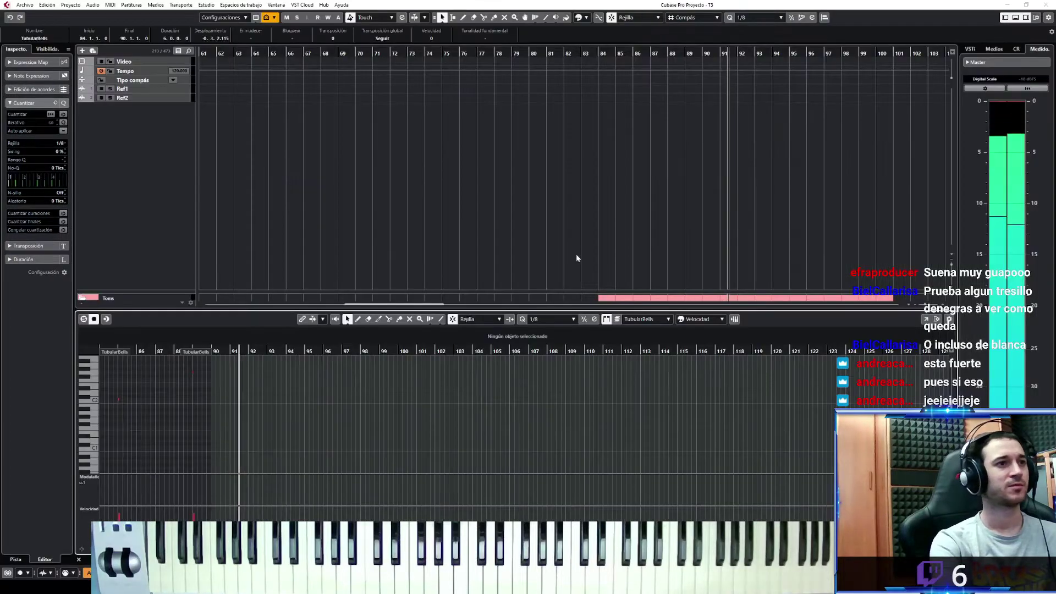
{"action": "left_click", "coordinate": [1016, 18]}
{"action": "left_click_drag", "start_coordinate": [687, 496], "coordinate": [784, 488]}
Remove the first bar of both TubularBells events so they start at bars 85 and 93
{"action": "key", "text": "space"}
{"action": "key", "text": "space"}
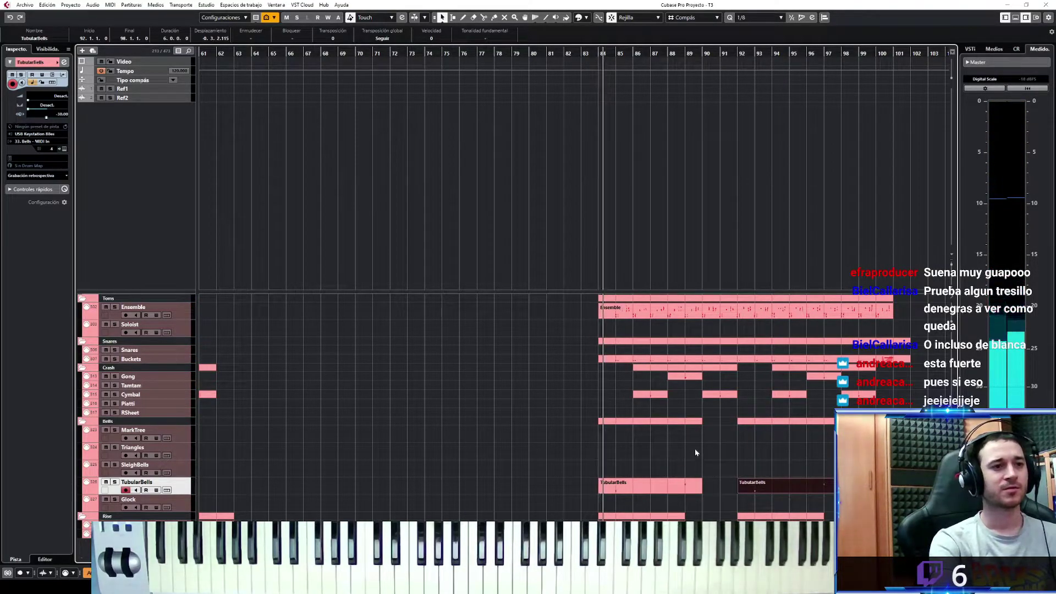
{"action": "left_click", "coordinate": [614, 491], "text": "alt"}
{"action": "left_click", "coordinate": [609, 490]}
{"action": "key", "text": "Delete"}
{"action": "left_click_drag", "start_coordinate": [750, 494], "coordinate": [769, 492]}
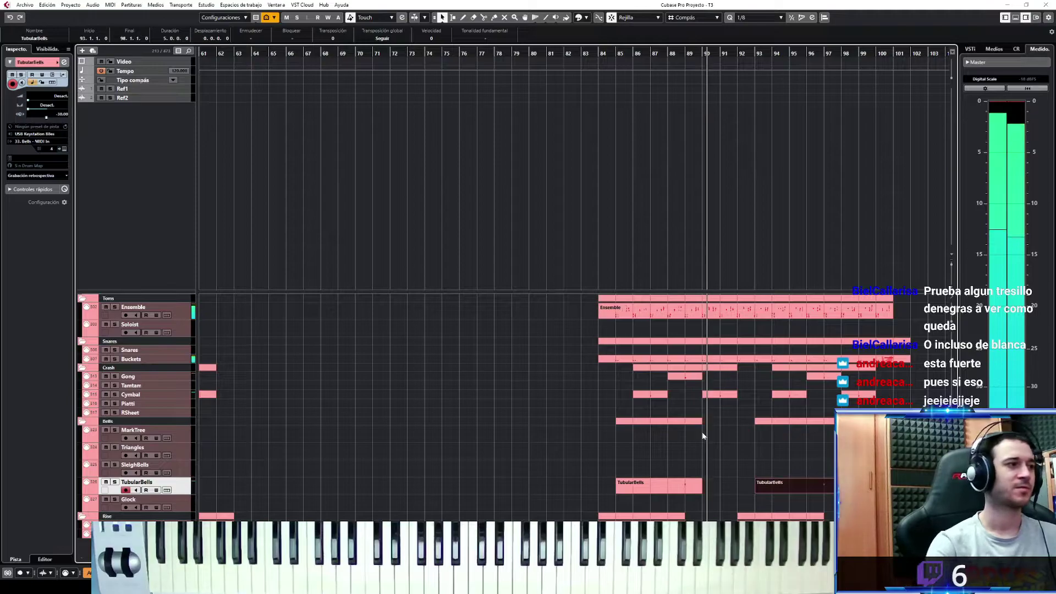
Expand the StrLeg folder and select its Violins1 track
{"action": "scroll", "coordinate": [253, 456], "scroll_direction": "up", "scroll_amount": 15}
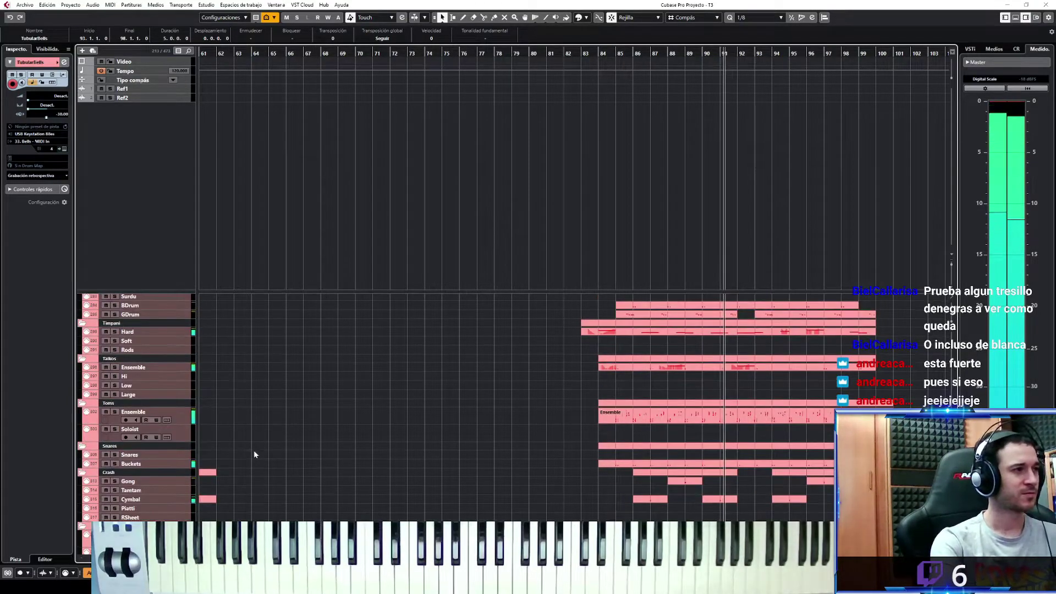
{"action": "scroll", "coordinate": [448, 427], "scroll_direction": "up", "scroll_amount": 10}
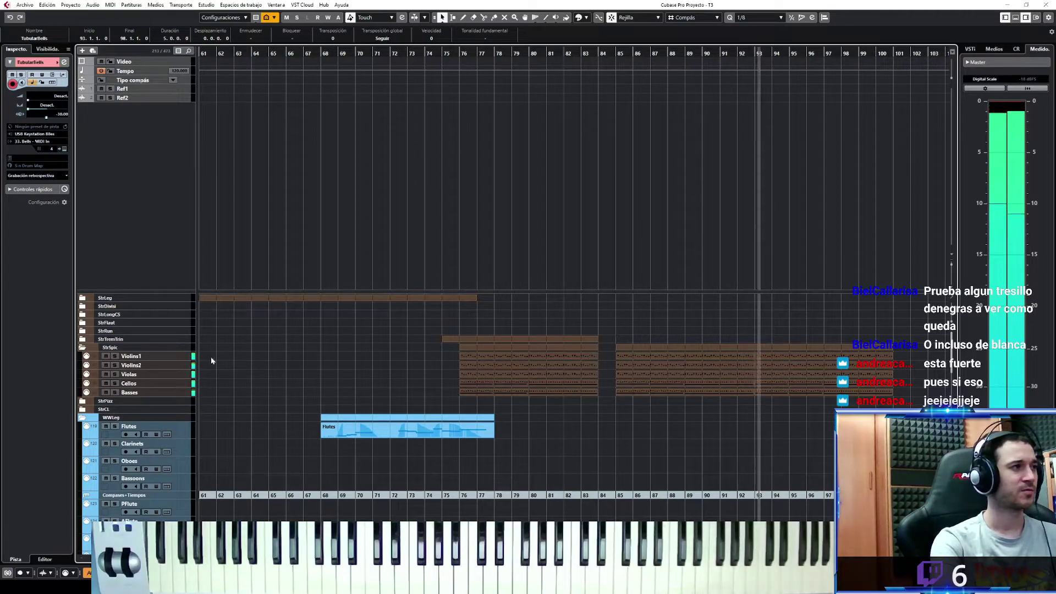
{"action": "left_click", "coordinate": [82, 298]}
{"action": "left_click", "coordinate": [184, 342]}
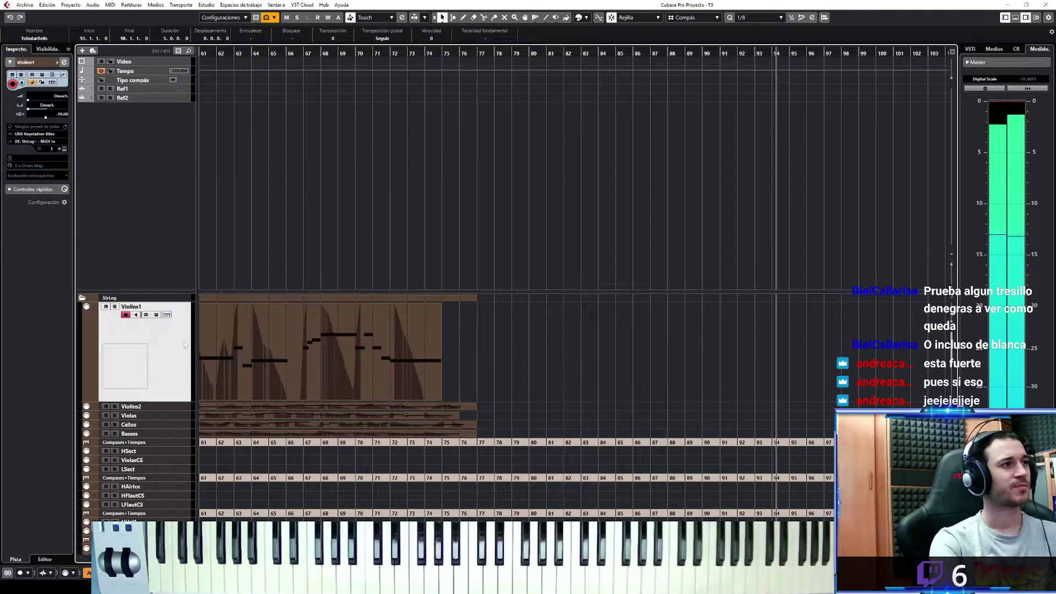
Perform a part on the Violins1 track during playback and insert its retrospective take at bar 90
{"action": "key", "text": "space"}
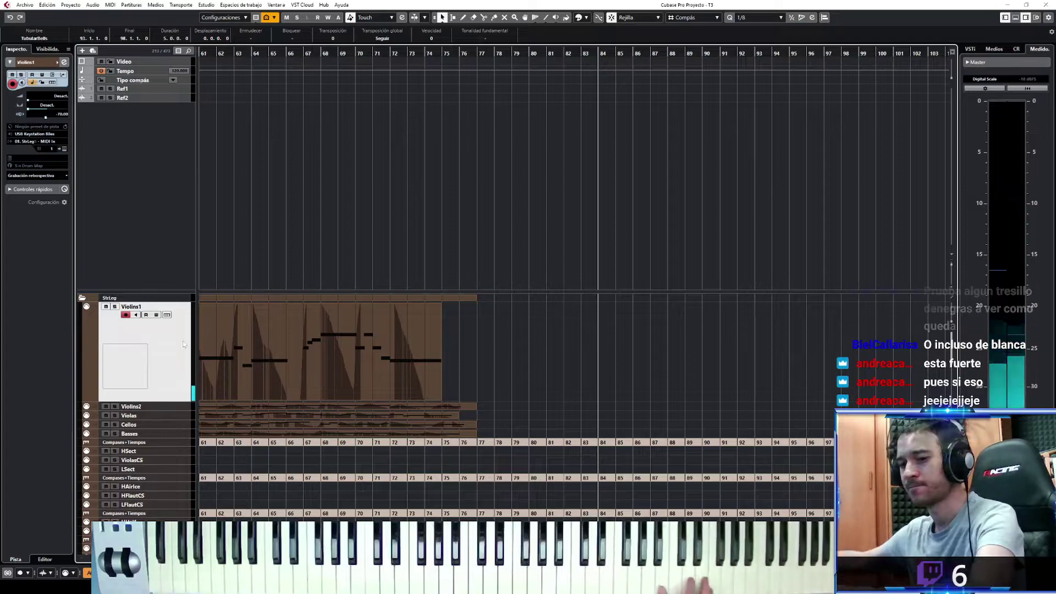
{"action": "left_click", "coordinate": [1007, 19]}
{"action": "left_click", "coordinate": [1007, 19]}
{"action": "left_click", "coordinate": [1016, 19]}
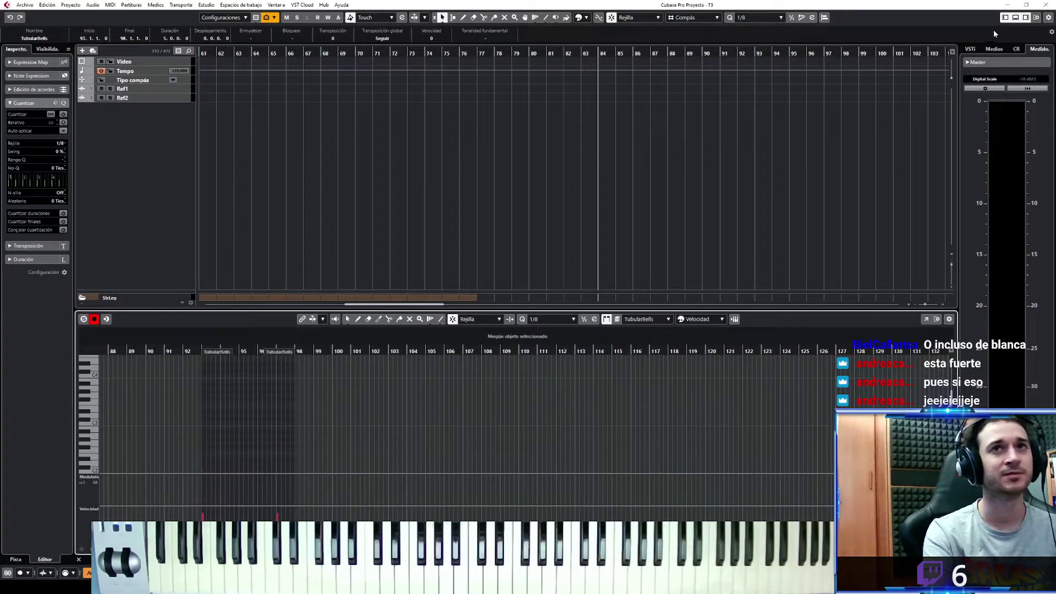
{"action": "left_click", "coordinate": [1016, 18]}
{"action": "scroll", "coordinate": [663, 372], "scroll_direction": "down", "scroll_amount": 6}
{"action": "left_click", "coordinate": [692, 54]}
{"action": "key", "text": "space"}
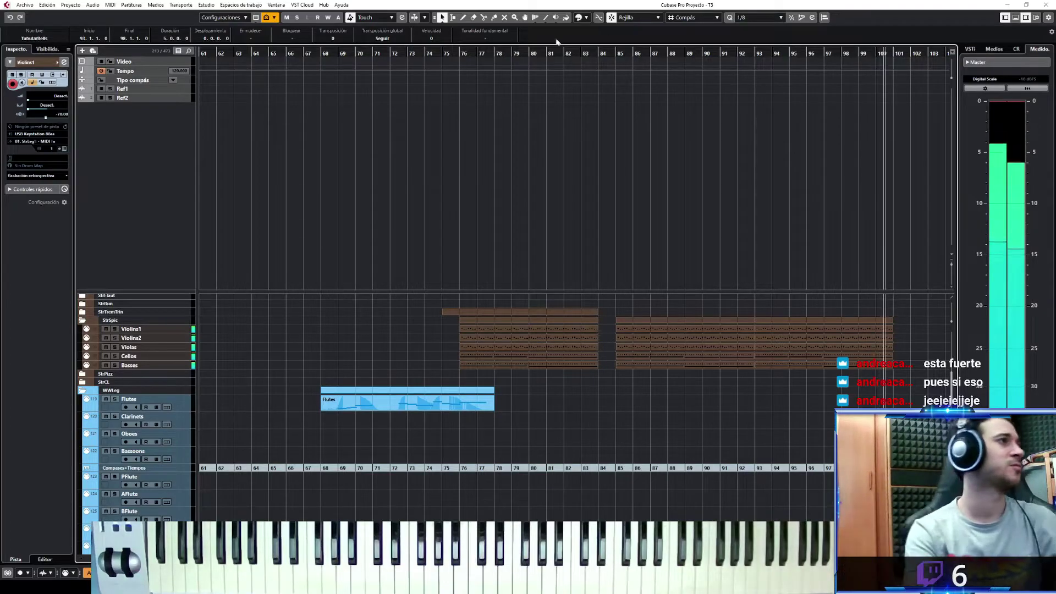
{"action": "key", "text": "space"}
{"action": "scroll", "coordinate": [341, 339], "scroll_direction": "up", "scroll_amount": 8}
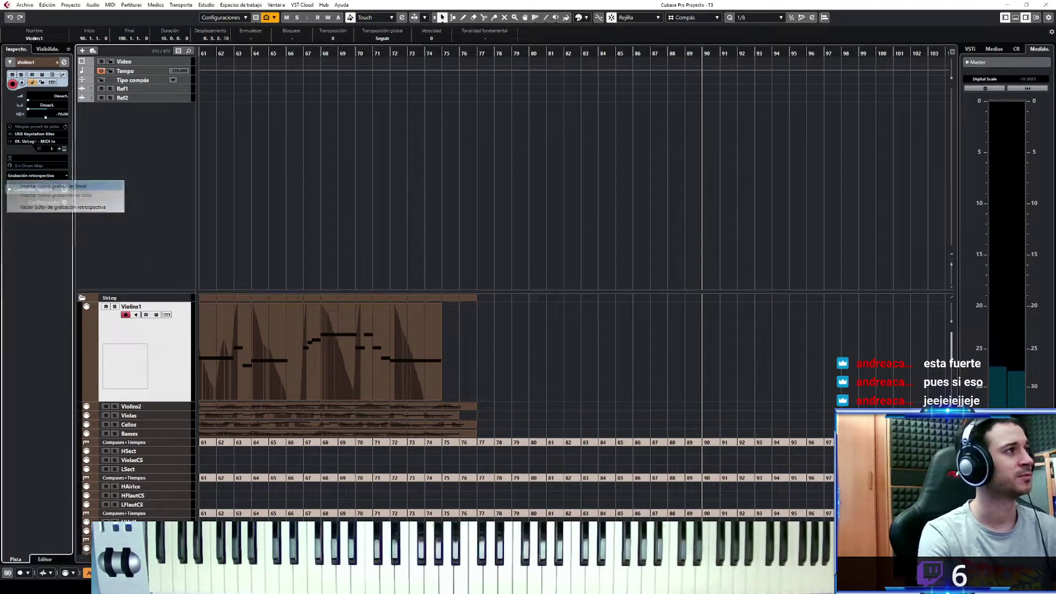
Expand the ChoirLong folder and perform a part on its WomenIh track during playback from bar 84
{"action": "scroll", "coordinate": [397, 402], "scroll_direction": "down", "scroll_amount": 10}
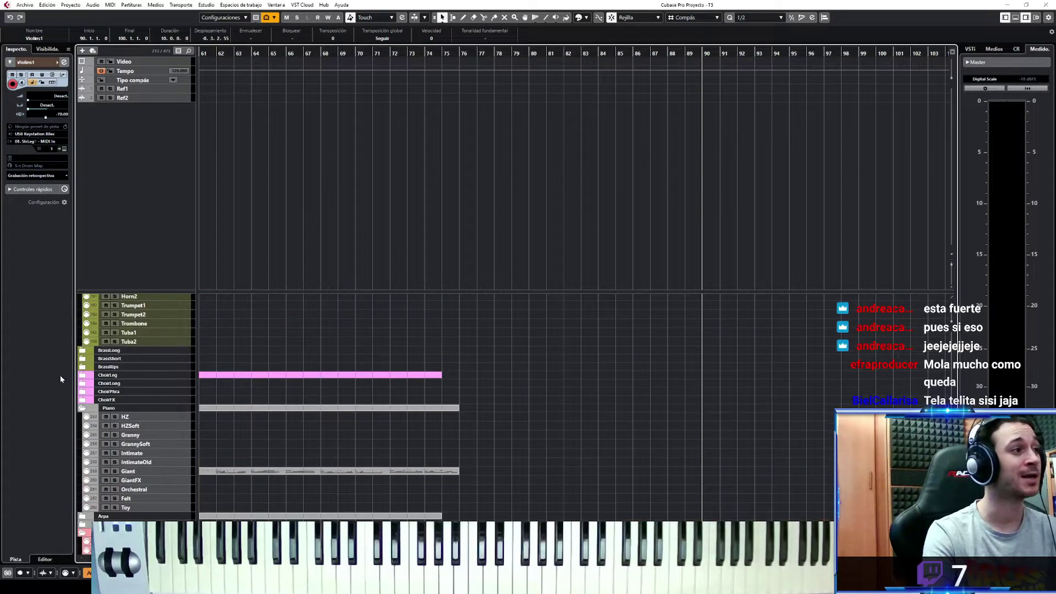
{"action": "left_click", "coordinate": [82, 382]}
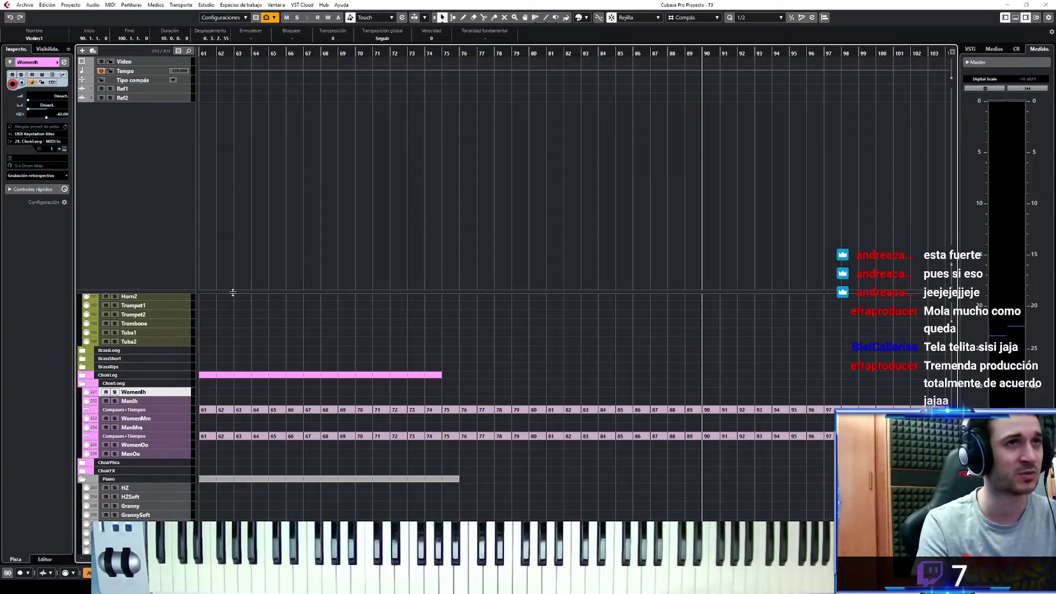
{"action": "scroll", "coordinate": [651, 376], "scroll_direction": "down", "scroll_amount": 10}
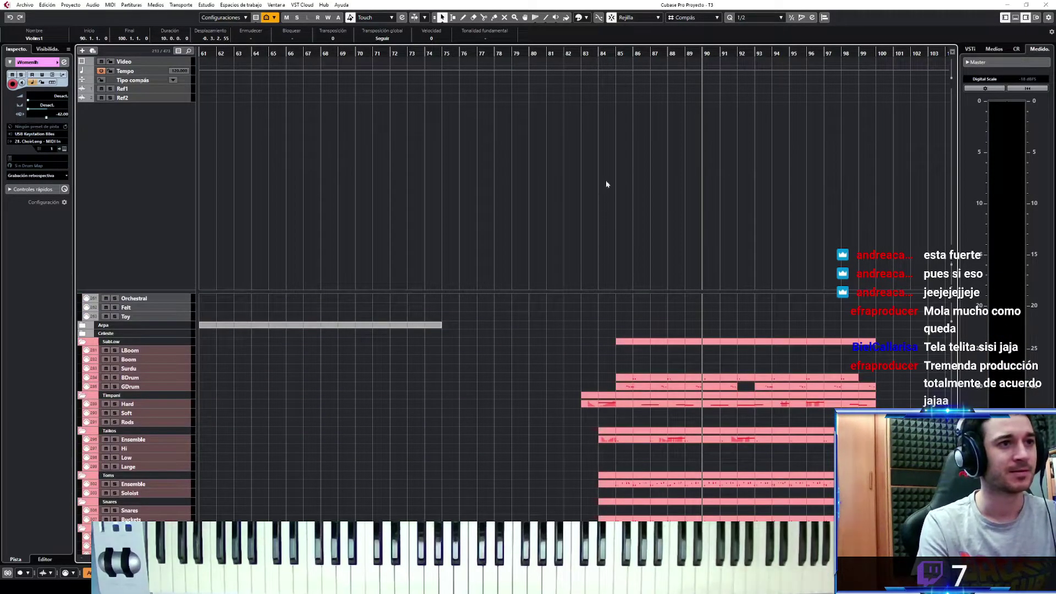
{"action": "left_click", "coordinate": [601, 60]}
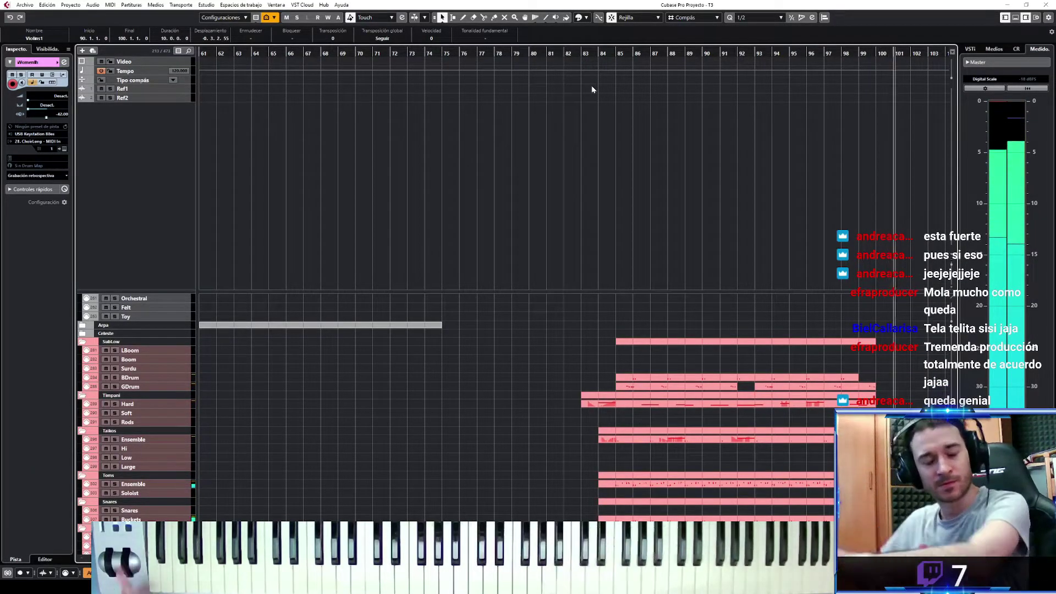
{"action": "key", "text": "space"}
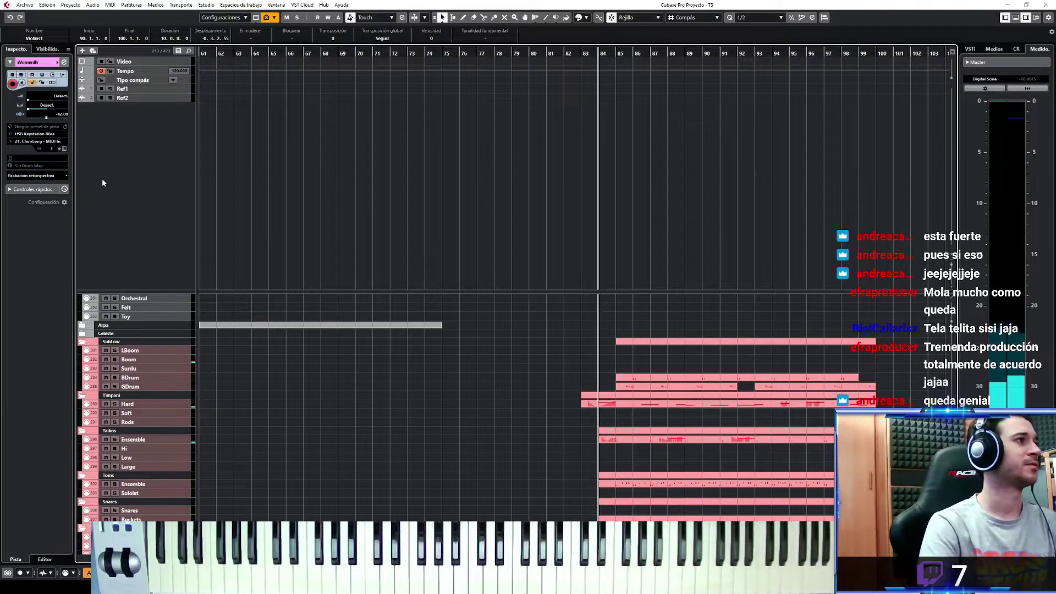
Insert the WomenIh retrospective take as a linear recording at bar 84, quantize it to 1/4 and close the editor
{"action": "left_click", "coordinate": [58, 176]}
{"action": "left_click", "coordinate": [58, 185]}
{"action": "key", "text": "Return"}
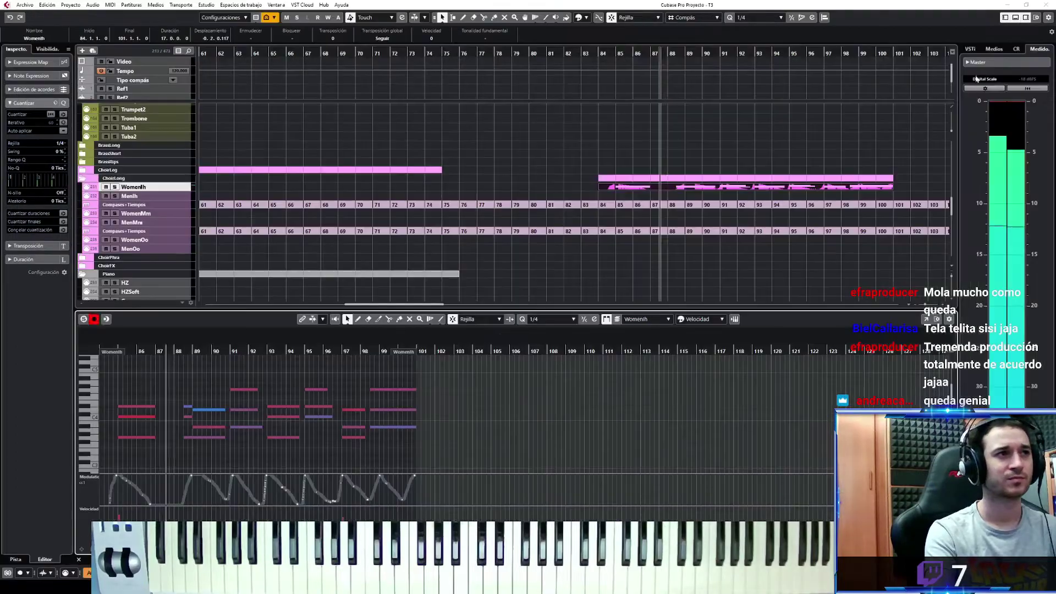
{"action": "left_click", "coordinate": [1016, 19]}
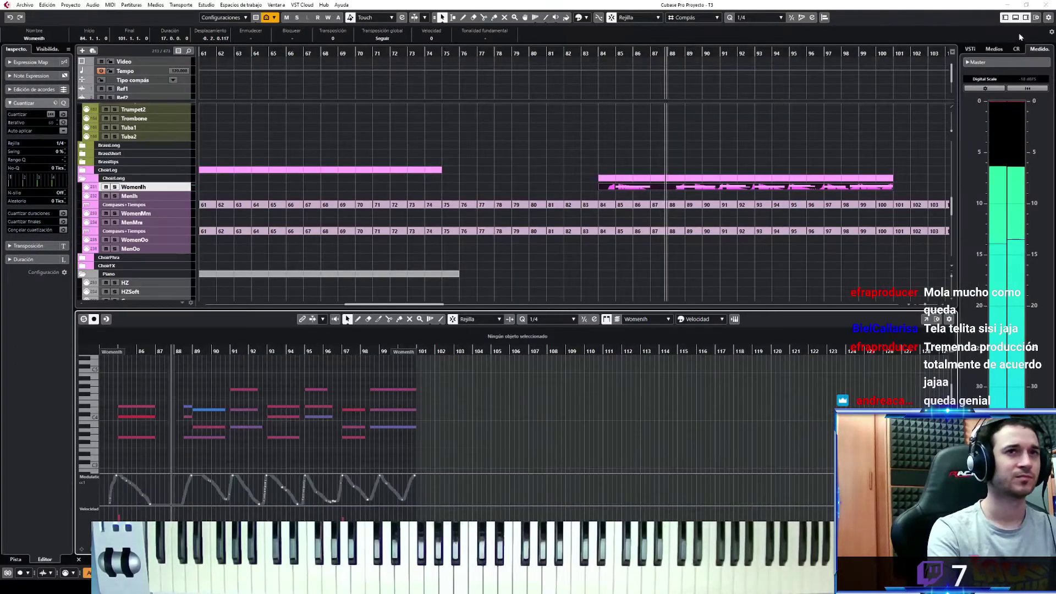
{"action": "left_click", "coordinate": [1016, 19]}
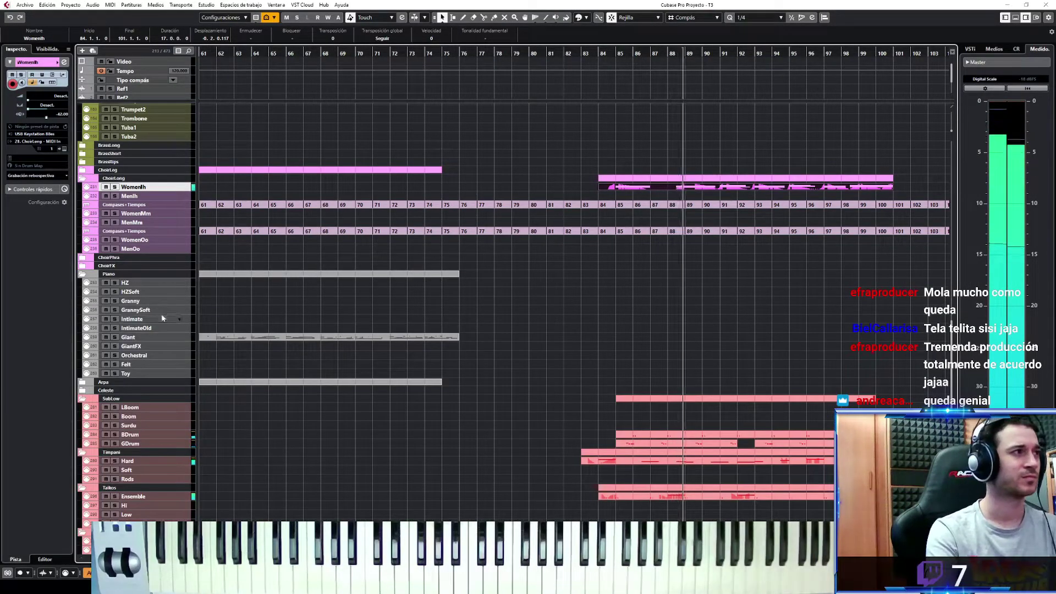
Expand the ChoirPhra folder and perform a part on its Phrases track during playback from bar 84
{"action": "left_click", "coordinate": [83, 258]}
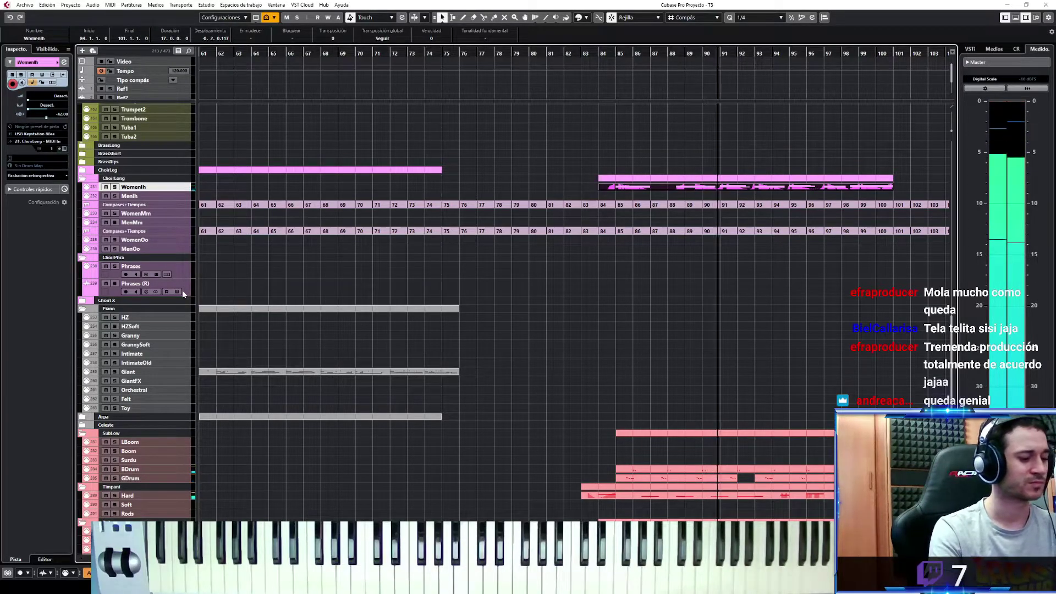
{"action": "key", "text": "g"}
{"action": "key", "text": "g"}
{"action": "key", "text": "g"}
{"action": "key", "text": "g"}
{"action": "key", "text": "g"}
{"action": "key", "text": "g"}
{"action": "key", "text": "g"}
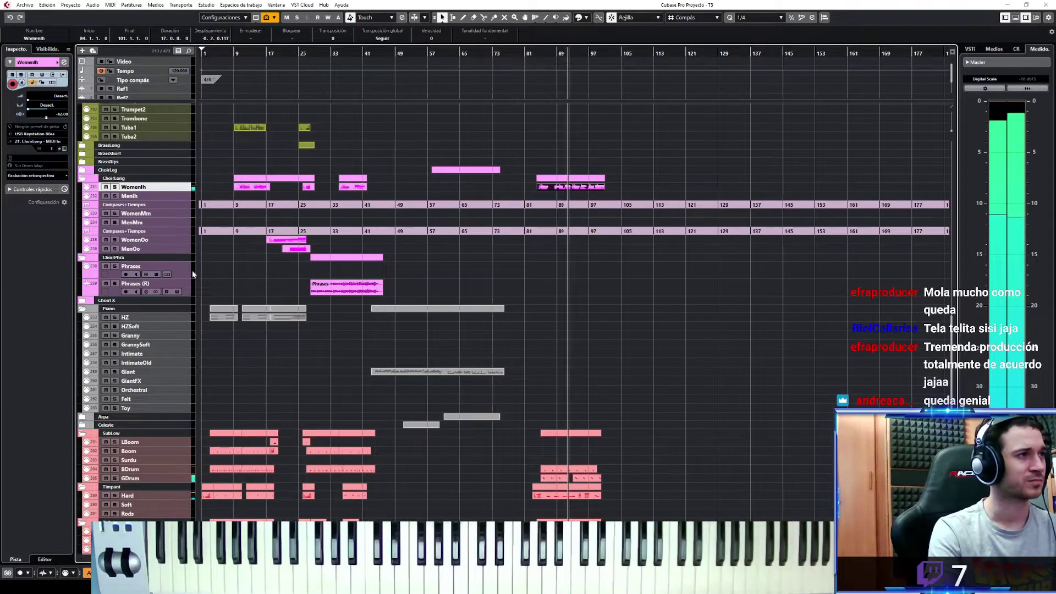
{"action": "key", "text": "h"}
{"action": "key", "text": "h"}
{"action": "key", "text": "h"}
{"action": "key", "text": "h"}
{"action": "key", "text": "h"}
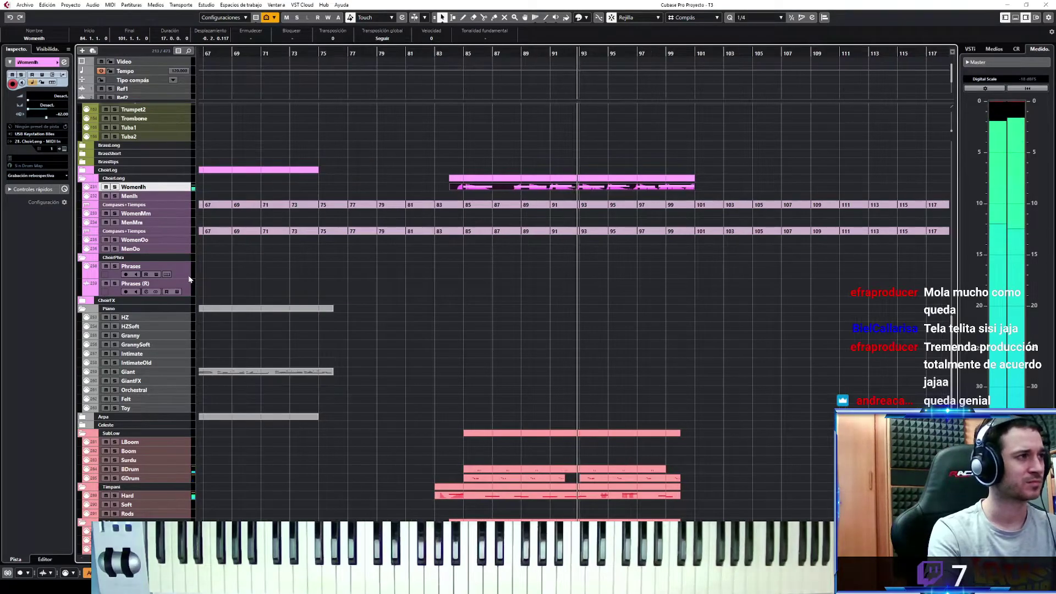
{"action": "key", "text": "h"}
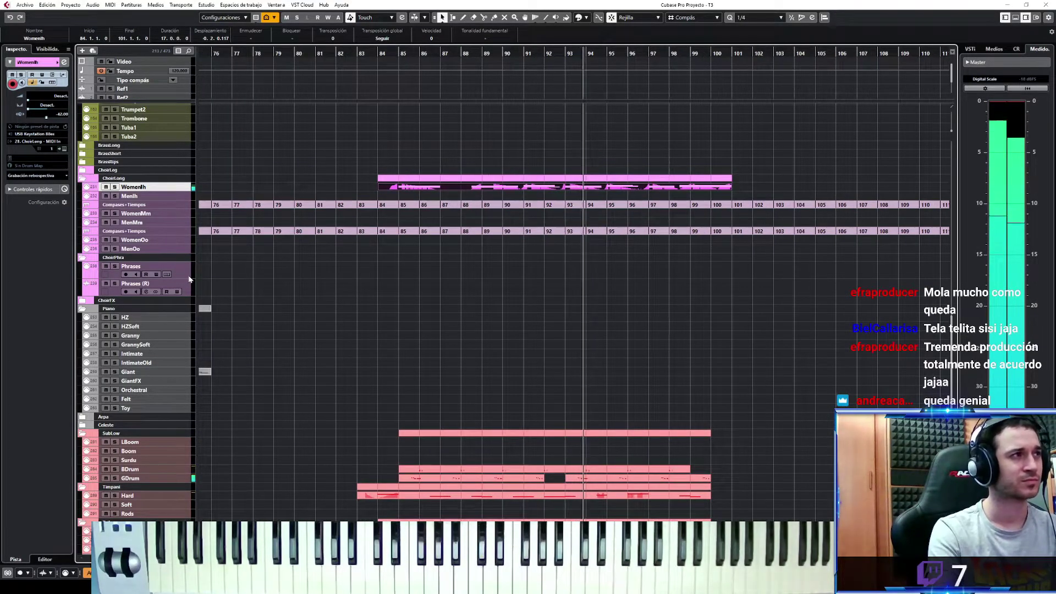
{"action": "left_click", "coordinate": [189, 279]}
{"action": "key", "text": "space"}
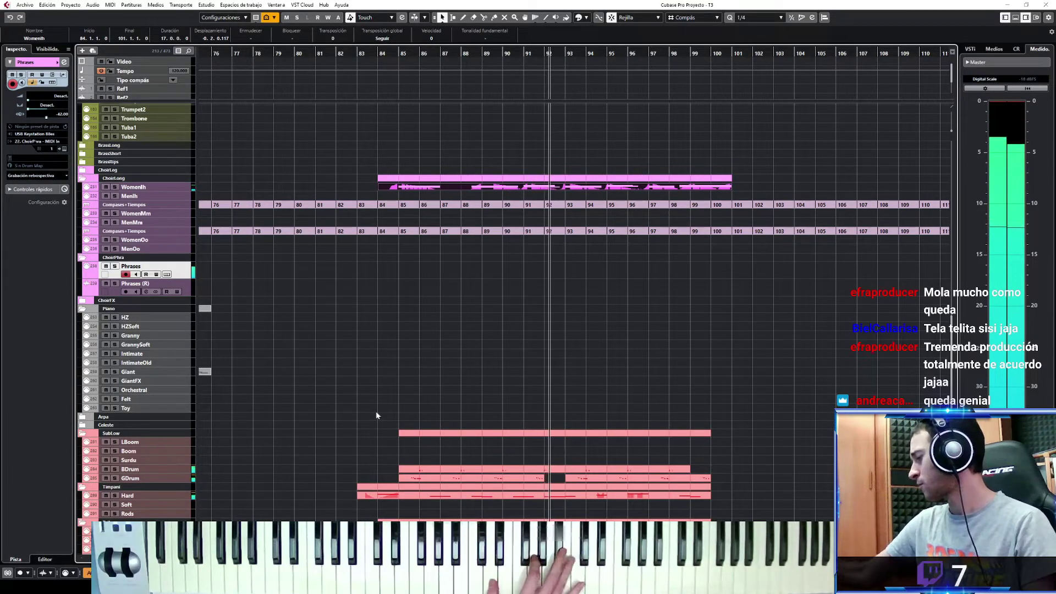
Insert the Phrases retrospective take as a linear recording at bar 84 and open it in the key editor
{"action": "key", "text": "space"}
{"action": "left_click", "coordinate": [65, 176]}
{"action": "left_click", "coordinate": [61, 186]}
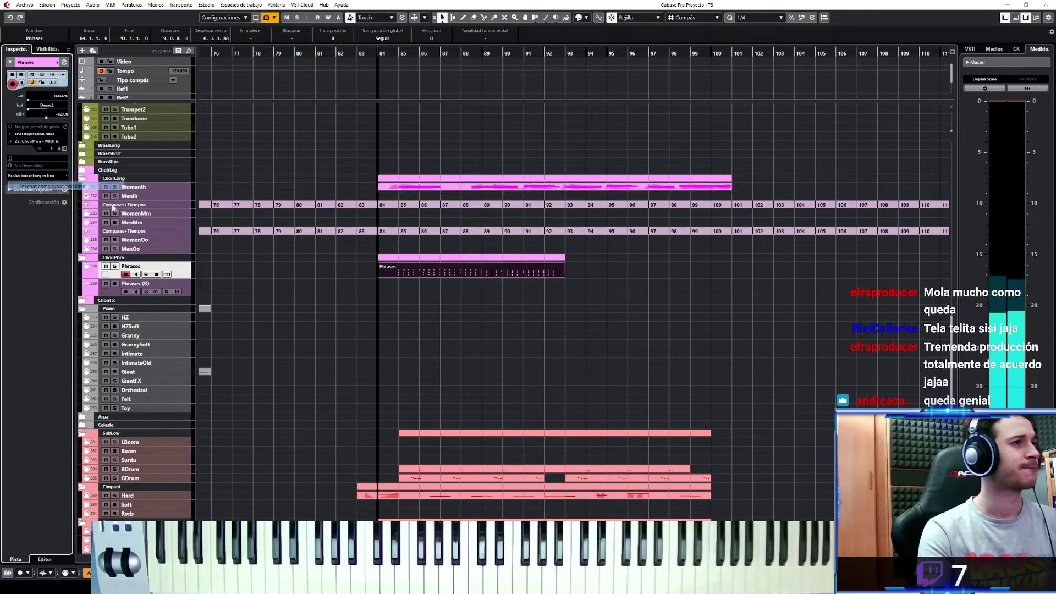
{"action": "key", "text": "Return"}
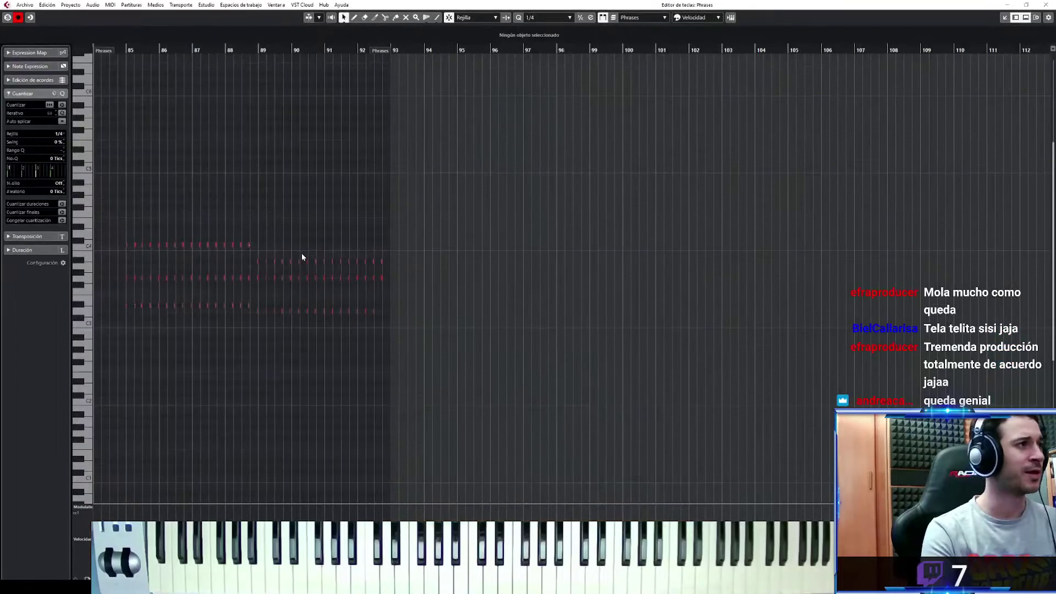
Select all notes of the Phrases part and quantize them to 1/4
{"action": "key", "text": "h"}
{"action": "key", "text": "h"}
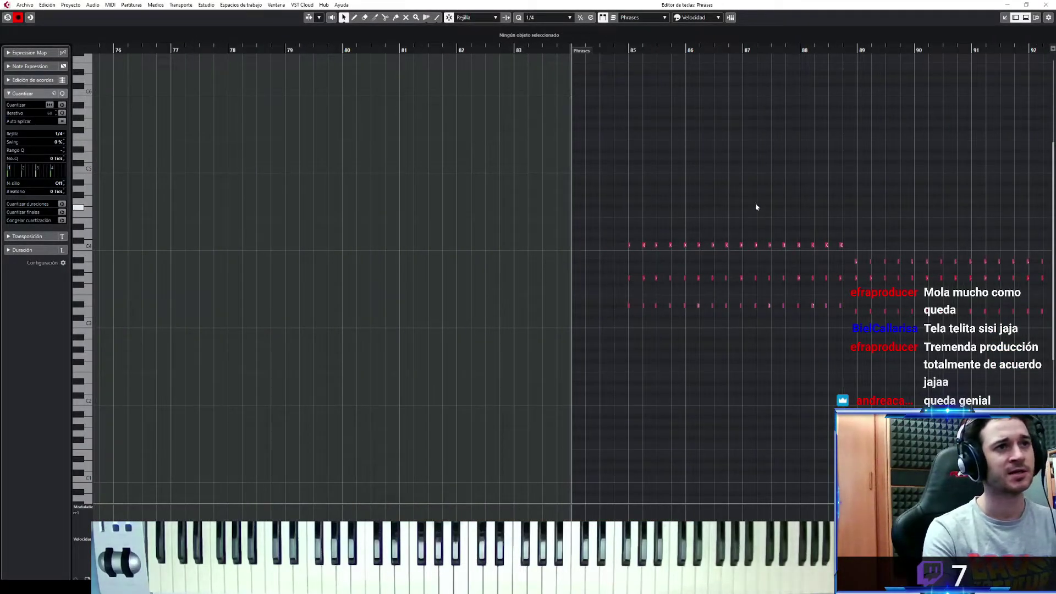
{"action": "left_click_drag", "start_coordinate": [755, 207], "coordinate": [407, 189]}
{"action": "left_click_drag", "start_coordinate": [863, 140], "coordinate": [233, 311]}
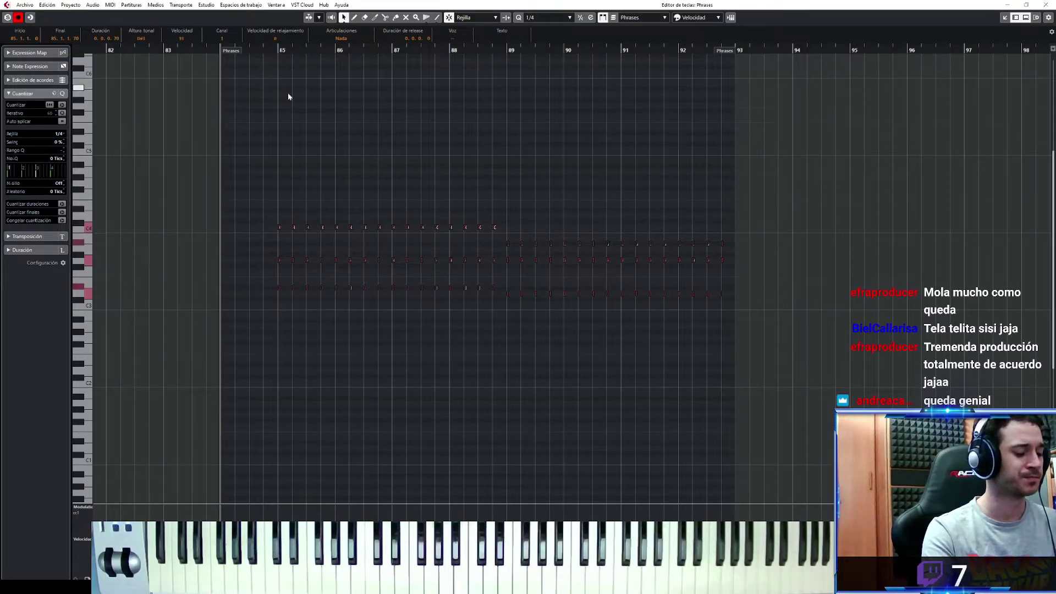
{"action": "key", "text": "h"}
{"action": "left_click_drag", "start_coordinate": [641, 173], "coordinate": [311, 166]}
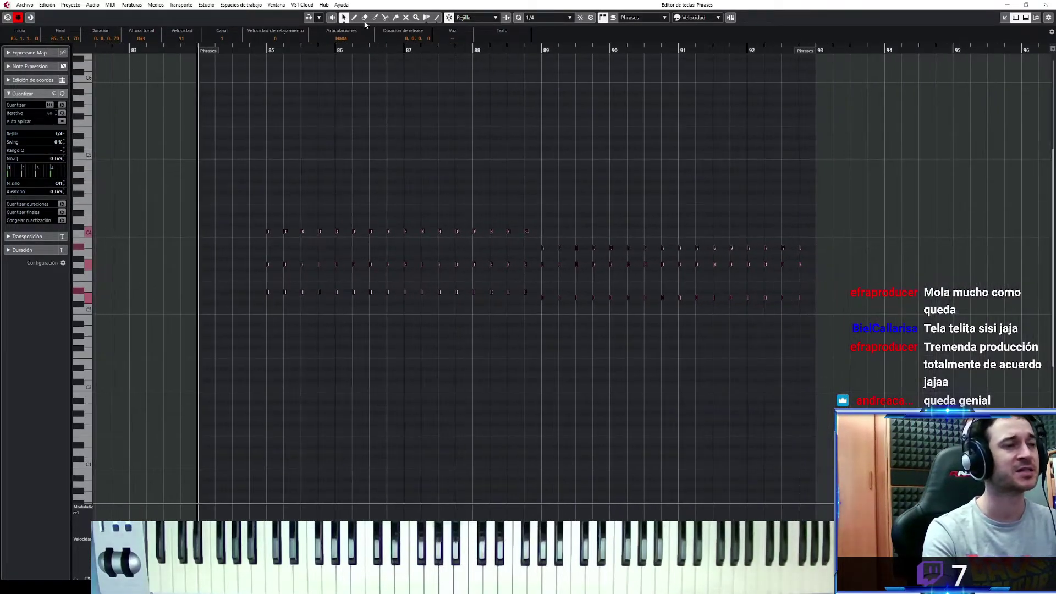
Set the quantize value to 1/8, copy all Phrases notes an eighth later onto the off-beats, and audition them
{"action": "left_click", "coordinate": [534, 18]}
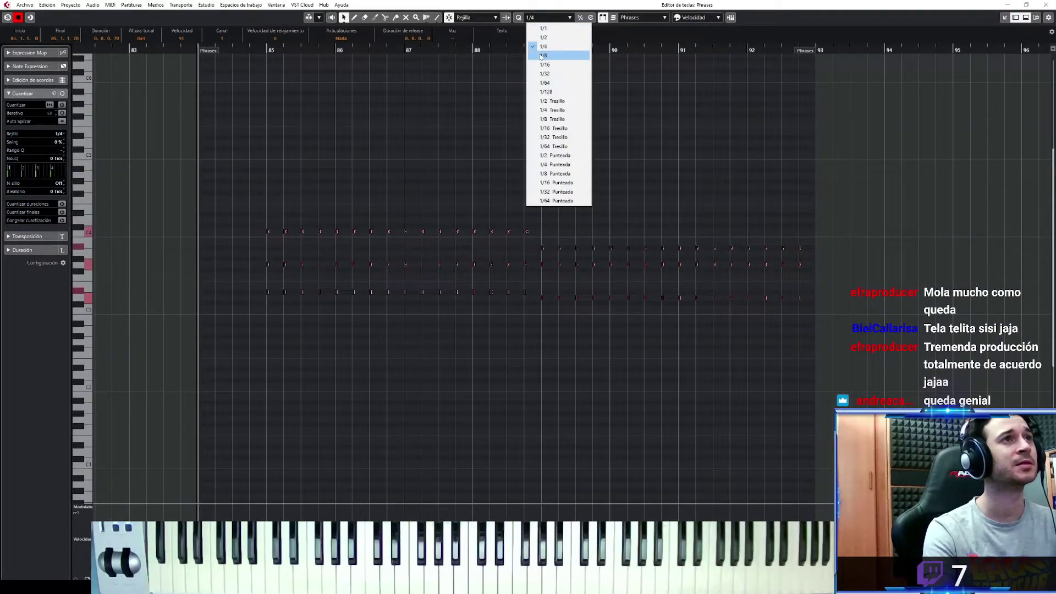
{"action": "left_click", "coordinate": [542, 56]}
{"action": "left_click_drag", "start_coordinate": [268, 233], "coordinate": [274, 232]}
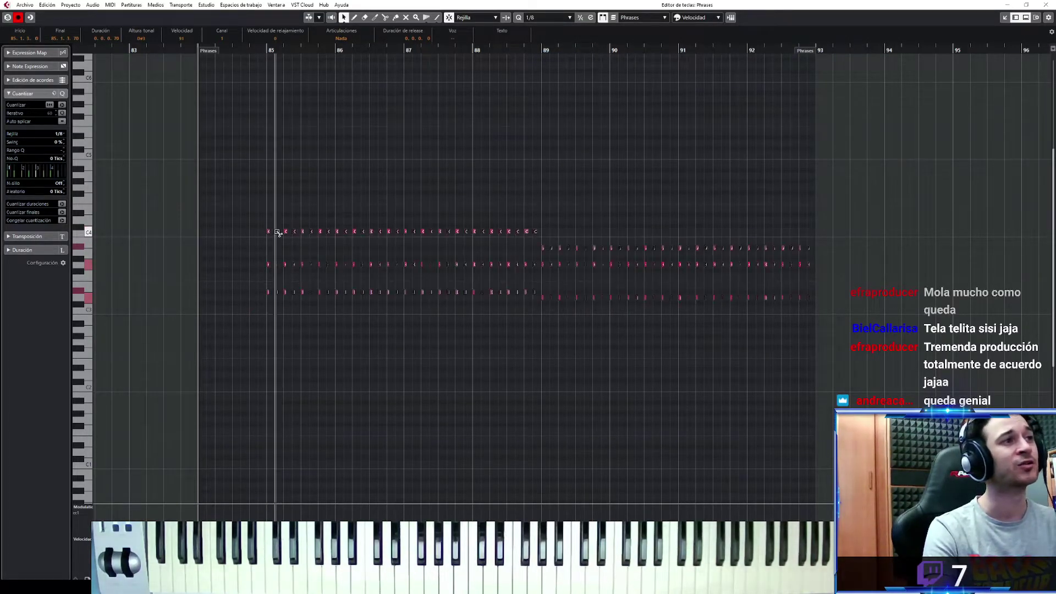
{"action": "key", "text": "space"}
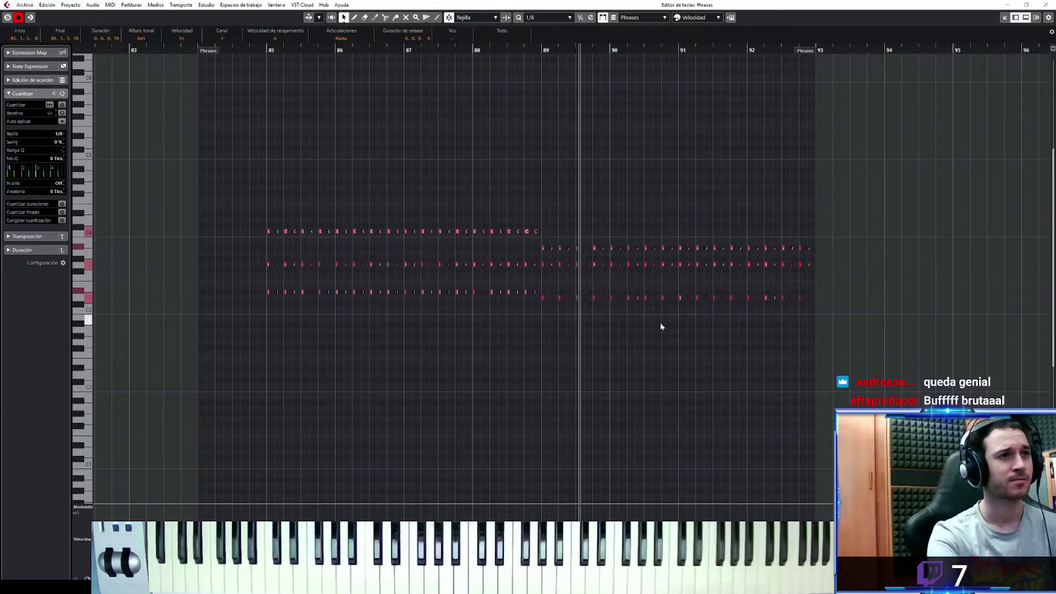
Copy the highest row of Phrases notes in bars 89 to 92 up to D4 and return to the project window
{"action": "left_click_drag", "start_coordinate": [821, 228], "coordinate": [544, 252]}
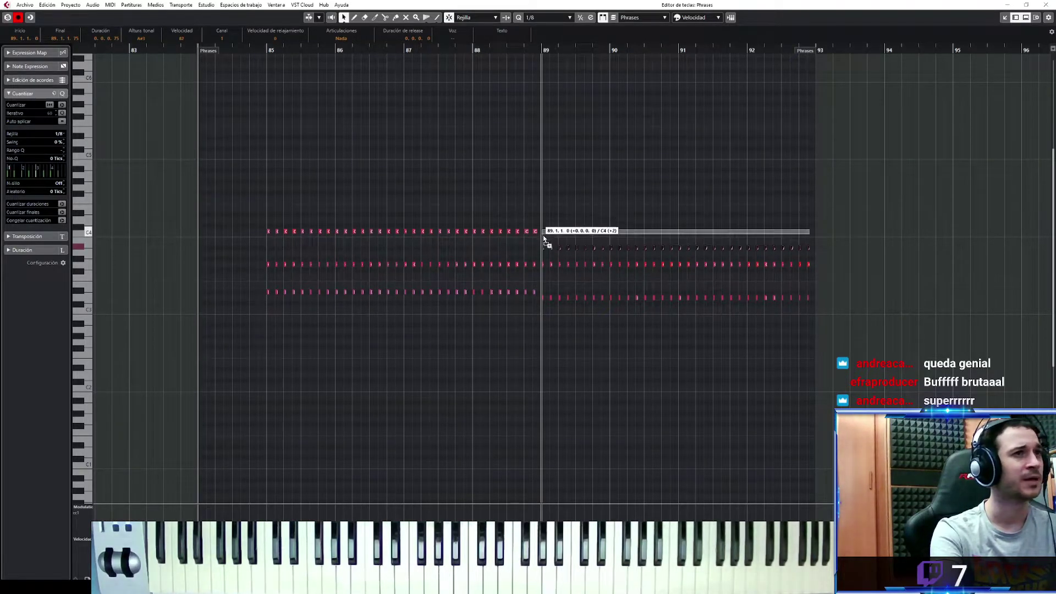
{"action": "left_click_drag", "start_coordinate": [544, 239], "coordinate": [544, 223]}
{"action": "key", "text": "alt+space"}
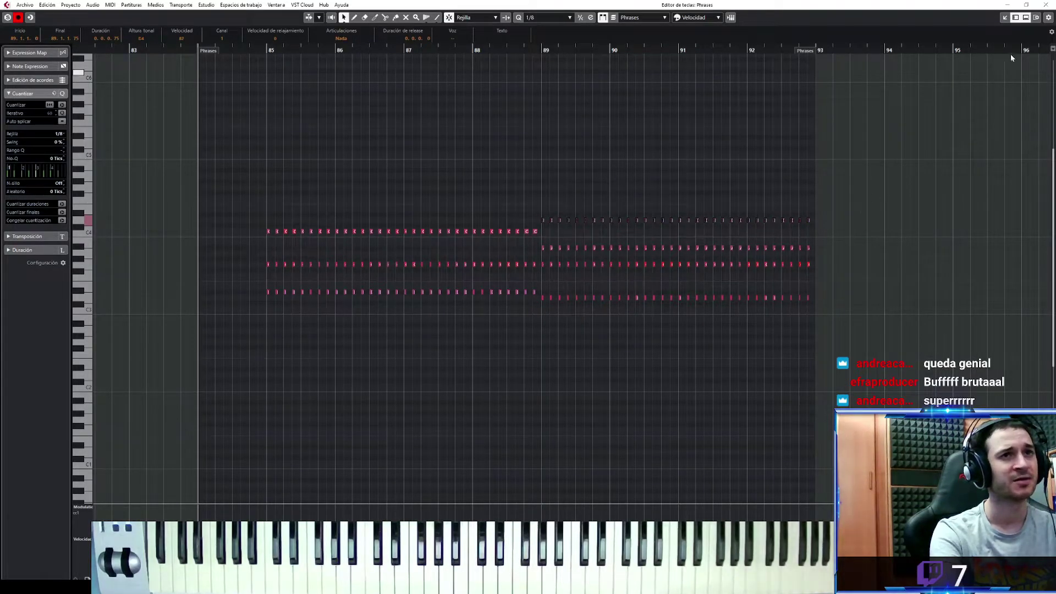
{"action": "left_click", "coordinate": [1006, 18]}
Split the Phrases event at bar 85, delete its first bar, and copy the remaining event to bar 93
{"action": "scroll", "coordinate": [674, 232], "scroll_direction": "down", "scroll_amount": 3}
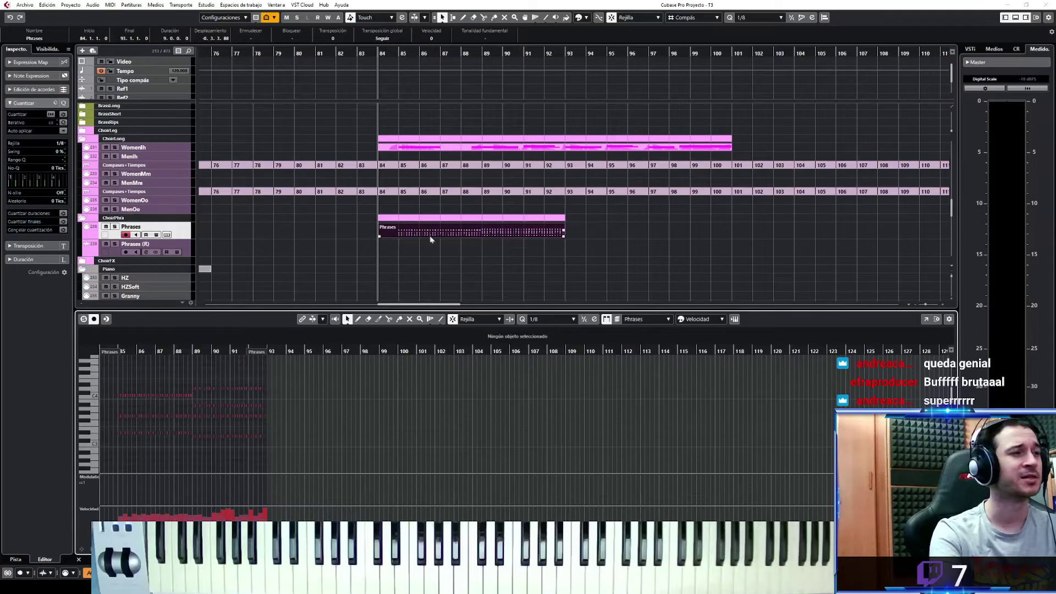
{"action": "left_click", "coordinate": [407, 251]}
{"action": "key", "text": "3"}
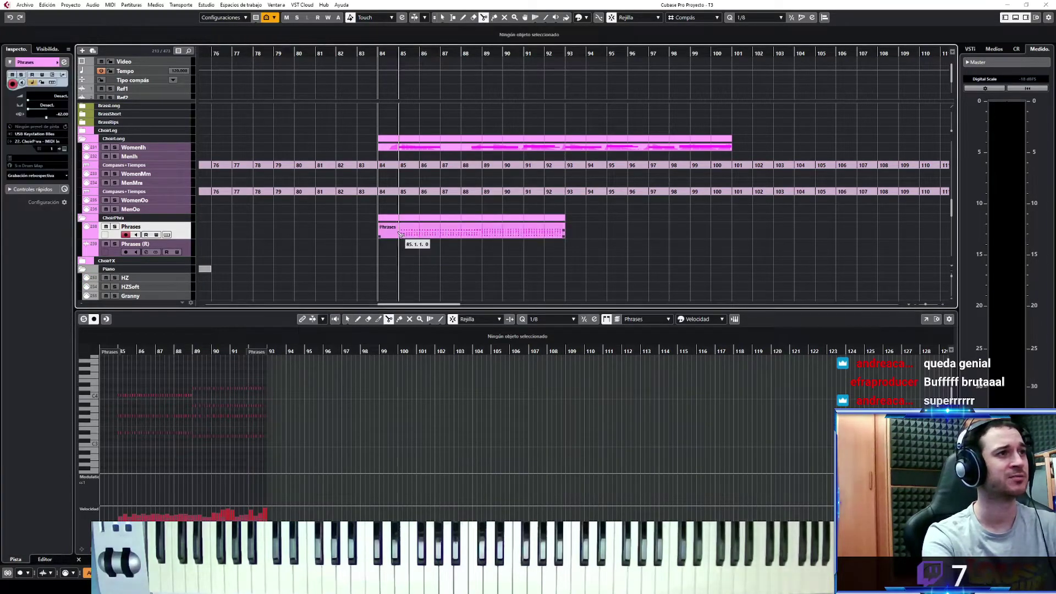
{"action": "left_click", "coordinate": [400, 234]}
{"action": "key", "text": "1"}
{"action": "left_click", "coordinate": [389, 233]}
{"action": "key", "text": "Delete"}
{"action": "left_click", "coordinate": [449, 233]}
{"action": "left_click_drag", "start_coordinate": [459, 231], "coordinate": [627, 239]}
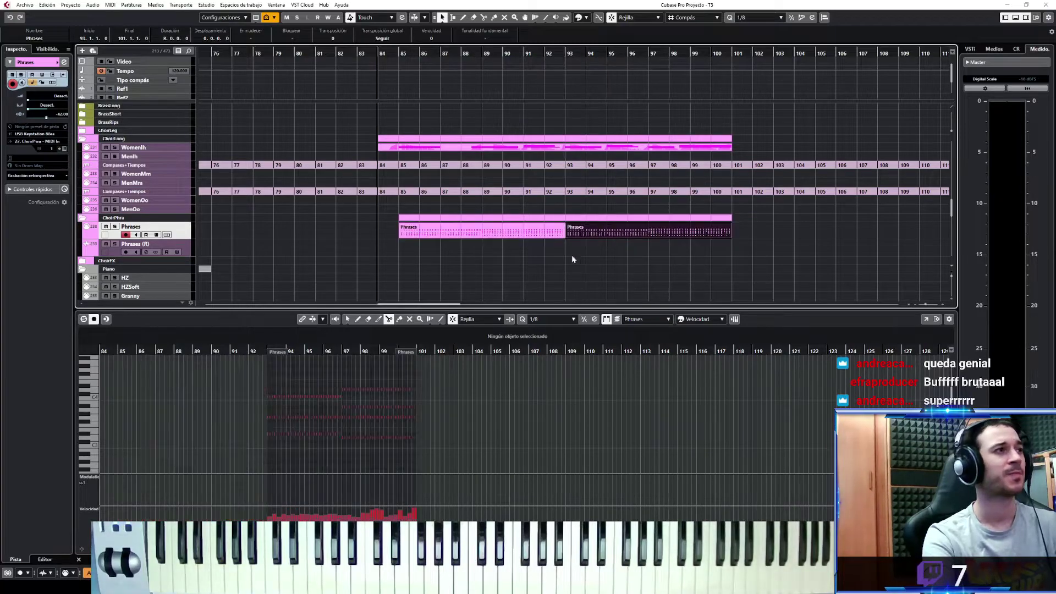
Play back the section from bar 84 with both Phrases events and hide the docked editor
{"action": "key", "text": "space"}
{"action": "left_click", "coordinate": [568, 259]}
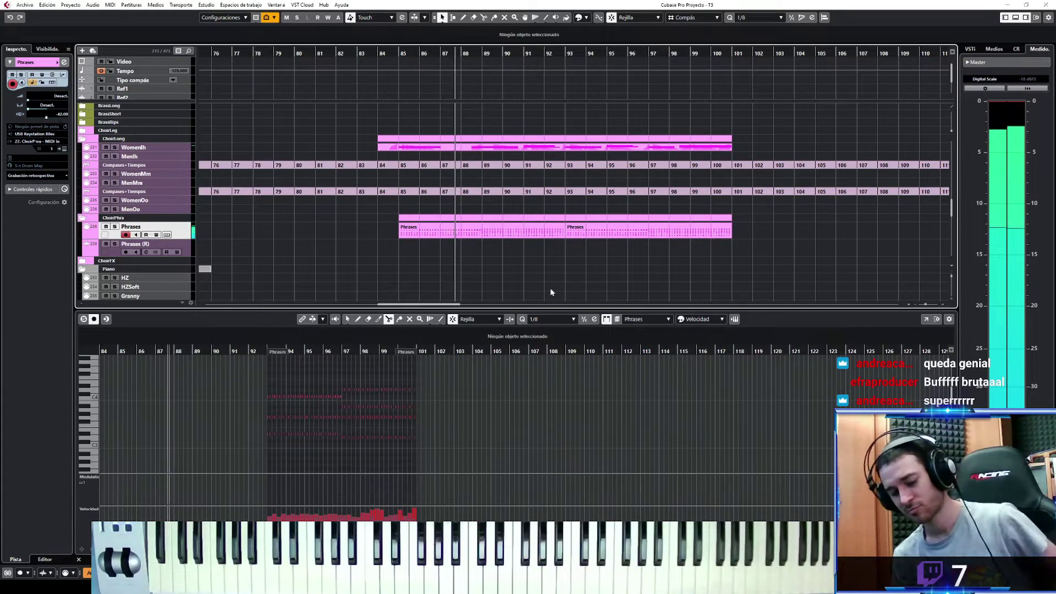
{"action": "left_click", "coordinate": [1016, 17]}
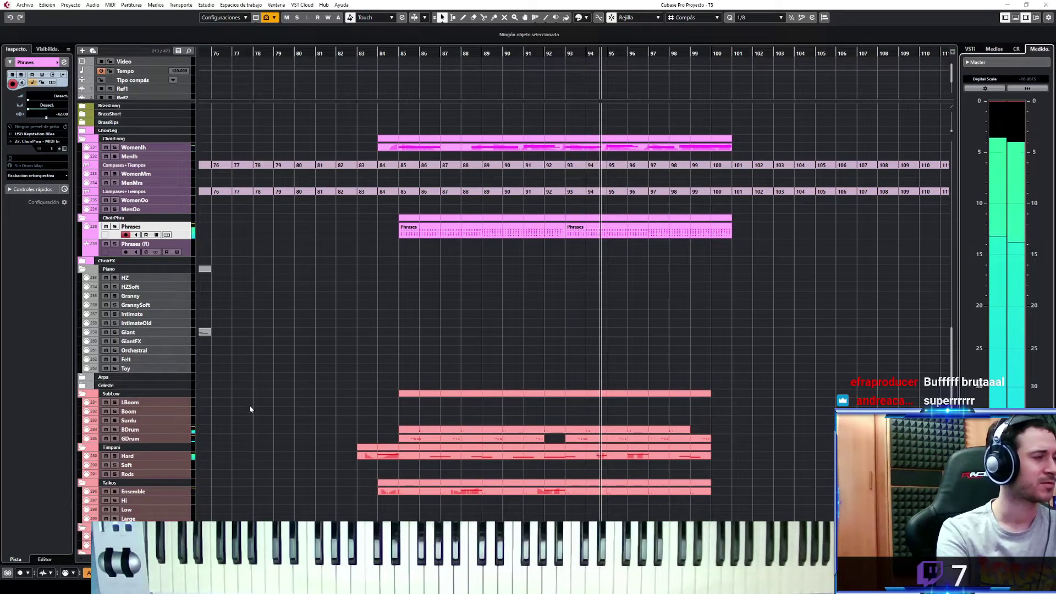
Solo the 12Horns track in the BrassLeg folder and open its part in the key editor
{"action": "scroll", "coordinate": [280, 402], "scroll_direction": "up", "scroll_amount": 3}
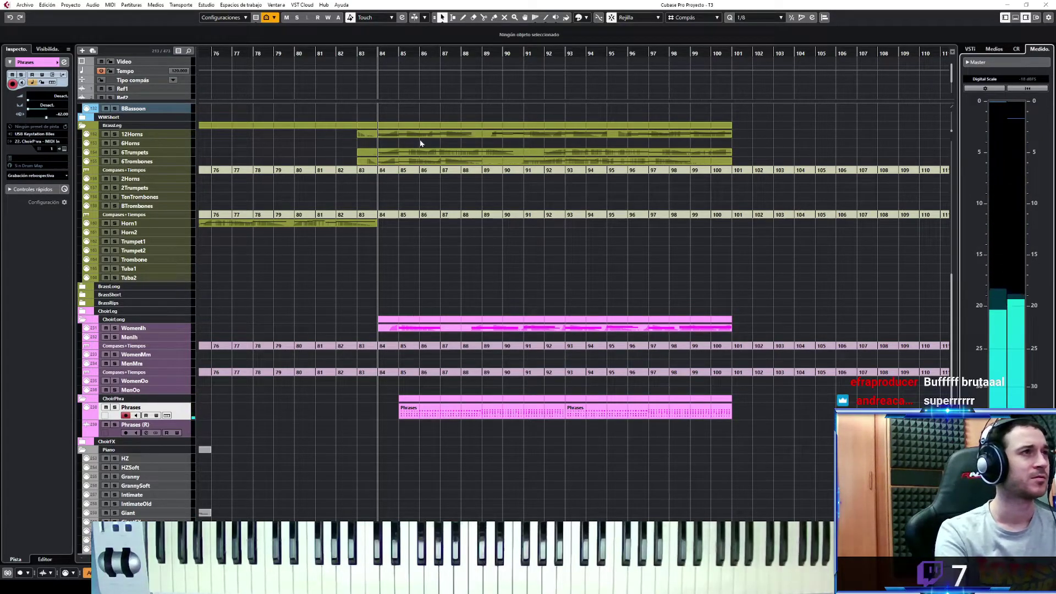
{"action": "left_click", "coordinate": [114, 134]}
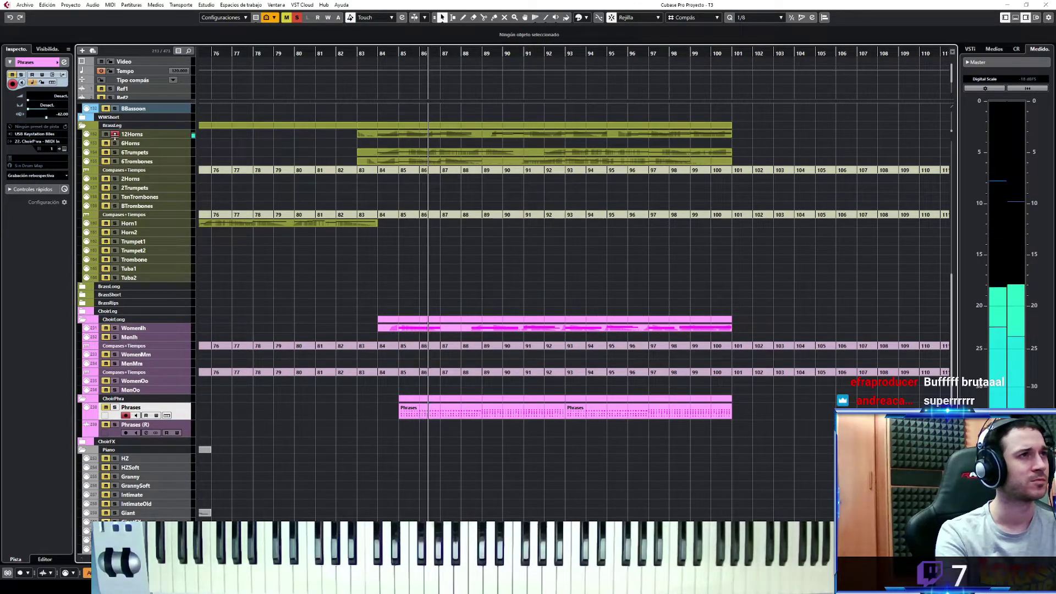
{"action": "double_click", "coordinate": [569, 140]}
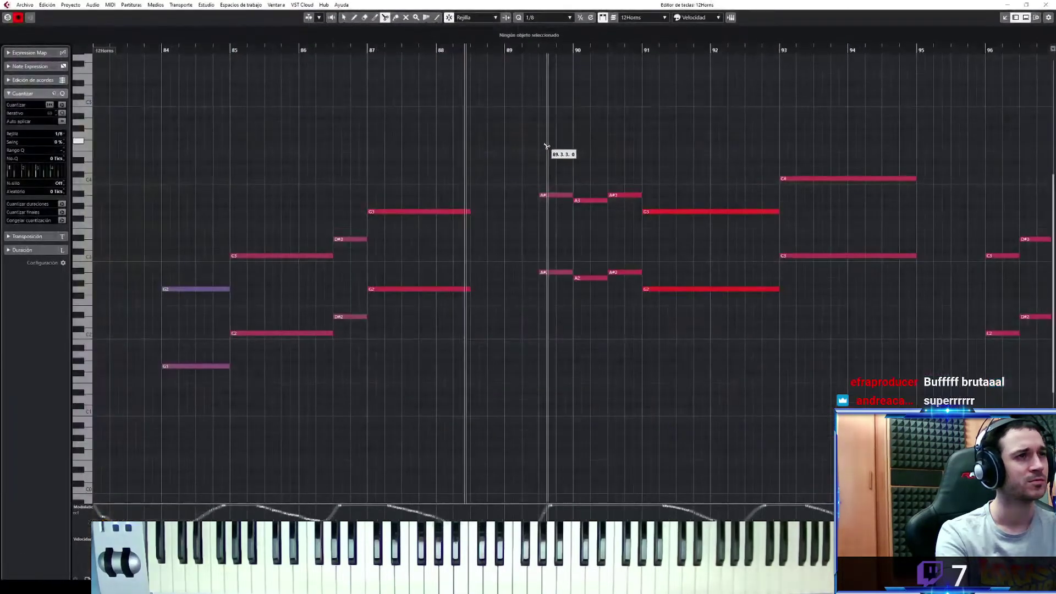
Review the full 12Horns part from bar 84 to bar 101 in the key editor during playback and return to the project
{"action": "key", "text": "g"}
{"action": "key", "text": "g"}
{"action": "key", "text": "g"}
{"action": "key", "text": "g"}
{"action": "key", "text": "g"}
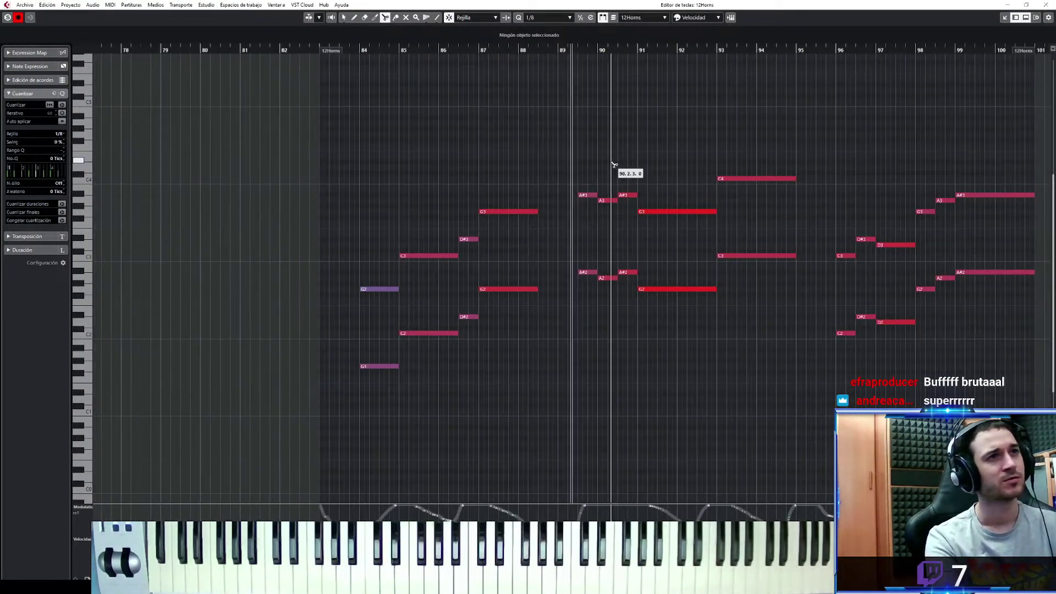
{"action": "key", "text": "g"}
{"action": "key", "text": "g"}
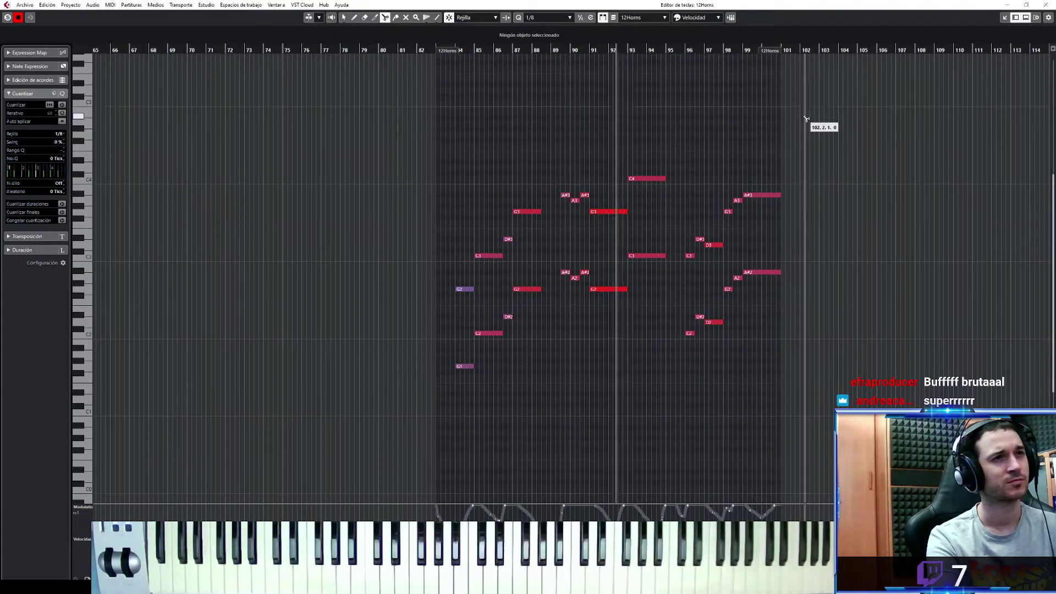
{"action": "key", "text": "space"}
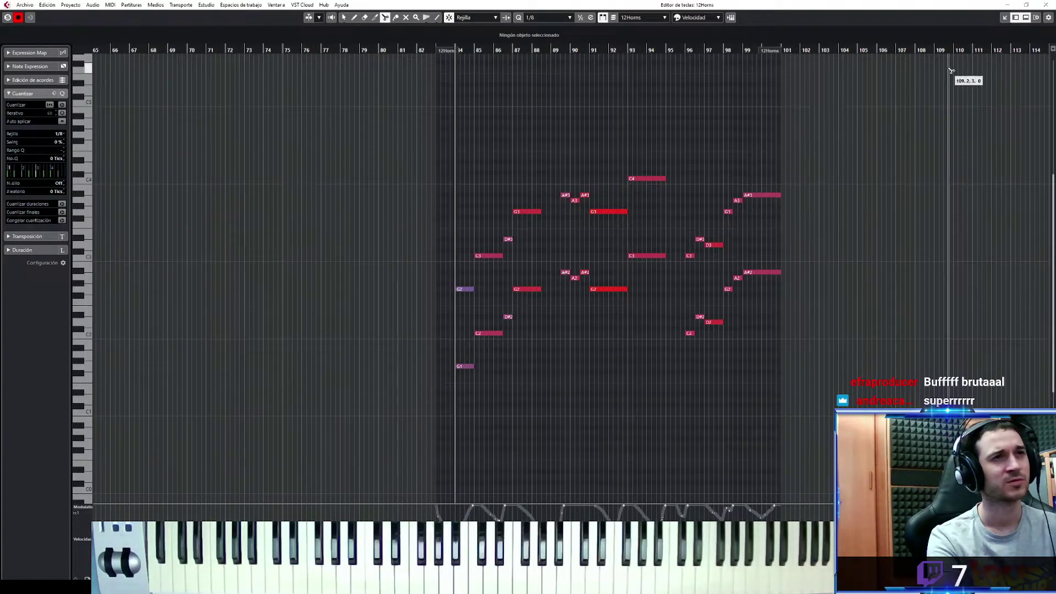
{"action": "left_click", "coordinate": [1003, 19]}
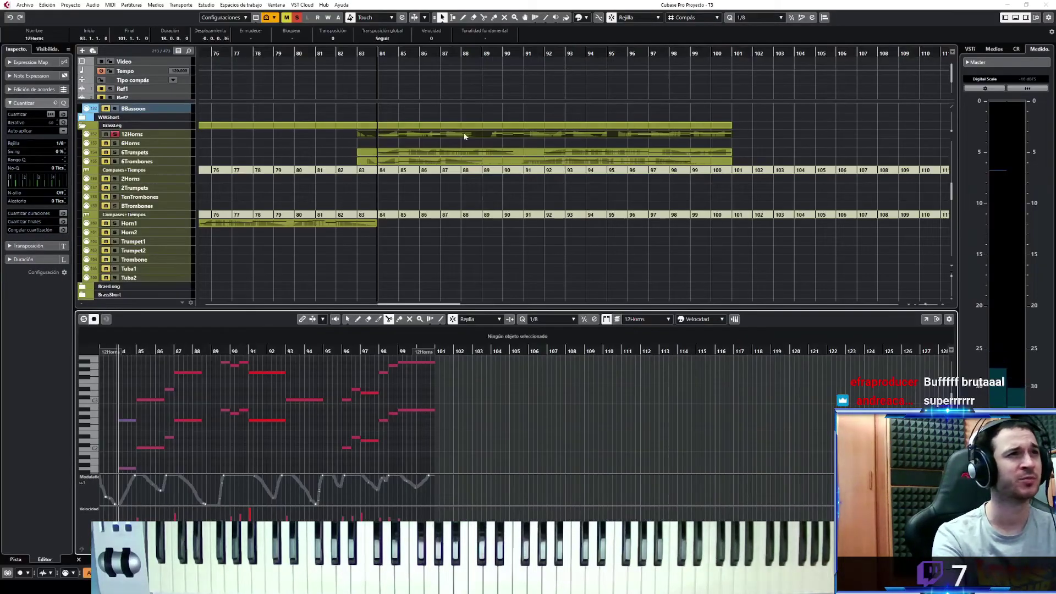
Unsolo the 12Horns track, collapse the BrassLeg folder and hide the docked editor
{"action": "left_click", "coordinate": [115, 134]}
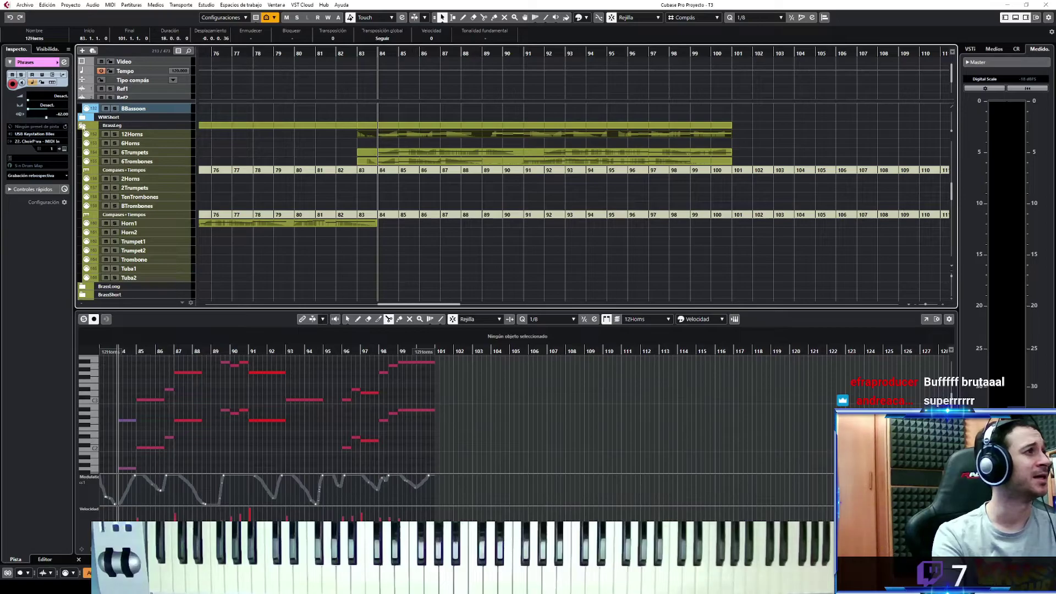
{"action": "left_click", "coordinate": [83, 126]}
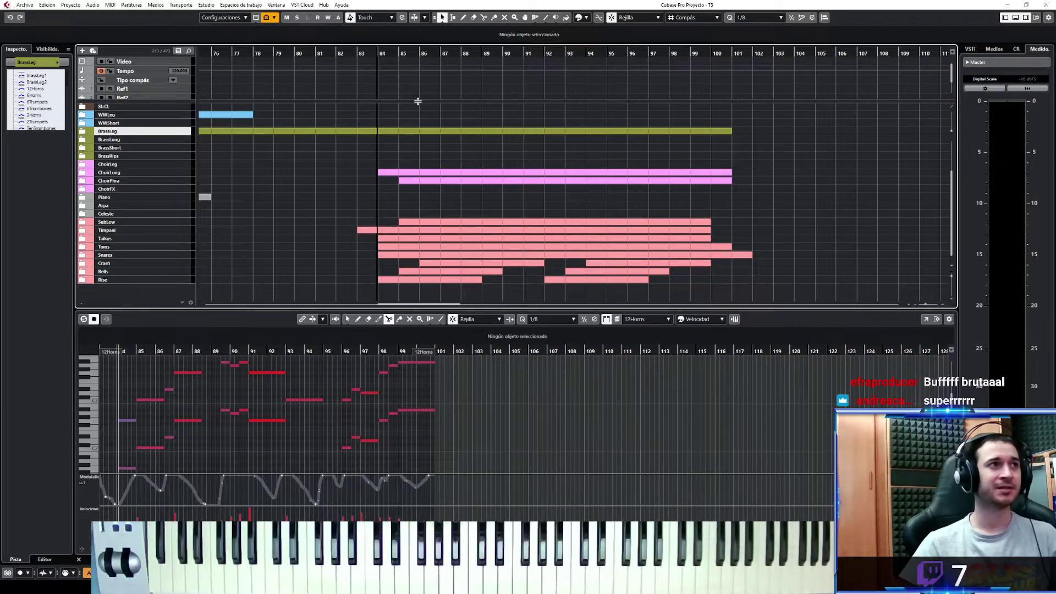
{"action": "key", "text": "ctrl+alt+b"}
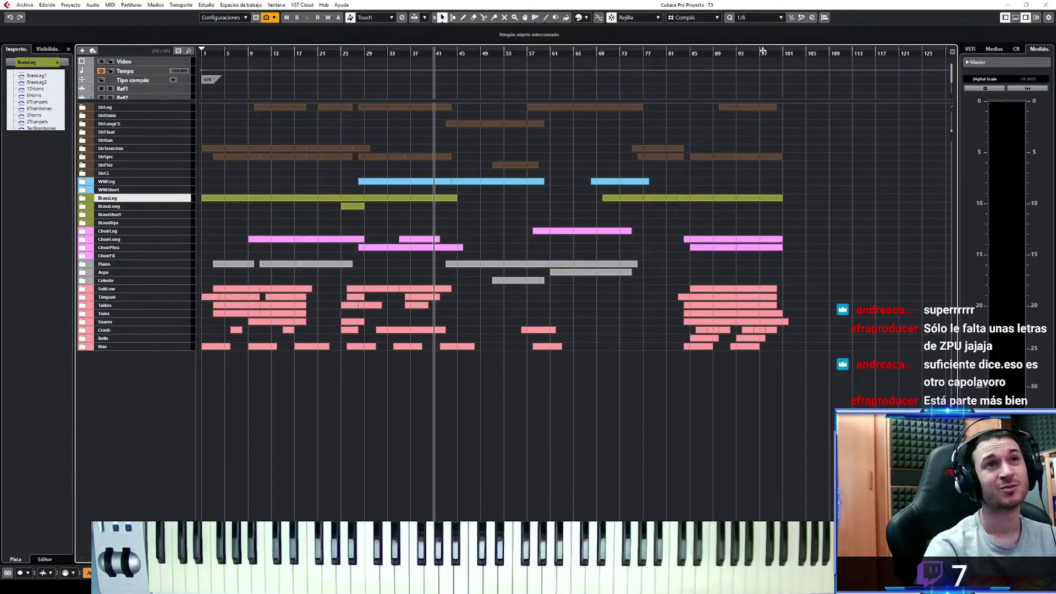
Expand the Piano folder and play back the arrangement from bar 84
{"action": "left_click", "coordinate": [763, 51]}
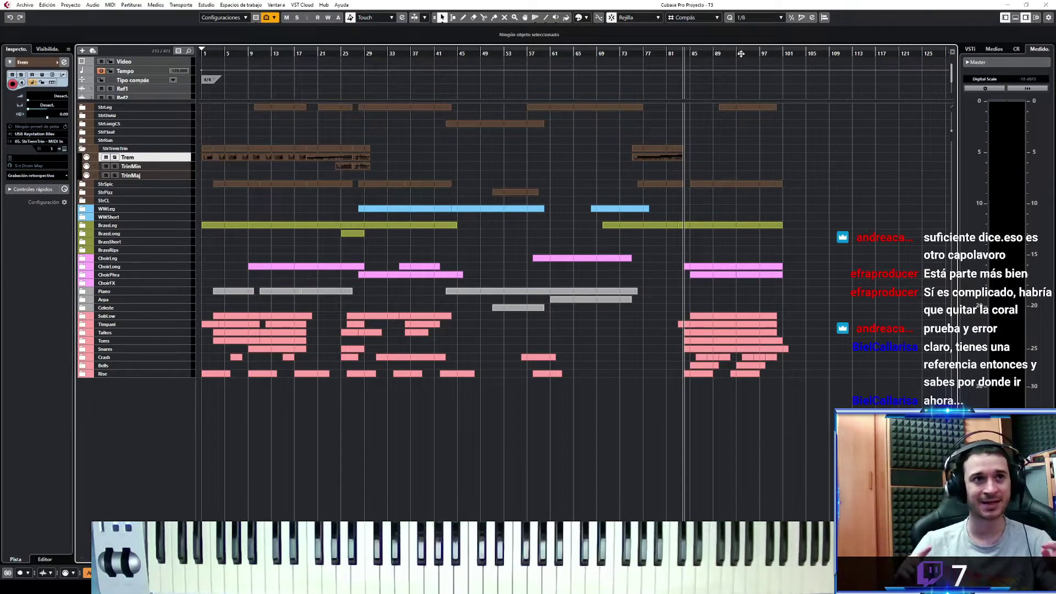
{"action": "left_click", "coordinate": [82, 291]}
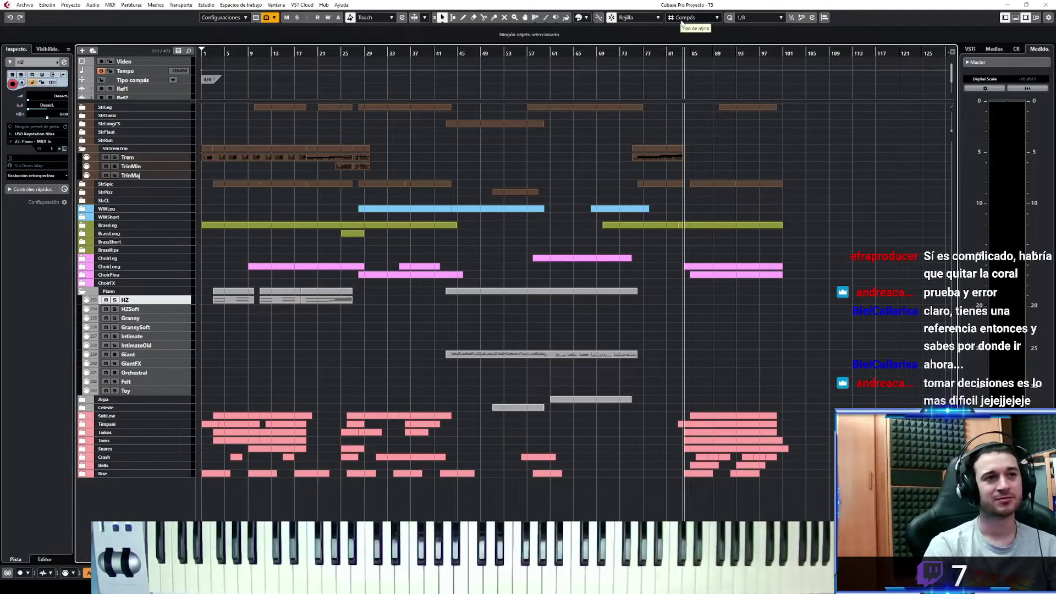
{"action": "key", "text": "space"}
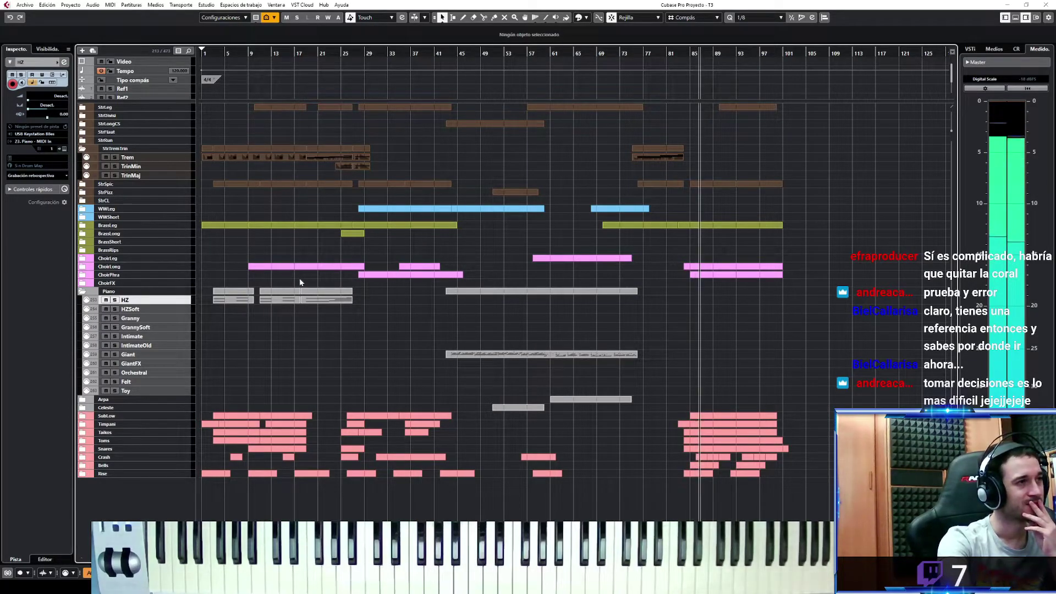
Expand the ChoirPhra folder and check the Phrases track's Vienna Ensemble Pro server interface
{"action": "left_click", "coordinate": [188, 275]}
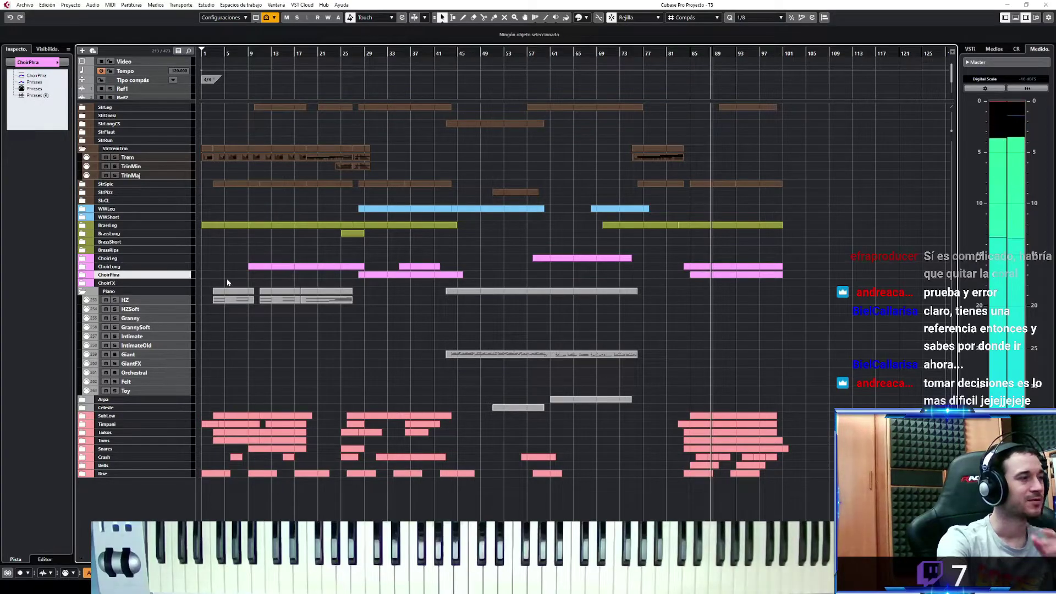
{"action": "left_click", "coordinate": [81, 277]}
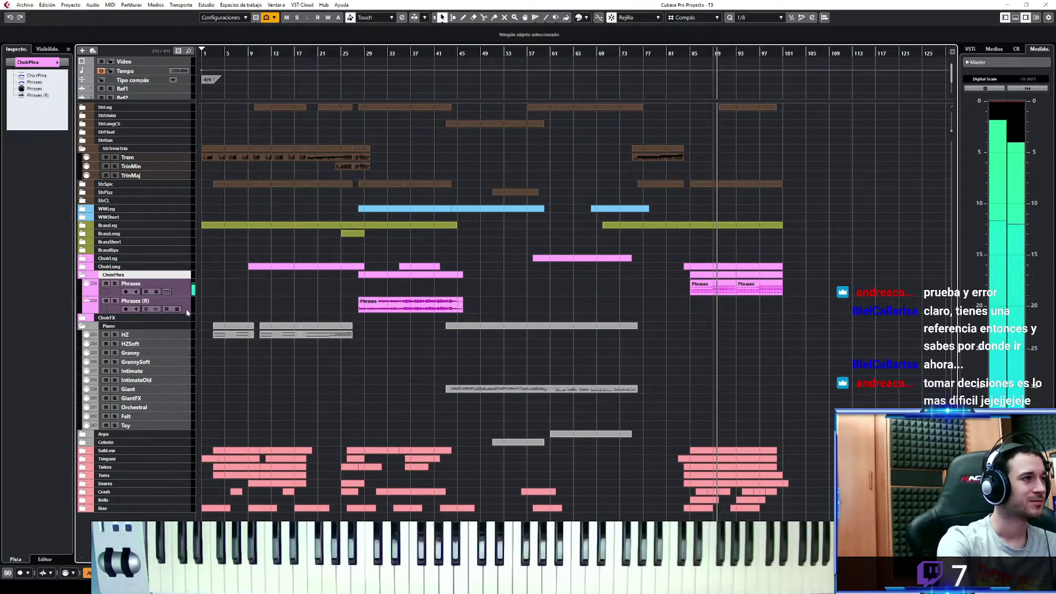
{"action": "left_click", "coordinate": [186, 295]}
{"action": "left_click", "coordinate": [64, 148]}
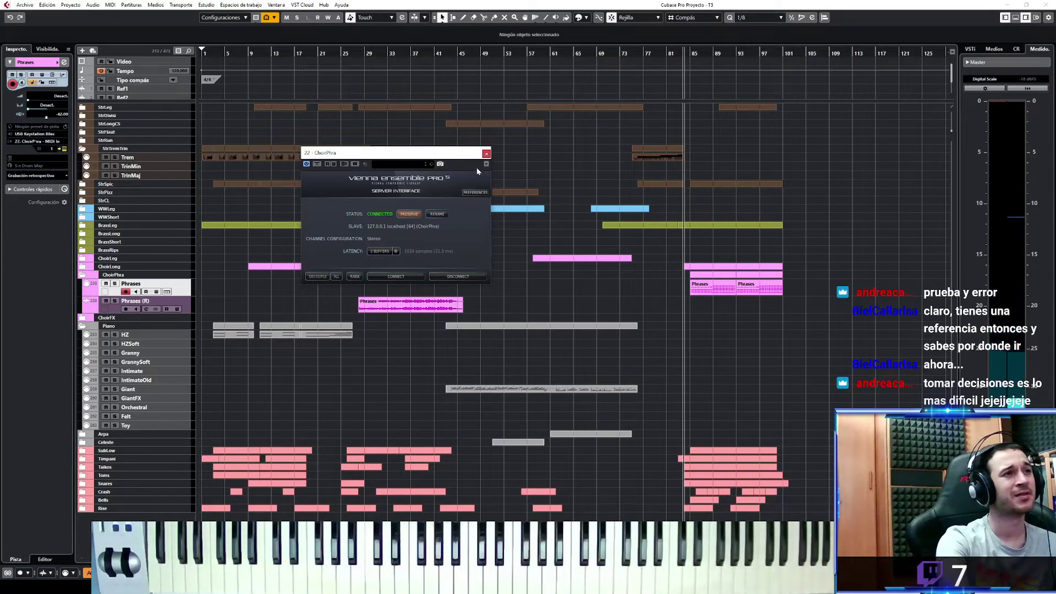
{"action": "left_click", "coordinate": [486, 154]}
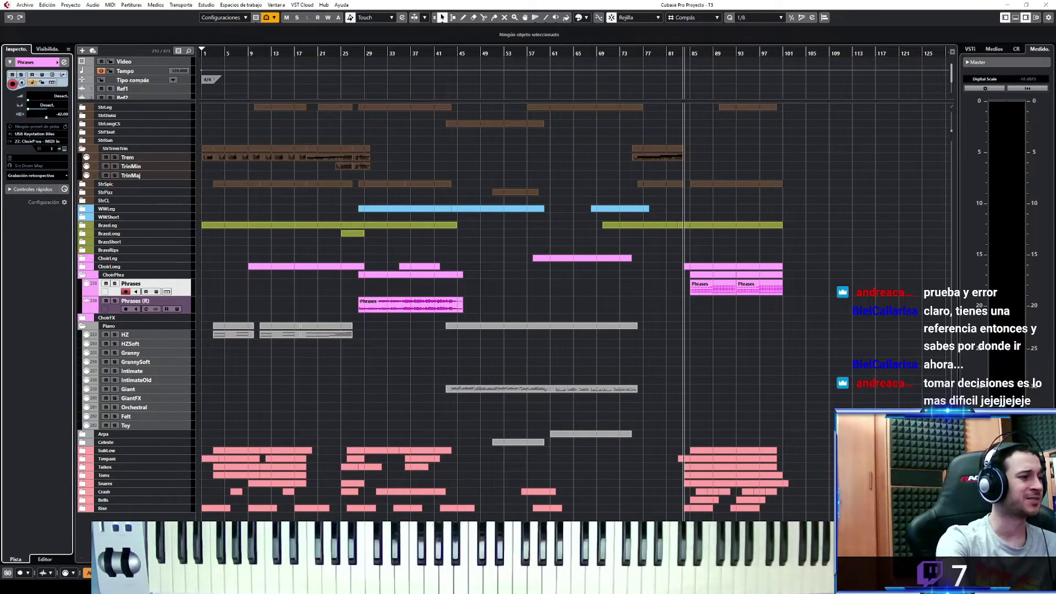
Switch to Vienna Ensemble Pro to inspect the BrassLeg1 instance's Kontakt instruments, and return to the Cubase project
{"action": "left_click", "coordinate": [231, 586]}
{"action": "left_click", "coordinate": [44, 555]}
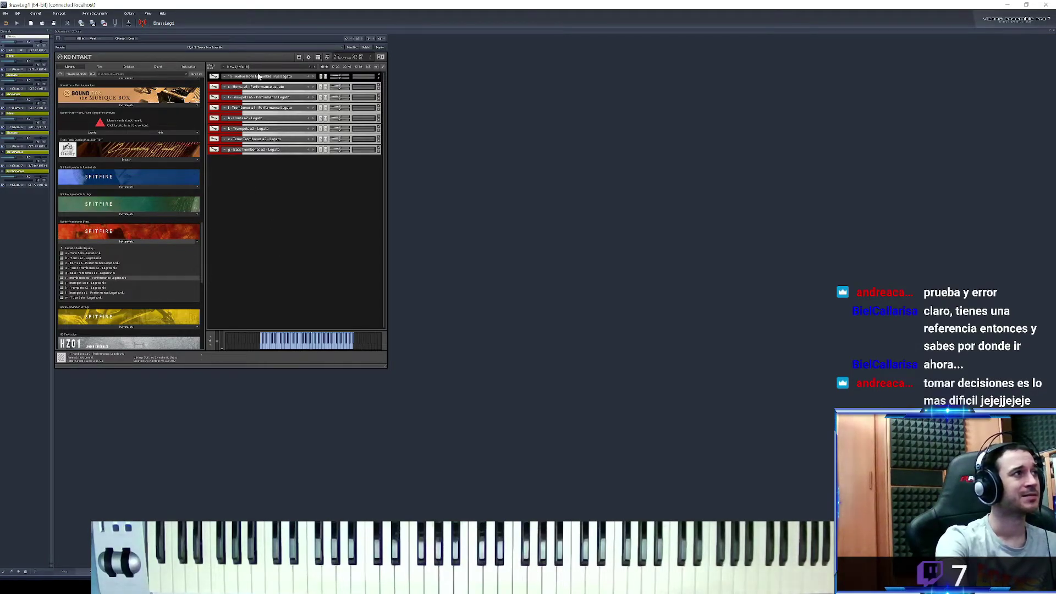
{"action": "left_click", "coordinate": [1046, 4]}
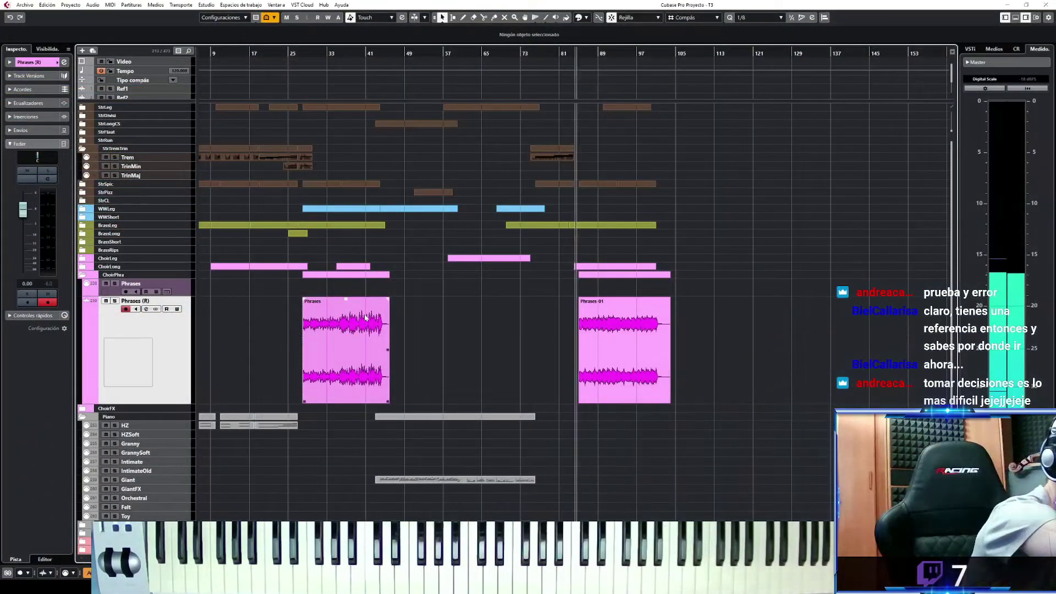
Listen to the rendered Phrases (R) audio in solo, unsolo it and collapse the ChoirPhra folder
{"action": "left_click", "coordinate": [115, 302]}
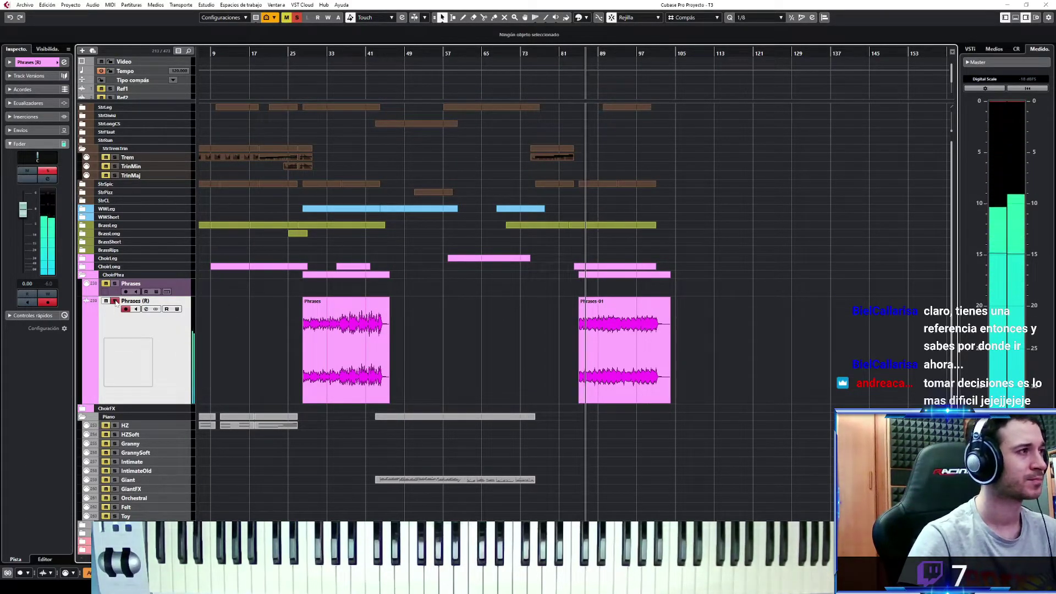
{"action": "left_click", "coordinate": [115, 301]}
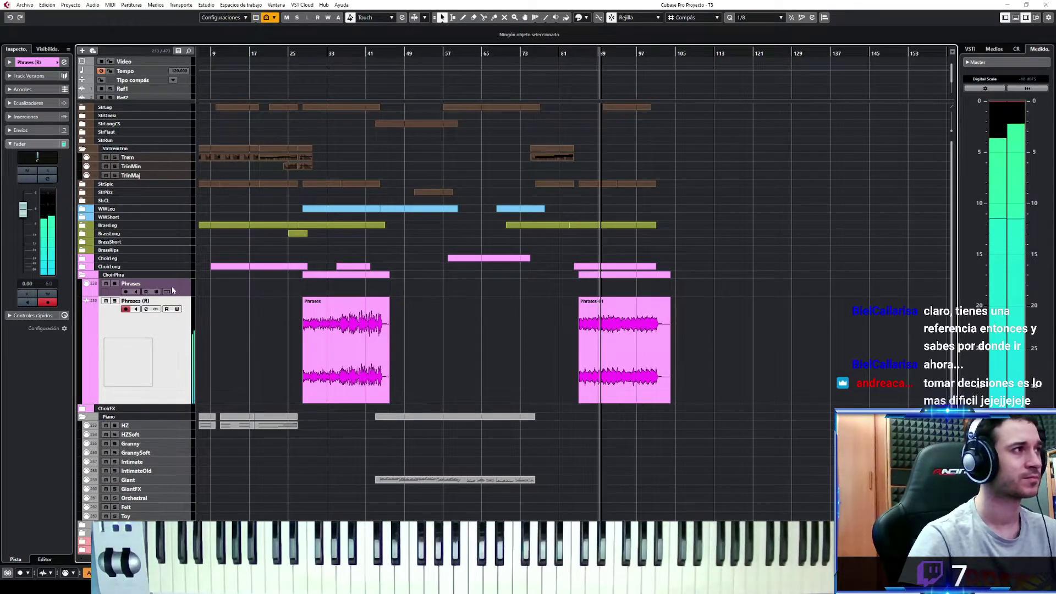
{"action": "left_click", "coordinate": [88, 276]}
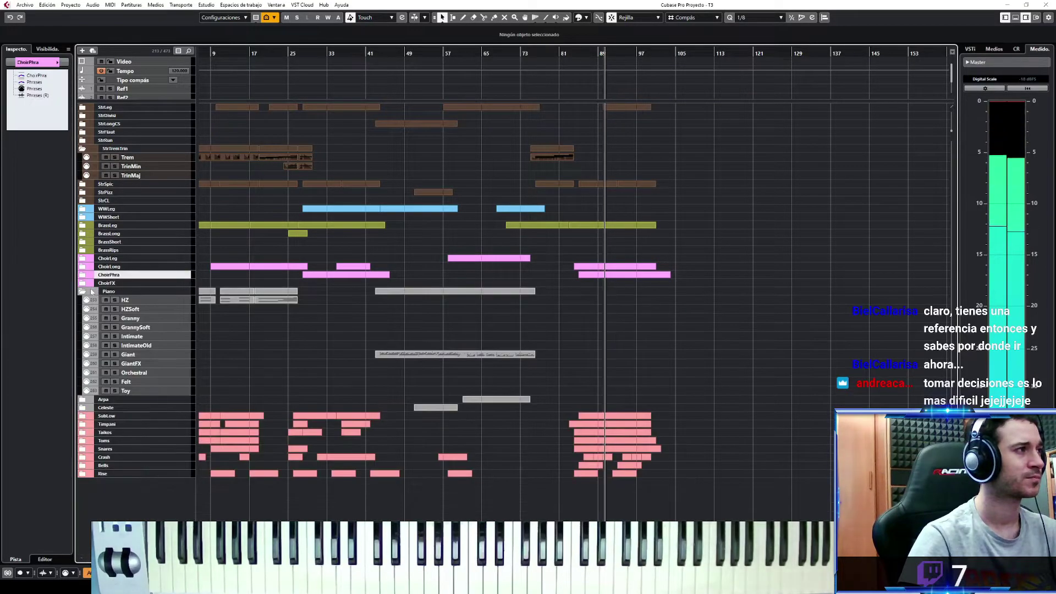
Open the 12Horns part starting at bar 83 in the BrassLeg folder and delete its lower-octave notes, keeping only the upper line
{"action": "left_click", "coordinate": [82, 225]}
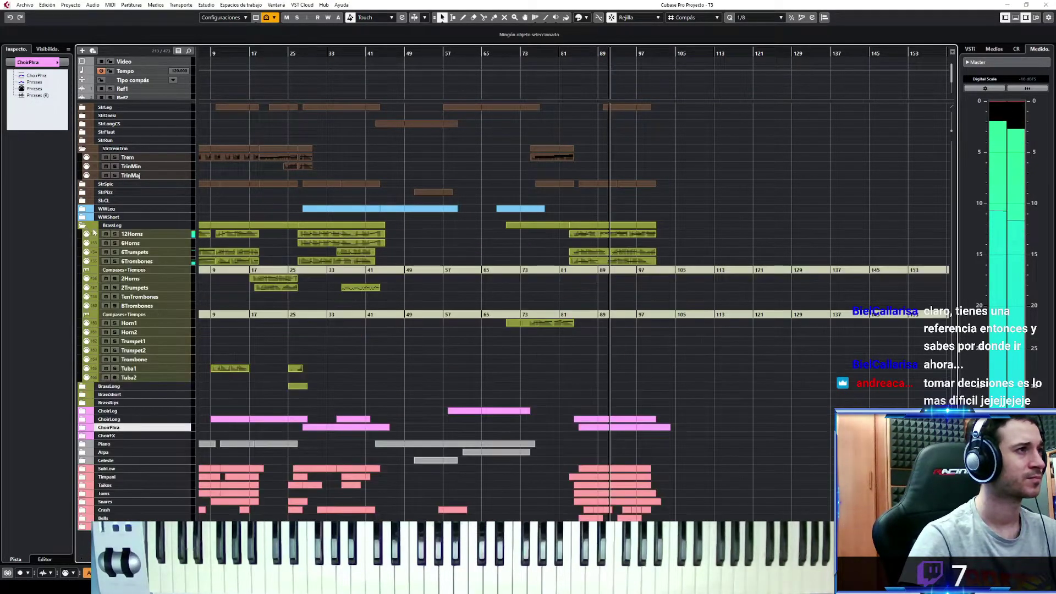
{"action": "key", "text": "space"}
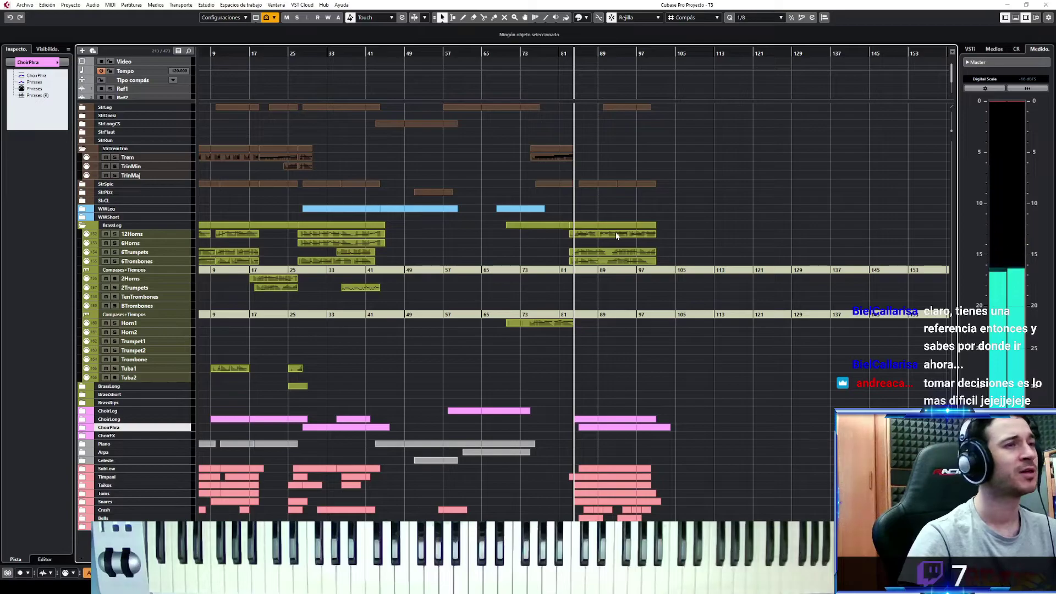
{"action": "double_click", "coordinate": [621, 231]}
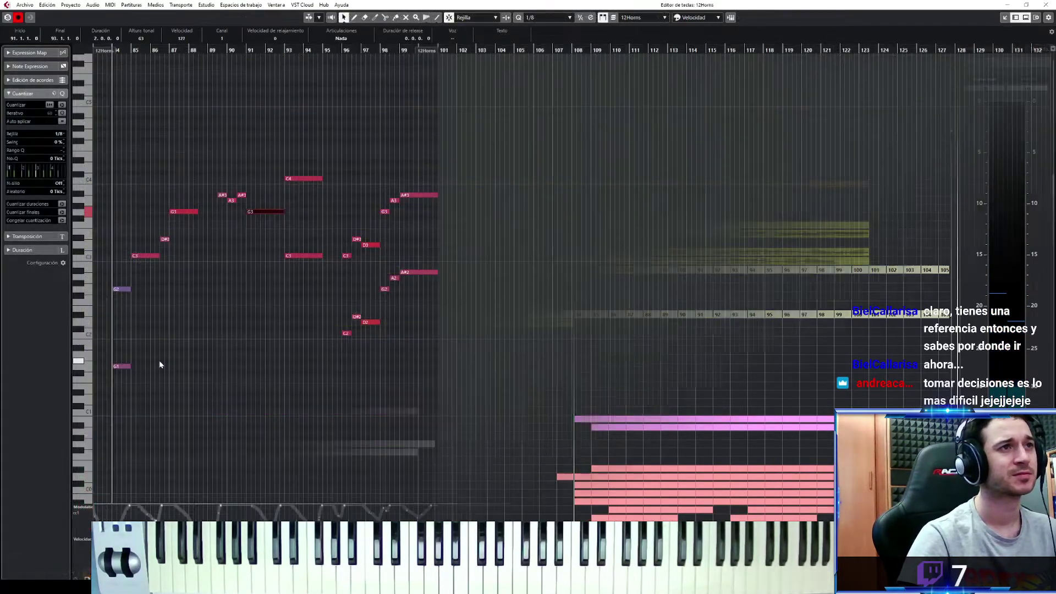
{"action": "left_click", "coordinate": [122, 366]}
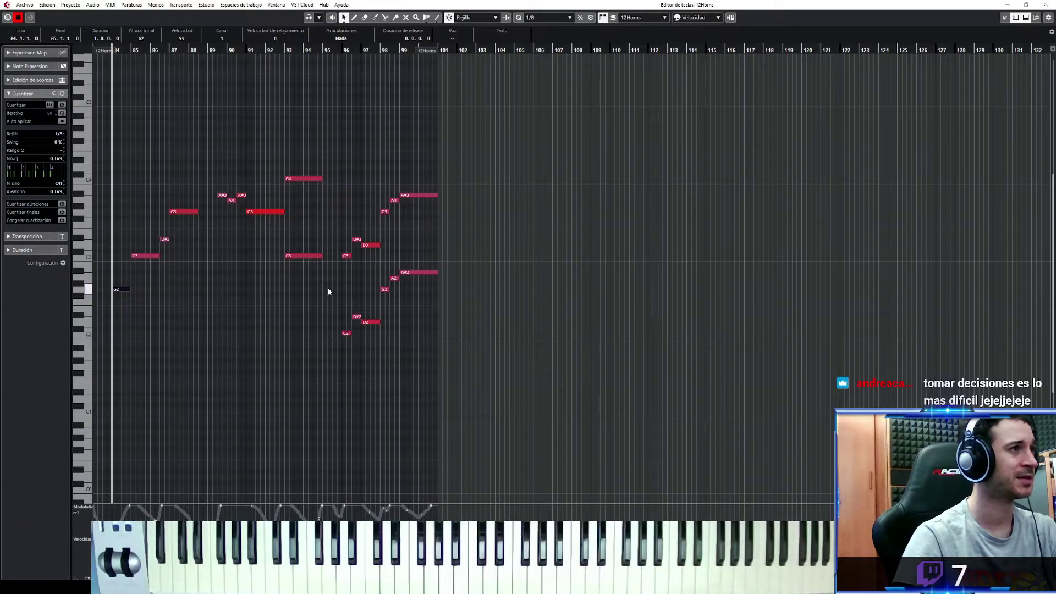
{"action": "left_click_drag", "start_coordinate": [417, 298], "coordinate": [332, 372]}
{"action": "key", "text": "Delete"}
{"action": "left_click_drag", "start_coordinate": [516, 263], "coordinate": [373, 332]}
{"action": "key", "text": "Delete"}
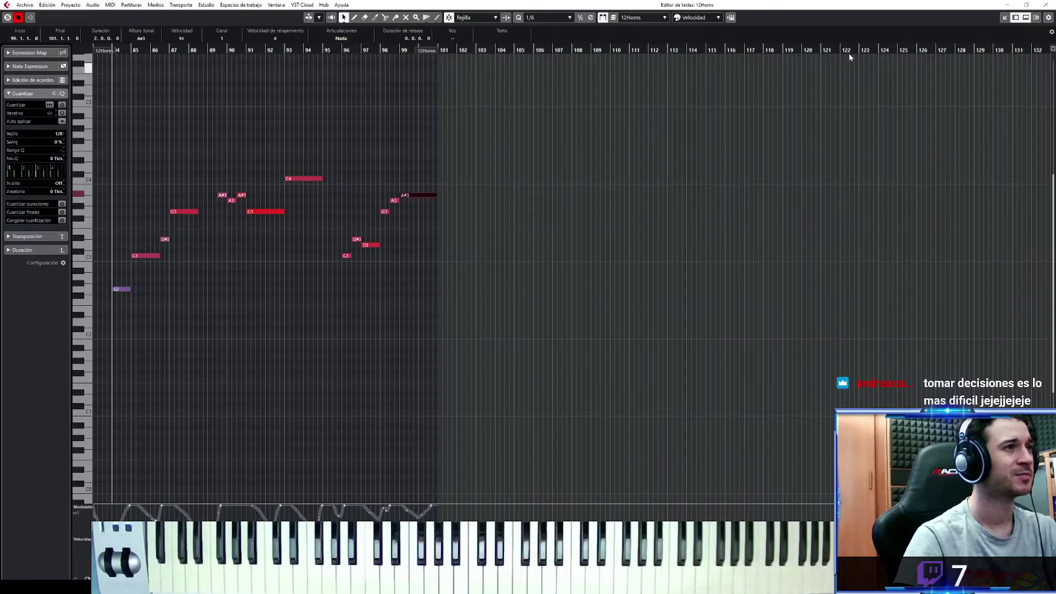
{"action": "left_click", "coordinate": [1004, 18]}
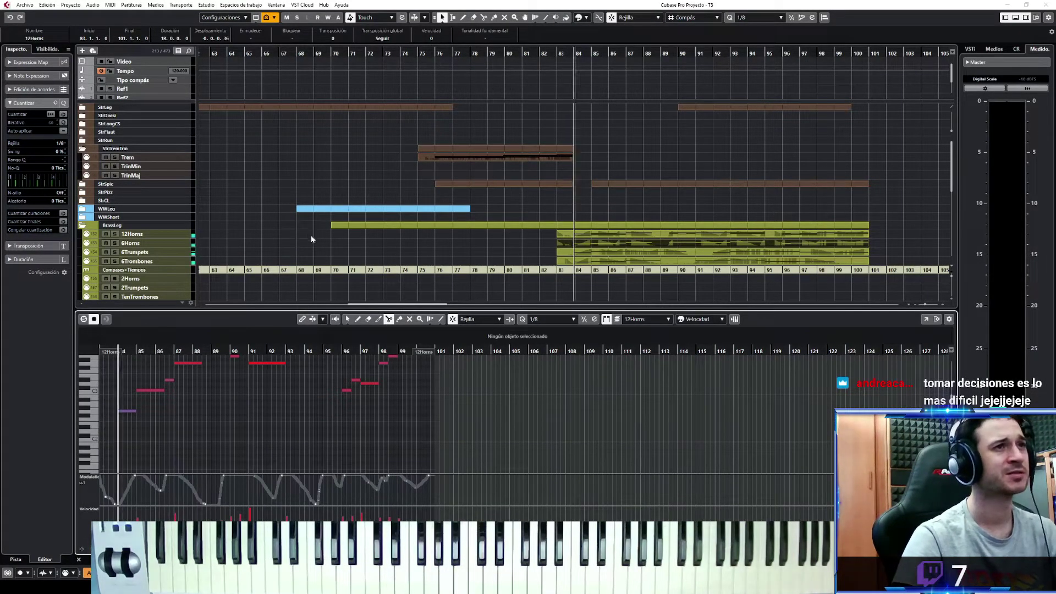
Audition 12Horns and 6Horns soloed together from bar 84, clear the solos and continue playback with all tracks
{"action": "left_click", "coordinate": [115, 243]}
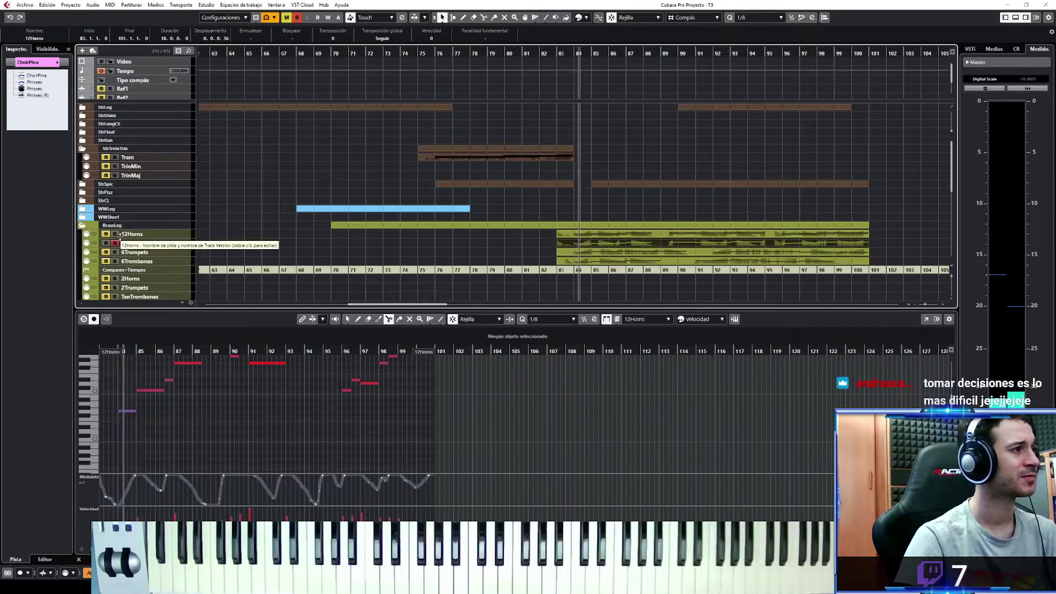
{"action": "key", "text": "space"}
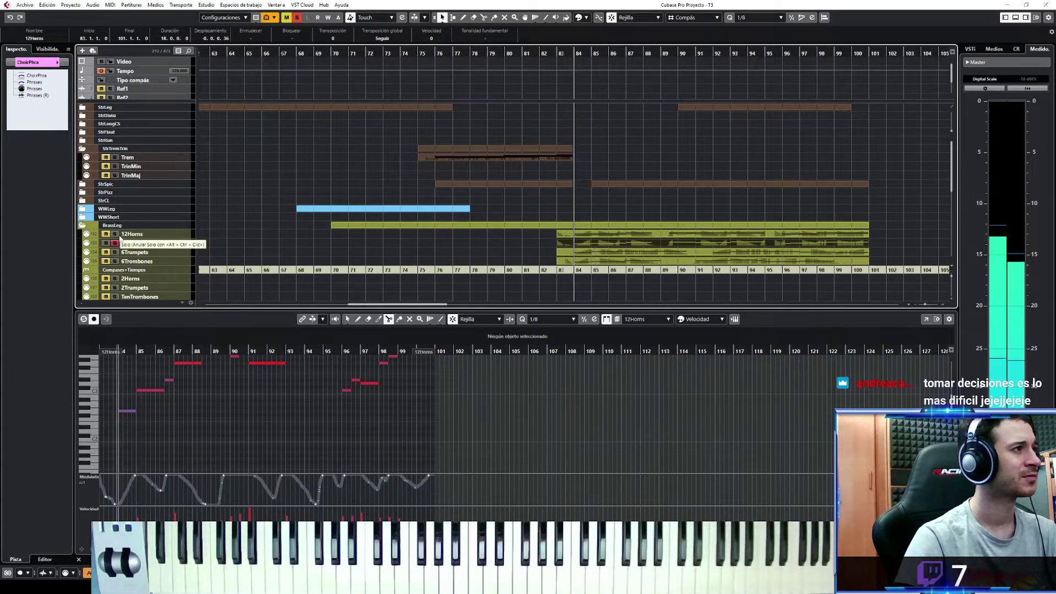
{"action": "key", "text": "space"}
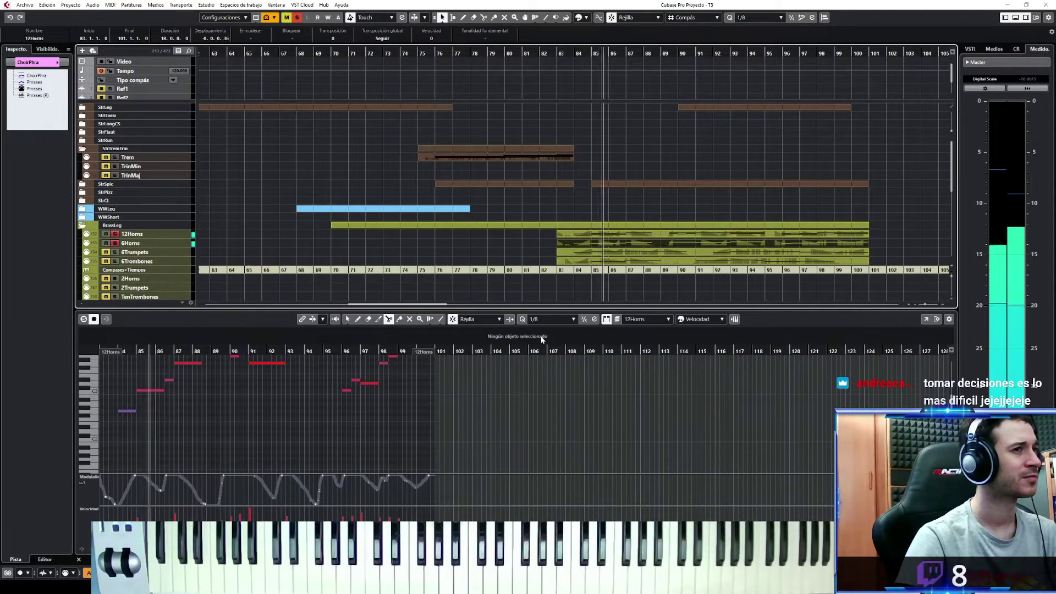
{"action": "left_click", "coordinate": [925, 320]}
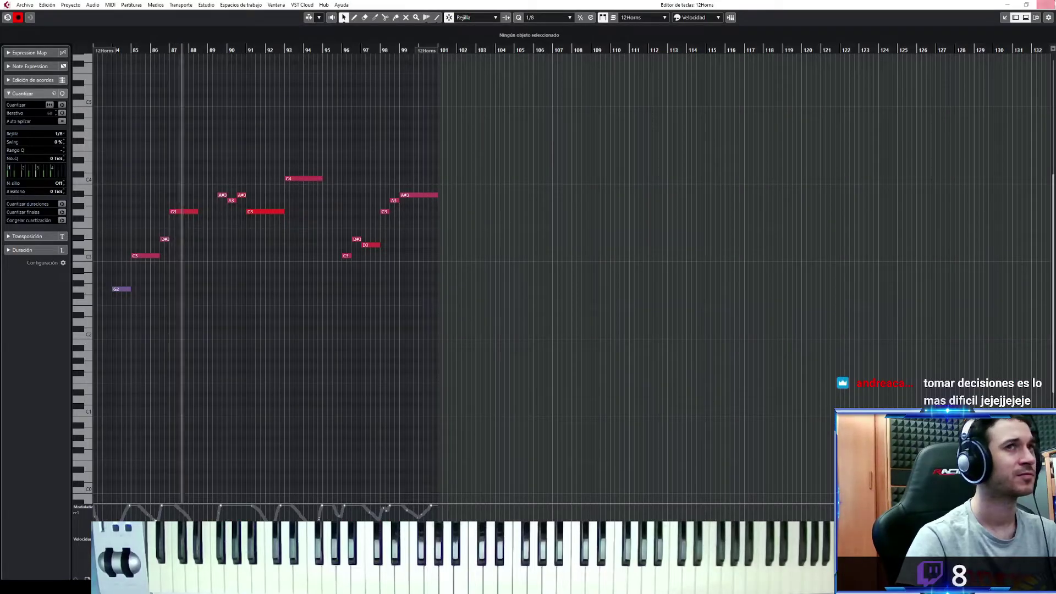
{"action": "left_click", "coordinate": [1003, 19]}
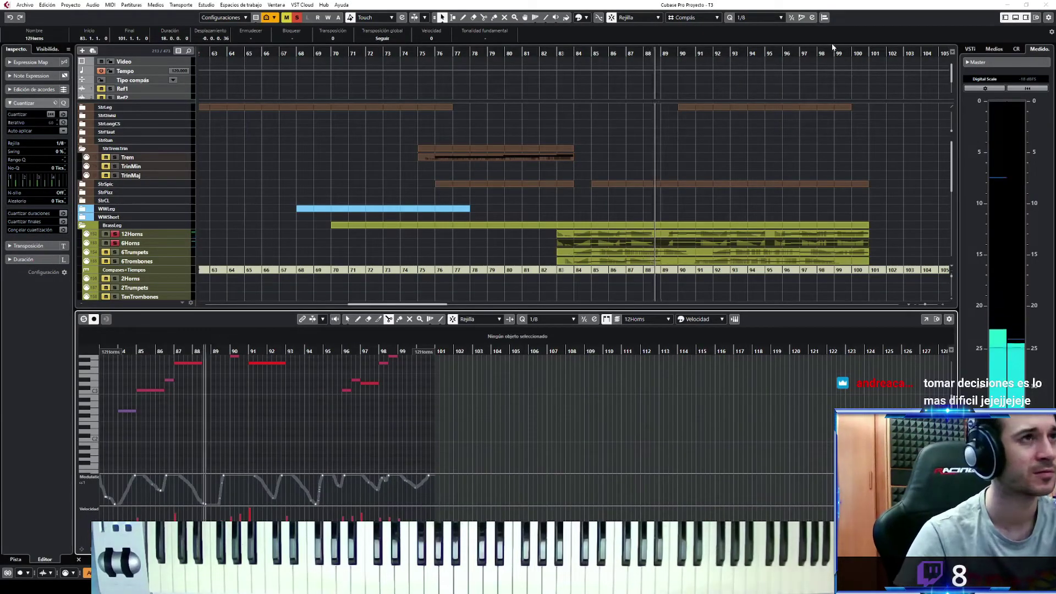
{"action": "left_click", "coordinate": [118, 246]}
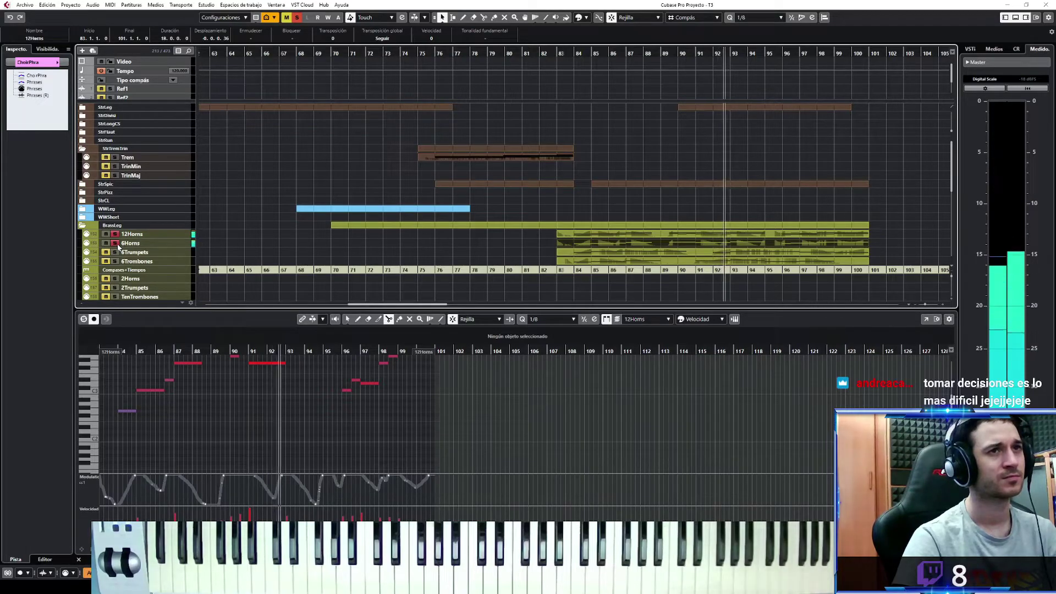
{"action": "key", "text": "space"}
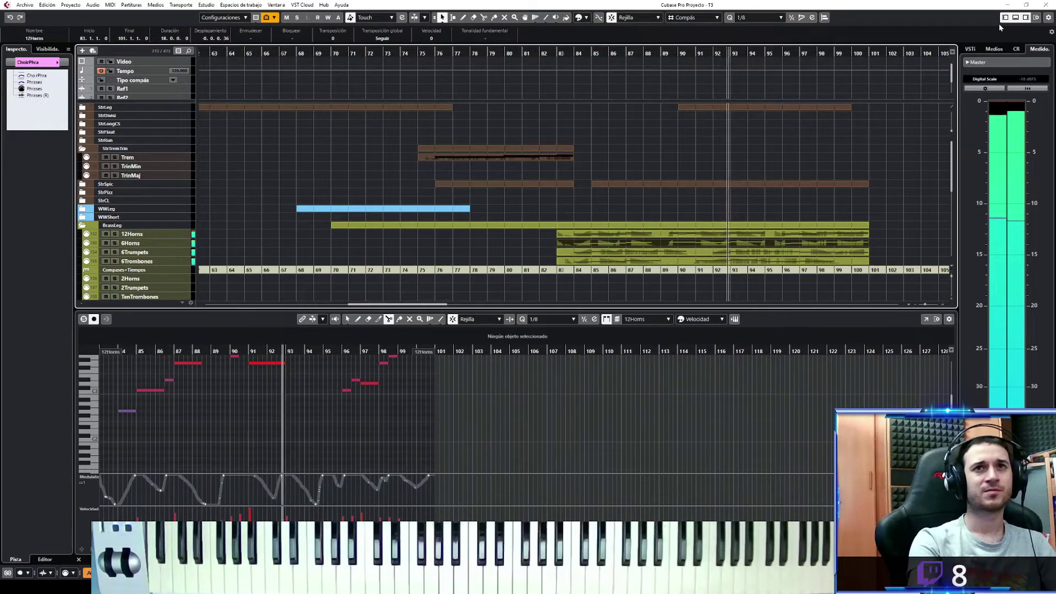
Hide the docked editor and place the project cursor at bar 84
{"action": "left_click", "coordinate": [1015, 18]}
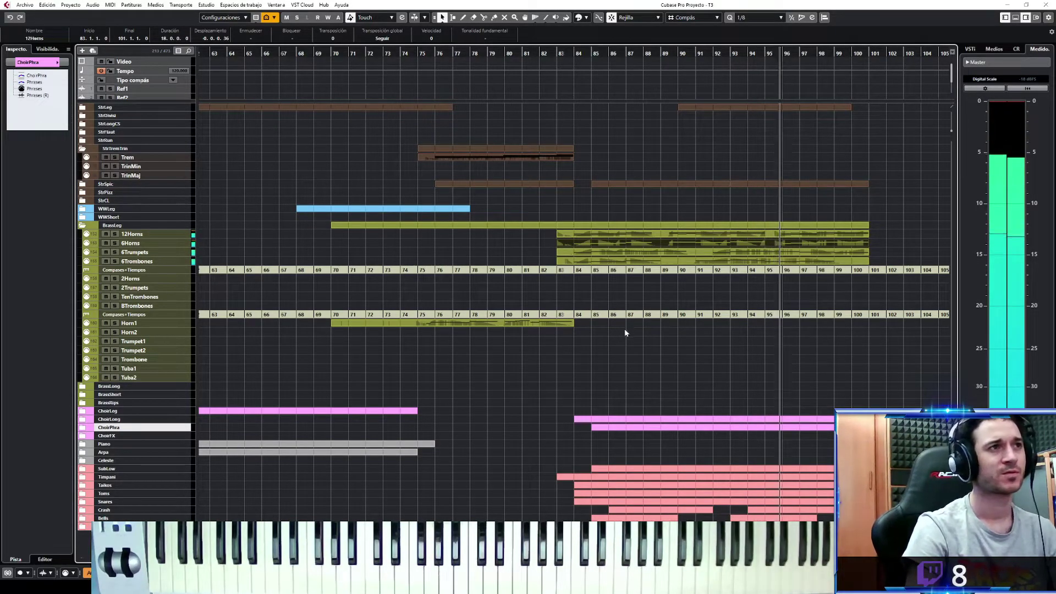
{"action": "key", "text": "g"}
{"action": "key", "text": "g"}
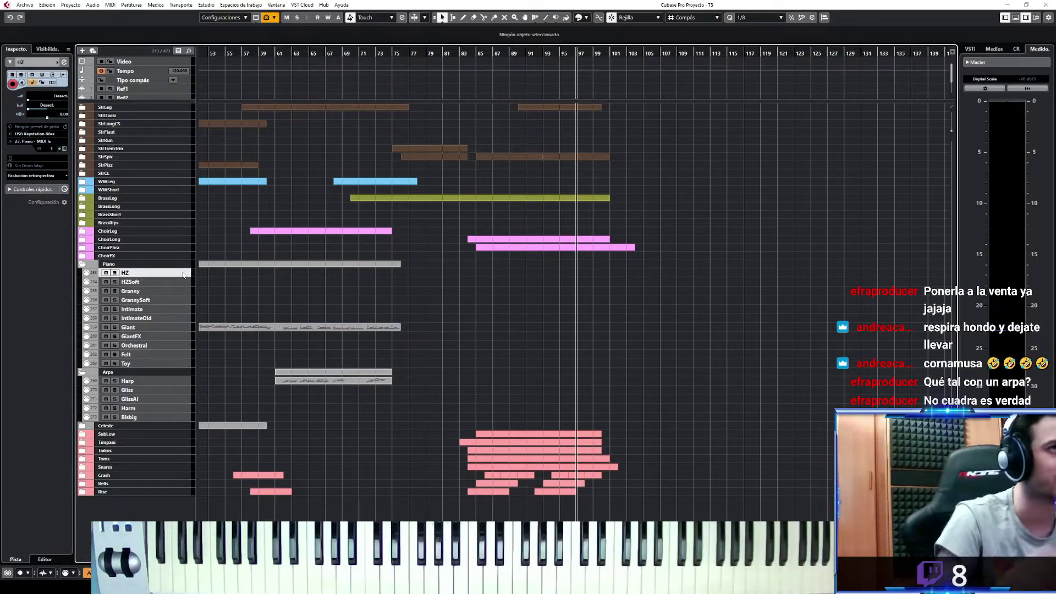
{"action": "left_click", "coordinate": [467, 57]}
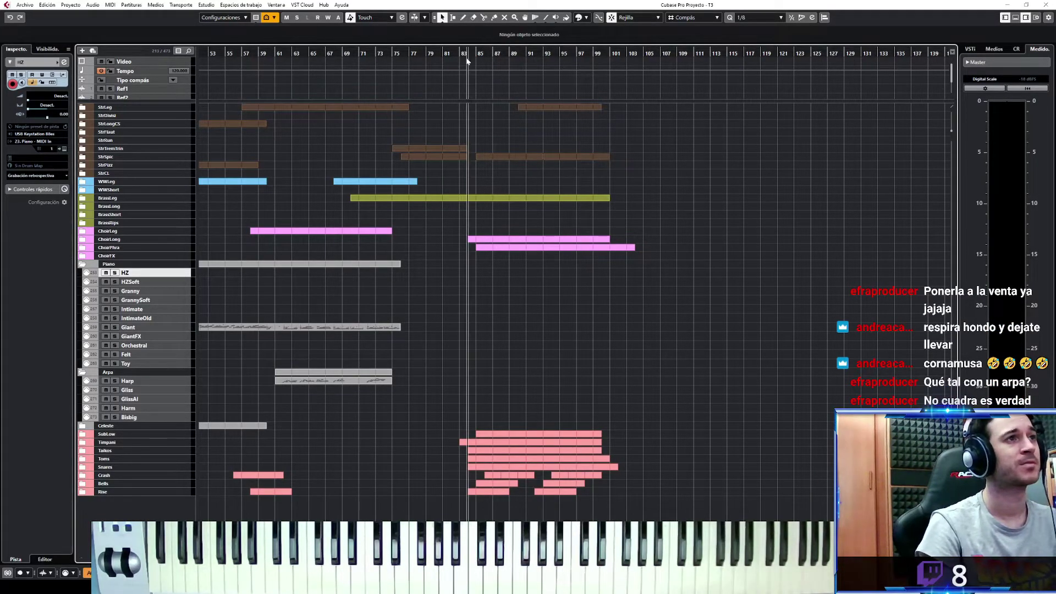
Play through from bar 84 and insert the retrospective recording of the HZ piano's low octave at bar 100
{"action": "key", "text": "space"}
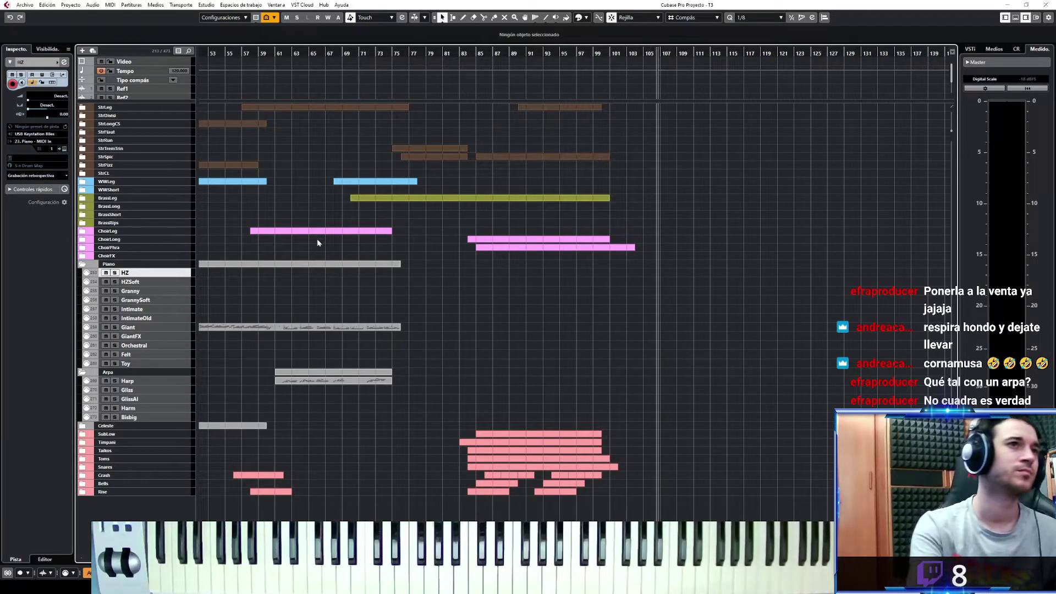
{"action": "left_click", "coordinate": [50, 177]}
{"action": "left_click", "coordinate": [53, 187]}
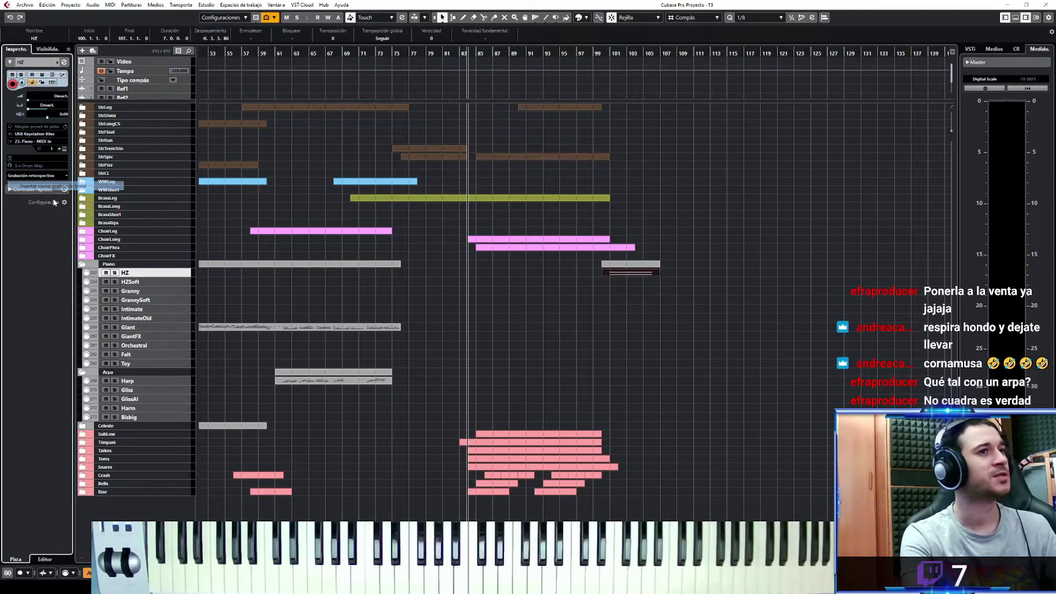
Open the new HZ part, select its C0 and C1 notes, and return to the arrangement with the editor hidden
{"action": "key", "text": "Return"}
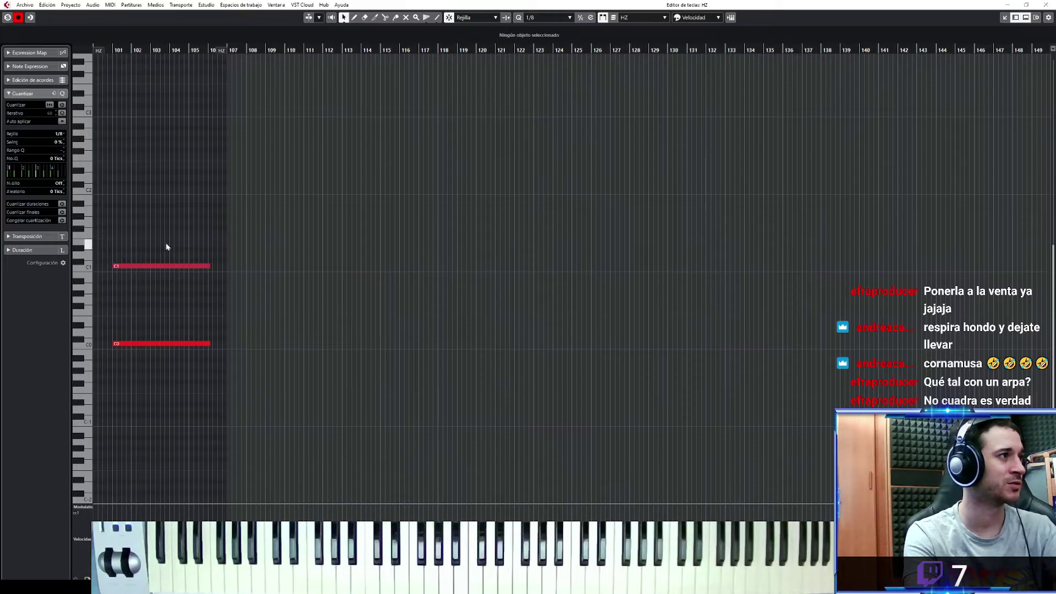
{"action": "left_click_drag", "start_coordinate": [202, 273], "coordinate": [184, 367]}
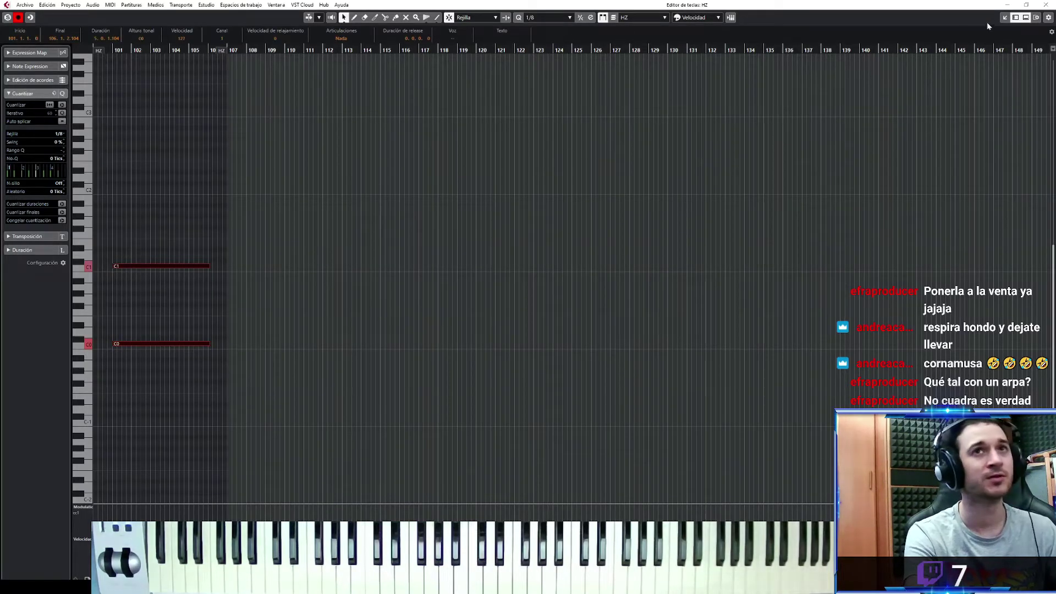
{"action": "left_click", "coordinate": [1004, 18]}
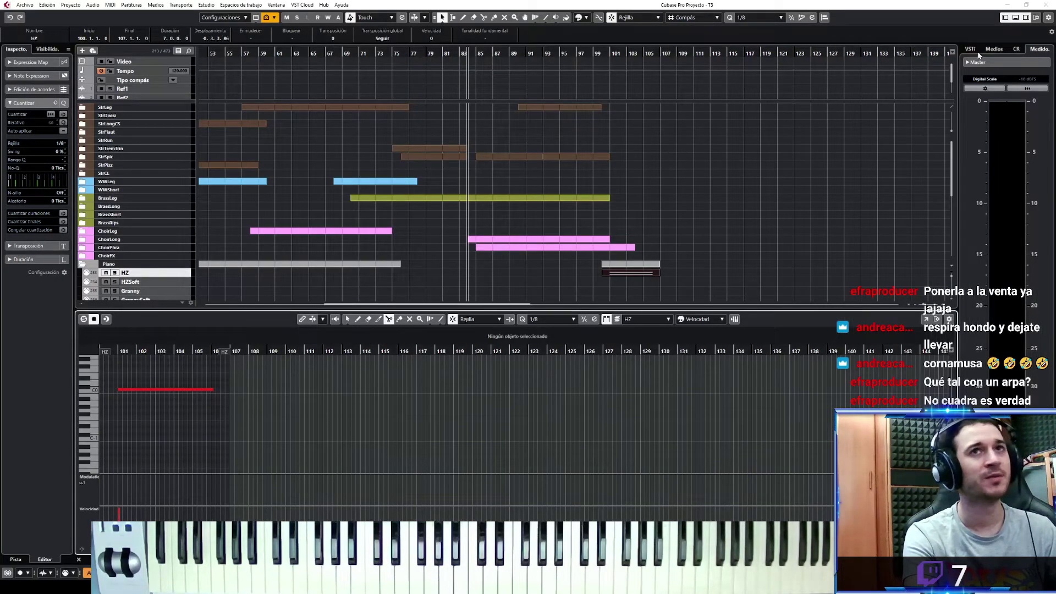
{"action": "left_click", "coordinate": [1016, 17]}
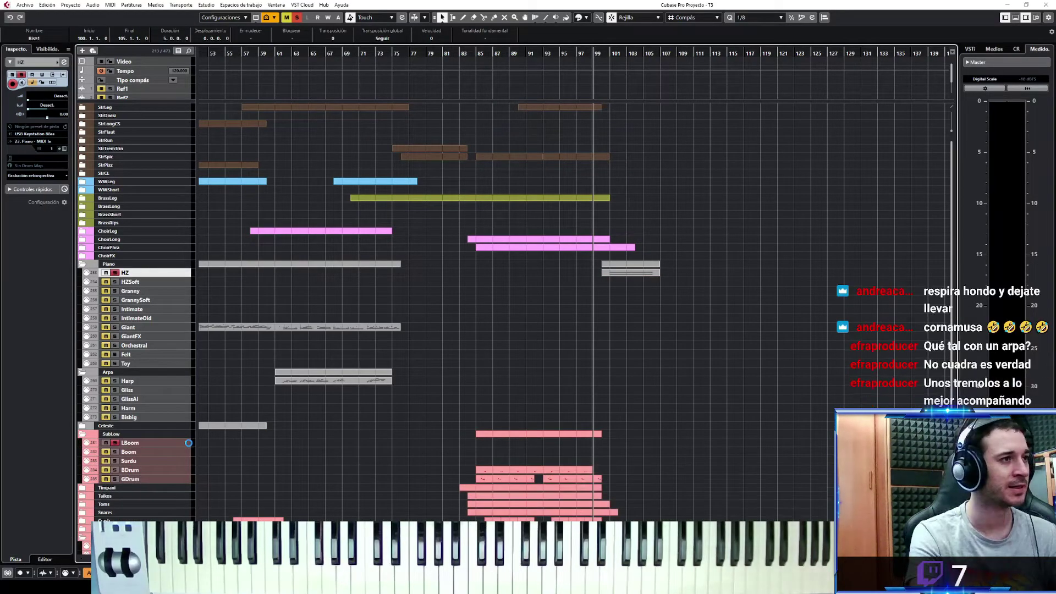
Select LBoom in the SubLow folder, play along from bar 100 and insert the retrospective recording there
{"action": "left_click", "coordinate": [187, 444]}
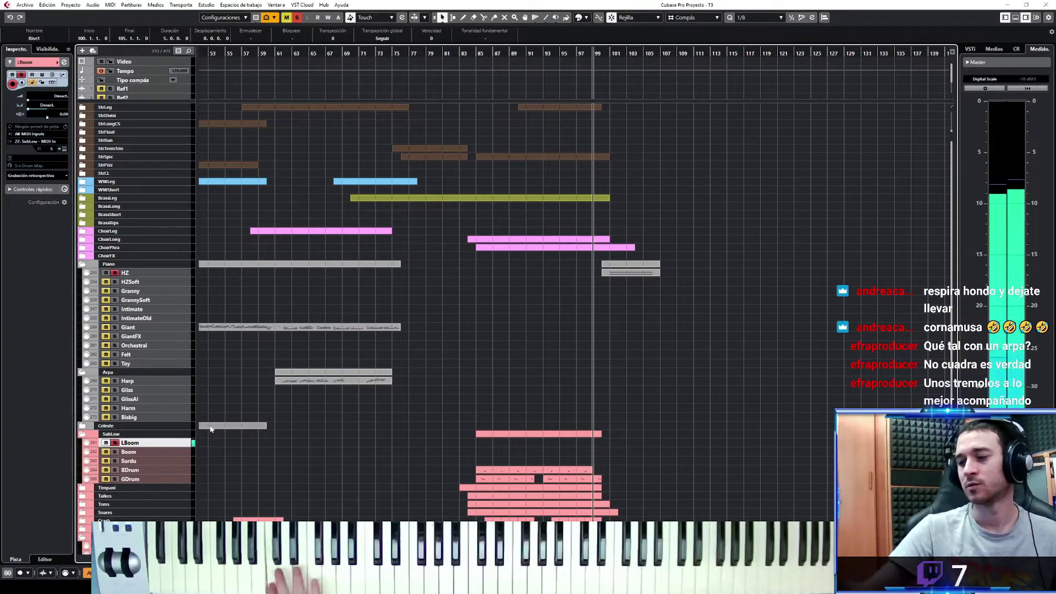
{"action": "key", "text": "space"}
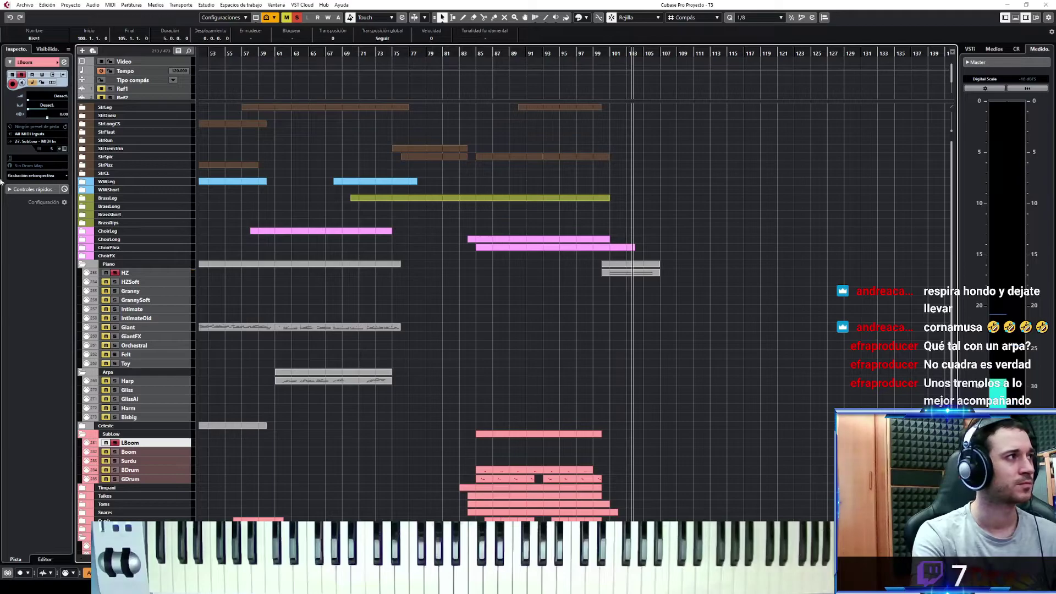
{"action": "left_click", "coordinate": [19, 176]}
{"action": "left_click", "coordinate": [27, 185]}
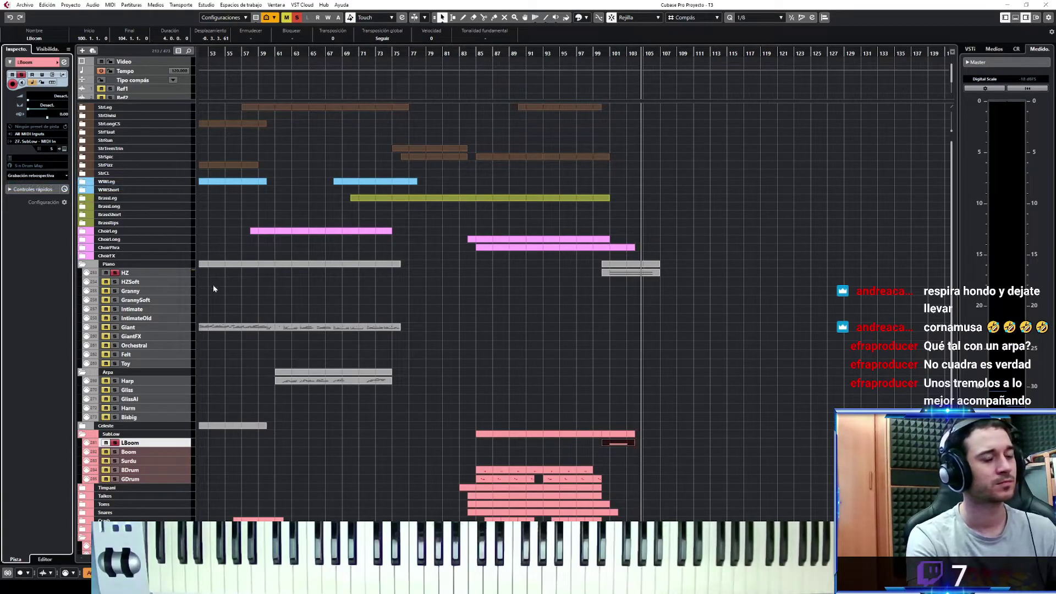
{"action": "key", "text": "space"}
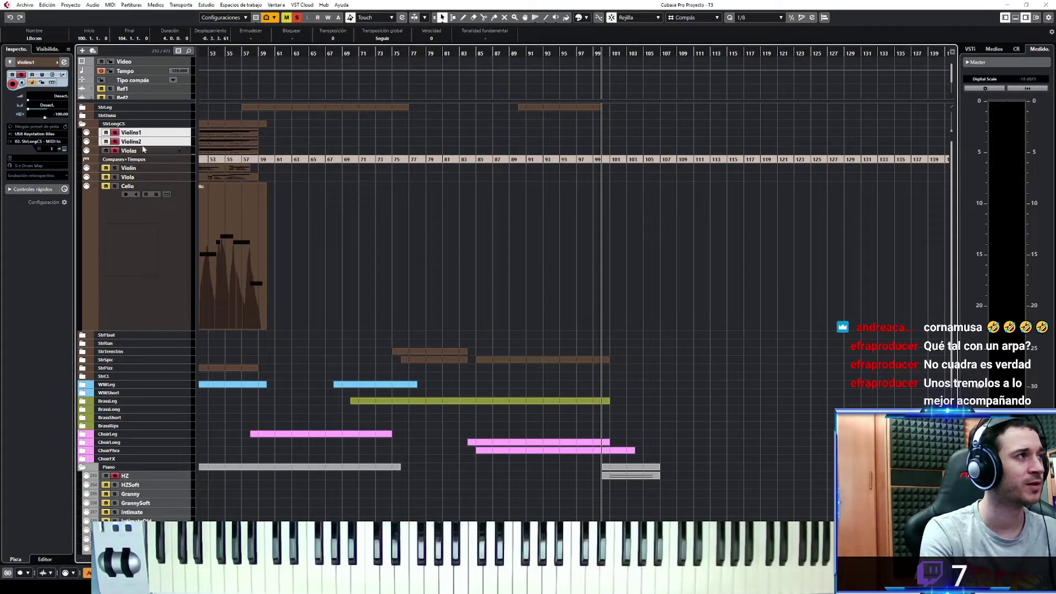
Try a take on Violins1, Violins2 and Violas in StrLongCS, insert it at bar 100 and delete it
{"action": "left_click", "coordinate": [188, 150], "text": "shift"}
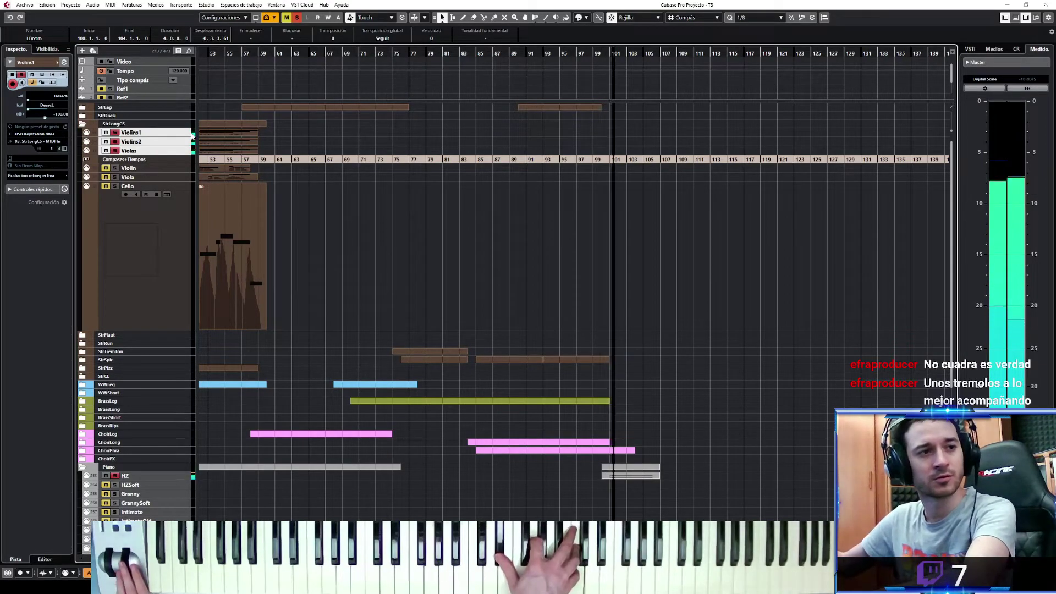
{"action": "key", "text": "space"}
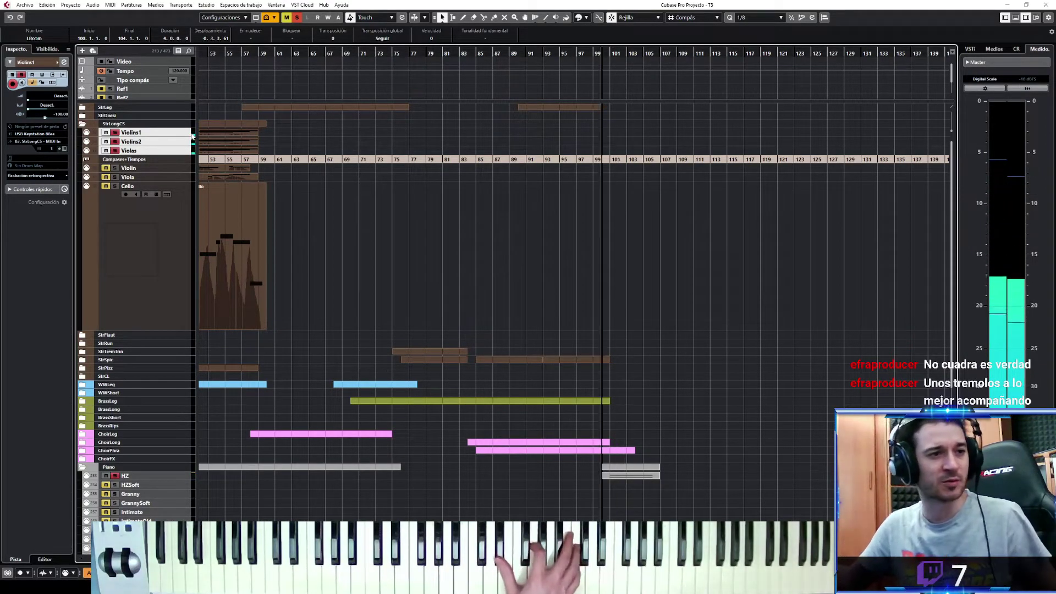
{"action": "key", "text": "space"}
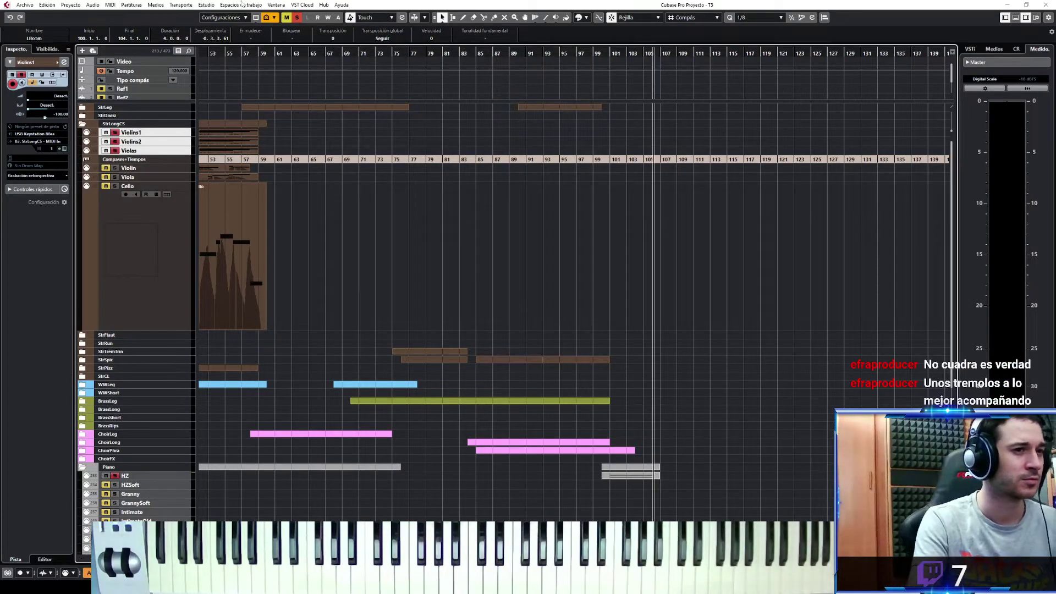
{"action": "left_click", "coordinate": [64, 176]}
{"action": "left_click", "coordinate": [82, 187]}
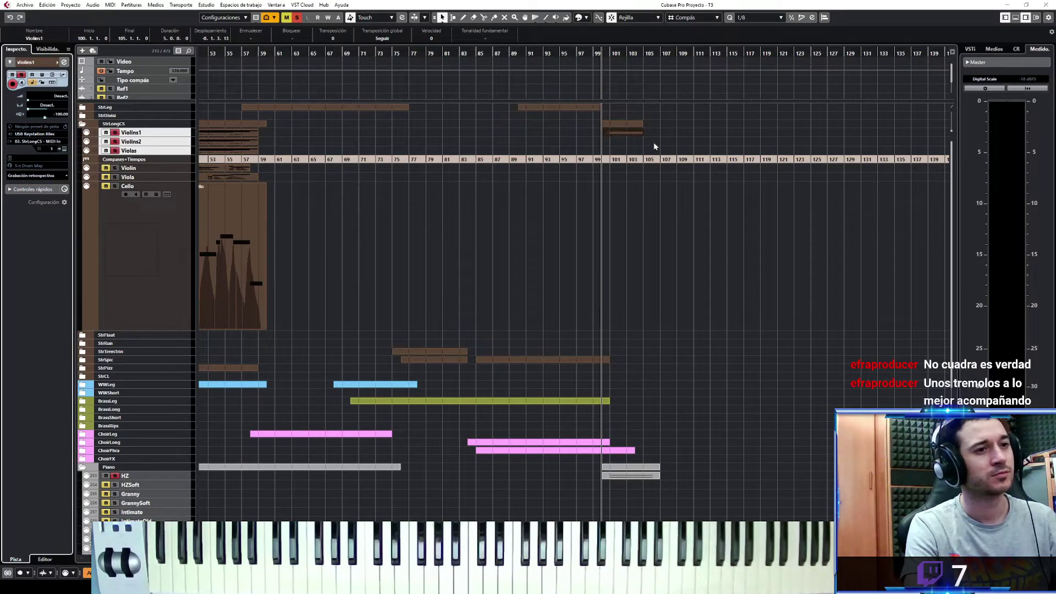
{"action": "key", "text": "Delete"}
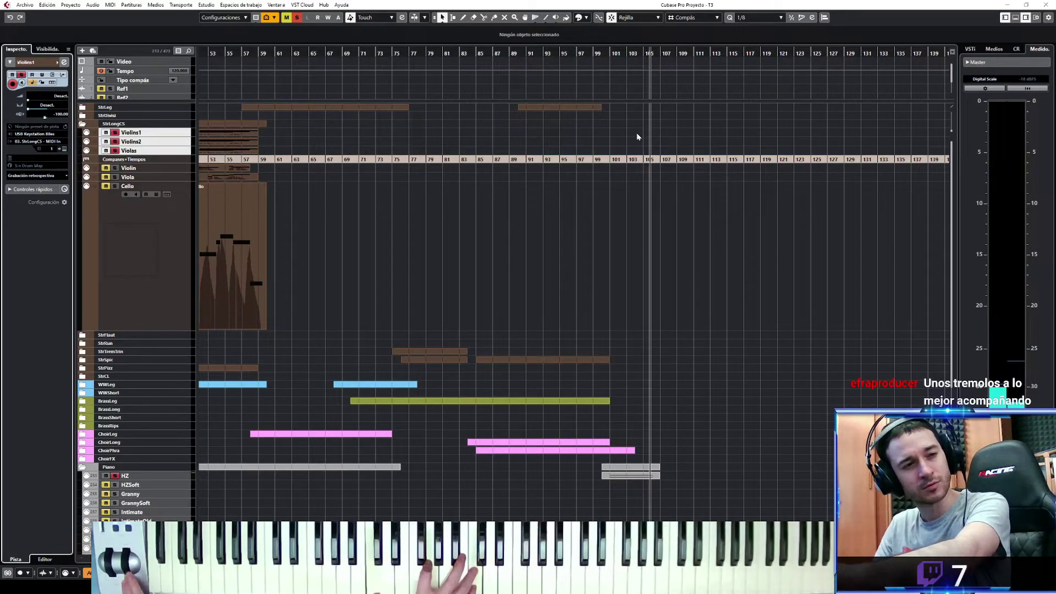
Insert a fresh long-strings take on Violins1 at bar 100 and copy the part to Violins2 and Violas
{"action": "key", "text": "space"}
{"action": "left_click", "coordinate": [23, 176]}
{"action": "double_click", "coordinate": [636, 134]}
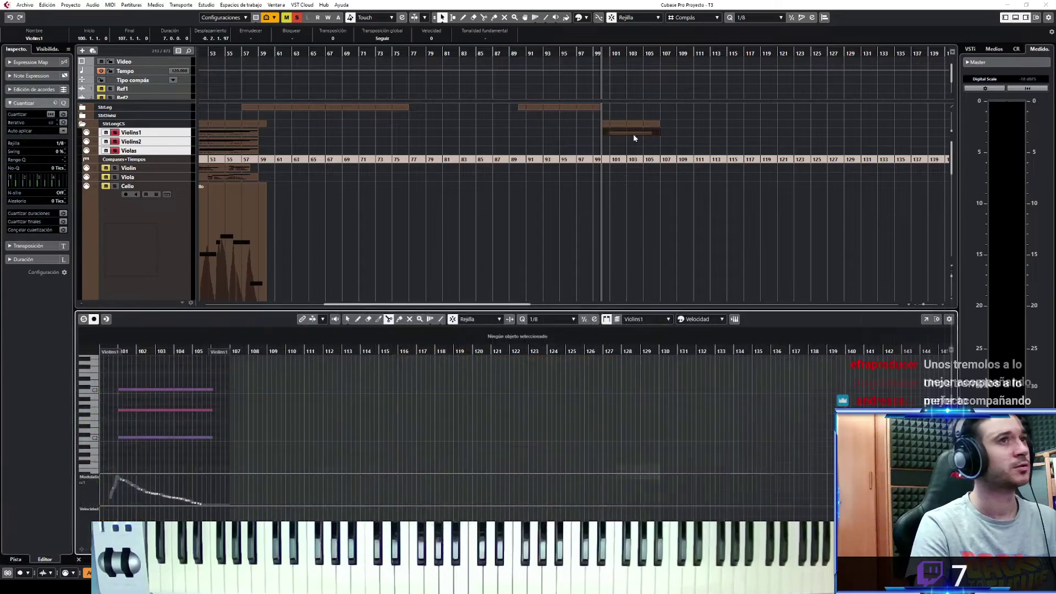
{"action": "left_click_drag", "start_coordinate": [621, 138], "coordinate": [620, 142]}
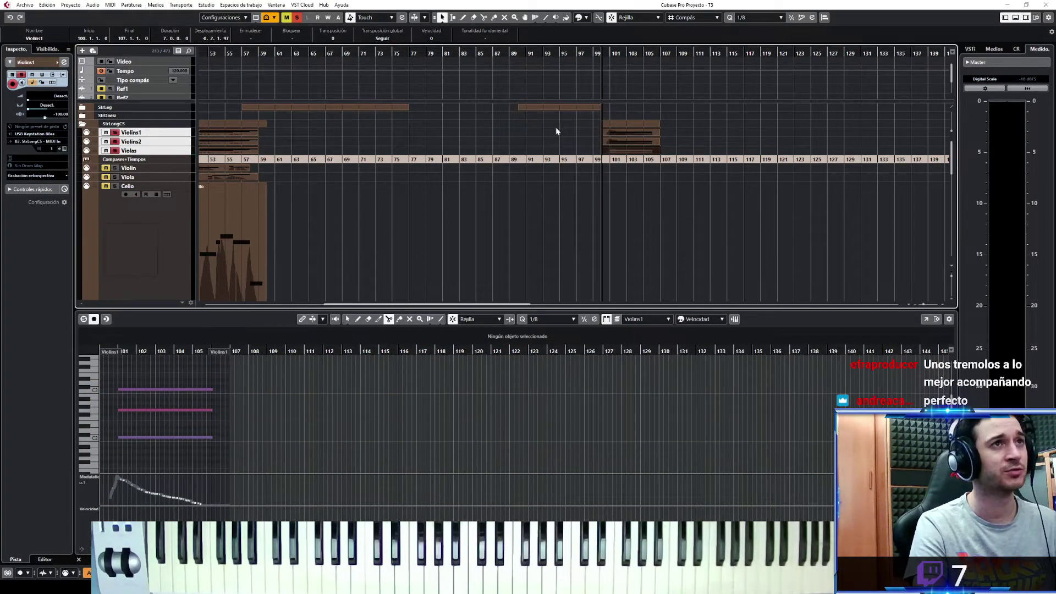
{"action": "left_click", "coordinate": [1026, 17]}
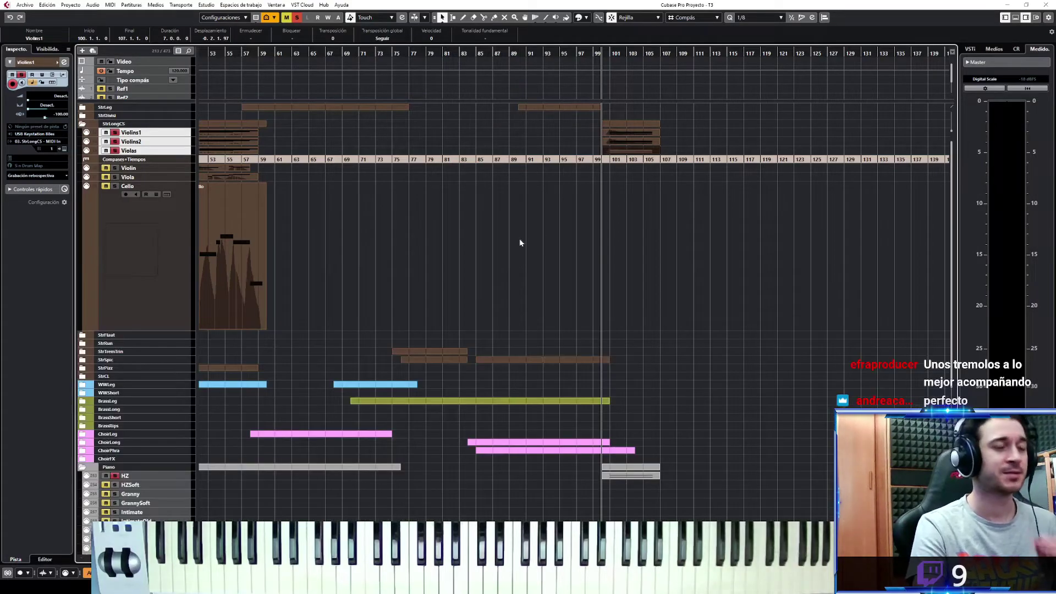
Expand the ChoirLong folder to reach the WomenOo track, leaving the ChoirLeg folder collapsed
{"action": "scroll", "coordinate": [126, 455], "scroll_direction": "down", "scroll_amount": 3}
{"action": "left_click", "coordinate": [82, 352]}
{"action": "left_click", "coordinate": [83, 344]}
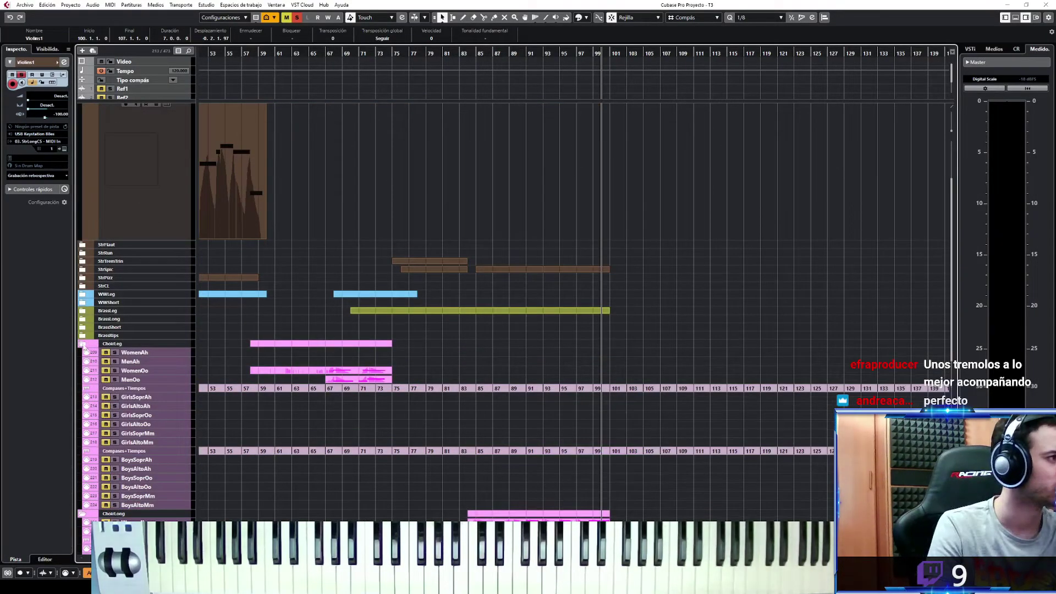
{"action": "left_click", "coordinate": [82, 345]}
{"action": "scroll", "coordinate": [232, 414], "scroll_direction": "down", "scroll_amount": 6}
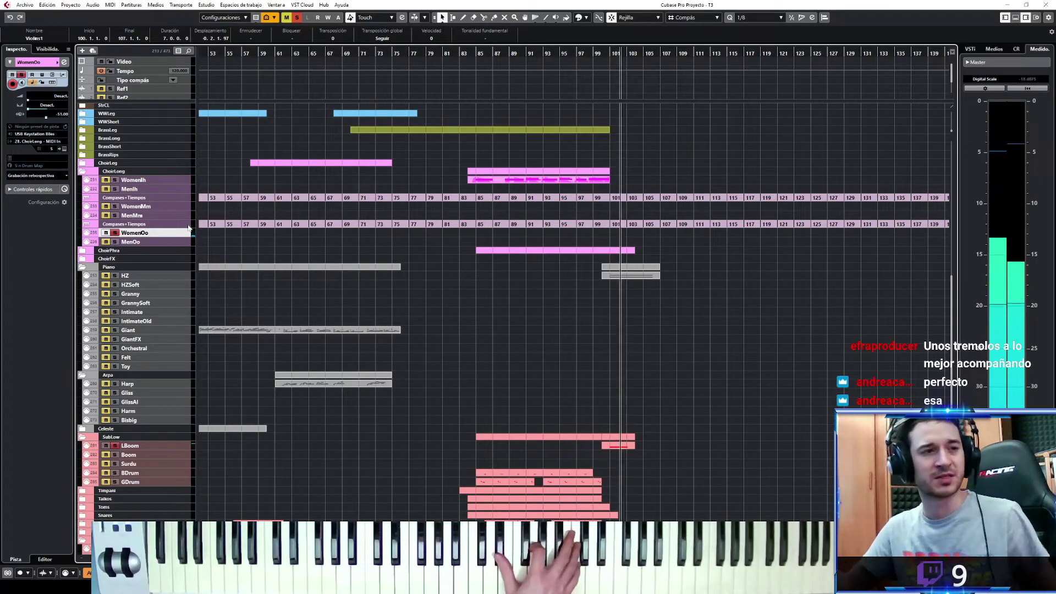
Play a sustained chord on WomenOo over the piano ending and insert the retrospective recording at bar 100
{"action": "key", "text": "space"}
{"action": "key", "text": "space"}
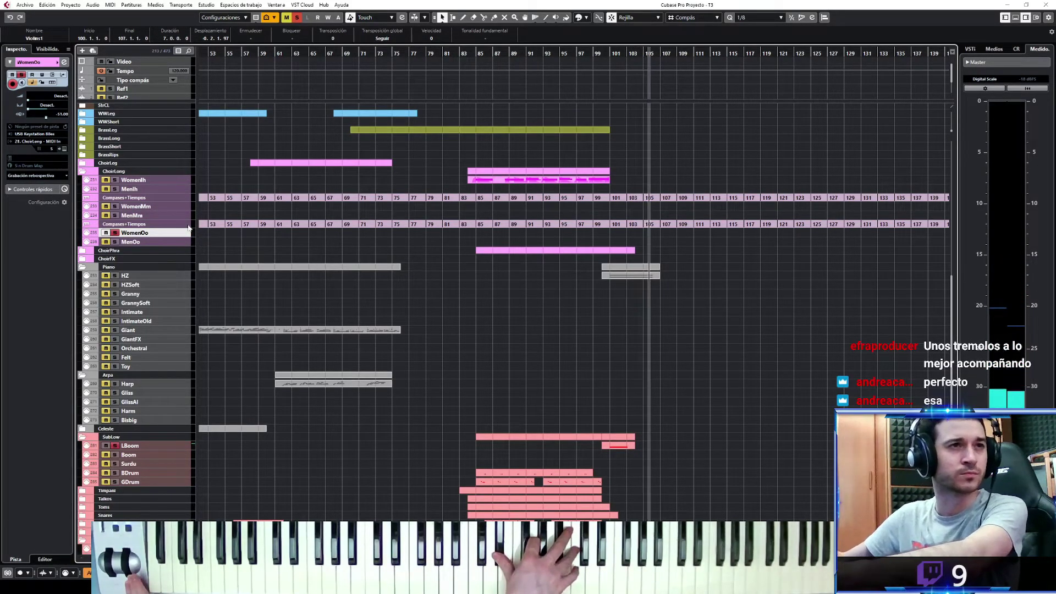
{"action": "key", "text": "space"}
{"action": "left_click", "coordinate": [24, 176]}
{"action": "left_click", "coordinate": [29, 184]}
Select the Violin track in StrLongCS, play a line over the ending and capture the take at bar 100
{"action": "scroll", "coordinate": [177, 177], "scroll_direction": "up", "scroll_amount": 5}
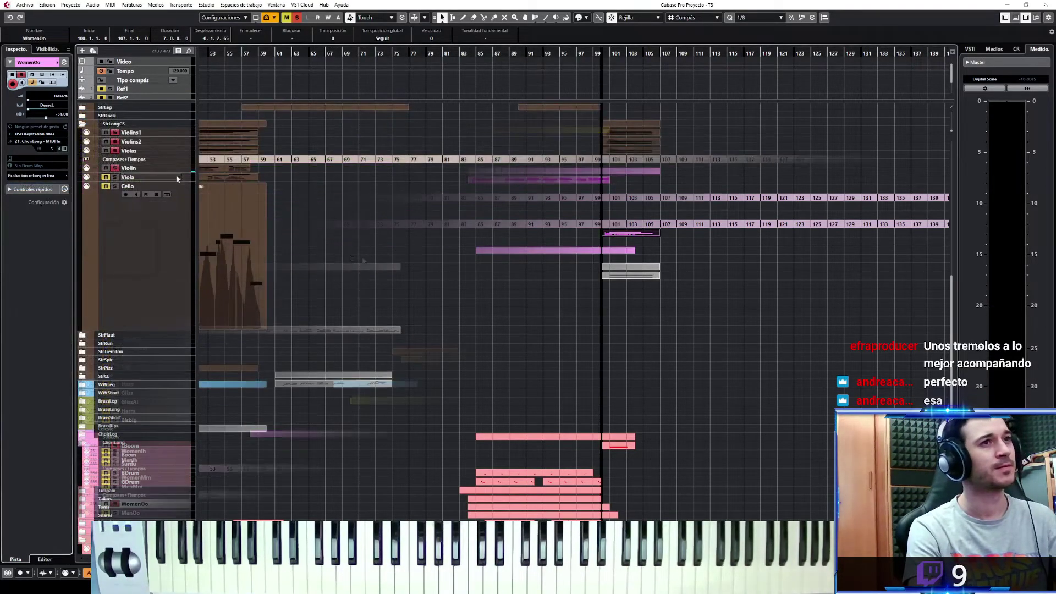
{"action": "left_click", "coordinate": [186, 170]}
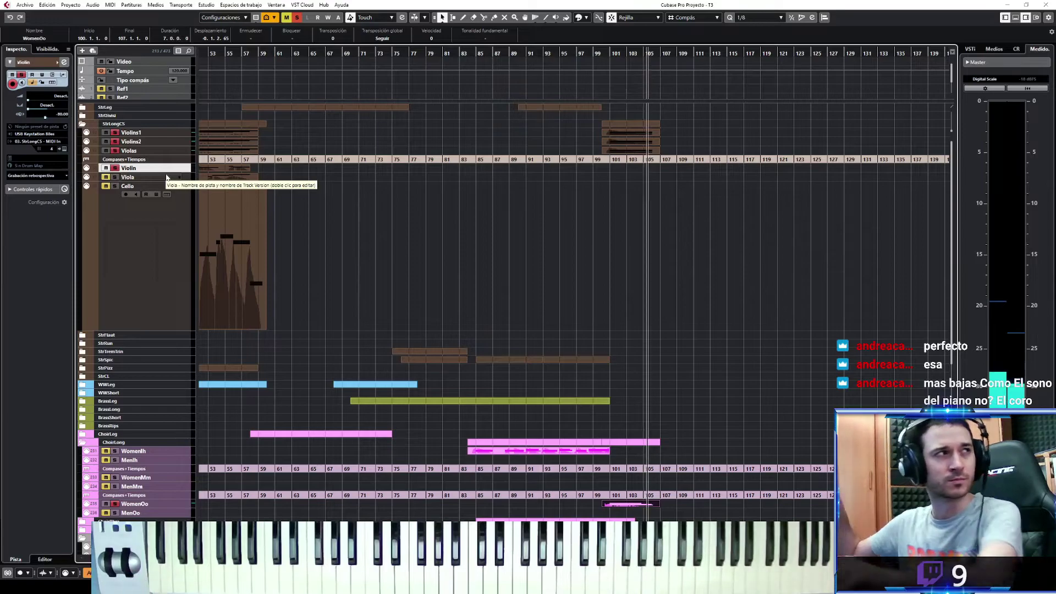
{"action": "key", "text": "space"}
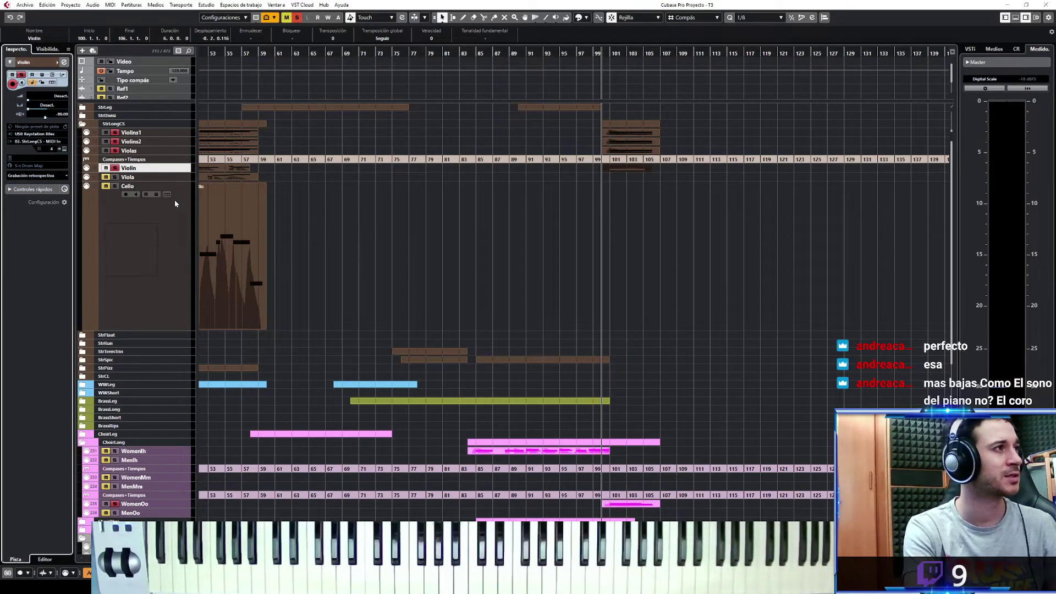
Expand the StrTremTrin folder, play a part on TrinMin over the ending and capture it at bar 100
{"action": "left_click", "coordinate": [82, 352]}
{"action": "left_click", "coordinate": [189, 371]}
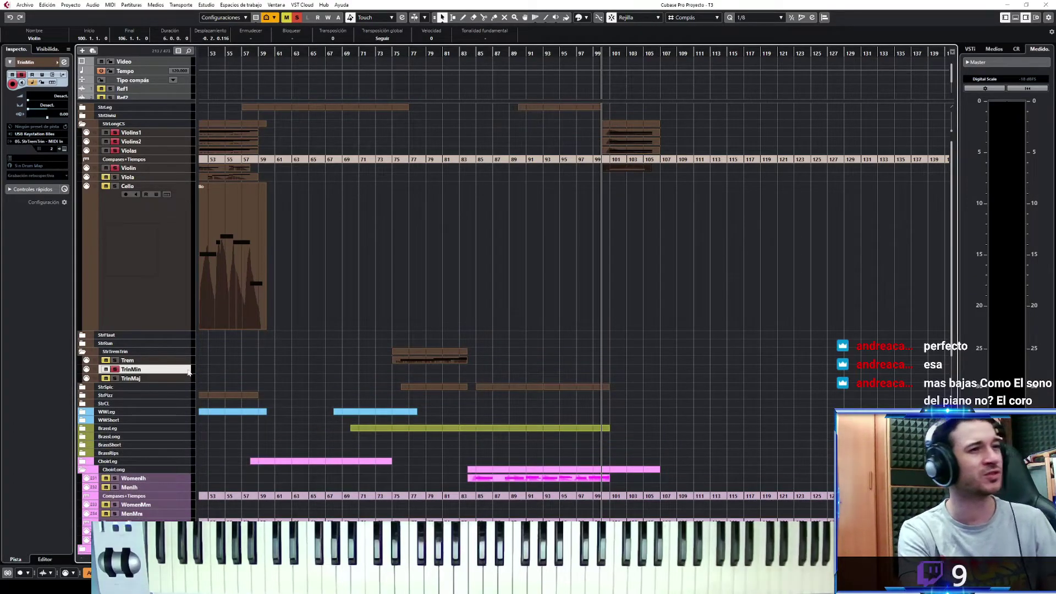
{"action": "key", "text": "space"}
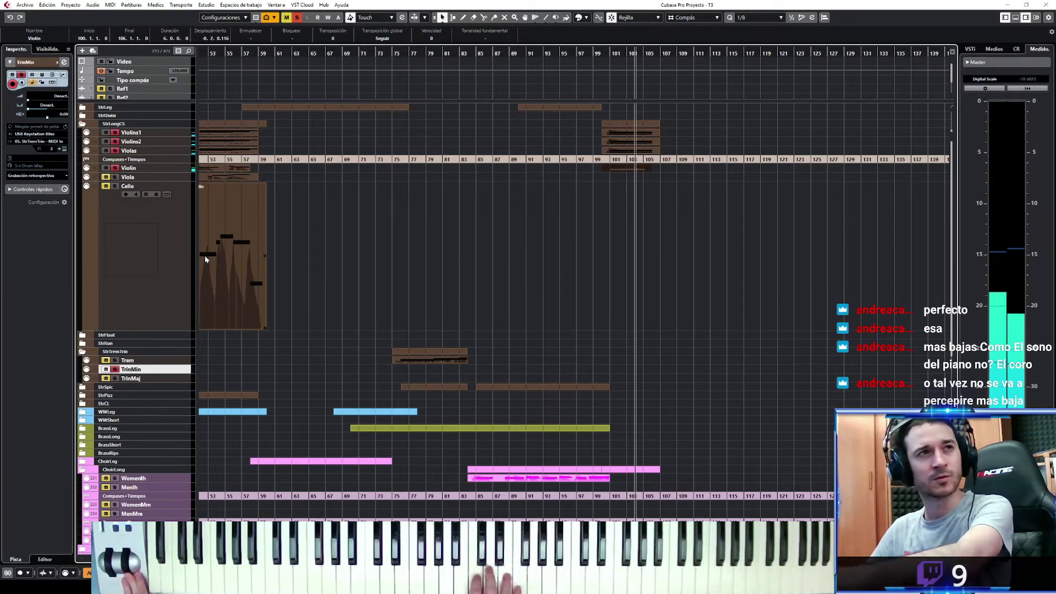
{"action": "key", "text": "space"}
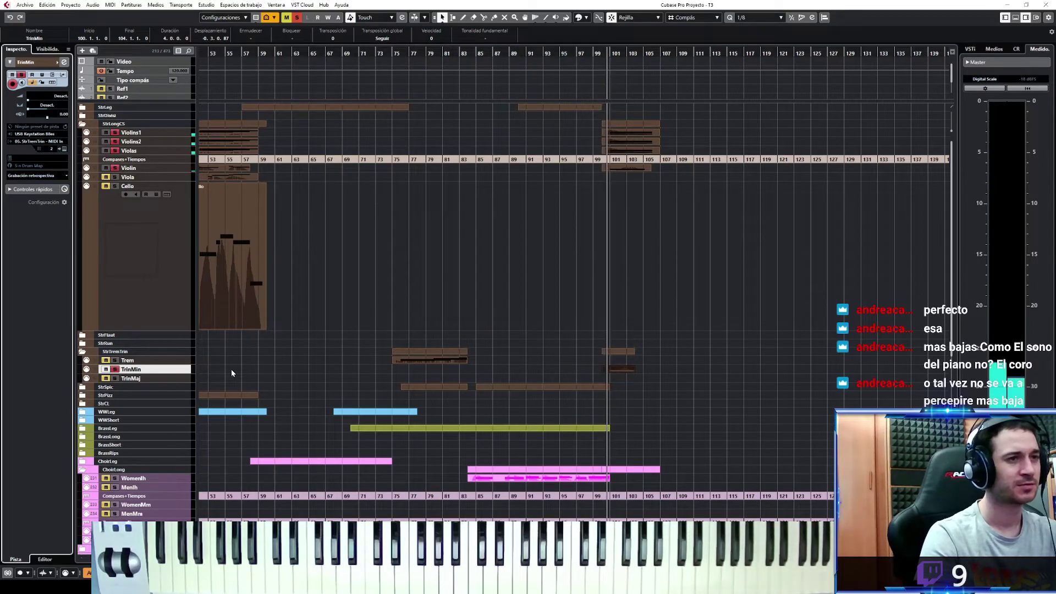
{"action": "key", "text": "space"}
Delete the top C4 note from the WomenOo part at bar 100, listen to the change and hide the editor
{"action": "double_click", "coordinate": [625, 530]}
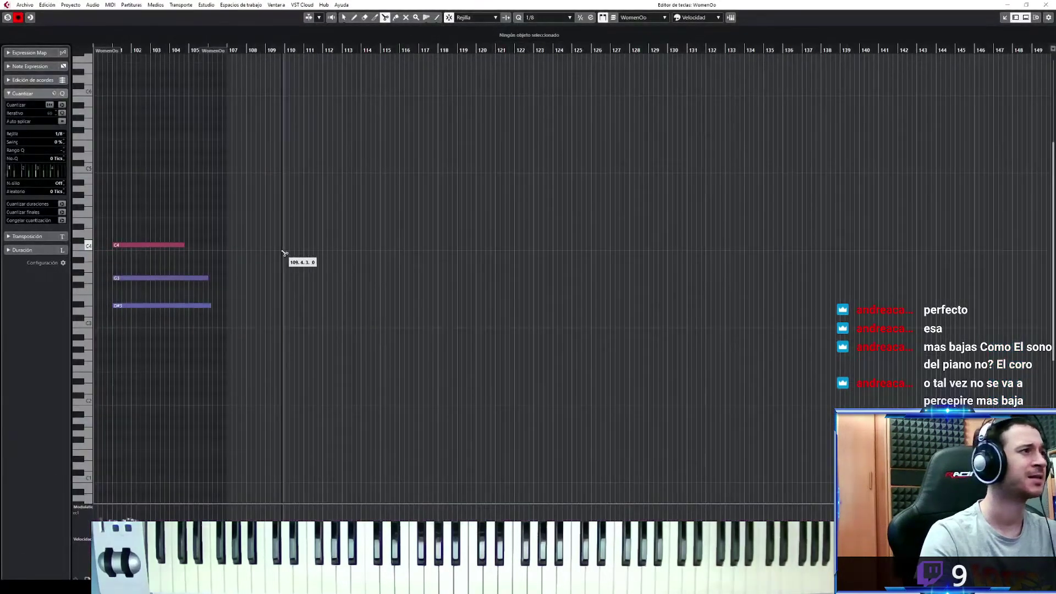
{"action": "key", "text": "Delete"}
{"action": "key", "text": "space"}
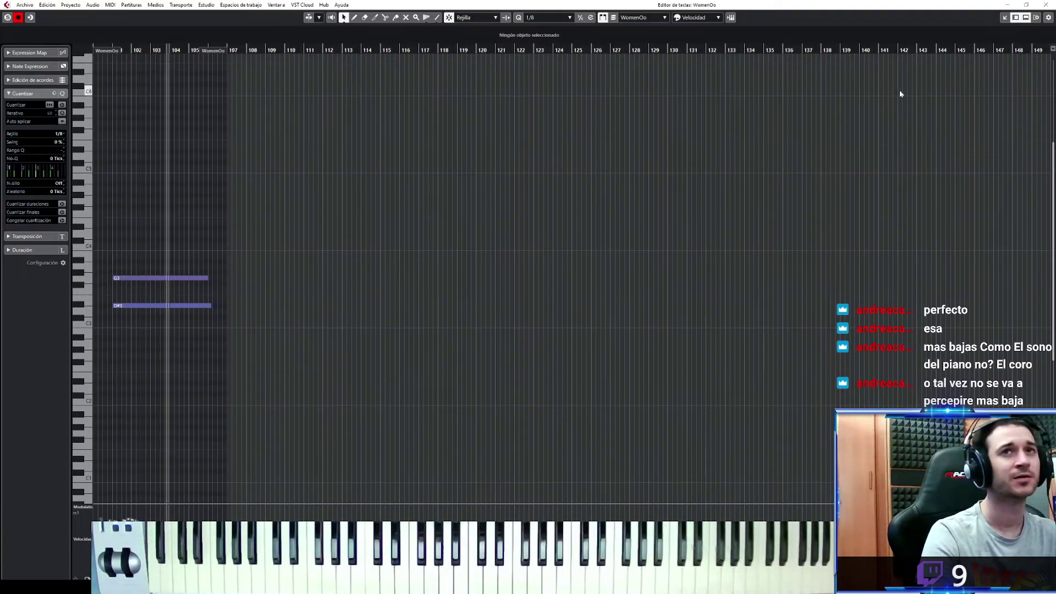
{"action": "left_click", "coordinate": [1006, 18]}
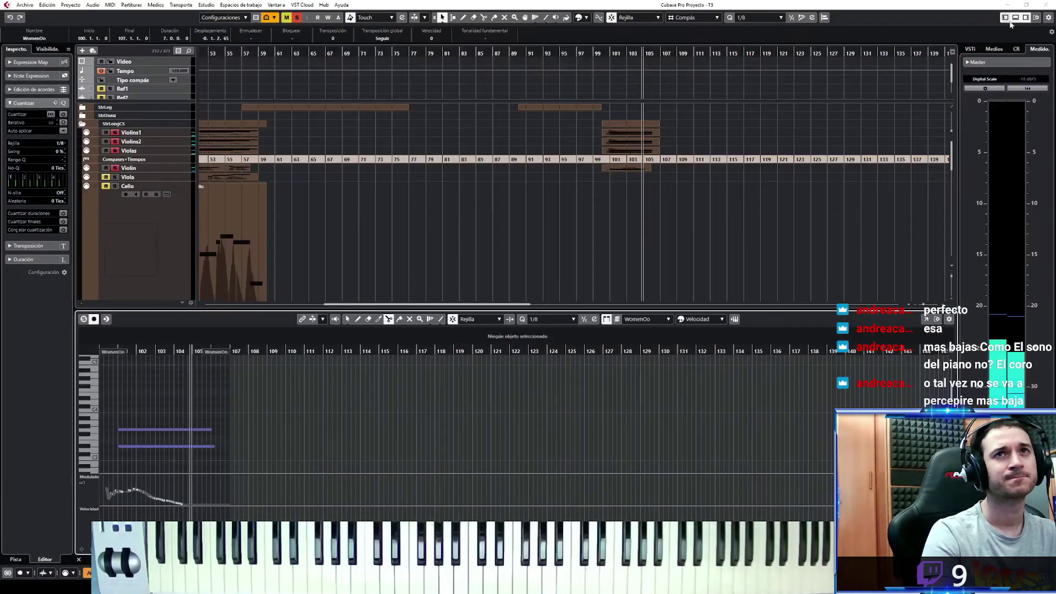
{"action": "left_click", "coordinate": [1015, 17]}
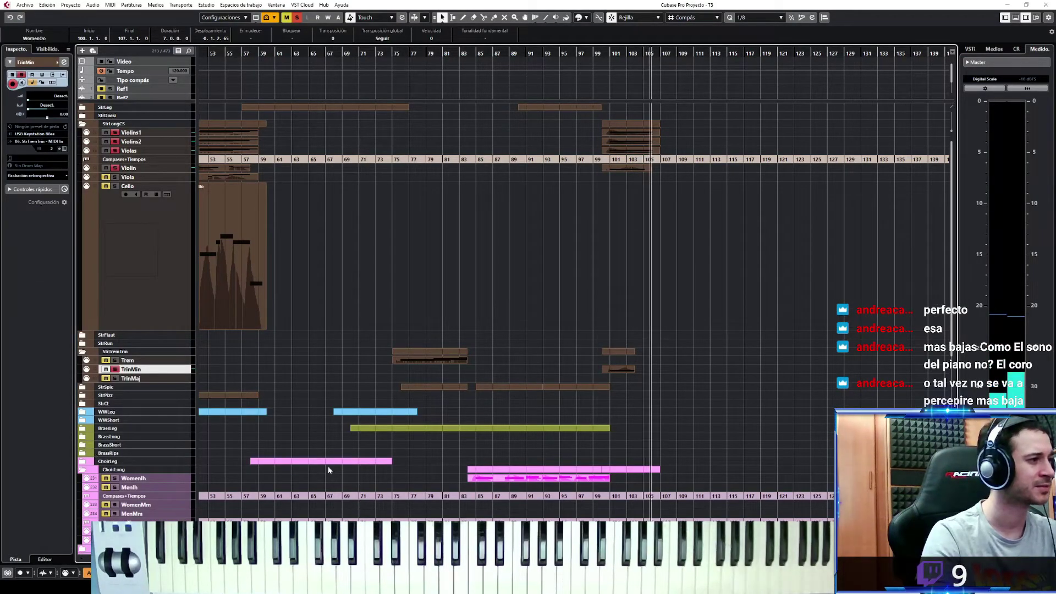
Clear all solos and play the full arrangement from bar 84, bringing up the MixConsole during playback
{"action": "scroll", "coordinate": [337, 451], "scroll_direction": "down", "scroll_amount": 4}
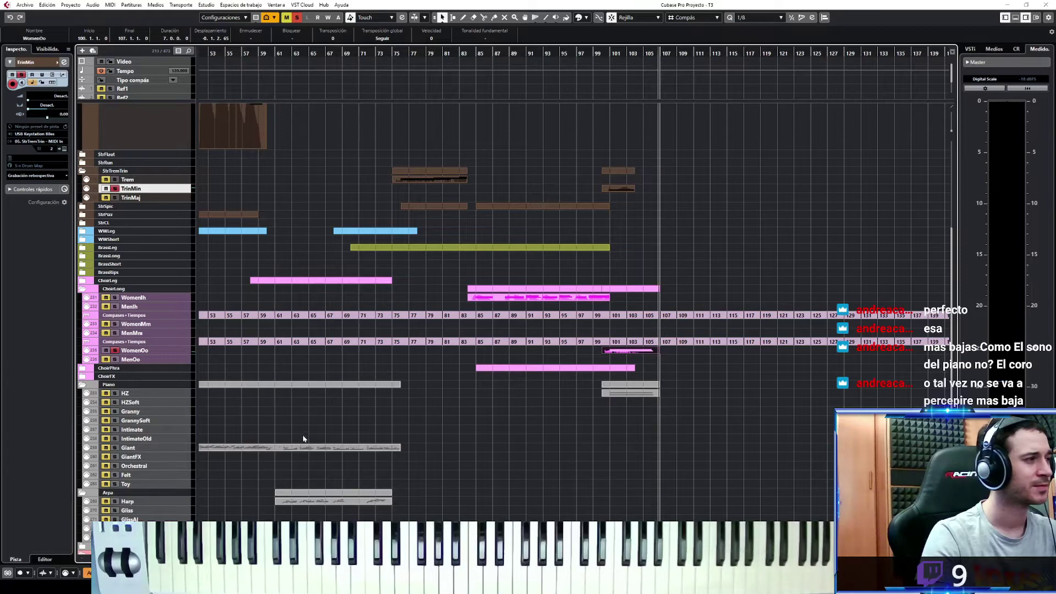
{"action": "scroll", "coordinate": [305, 437], "scroll_direction": "up", "scroll_amount": 4}
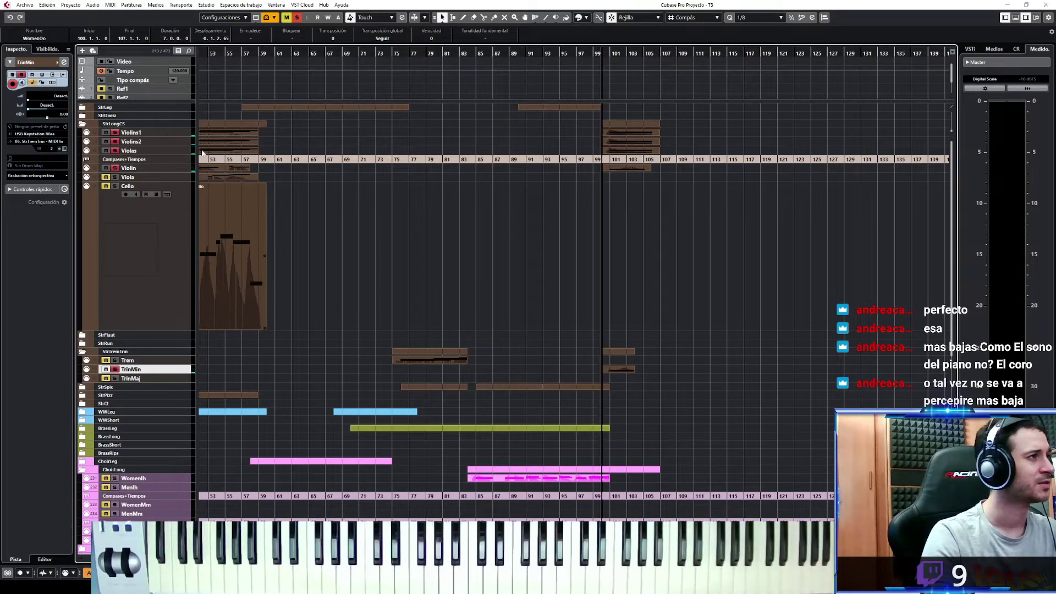
{"action": "left_click", "coordinate": [295, 18]}
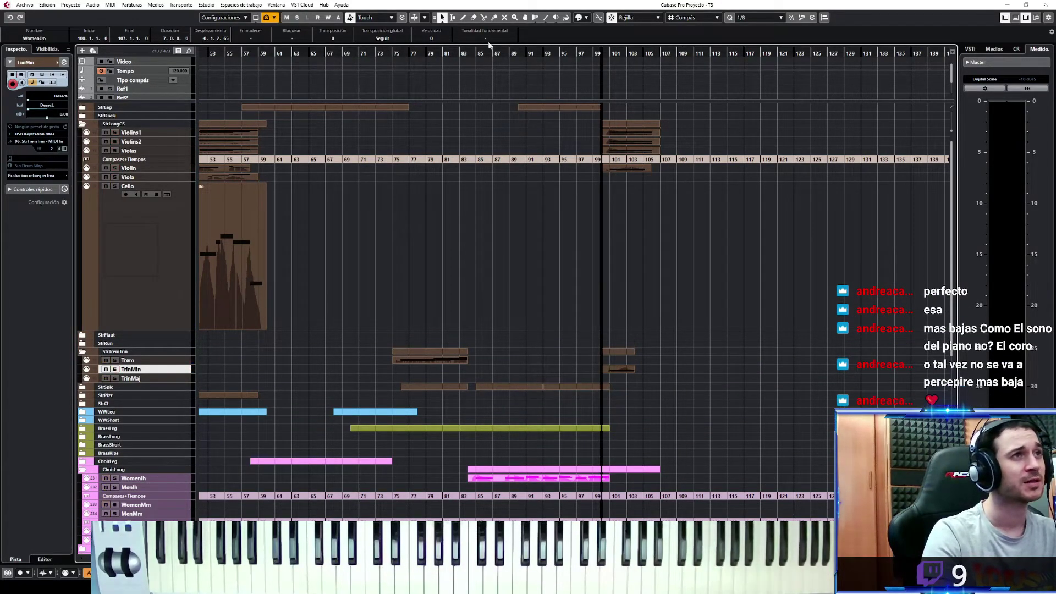
{"action": "left_click_drag", "start_coordinate": [474, 52], "coordinate": [466, 82]}
{"action": "key", "text": "space"}
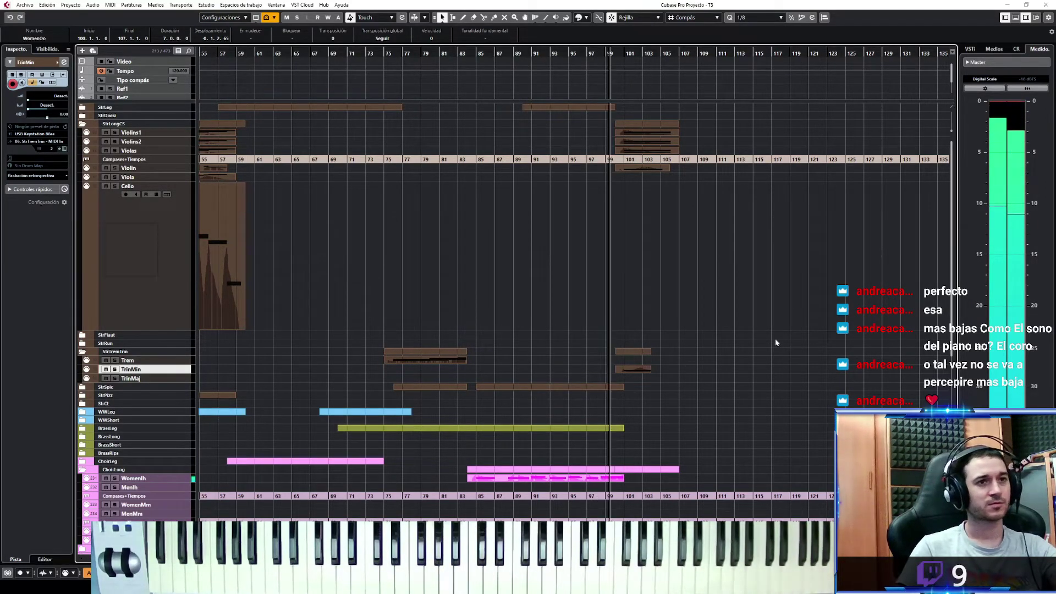
{"action": "key", "text": "F3"}
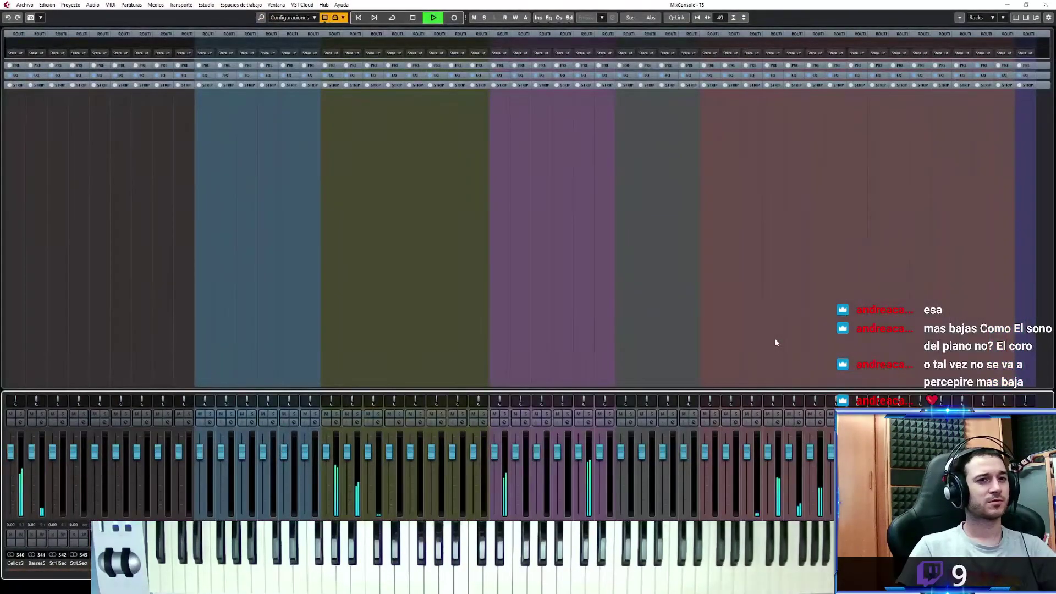